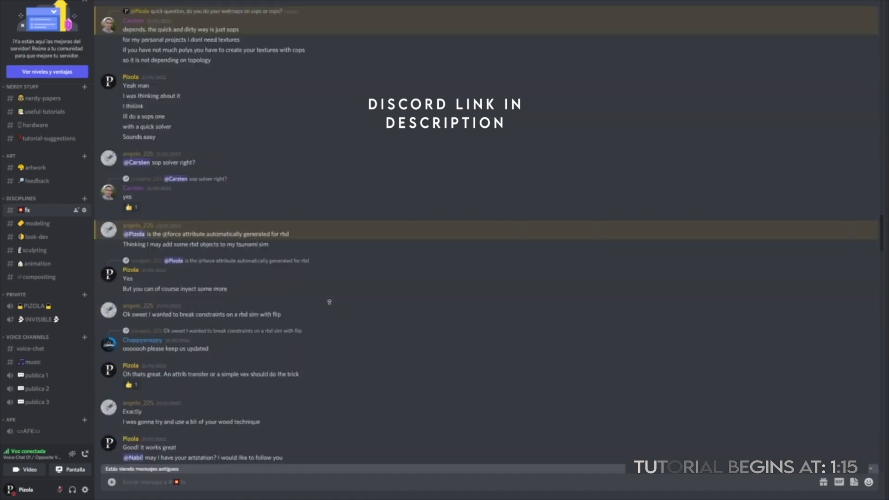
Browse the Discord server's fx channel and the video links shared in the useful-tutorials channel.
{"action": "scroll", "coordinate": [331, 307], "scroll_direction": "up", "scroll_amount": 10}
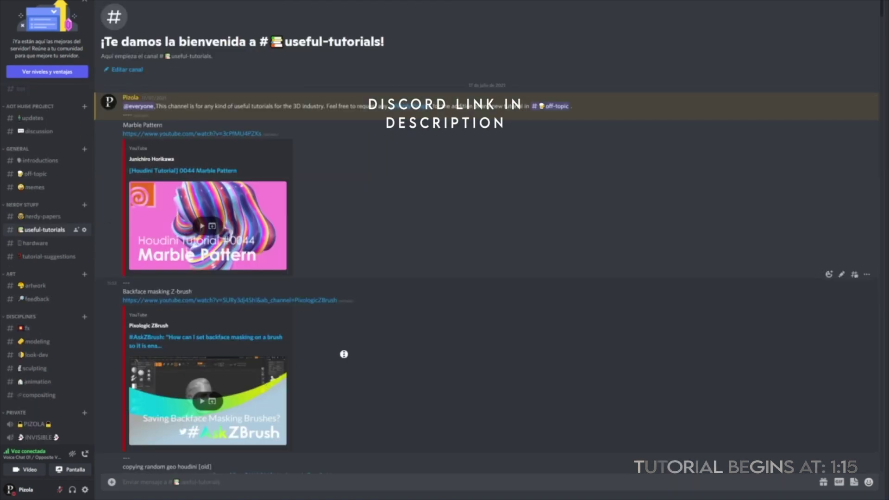
{"action": "scroll", "coordinate": [344, 354], "scroll_direction": "down", "scroll_amount": 8}
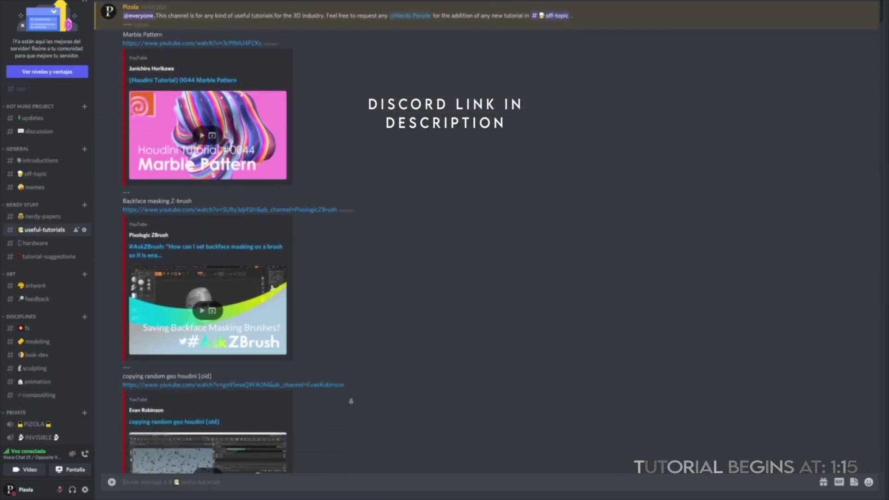
{"action": "scroll", "coordinate": [352, 406], "scroll_direction": "down", "scroll_amount": 20}
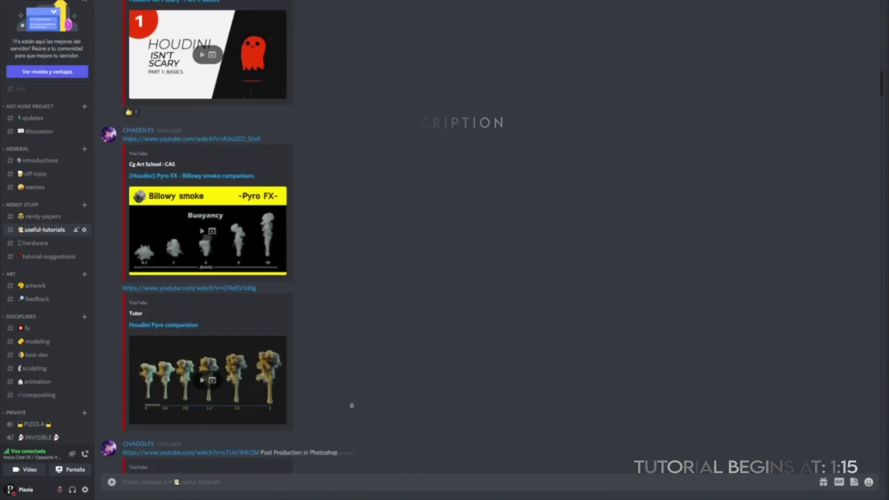
{"action": "scroll", "coordinate": [352, 401], "scroll_direction": "down", "scroll_amount": 15}
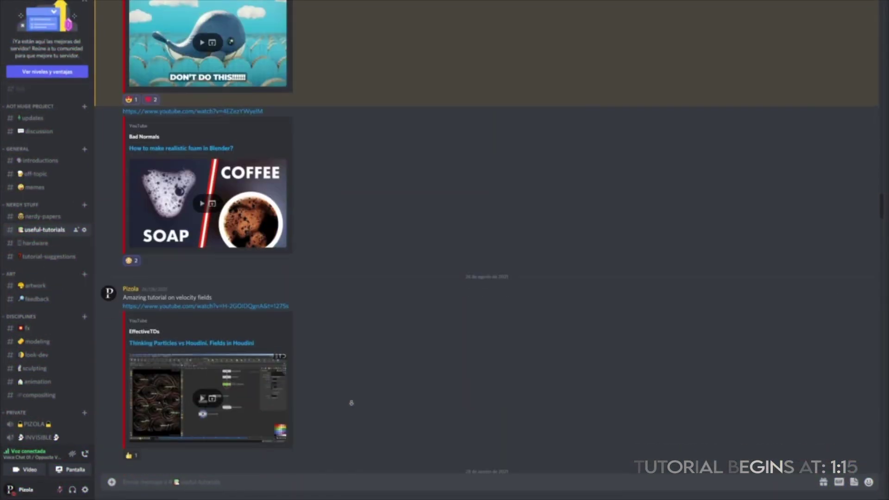
{"action": "scroll", "coordinate": [352, 402], "scroll_direction": "down", "scroll_amount": 20}
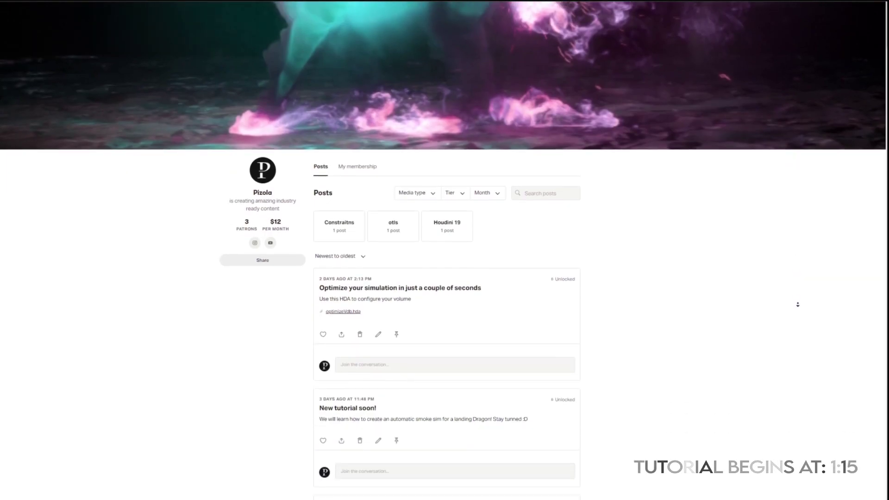
Look through the Patreon page's posts with their Houdini tutorials and attached project files.
{"action": "scroll", "coordinate": [798, 304], "scroll_direction": "down", "scroll_amount": 8}
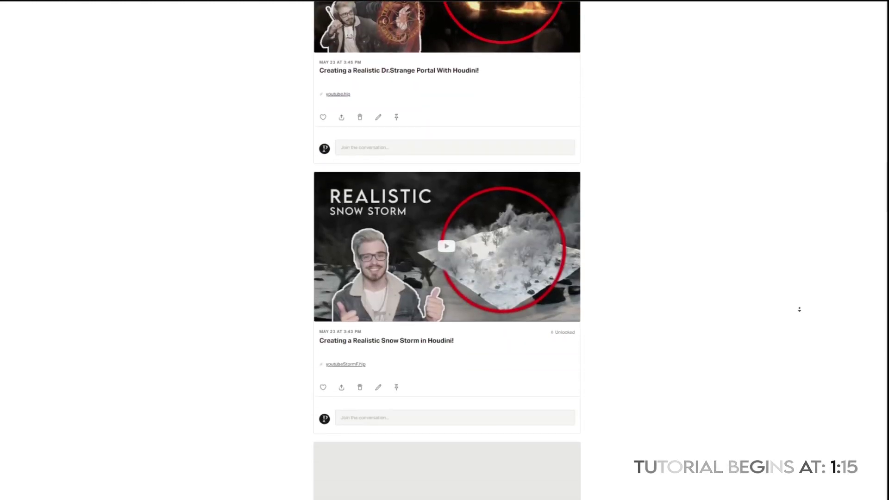
{"action": "scroll", "coordinate": [799, 310], "scroll_direction": "down", "scroll_amount": 15}
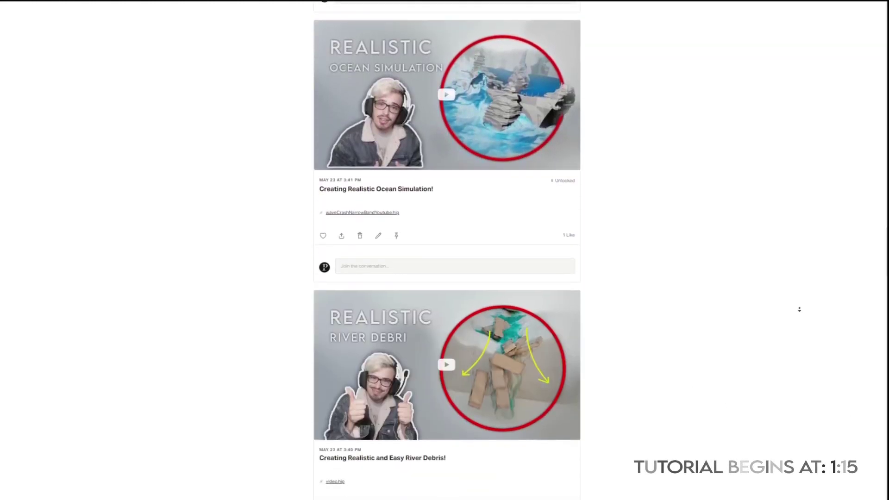
{"action": "scroll", "coordinate": [799, 309], "scroll_direction": "down", "scroll_amount": 15}
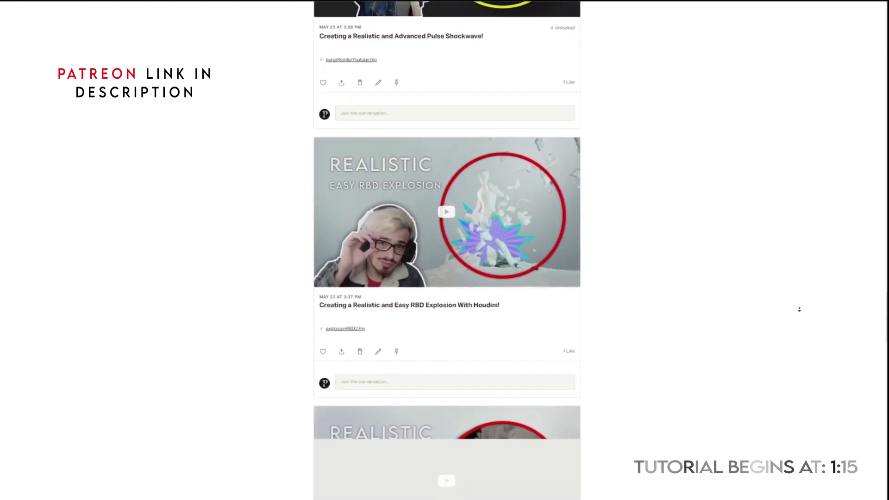
{"action": "scroll", "coordinate": [799, 309], "scroll_direction": "down", "scroll_amount": 15}
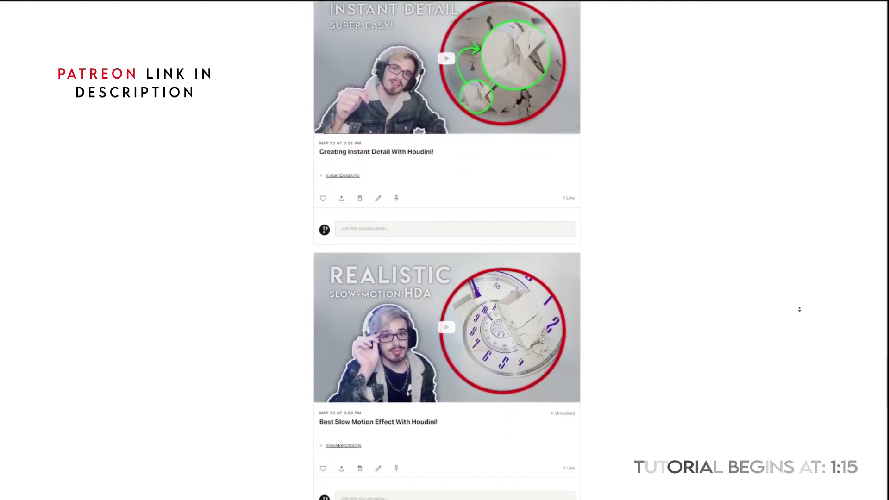
{"action": "scroll", "coordinate": [800, 310], "scroll_direction": "down", "scroll_amount": 12}
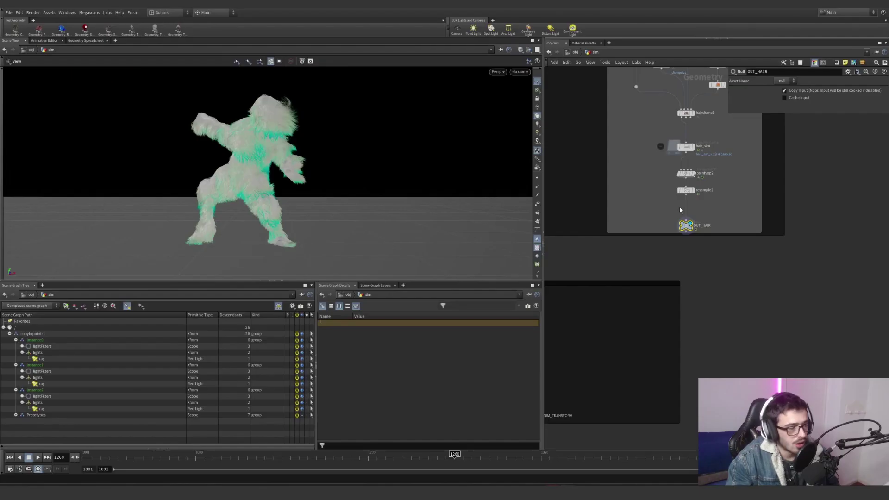
Switch to Houdini and examine the OUT_HAIR result on the animated character from several angles.
{"action": "scroll", "coordinate": [680, 210], "scroll_direction": "down", "scroll_amount": 10}
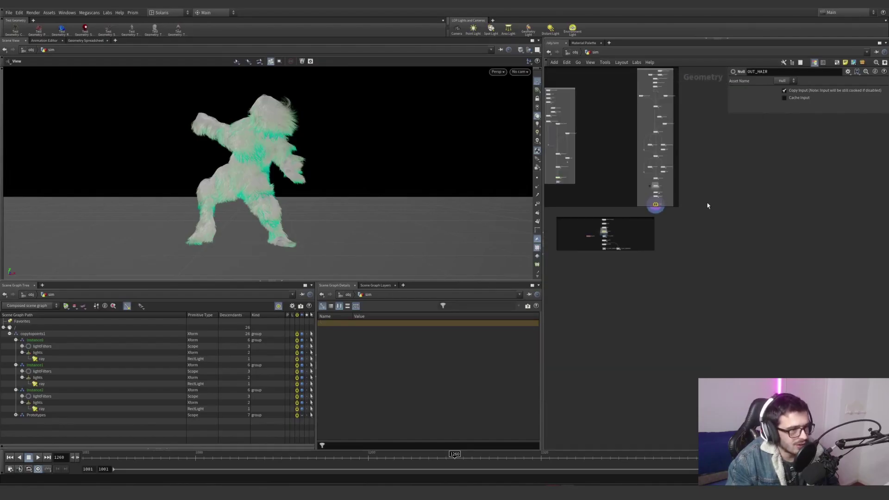
{"action": "left_click_drag", "start_coordinate": [248, 180], "coordinate": [713, 208]}
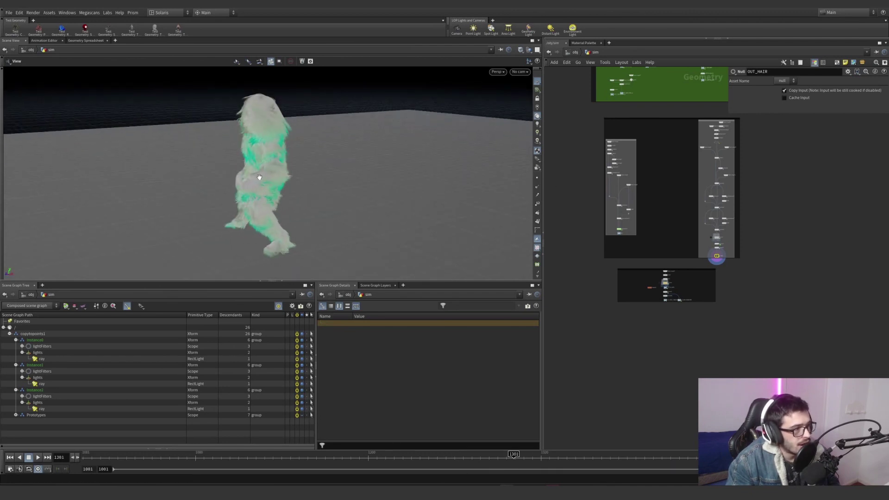
{"action": "left_click_drag", "start_coordinate": [259, 178], "coordinate": [276, 170]}
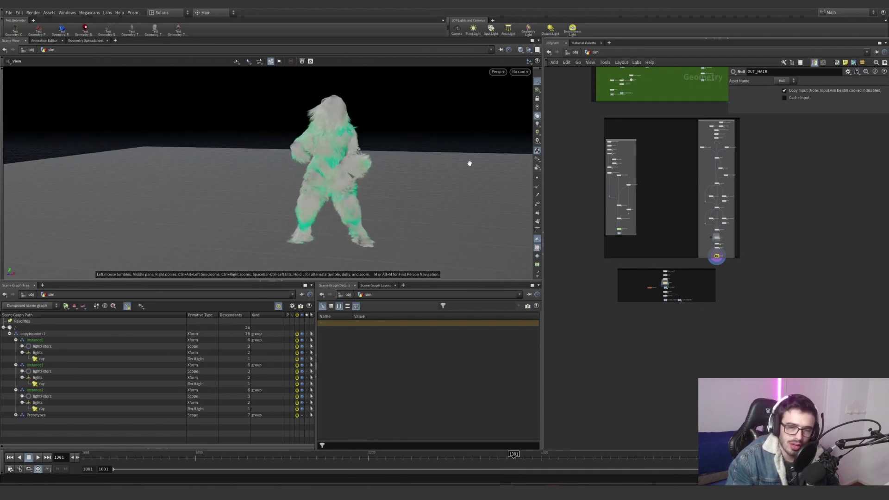
Display fbxcharacterimport1 in the green network box and review its timing, FBX file and clip name settings.
{"action": "middle_click_drag", "start_coordinate": [653, 174], "coordinate": [659, 247]}
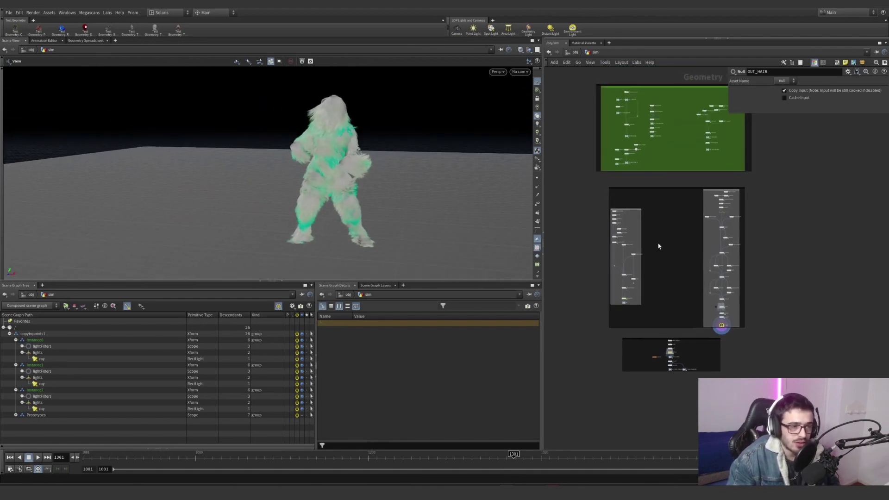
{"action": "left_click_drag", "start_coordinate": [786, 387], "coordinate": [804, 265]}
{"action": "middle_click_drag", "start_coordinate": [772, 247], "coordinate": [756, 265]}
{"action": "scroll", "coordinate": [580, 148], "scroll_direction": "up", "scroll_amount": 5}
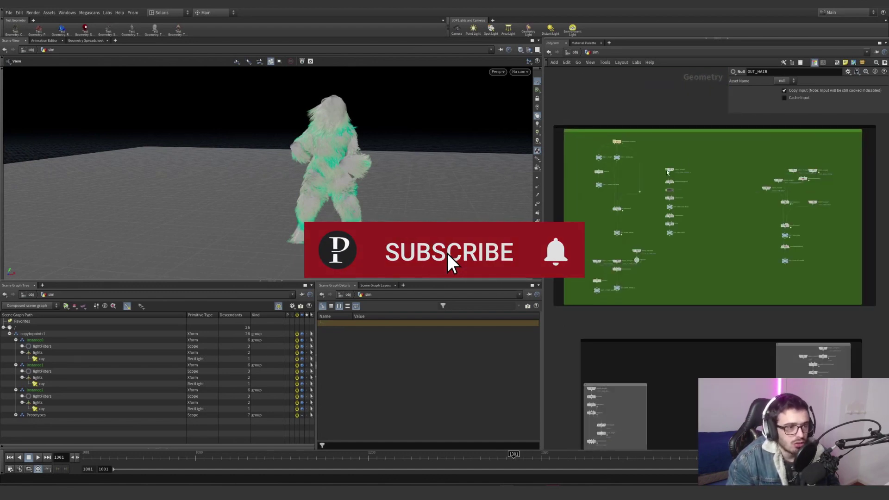
{"action": "scroll", "coordinate": [624, 150], "scroll_direction": "up", "scroll_amount": 5}
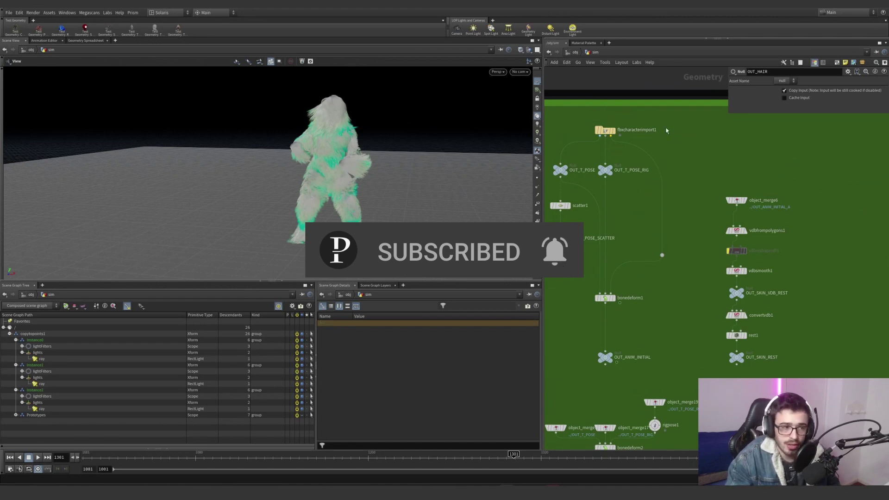
{"action": "middle_click_drag", "start_coordinate": [625, 138], "coordinate": [637, 183]}
{"action": "left_click", "coordinate": [626, 176]}
{"action": "left_click_drag", "start_coordinate": [681, 161], "coordinate": [593, 197]}
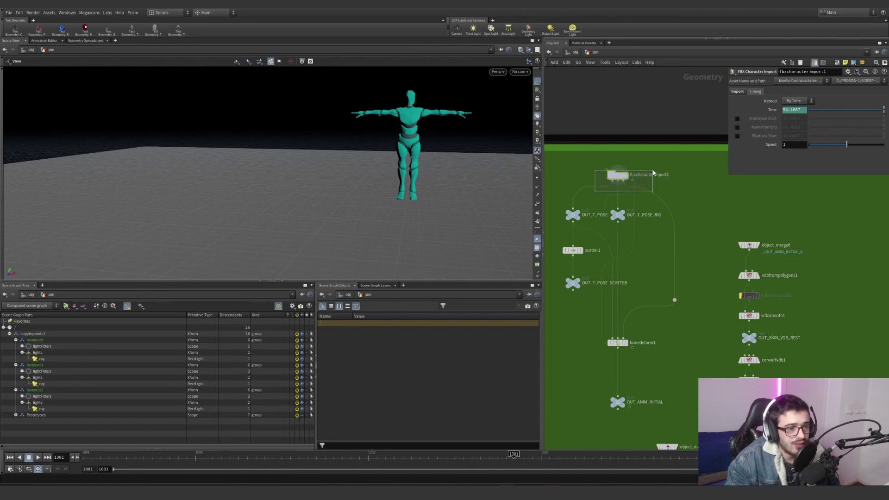
{"action": "left_click_drag", "start_coordinate": [654, 172], "coordinate": [654, 174]}
{"action": "left_click", "coordinate": [799, 101]}
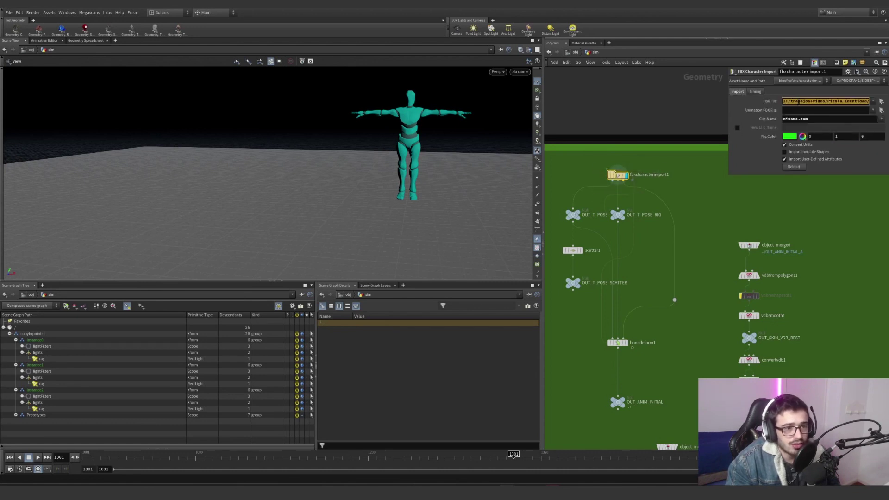
{"action": "left_click", "coordinate": [804, 119]}
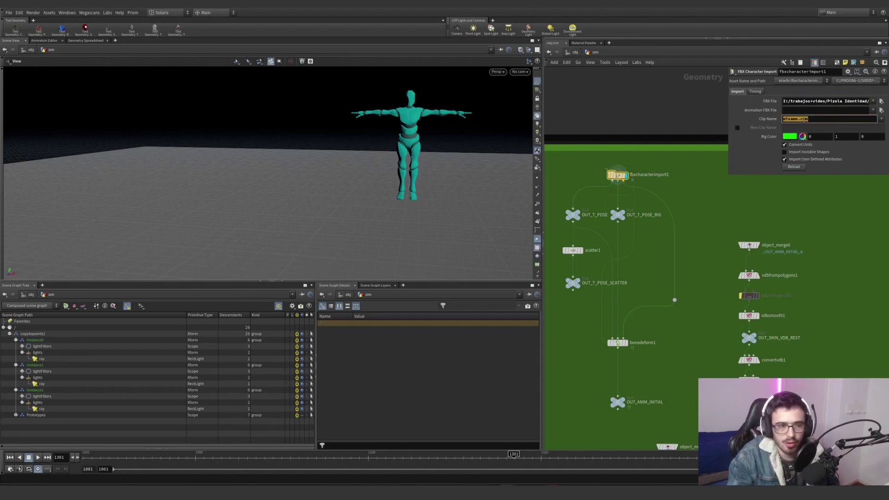
Display the OUT_T_POSE null and review the options and output attributes of scatter1.
{"action": "left_click", "coordinate": [583, 214]}
{"action": "left_click_drag", "start_coordinate": [591, 196], "coordinate": [562, 231]}
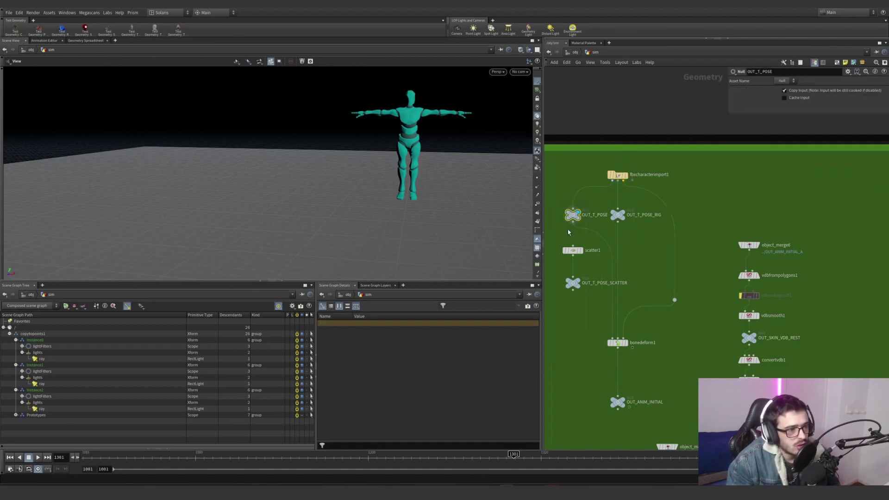
{"action": "mouse_move", "coordinate": [577, 285]}
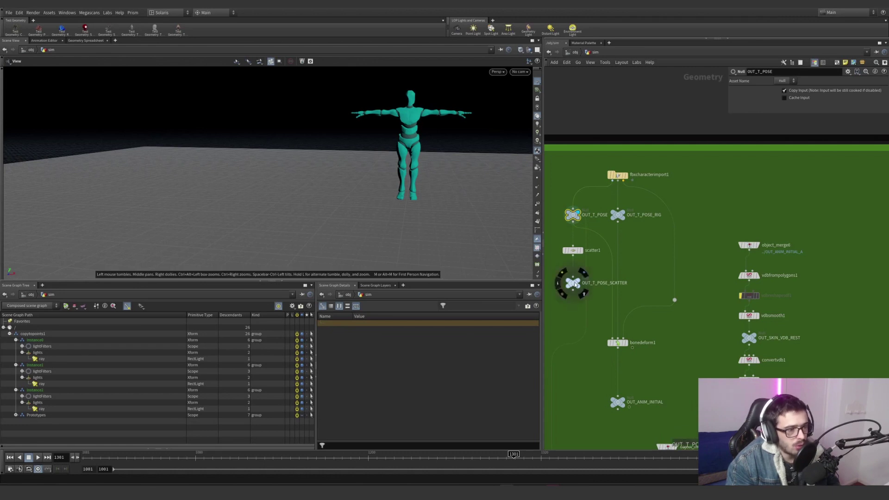
{"action": "left_click_drag", "start_coordinate": [557, 264], "coordinate": [598, 238]}
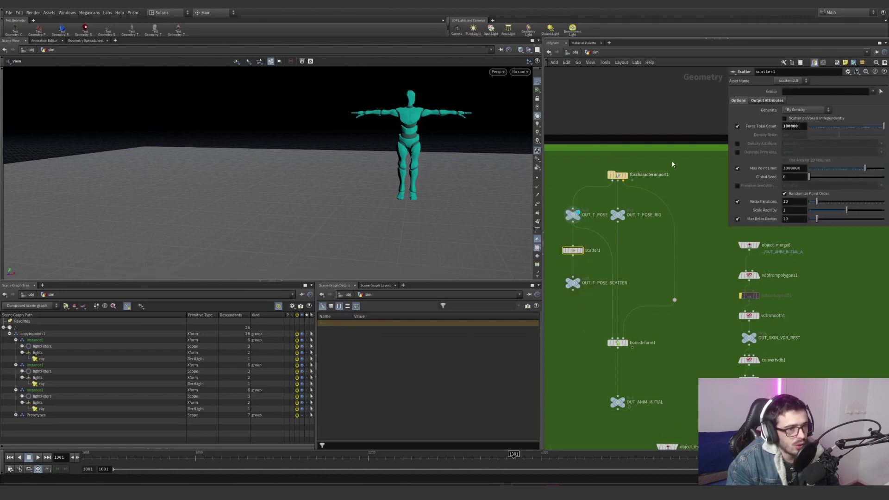
{"action": "left_click", "coordinate": [768, 101]}
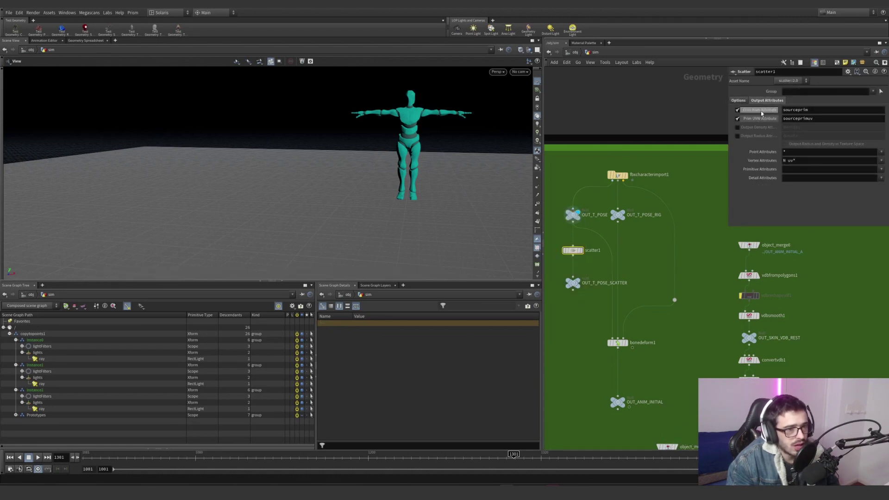
{"action": "left_click", "coordinate": [738, 101]}
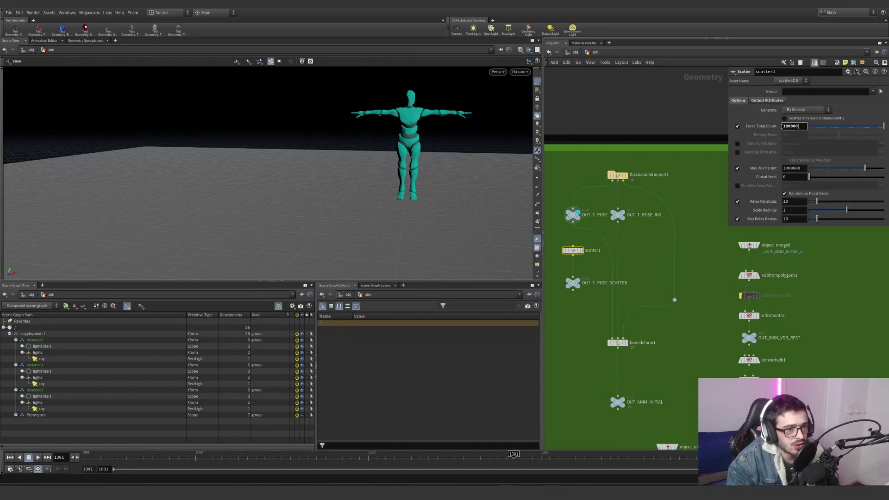
Display the OUT_T_POSE_SCATTER null and examine the scattered points framed in the viewport.
{"action": "mouse_move", "coordinate": [579, 288]}
{"action": "left_click", "coordinate": [583, 273]}
{"action": "left_click_drag", "start_coordinate": [591, 304], "coordinate": [566, 279]}
{"action": "left_click_drag", "start_coordinate": [356, 153], "coordinate": [388, 145]}
{"action": "key", "text": "space+g"}
{"action": "left_click_drag", "start_coordinate": [273, 174], "coordinate": [282, 163]}
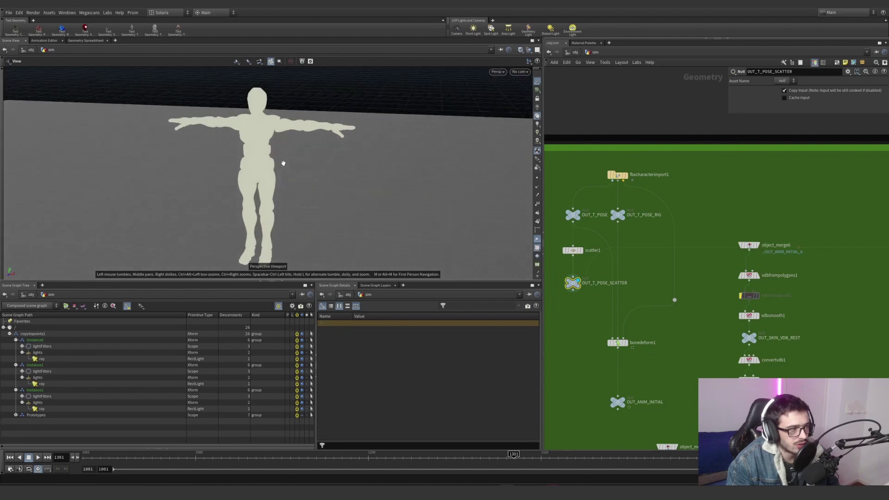
{"action": "middle_click_drag", "start_coordinate": [282, 162], "coordinate": [348, 147]}
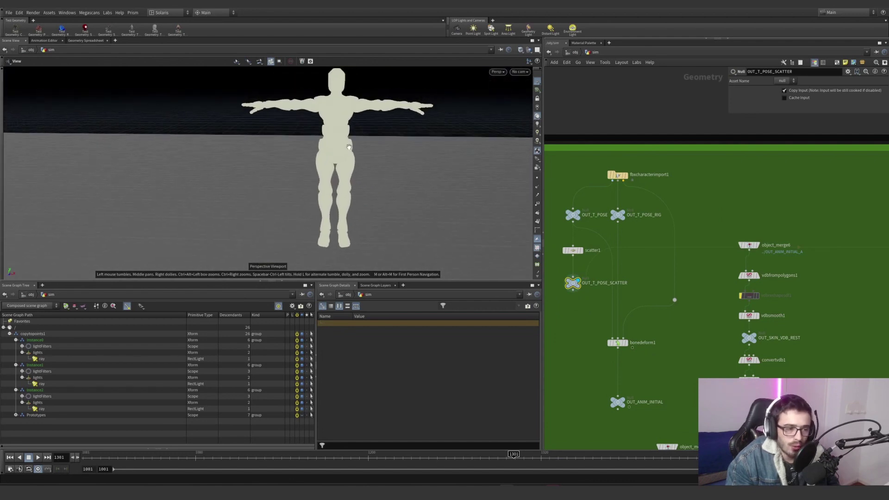
Insert a temporary copy of the rig null on the animated pose branch to view the skeleton, and delete it.
{"action": "left_click", "coordinate": [629, 203]}
{"action": "left_click_drag", "start_coordinate": [653, 241], "coordinate": [684, 240]}
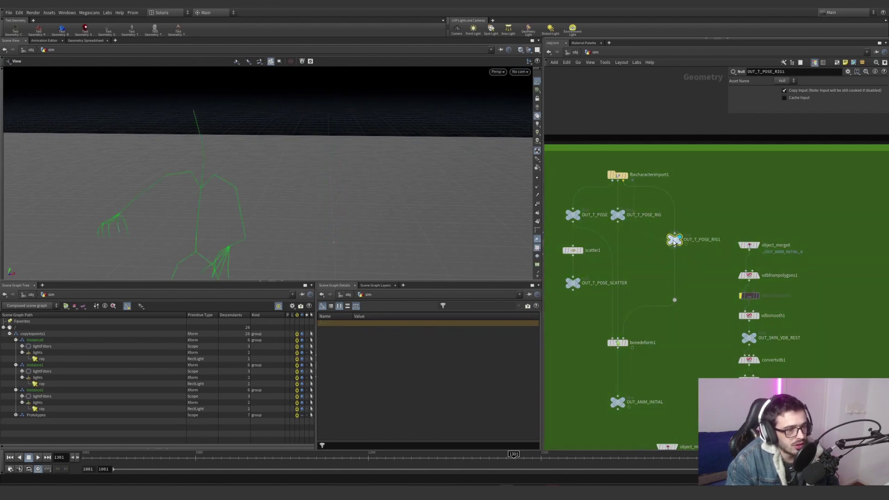
{"action": "key", "text": "Delete"}
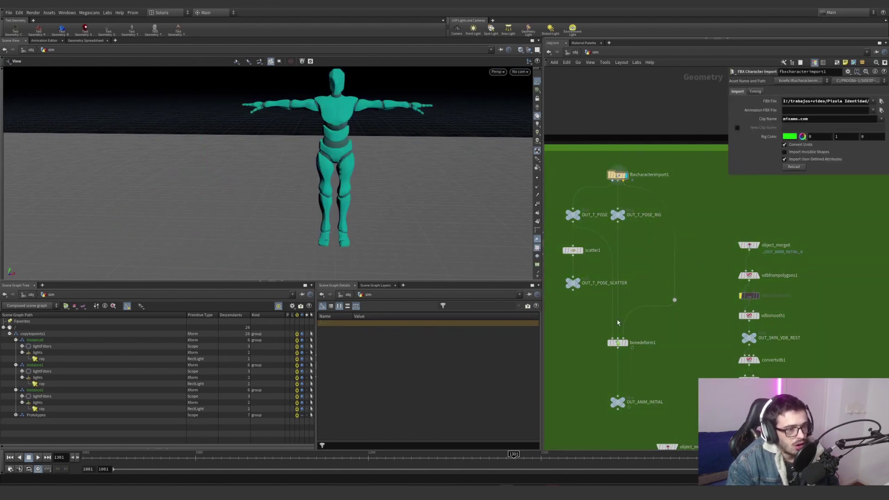
Display bonedeform1 and scrub the timeline to check the deformed character's animation.
{"action": "left_click", "coordinate": [618, 343]}
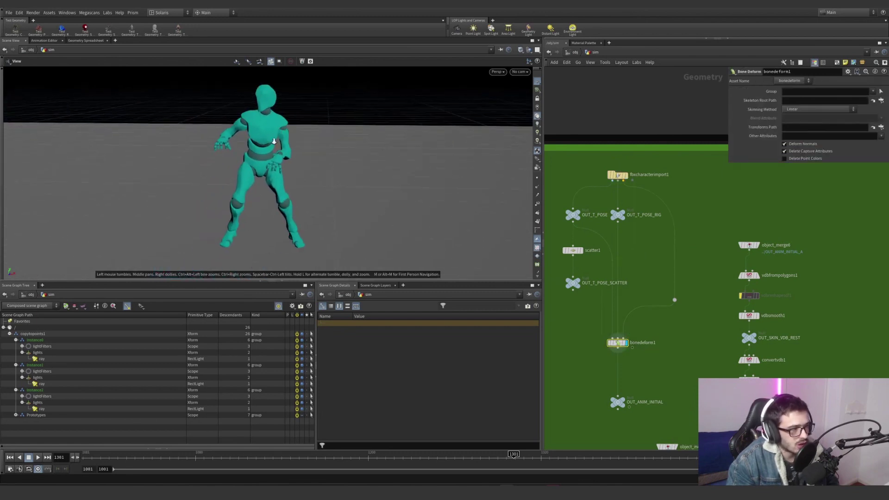
{"action": "scroll", "coordinate": [274, 141], "scroll_direction": "down", "scroll_amount": 3}
{"action": "left_click_drag", "start_coordinate": [347, 455], "coordinate": [472, 455]}
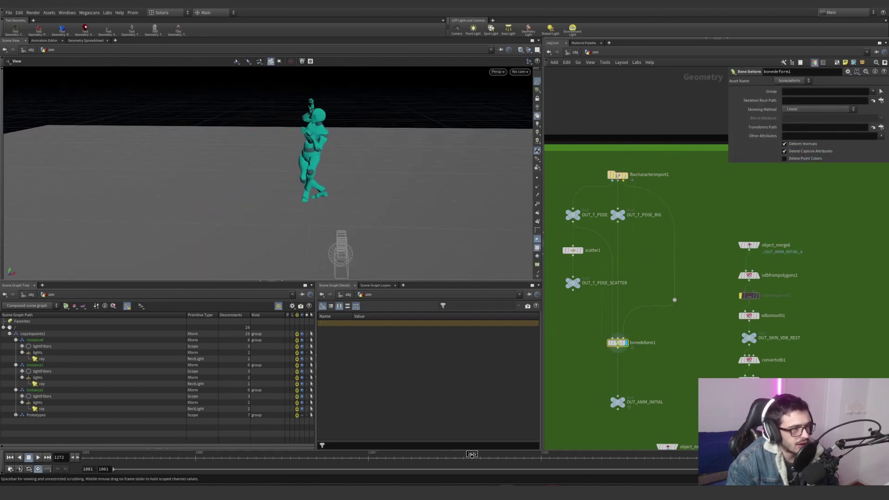
Display the OUT_ANIM_INITIAL null and check the character animation at different frames.
{"action": "middle_click_drag", "start_coordinate": [652, 403], "coordinate": [651, 345]}
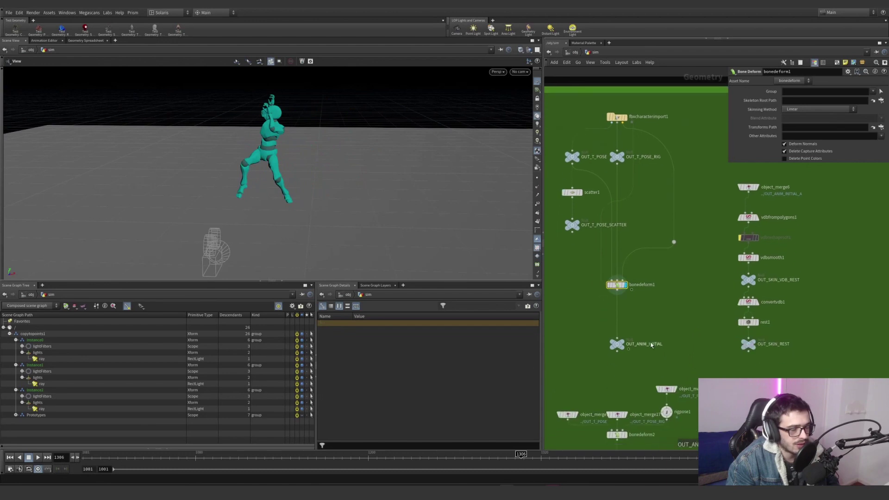
{"action": "left_click_drag", "start_coordinate": [658, 323], "coordinate": [599, 372]}
{"action": "key", "text": "r"}
{"action": "scroll", "coordinate": [681, 332], "scroll_direction": "down", "scroll_amount": 3}
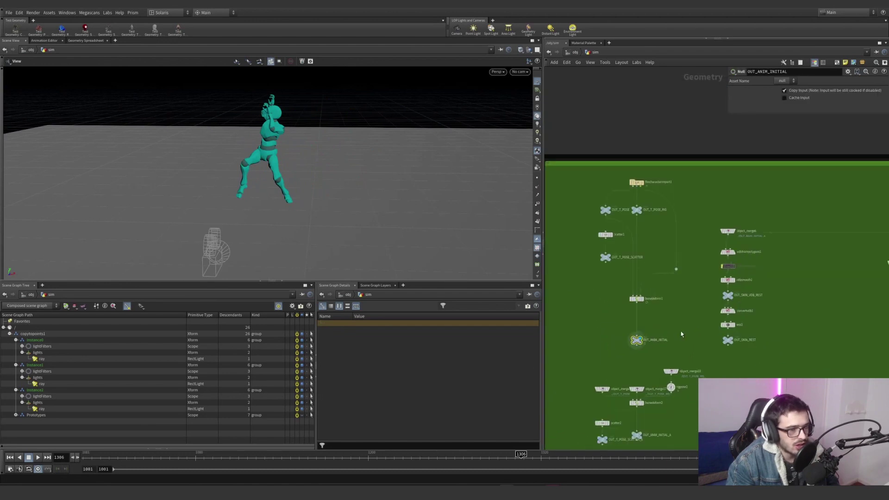
{"action": "middle_click_drag", "start_coordinate": [681, 332], "coordinate": [672, 328]}
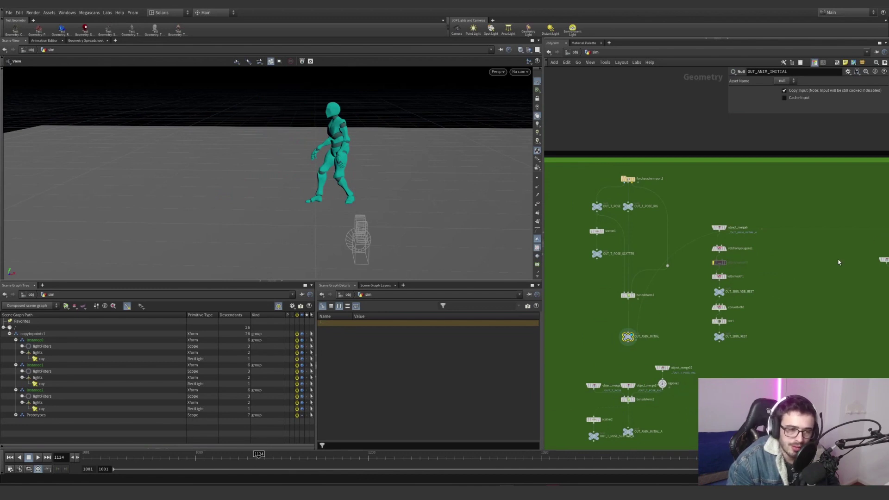
Inspect the source paths of object_merge6 and of the T-pose object merge feeding bonedeform2.
{"action": "scroll", "coordinate": [838, 262], "scroll_direction": "down", "scroll_amount": 3}
{"action": "left_click", "coordinate": [679, 218]}
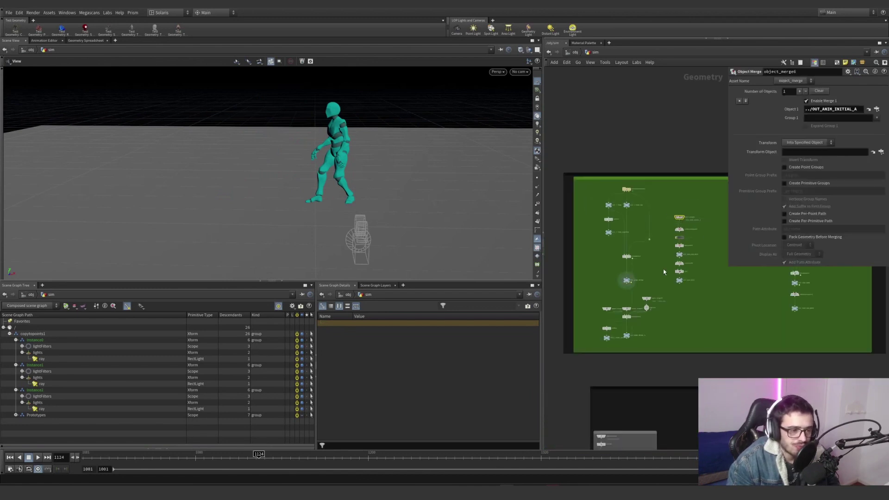
{"action": "scroll", "coordinate": [630, 342], "scroll_direction": "up", "scroll_amount": 4}
{"action": "left_click", "coordinate": [572, 258]}
{"action": "middle_click_drag", "start_coordinate": [601, 310], "coordinate": [610, 345]}
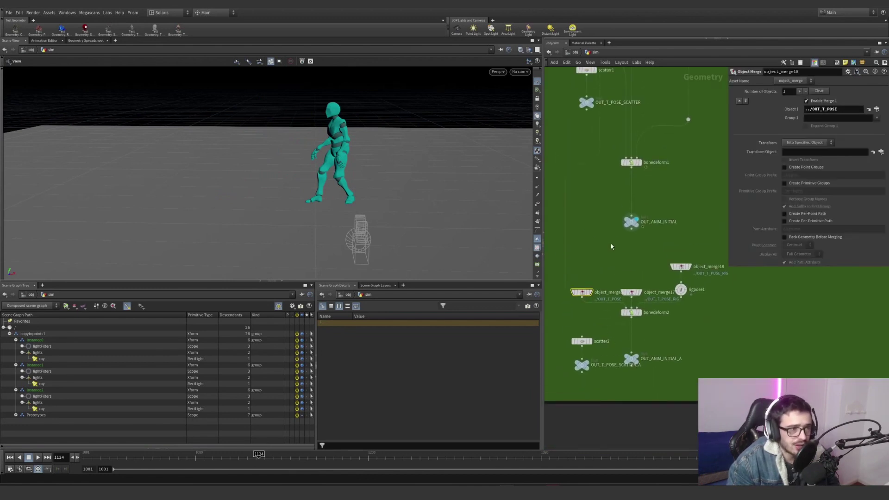
Display the T-pose and T-pose rig merges, inspect rigpose1's leg rotations, and display bonedeform2.
{"action": "middle_click_drag", "start_coordinate": [611, 247], "coordinate": [608, 312]}
{"action": "scroll", "coordinate": [606, 308], "scroll_direction": "down", "scroll_amount": 2}
{"action": "left_click", "coordinate": [580, 350]}
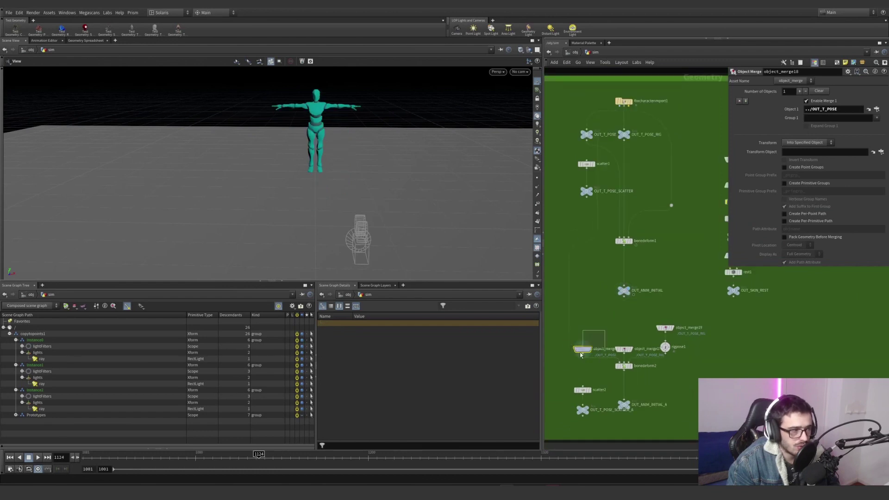
{"action": "left_click", "coordinate": [632, 349]}
{"action": "left_click", "coordinate": [625, 349]}
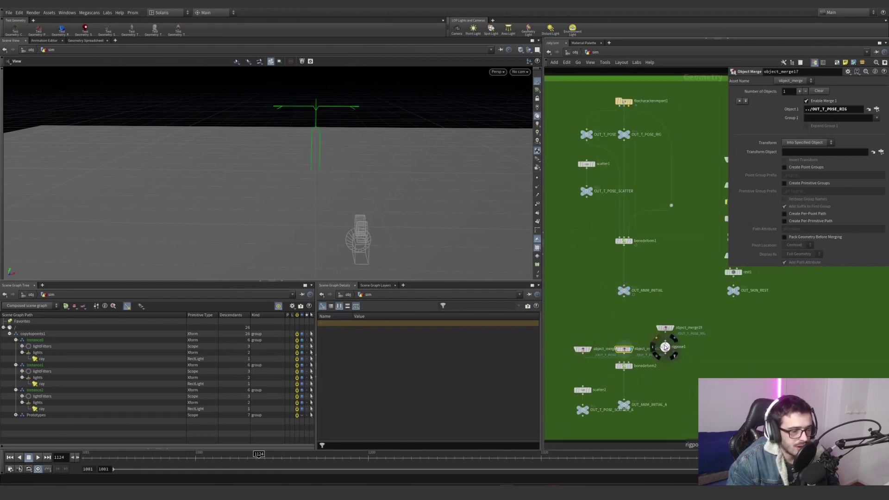
{"action": "left_click_drag", "start_coordinate": [653, 344], "coordinate": [653, 344]}
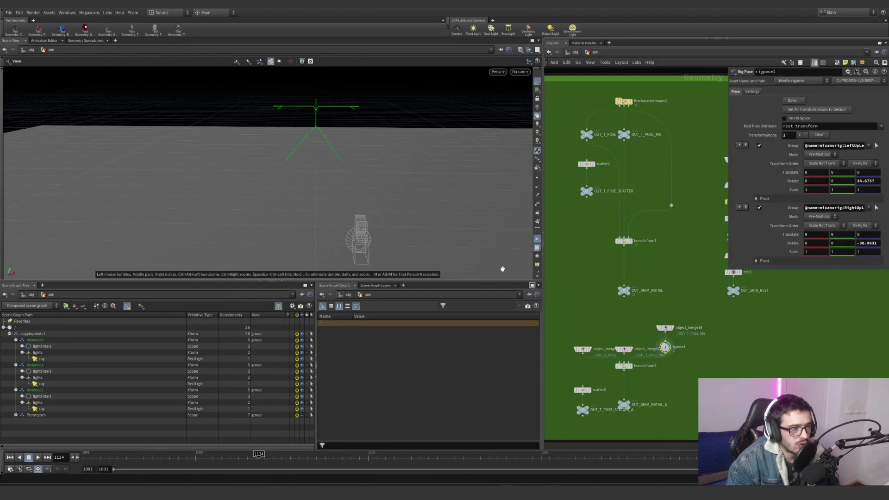
{"action": "left_click", "coordinate": [630, 365]}
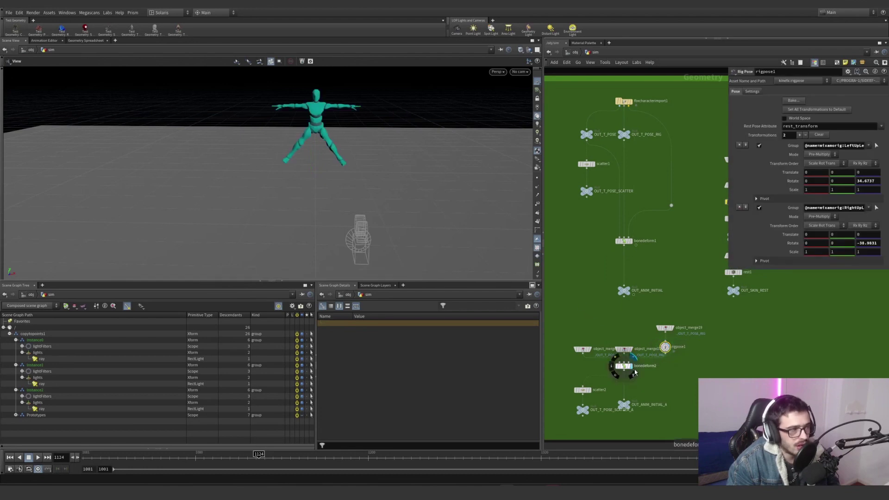
Inspect the scatter2 settings and display the OUT_T_POSE_SCATTER_A null below it.
{"action": "scroll", "coordinate": [583, 352], "scroll_direction": "up", "scroll_amount": 5}
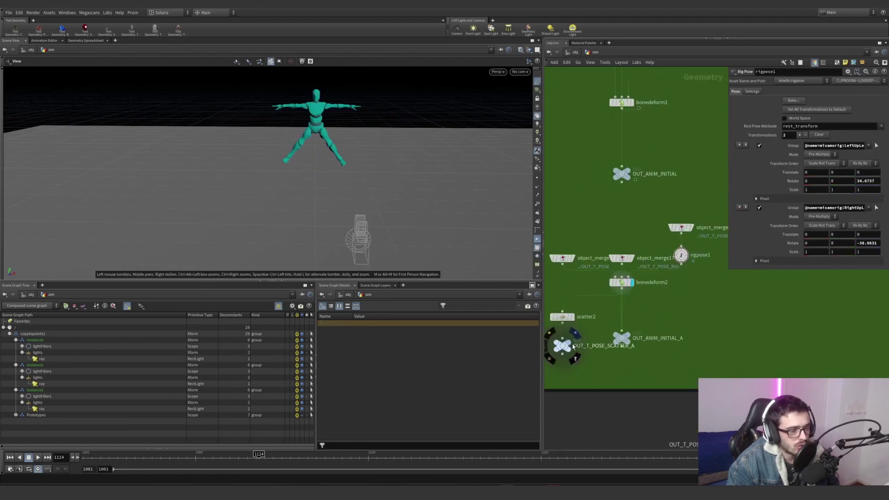
{"action": "left_click", "coordinate": [573, 313]}
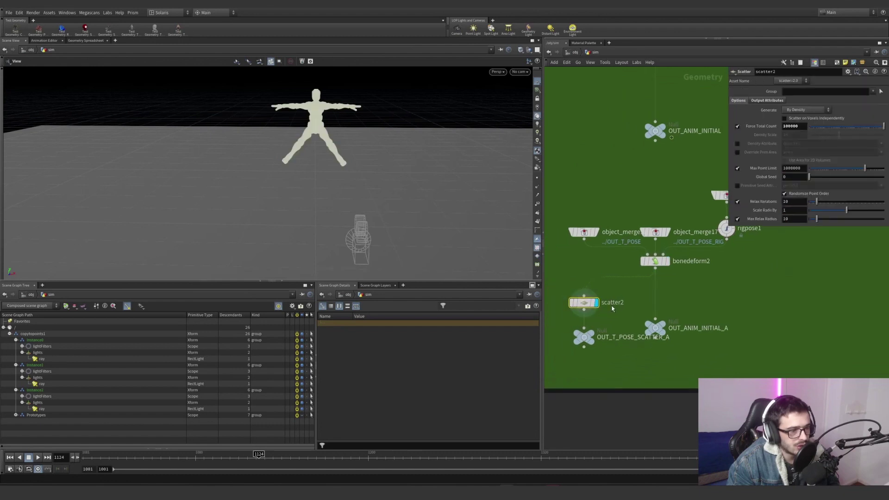
{"action": "left_click", "coordinate": [587, 340]}
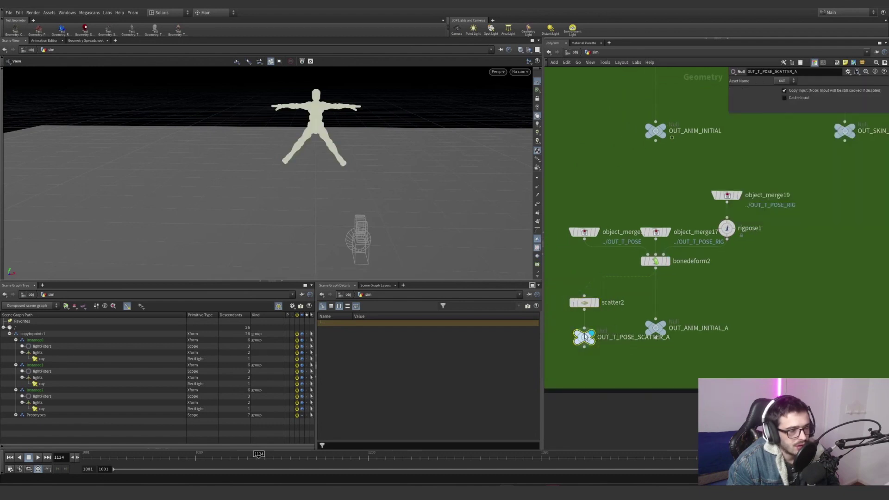
{"action": "left_click_drag", "start_coordinate": [587, 344], "coordinate": [587, 360]}
{"action": "scroll", "coordinate": [663, 318], "scroll_direction": "down", "scroll_amount": 6}
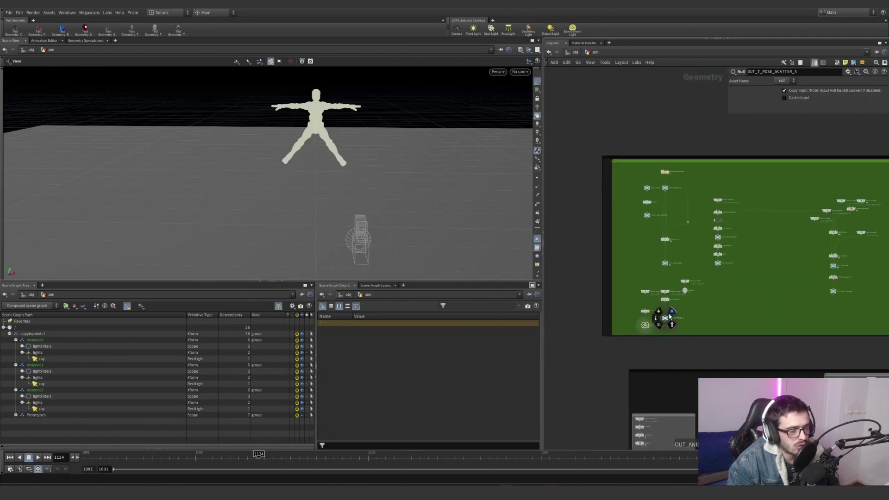
Compare the OUT_T_POSE_SCATTER and OUT_T_POSE_SCATTER_A outputs, and display OUT_ANIM_INITIAL_A.
{"action": "scroll", "coordinate": [647, 234], "scroll_direction": "up", "scroll_amount": 5}
{"action": "left_click", "coordinate": [647, 185]}
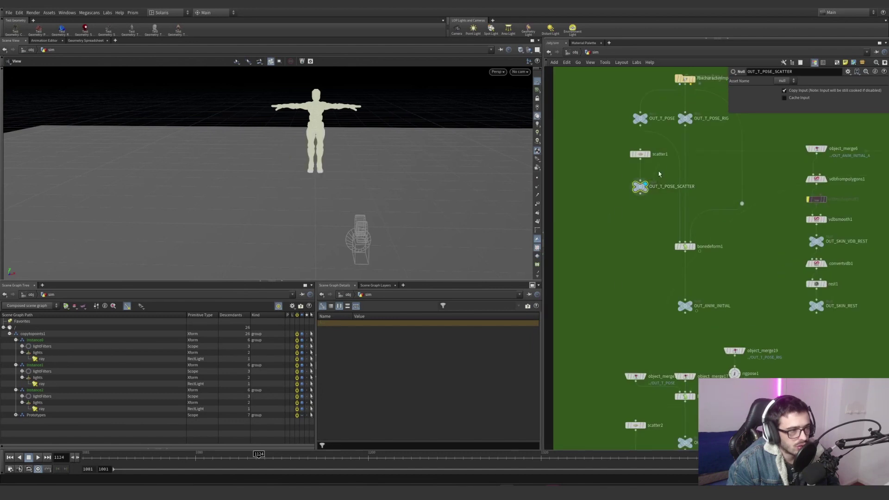
{"action": "left_click", "coordinate": [629, 346]}
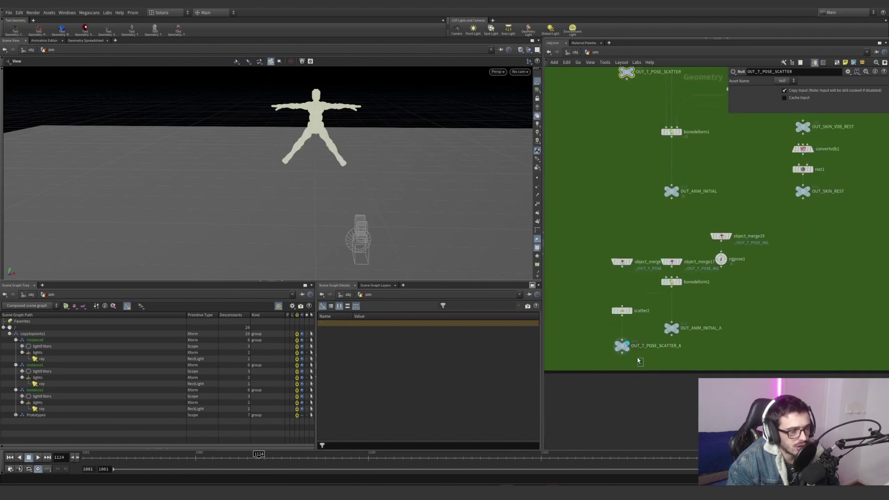
{"action": "middle_click_drag", "start_coordinate": [690, 337], "coordinate": [642, 327]}
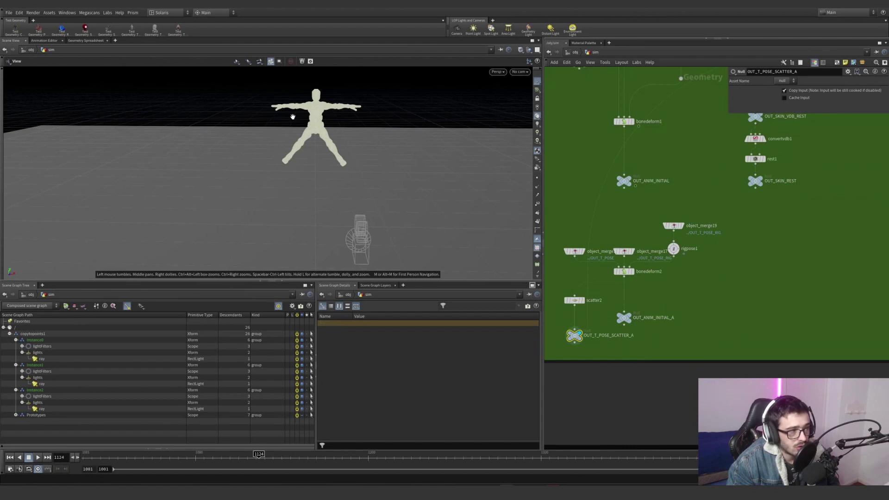
{"action": "left_click", "coordinate": [631, 318]}
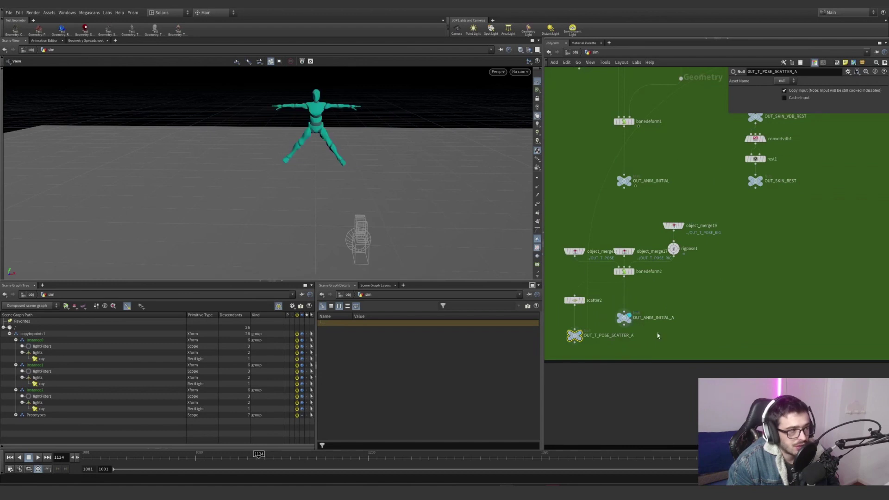
{"action": "middle_click_drag", "start_coordinate": [732, 284], "coordinate": [668, 356]}
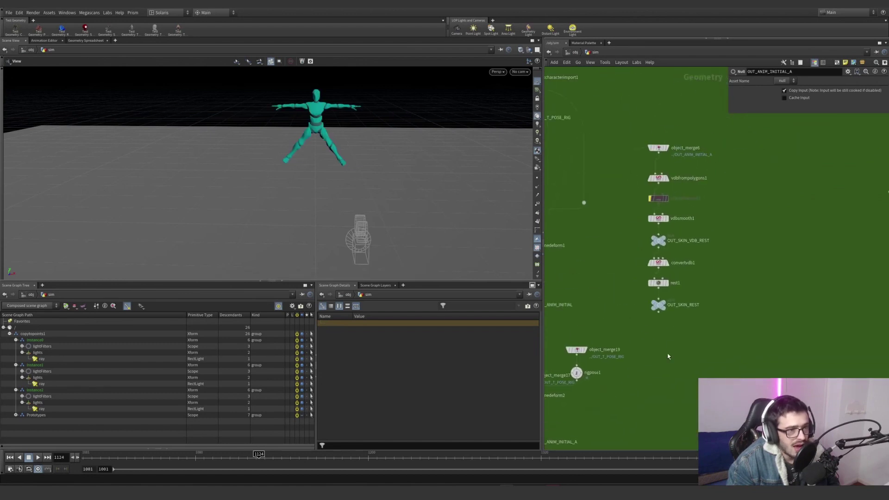
Inspect object_merge6's source path and vdbfrompolygons1's voxel size, and display the vdbsmooth1 result.
{"action": "left_click", "coordinate": [664, 149]}
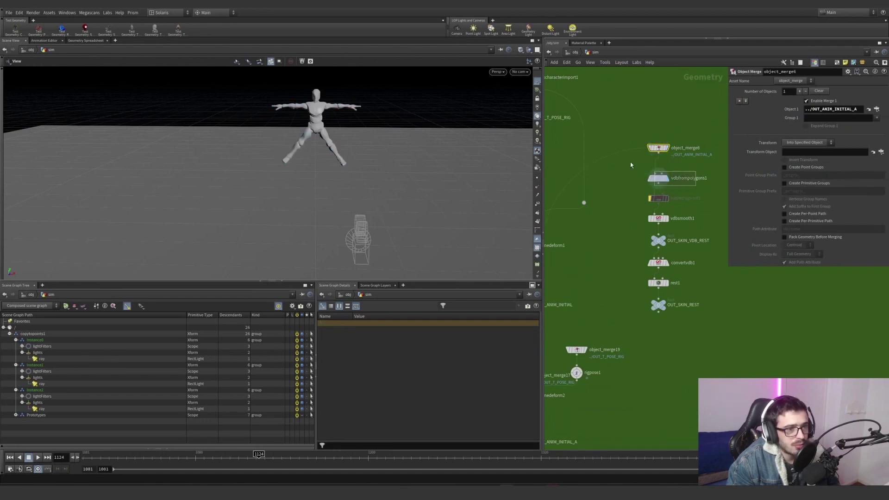
{"action": "left_click", "coordinate": [659, 177]}
{"action": "right_click_drag", "start_coordinate": [345, 112], "coordinate": [540, 94]}
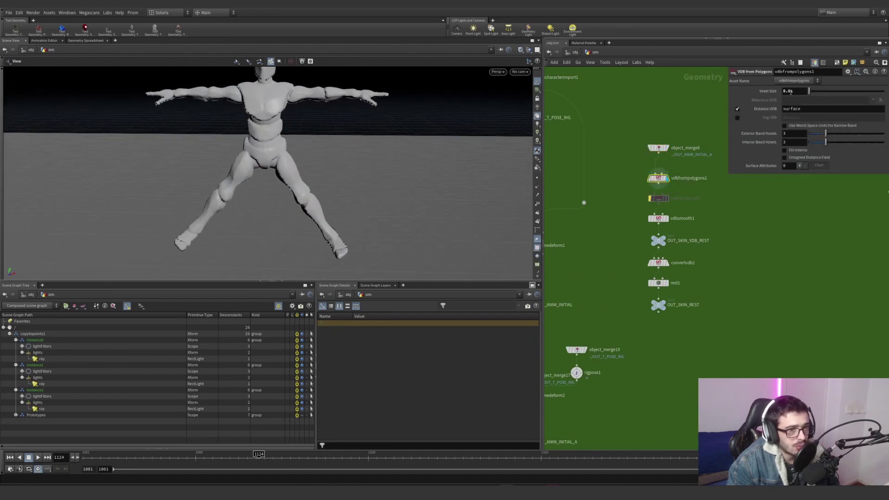
{"action": "left_click", "coordinate": [666, 219]}
{"action": "left_click", "coordinate": [676, 219]}
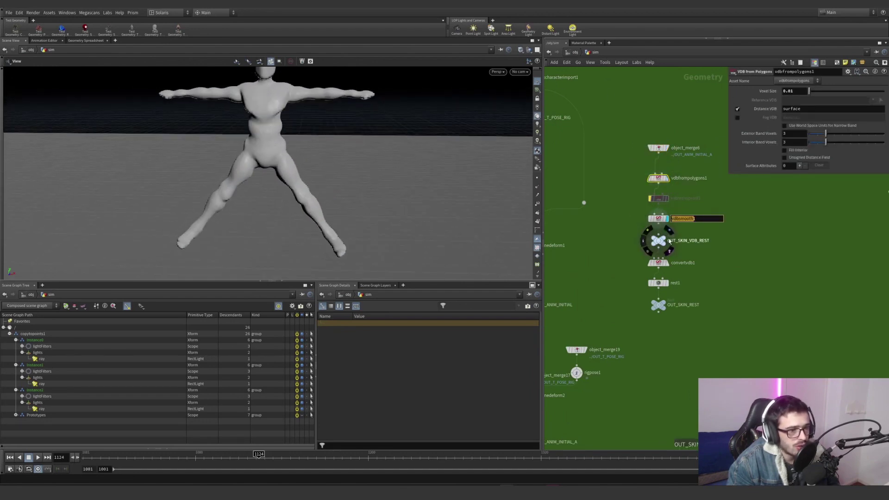
Display the OUT_SKIN_VDB_REST null to check the smoothed skin VDB.
{"action": "left_click", "coordinate": [665, 240]}
{"action": "left_click", "coordinate": [667, 241]}
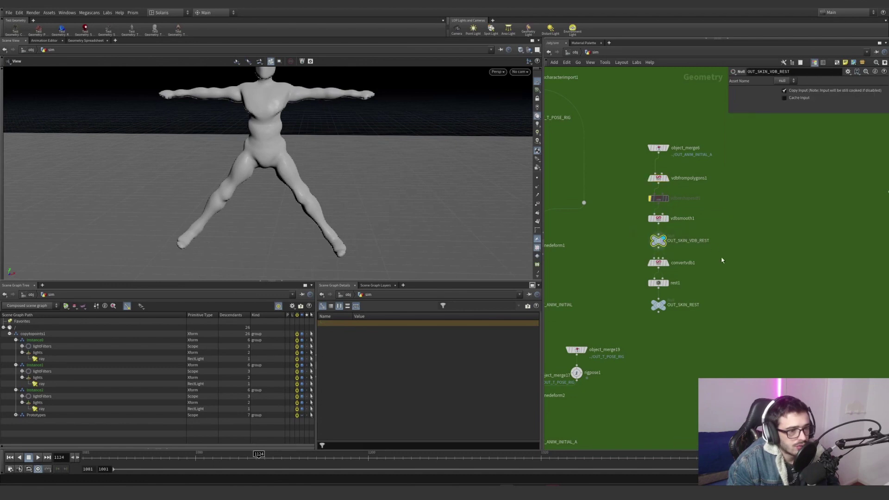
{"action": "left_click_drag", "start_coordinate": [721, 256], "coordinate": [644, 233]}
{"action": "left_click_drag", "start_coordinate": [724, 255], "coordinate": [619, 233]}
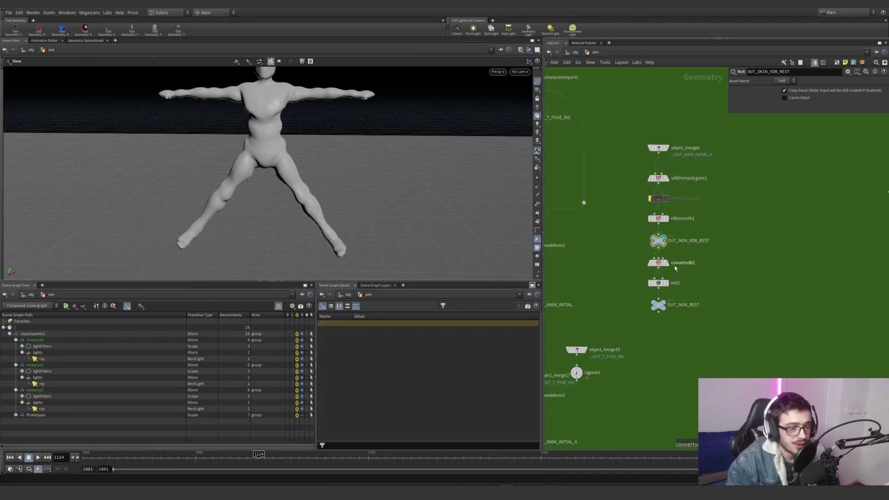
Display convertvdb1, inspect the settings of convertvdb1 and rest1, and display OUT_SKIN_REST.
{"action": "left_click", "coordinate": [667, 263]}
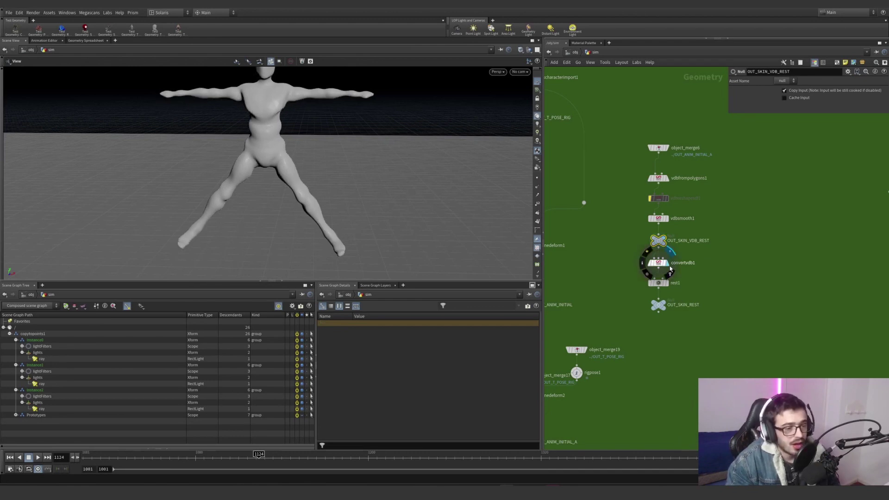
{"action": "left_click", "coordinate": [521, 50]}
{"action": "left_click", "coordinate": [547, 123]}
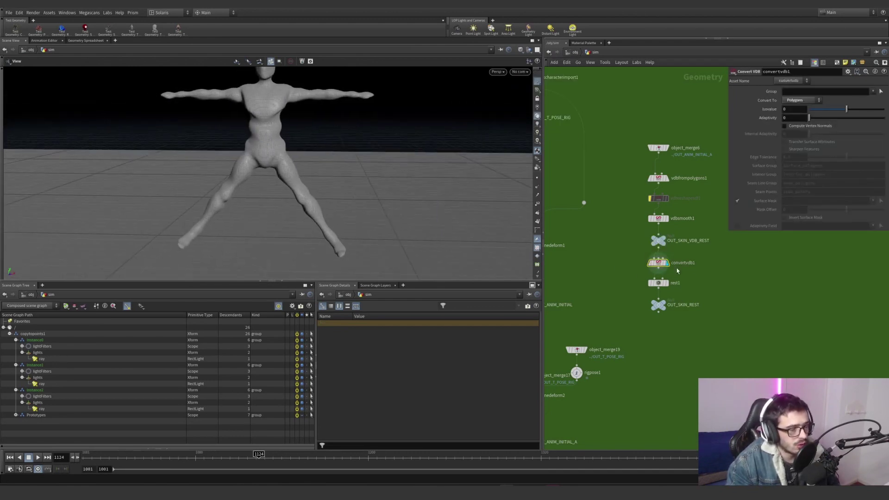
{"action": "left_click", "coordinate": [658, 283]}
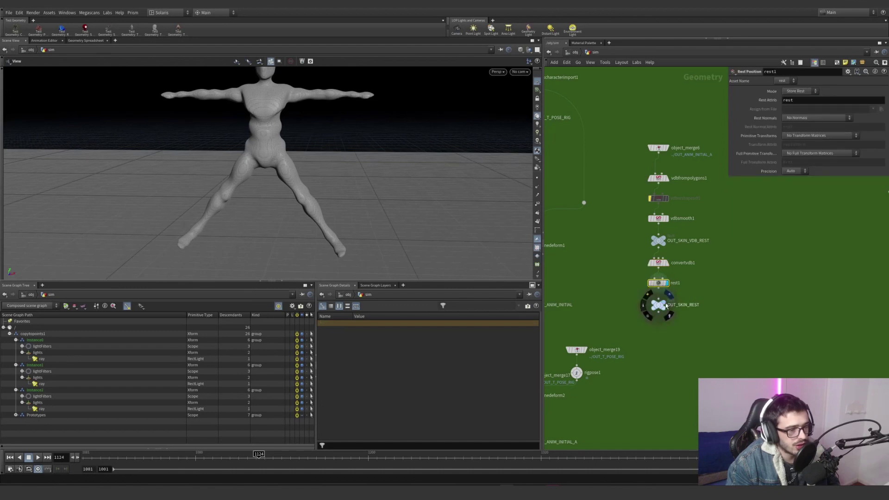
{"action": "left_click", "coordinate": [666, 306]}
{"action": "key", "text": "h"}
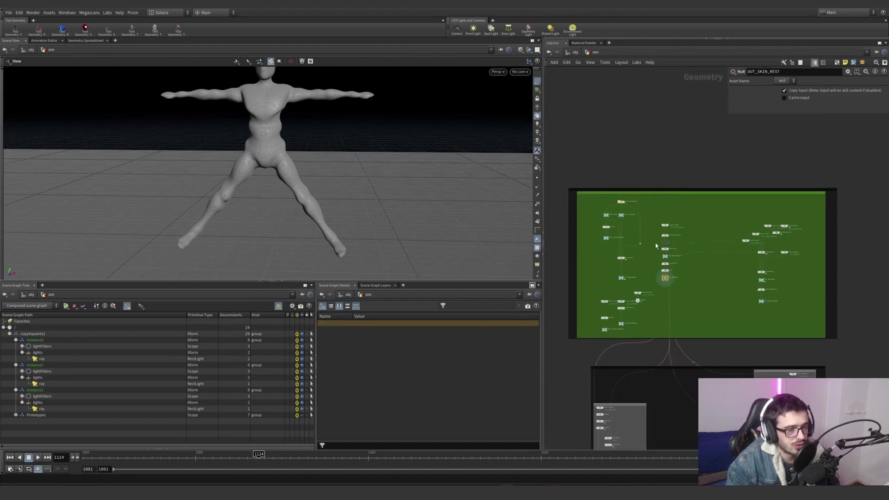
Display object_merge5 and object_merge4 feeding pointdeform1 to compare the rest skin with its A-pose scatter points.
{"action": "middle_click_drag", "start_coordinate": [723, 269], "coordinate": [677, 249]}
{"action": "scroll", "coordinate": [672, 242], "scroll_direction": "up", "scroll_amount": 5}
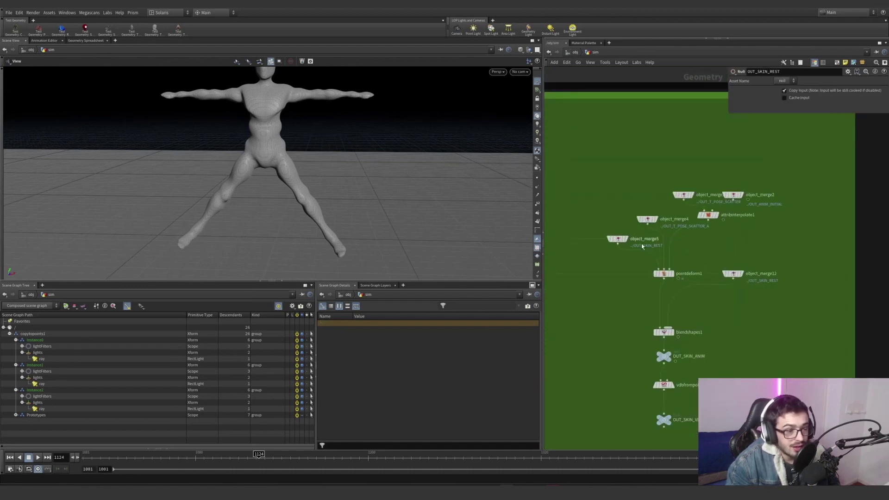
{"action": "mouse_move", "coordinate": [628, 243]}
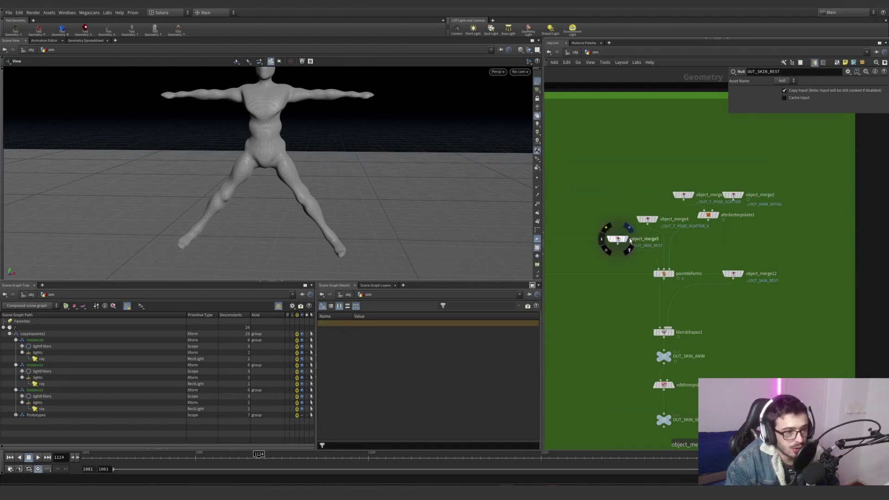
{"action": "left_click_drag", "start_coordinate": [584, 222], "coordinate": [648, 250]}
{"action": "scroll", "coordinate": [601, 261], "scroll_direction": "down", "scroll_amount": 4}
{"action": "middle_click_drag", "start_coordinate": [587, 273], "coordinate": [689, 273]}
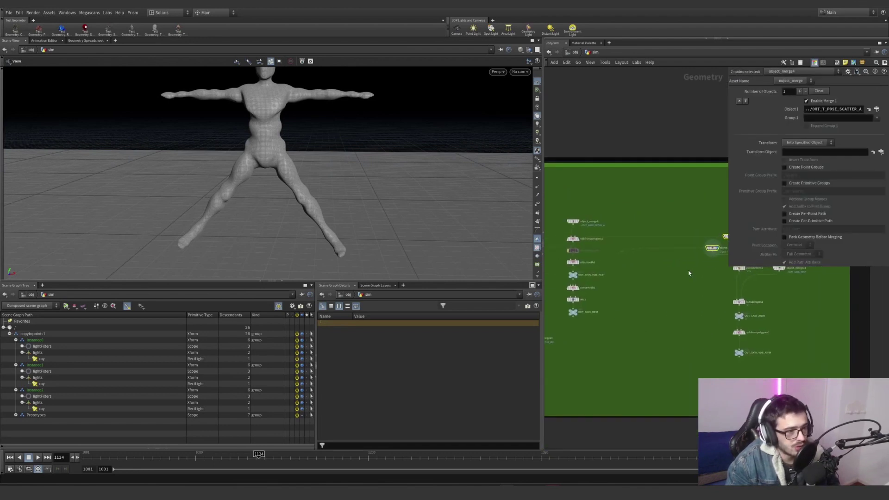
{"action": "scroll", "coordinate": [673, 322], "scroll_direction": "up", "scroll_amount": 5}
{"action": "mouse_move", "coordinate": [637, 294]}
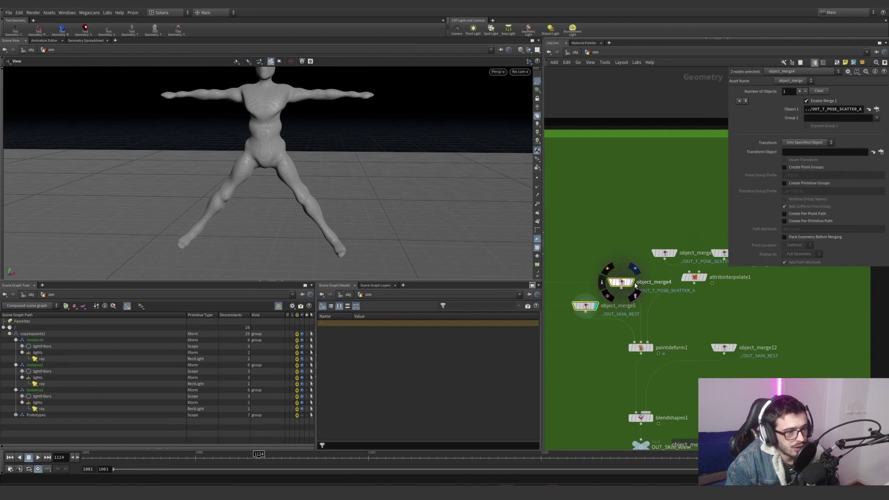
{"action": "left_click", "coordinate": [635, 269]}
{"action": "right_click_drag", "start_coordinate": [284, 186], "coordinate": [252, 185]}
{"action": "left_click_drag", "start_coordinate": [252, 185], "coordinate": [320, 163]}
{"action": "mouse_move", "coordinate": [649, 352]}
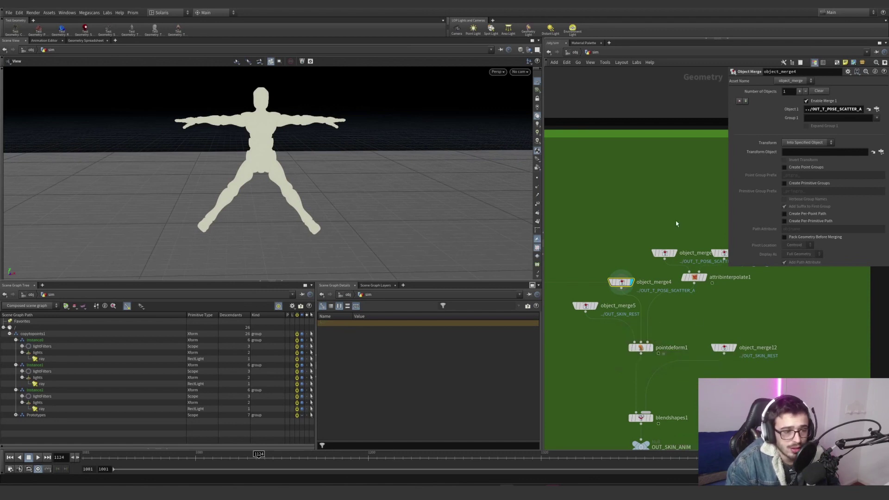
Display object_merge3 with the T-pose scatter and object_merge2 with the initial animation to check attribinterpolate1's inputs.
{"action": "middle_click_drag", "start_coordinate": [676, 223], "coordinate": [619, 239]}
{"action": "left_click", "coordinate": [621, 255]}
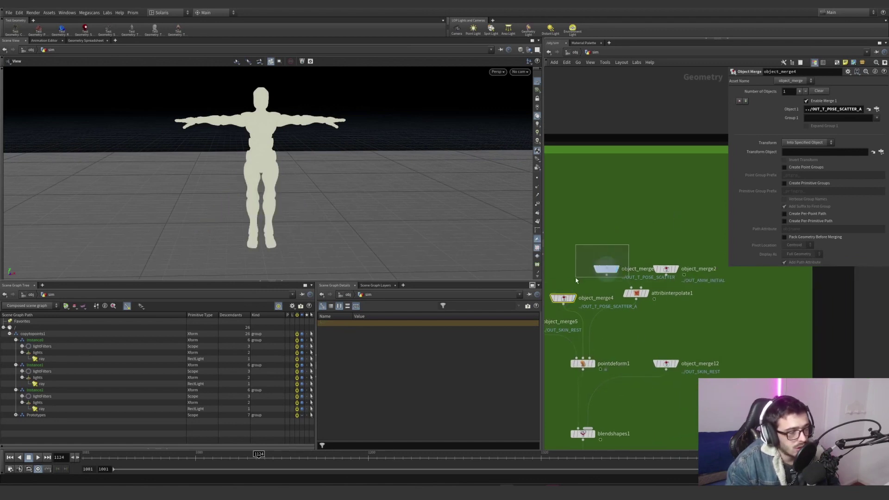
{"action": "left_click", "coordinate": [677, 269]}
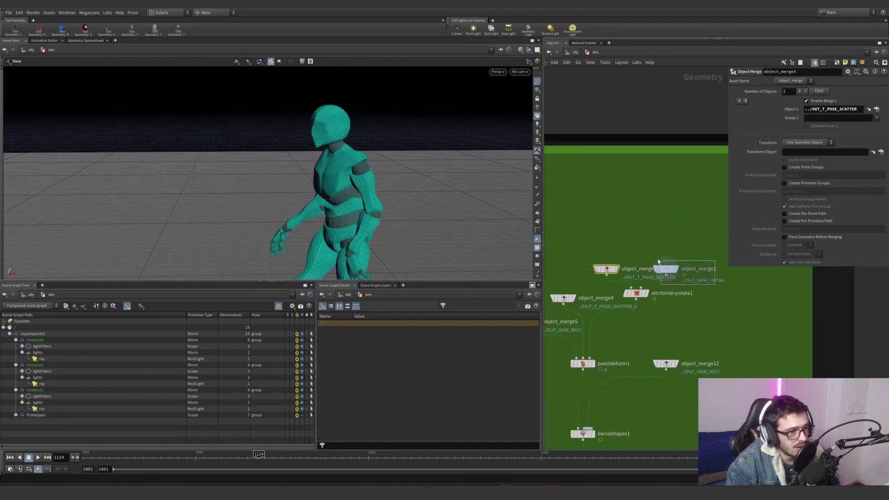
{"action": "right_click_drag", "start_coordinate": [316, 202], "coordinate": [235, 234]}
{"action": "left_click_drag", "start_coordinate": [235, 234], "coordinate": [407, 168]}
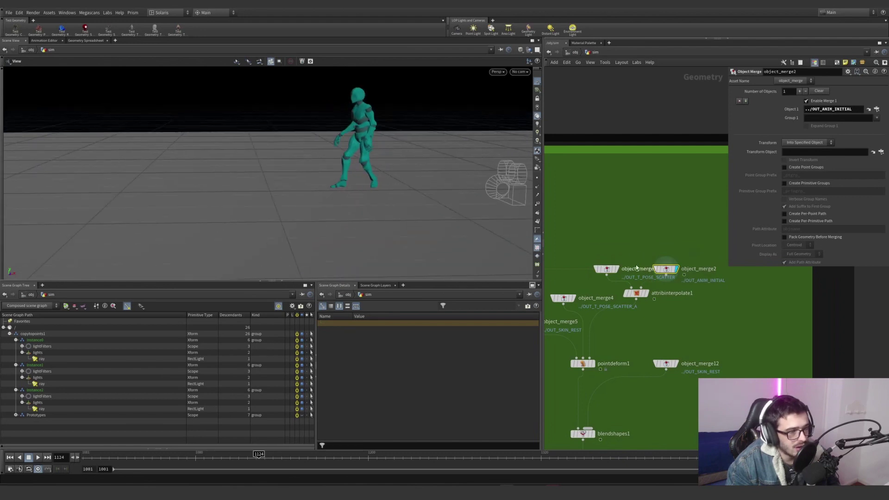
Display object_merge3 and inspect the output attributes of its source scatter, scatter1.
{"action": "left_click", "coordinate": [618, 268]}
{"action": "scroll", "coordinate": [597, 253], "scroll_direction": "down", "scroll_amount": 5}
{"action": "middle_click_drag", "start_coordinate": [567, 252], "coordinate": [701, 249]}
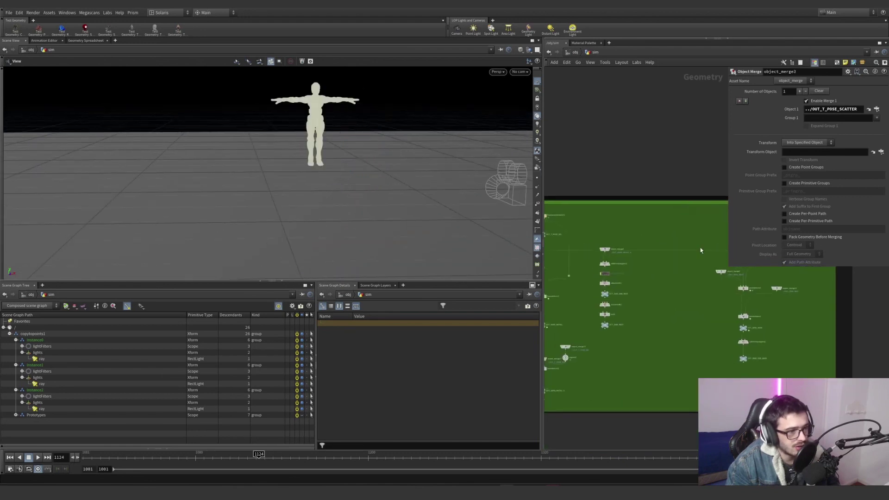
{"action": "middle_click_drag", "start_coordinate": [568, 273], "coordinate": [674, 268]}
{"action": "scroll", "coordinate": [628, 263], "scroll_direction": "up", "scroll_amount": 4}
{"action": "left_click_drag", "start_coordinate": [601, 237], "coordinate": [601, 237]}
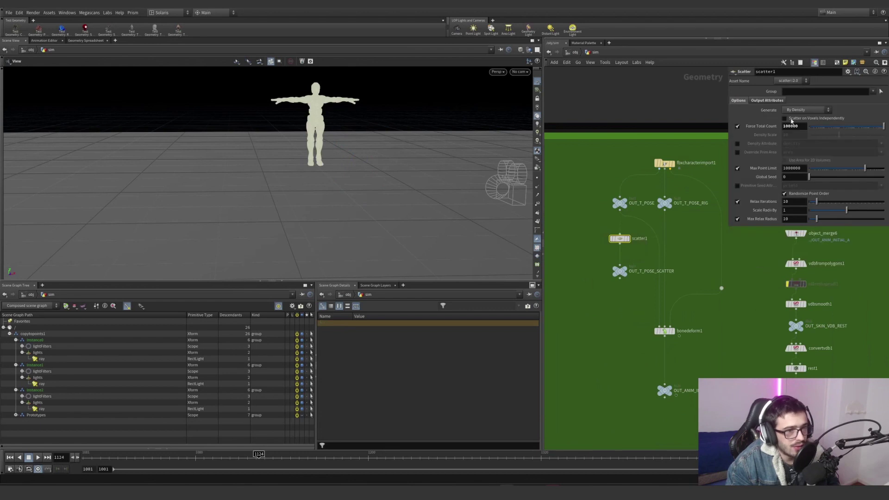
Display attribinterpolate1 and inspect its sourceprim and sourceprimuv attribute settings.
{"action": "scroll", "coordinate": [715, 294], "scroll_direction": "down", "scroll_amount": 4}
{"action": "middle_click_drag", "start_coordinate": [740, 306], "coordinate": [648, 294]}
{"action": "scroll", "coordinate": [746, 264], "scroll_direction": "up", "scroll_amount": 5}
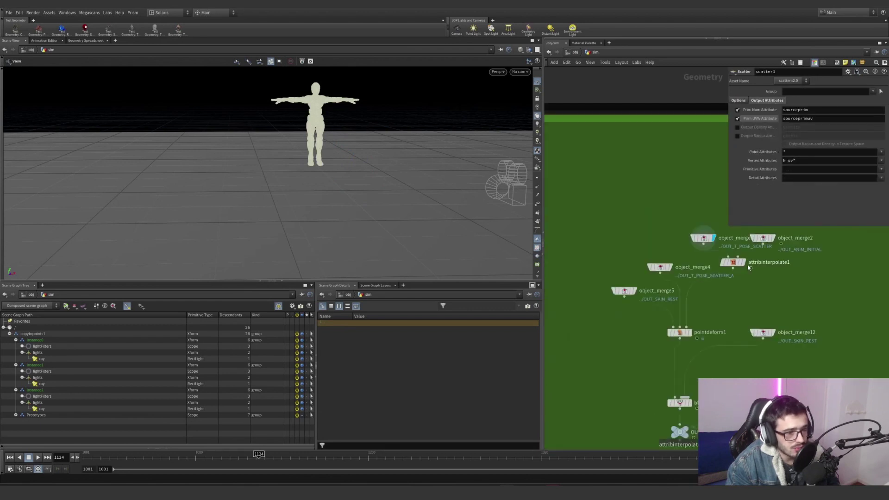
{"action": "left_click", "coordinate": [755, 269]}
{"action": "left_click", "coordinate": [734, 262]}
Move the timeline to frame 1001 and examine the interpolated scatter points on the character up close.
{"action": "left_click_drag", "start_coordinate": [258, 456], "coordinate": [81, 456]}
{"action": "right_click_drag", "start_coordinate": [297, 141], "coordinate": [254, 137]}
{"action": "right_click_drag", "start_coordinate": [314, 128], "coordinate": [519, 114]}
{"action": "left_click_drag", "start_coordinate": [393, 132], "coordinate": [320, 140]}
{"action": "right_click_drag", "start_coordinate": [319, 140], "coordinate": [360, 138]}
{"action": "scroll", "coordinate": [320, 141], "scroll_direction": "down", "scroll_amount": 3}
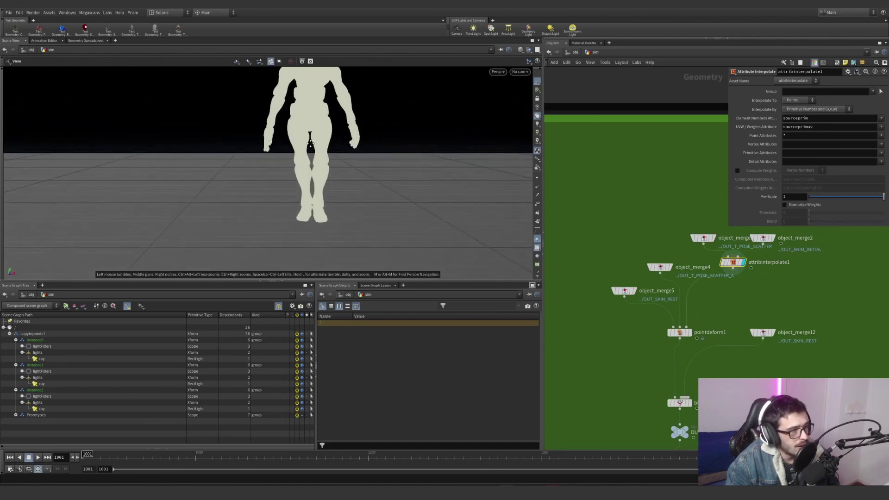
{"action": "scroll", "coordinate": [280, 161], "scroll_direction": "up", "scroll_amount": 2}
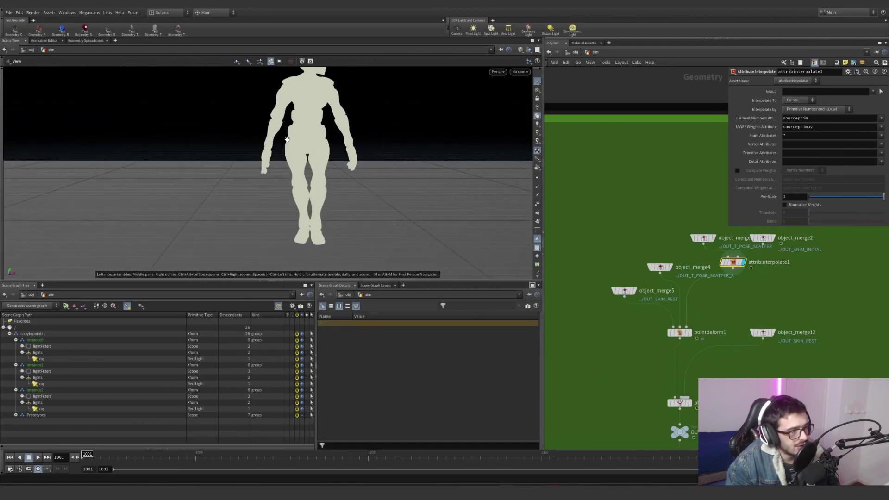
Display pointdeform1 and inspect the deformed skin and its capture settings at frame 1001.
{"action": "left_click_drag", "start_coordinate": [304, 141], "coordinate": [319, 210]}
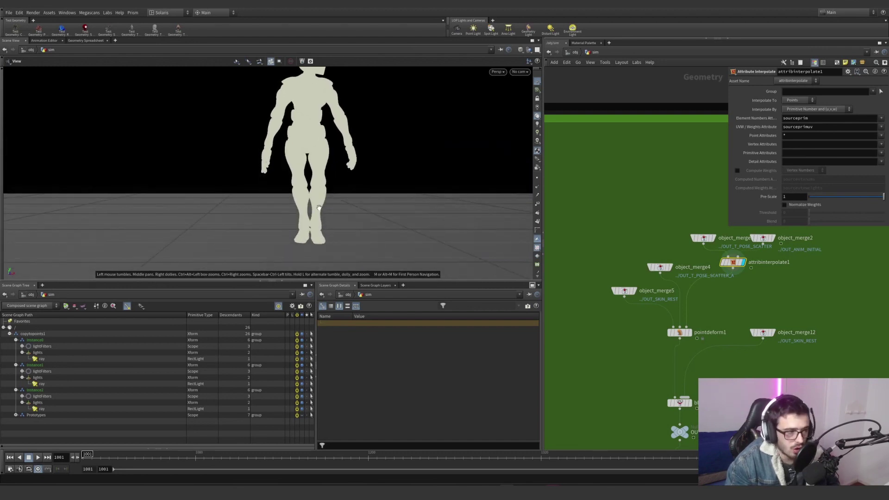
{"action": "middle_click_drag", "start_coordinate": [709, 336], "coordinate": [690, 297]}
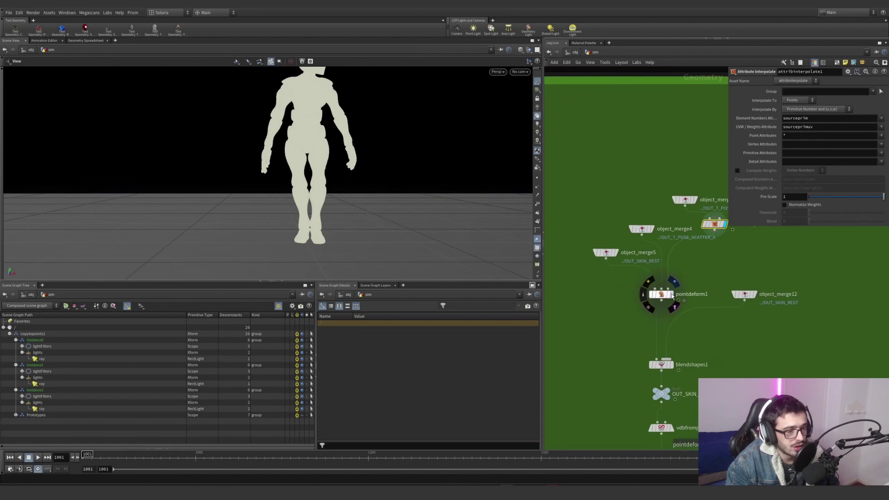
{"action": "left_click", "coordinate": [673, 295]}
{"action": "left_click", "coordinate": [657, 294]}
{"action": "mouse_move", "coordinate": [88, 451]}
{"action": "left_mouse_down"}
{"action": "mouse_move", "coordinate": [157, 451]}
{"action": "mouse_move", "coordinate": [88, 451]}
{"action": "left_mouse_up"}
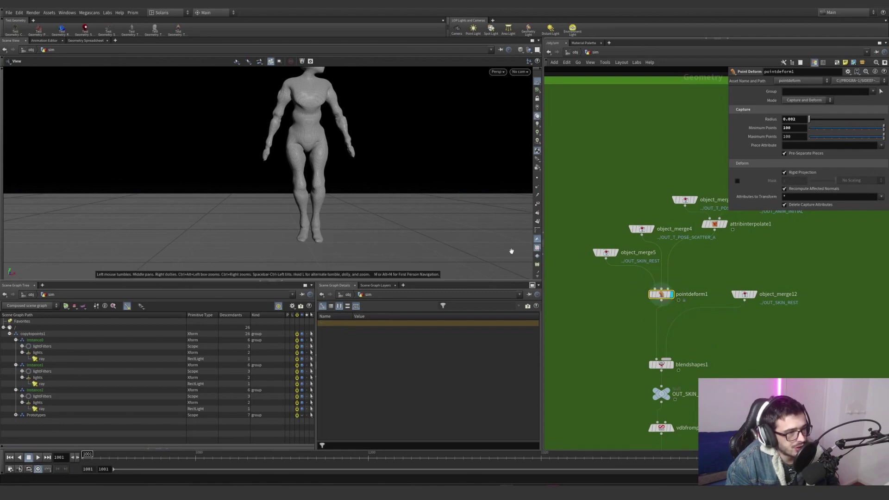
Display object_merge12's rest skin and blendshapes1 to examine the blend between the rest and deformed skins.
{"action": "mouse_move", "coordinate": [756, 299]}
{"action": "left_click", "coordinate": [744, 295]}
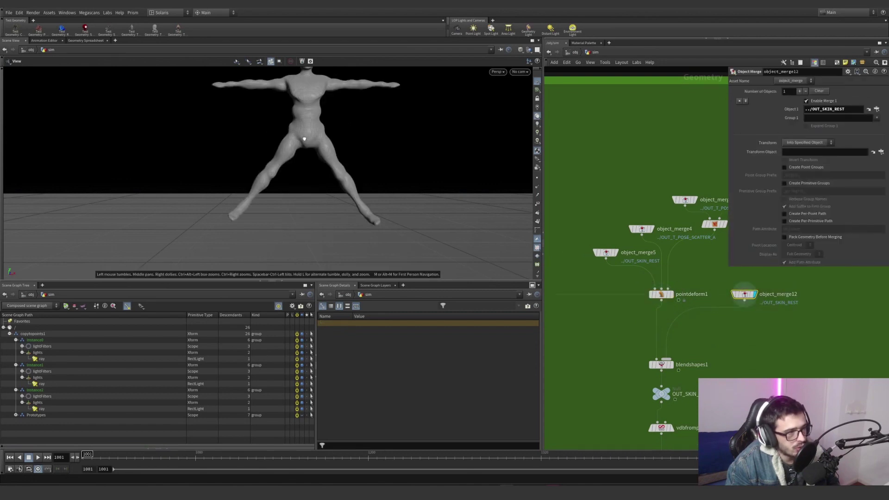
{"action": "middle_click_drag", "start_coordinate": [715, 377], "coordinate": [712, 351]}
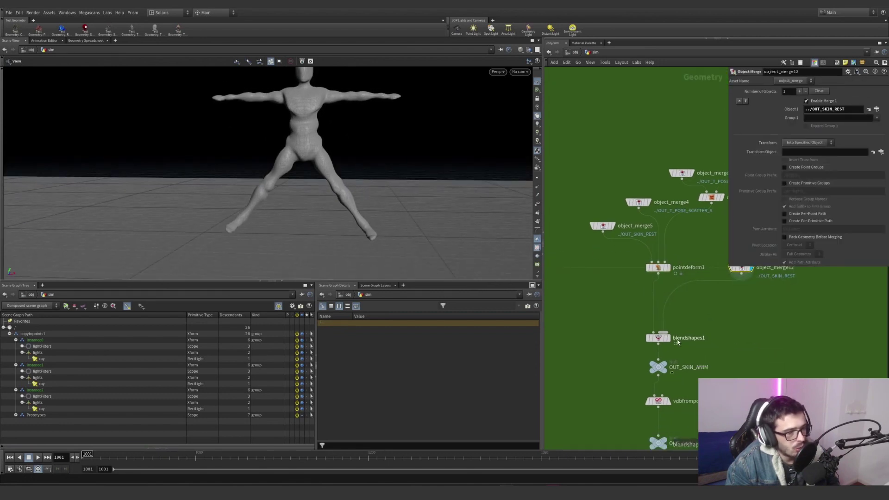
{"action": "left_click", "coordinate": [658, 337]}
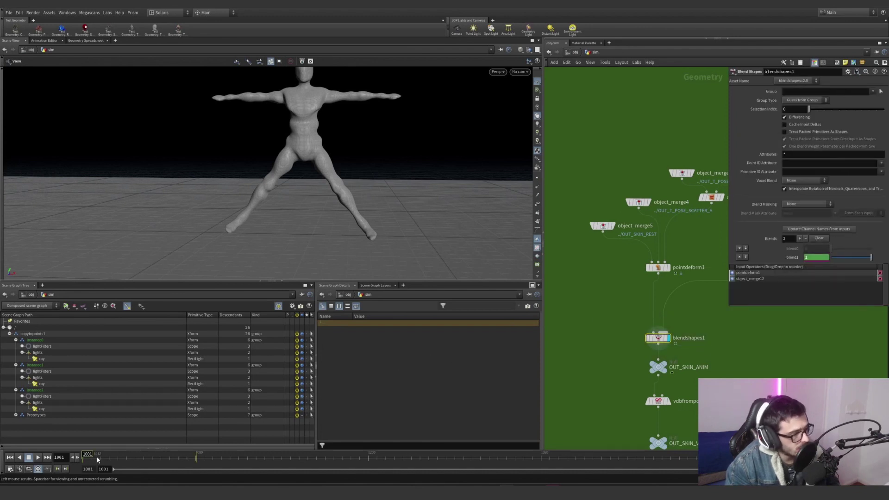
Scrub the timeline through frame 1102 to frame 1173 to check the blendshapes1 skin animation.
{"action": "left_click_drag", "start_coordinate": [97, 458], "coordinate": [227, 463]}
{"action": "scroll", "coordinate": [266, 193], "scroll_direction": "down", "scroll_amount": 5}
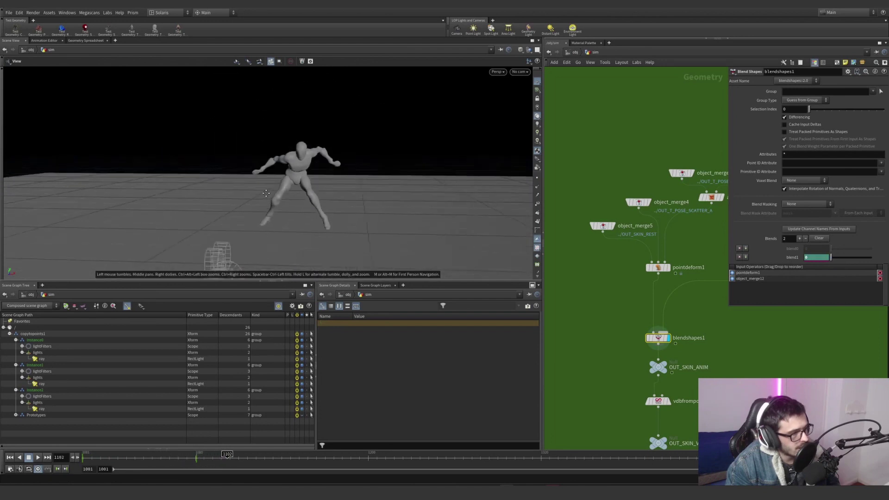
{"action": "scroll", "coordinate": [266, 193], "scroll_direction": "up", "scroll_amount": 5}
{"action": "left_click_drag", "start_coordinate": [283, 458], "coordinate": [329, 457]}
{"action": "scroll", "coordinate": [646, 367], "scroll_direction": "down", "scroll_amount": 3}
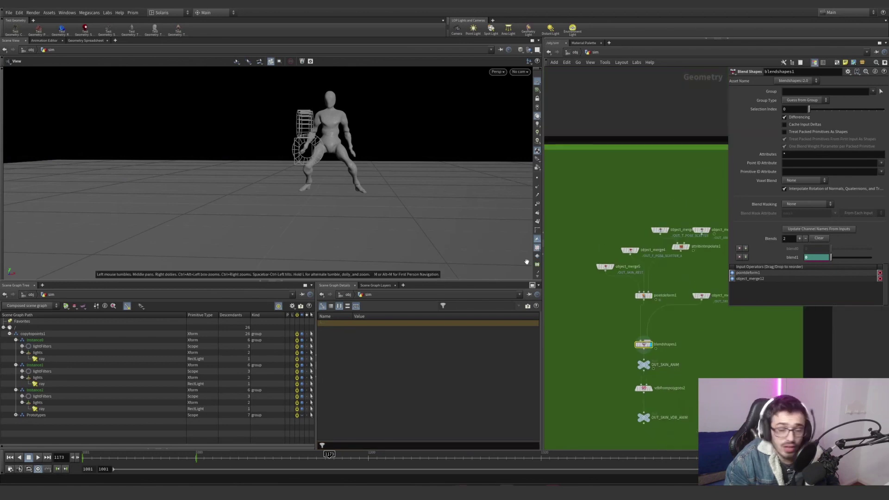
{"action": "scroll", "coordinate": [653, 331], "scroll_direction": "up", "scroll_amount": 3}
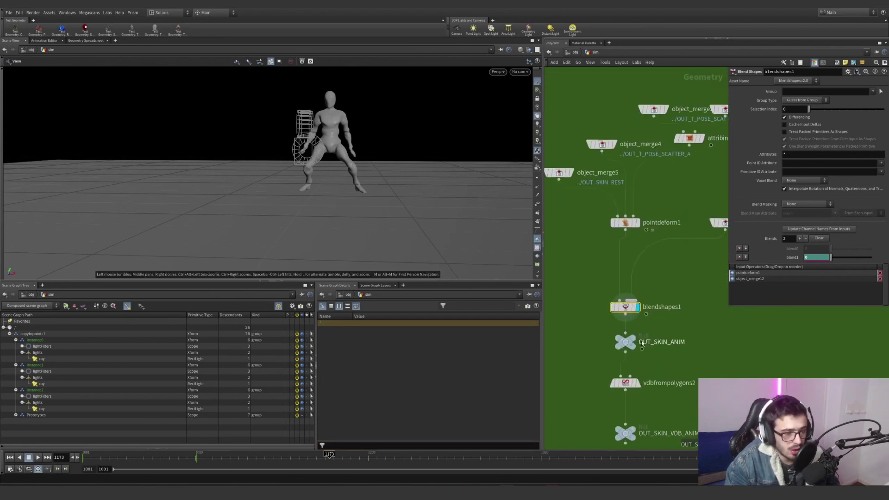
Select OUT_SKIN_ANIM, display OUT_SKIN_VDB_ANIM and return the timeline to frame 1001.
{"action": "left_click", "coordinate": [625, 342]}
{"action": "middle_click_drag", "start_coordinate": [687, 403], "coordinate": [665, 334]}
{"action": "left_click", "coordinate": [619, 350]}
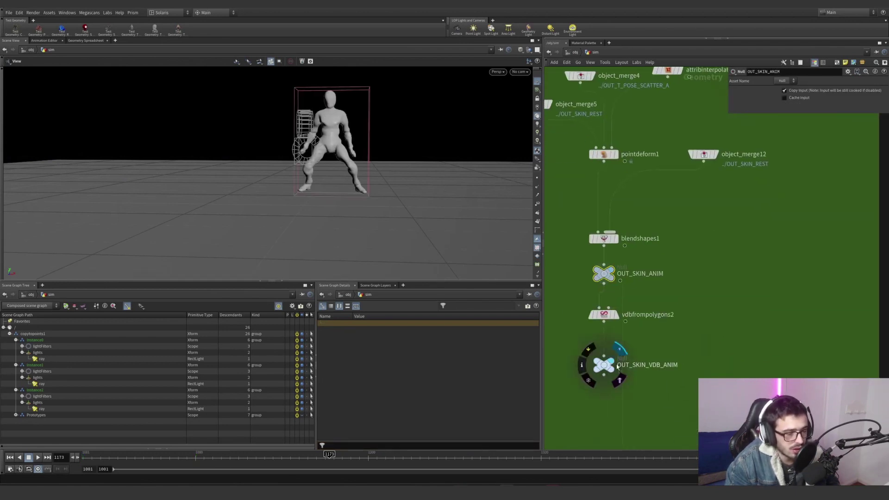
{"action": "left_click", "coordinate": [48, 457]}
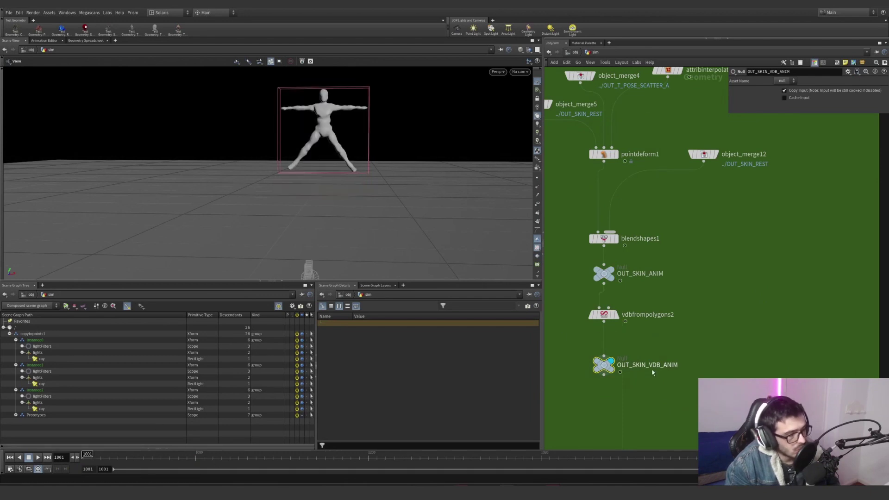
Display OUT_SKIN_REST and select OUT_SKIN_VDB_REST to review the rest skin outputs.
{"action": "scroll", "coordinate": [653, 372], "scroll_direction": "down", "scroll_amount": 5}
{"action": "scroll", "coordinate": [650, 313], "scroll_direction": "up", "scroll_amount": 6}
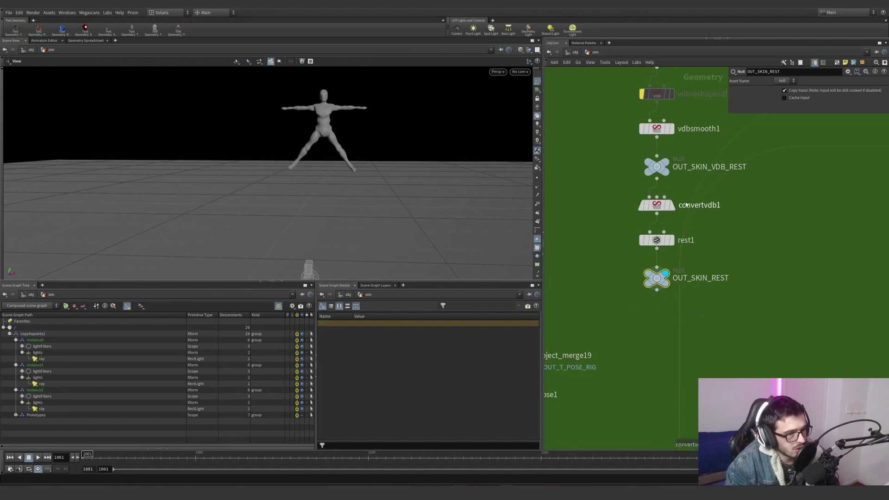
{"action": "left_click", "coordinate": [657, 166]}
{"action": "scroll", "coordinate": [677, 285], "scroll_direction": "down", "scroll_amount": 8}
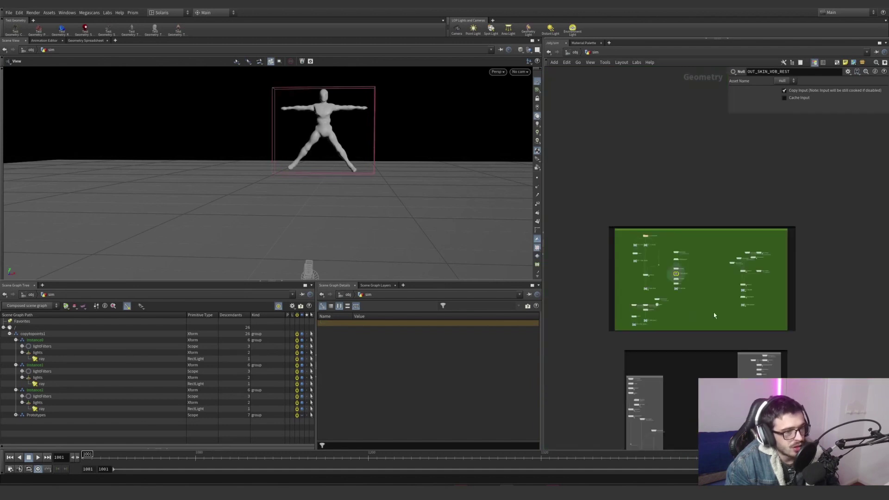
Display object_merge1 and normal1 at the start of the hair guide network.
{"action": "middle_click_drag", "start_coordinate": [732, 310], "coordinate": [719, 304]}
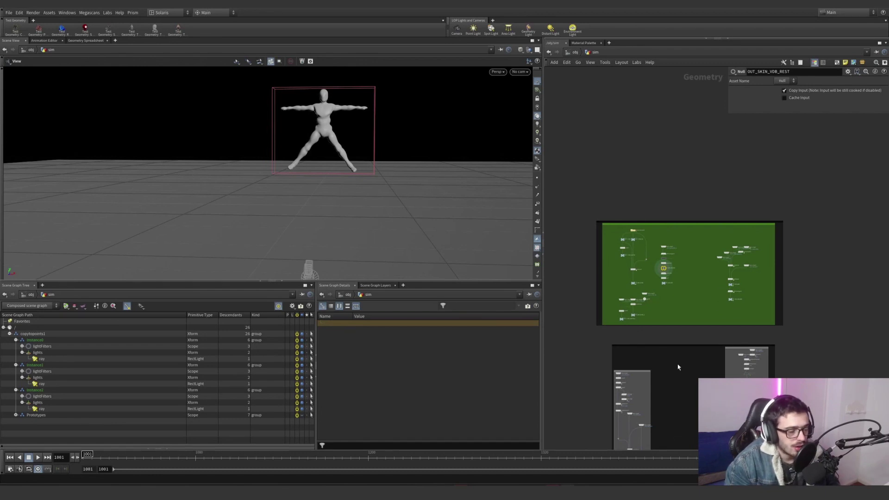
{"action": "middle_click_drag", "start_coordinate": [667, 371], "coordinate": [642, 260]}
{"action": "middle_click_drag", "start_coordinate": [661, 292], "coordinate": [696, 256]}
{"action": "scroll", "coordinate": [649, 235], "scroll_direction": "up", "scroll_amount": 8}
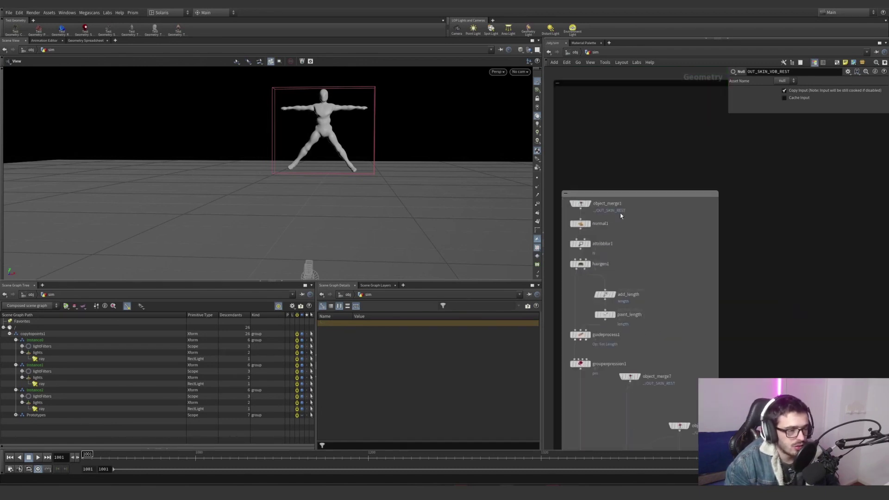
{"action": "scroll", "coordinate": [618, 218], "scroll_direction": "up", "scroll_amount": 2}
{"action": "left_click", "coordinate": [573, 202]}
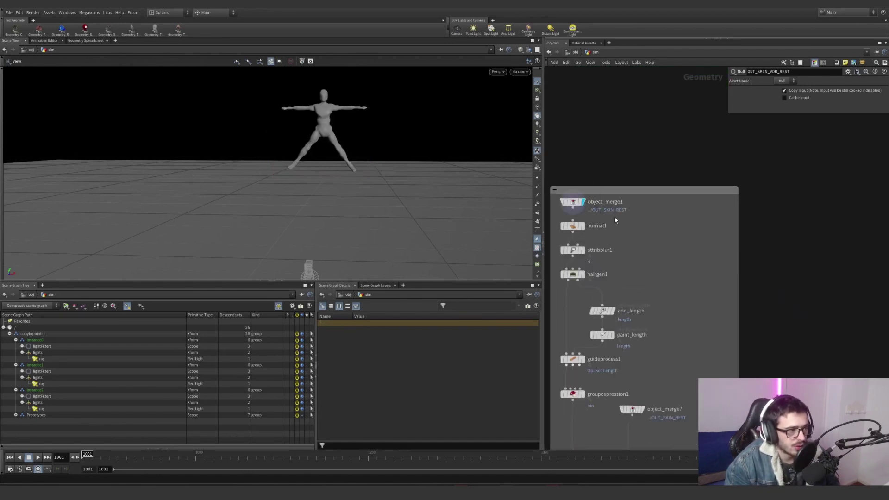
{"action": "left_click", "coordinate": [579, 227]}
Show point normals on normal1's skin and examine their directions around the torso and arms.
{"action": "scroll", "coordinate": [356, 139], "scroll_direction": "up", "scroll_amount": 5}
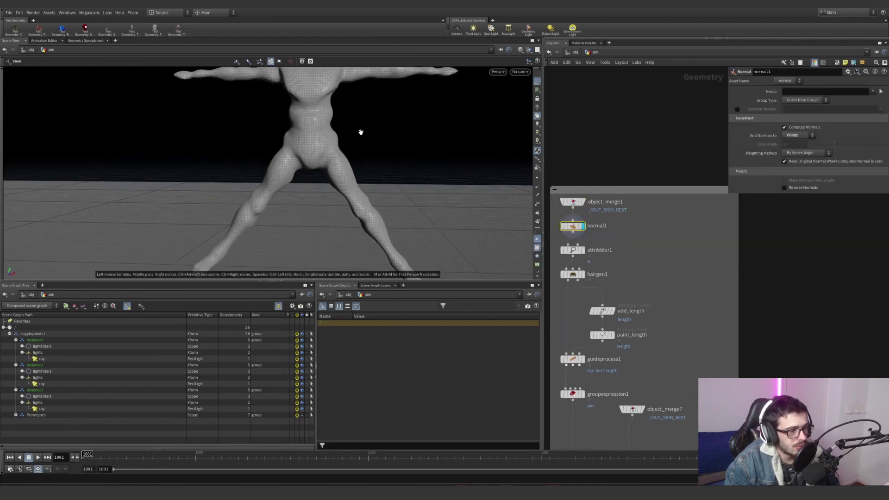
{"action": "middle_click_drag", "start_coordinate": [346, 142], "coordinate": [343, 199]}
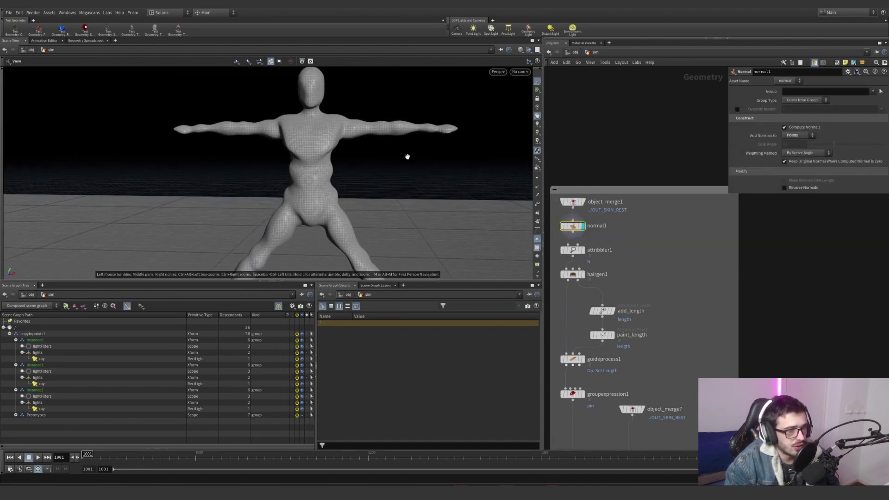
{"action": "left_click", "coordinate": [538, 191]}
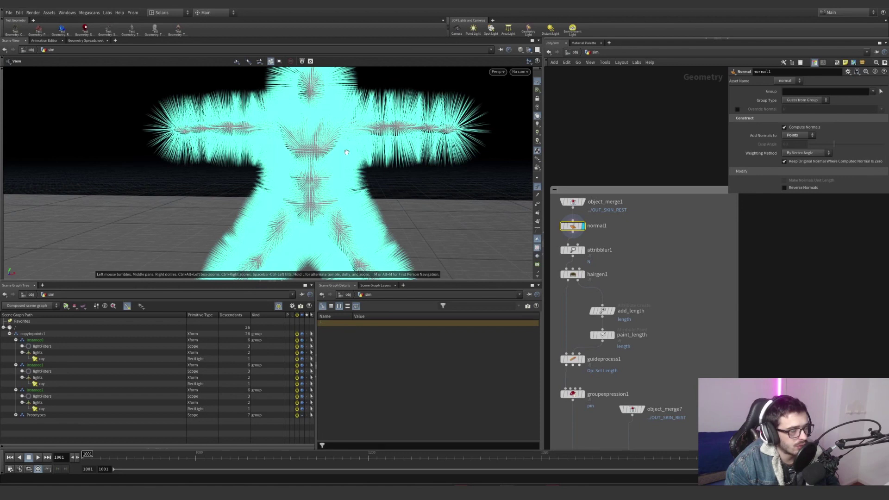
{"action": "left_click_drag", "start_coordinate": [347, 152], "coordinate": [320, 159]}
{"action": "scroll", "coordinate": [320, 160], "scroll_direction": "up", "scroll_amount": 4}
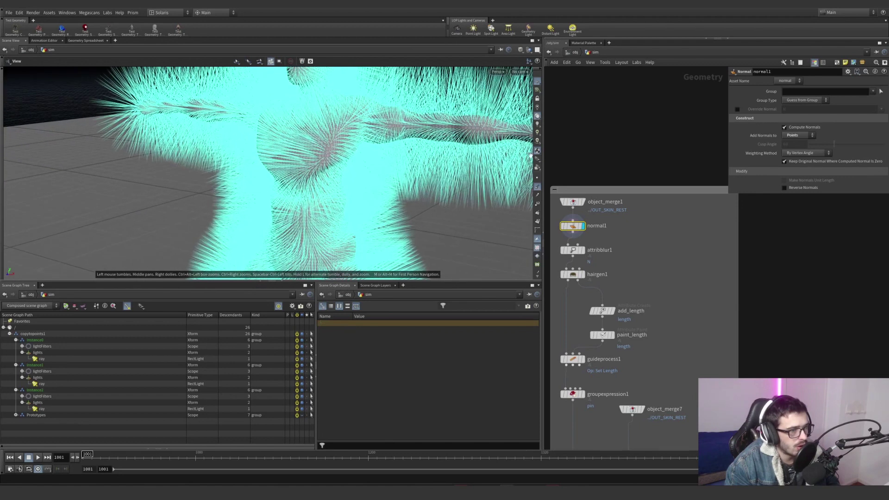
Inspect attribblur1's settings and toggle its bypass while viewing hairgen1's guides to compare the normal blurring.
{"action": "left_click", "coordinate": [574, 250]}
{"action": "left_click", "coordinate": [584, 274]}
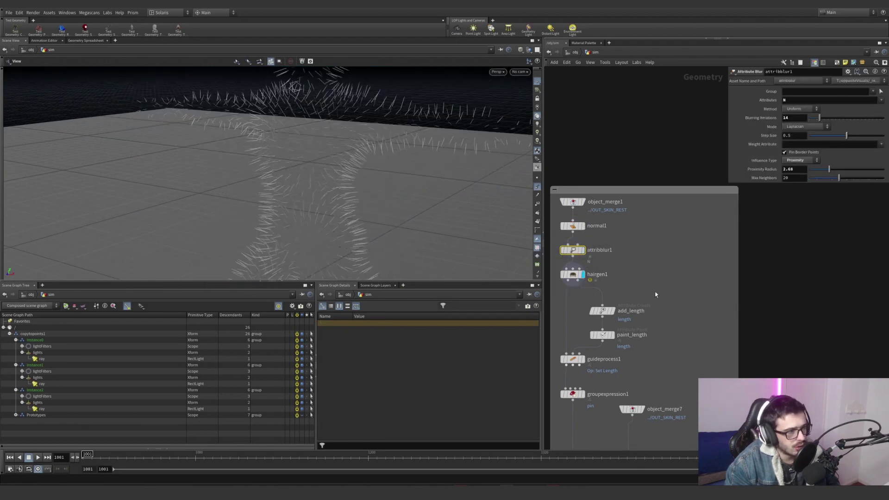
{"action": "left_click_drag", "start_coordinate": [361, 119], "coordinate": [359, 162]}
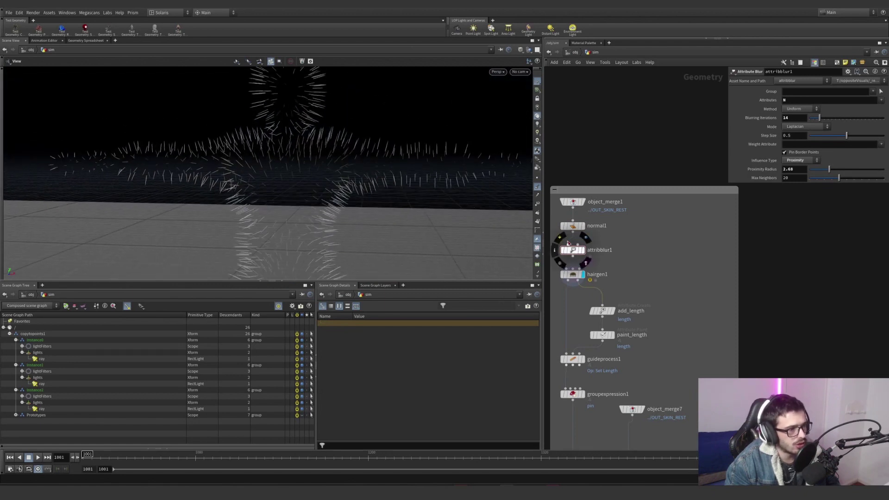
{"action": "left_click", "coordinate": [560, 239]}
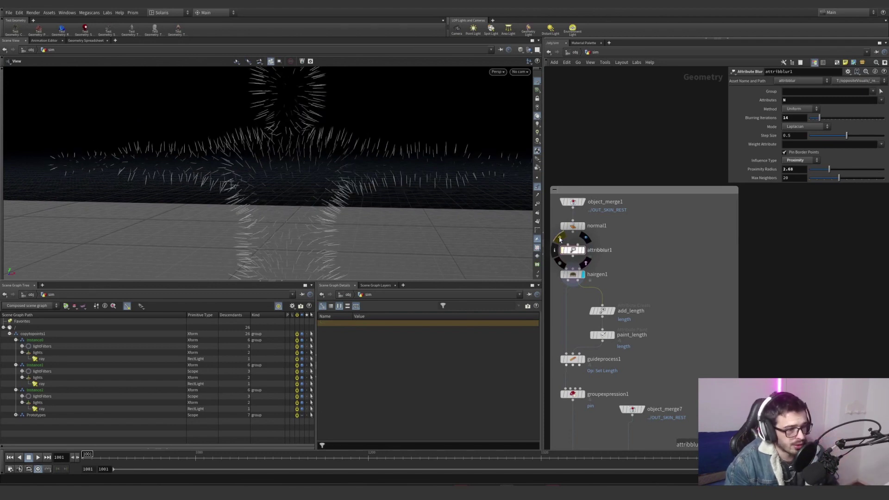
Display add_length and paint_length, and hide the point normals to examine the painted length attribute.
{"action": "left_click", "coordinate": [617, 314]}
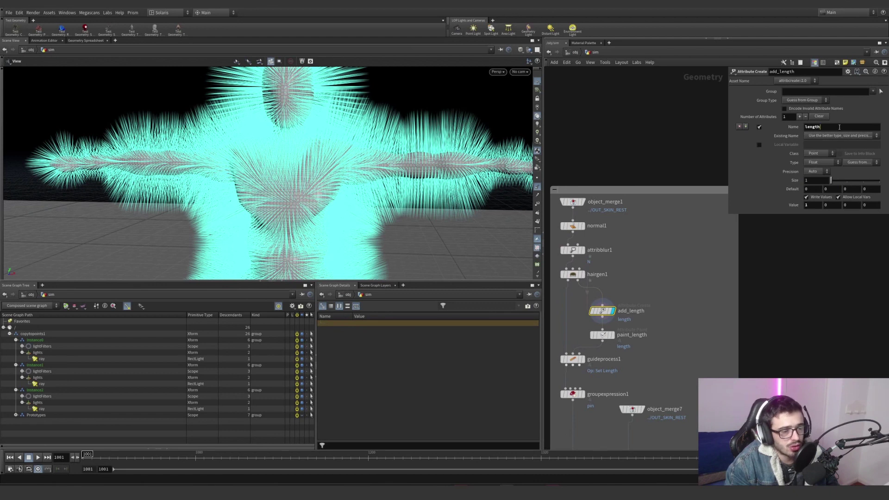
{"action": "left_click", "coordinate": [614, 335]}
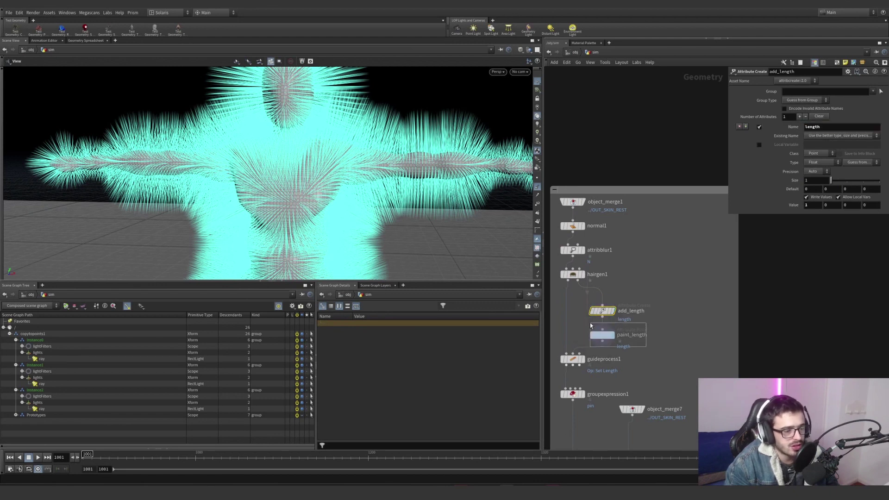
{"action": "key", "text": "Return"}
{"action": "scroll", "coordinate": [366, 185], "scroll_direction": "down", "scroll_amount": 5}
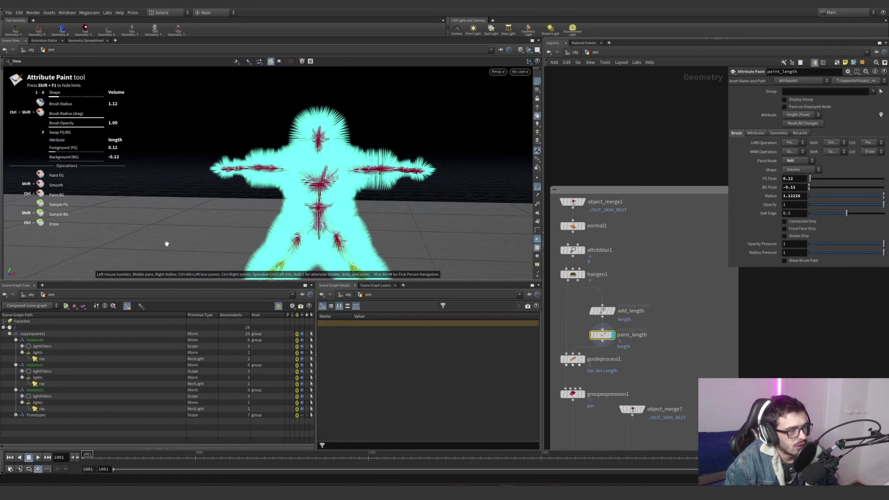
{"action": "left_click_drag", "start_coordinate": [376, 196], "coordinate": [390, 209], "text": "alt"}
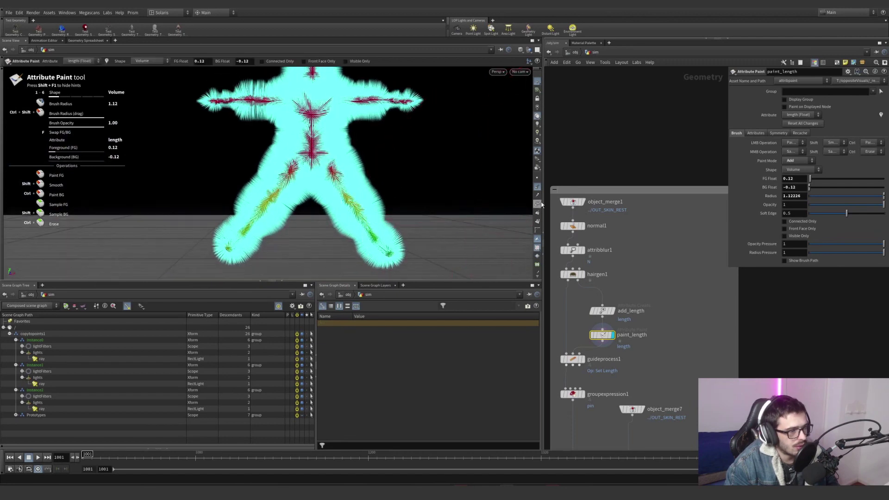
{"action": "left_click", "coordinate": [537, 187]}
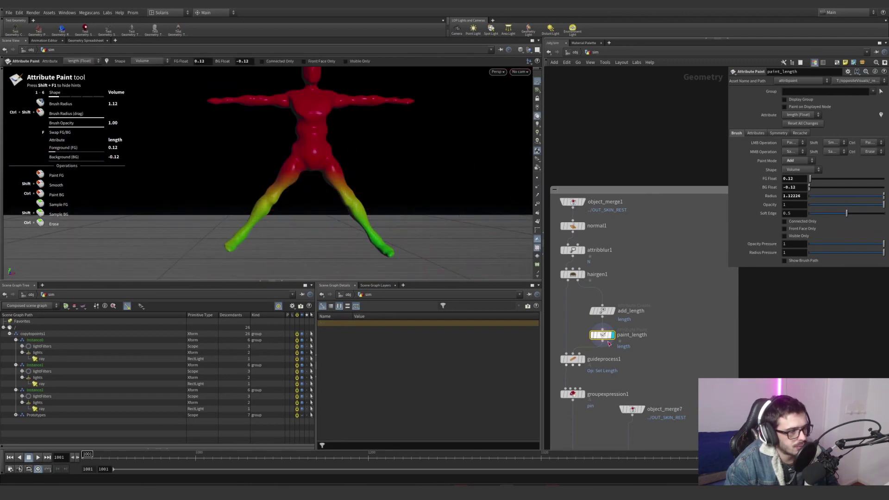
Display guideprocess1 and toggle paint_length's bypass repeatedly to compare the guide lengths.
{"action": "scroll", "coordinate": [580, 270], "scroll_direction": "down", "scroll_amount": 2}
{"action": "left_click", "coordinate": [590, 296]}
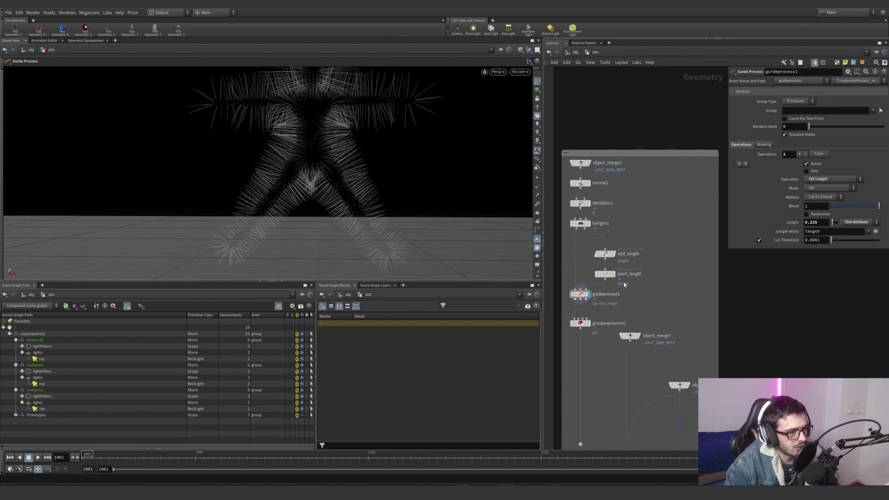
{"action": "left_click", "coordinate": [593, 264]}
{"action": "left_click", "coordinate": [594, 264]}
{"action": "left_click", "coordinate": [593, 263]}
{"action": "left_click", "coordinate": [593, 263]}
{"action": "left_click", "coordinate": [593, 263]}
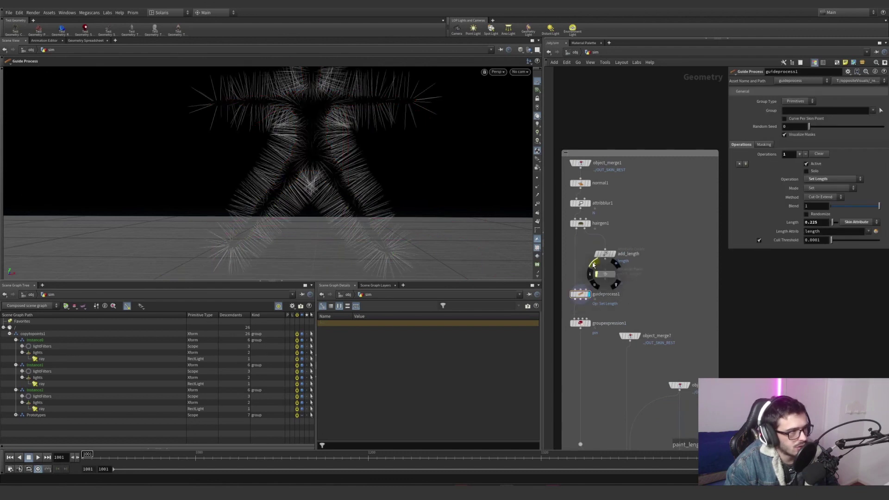
{"action": "left_click", "coordinate": [594, 265]}
{"action": "left_click", "coordinate": [594, 265]}
{"action": "left_click", "coordinate": [594, 265]}
{"action": "left_click", "coordinate": [593, 264]}
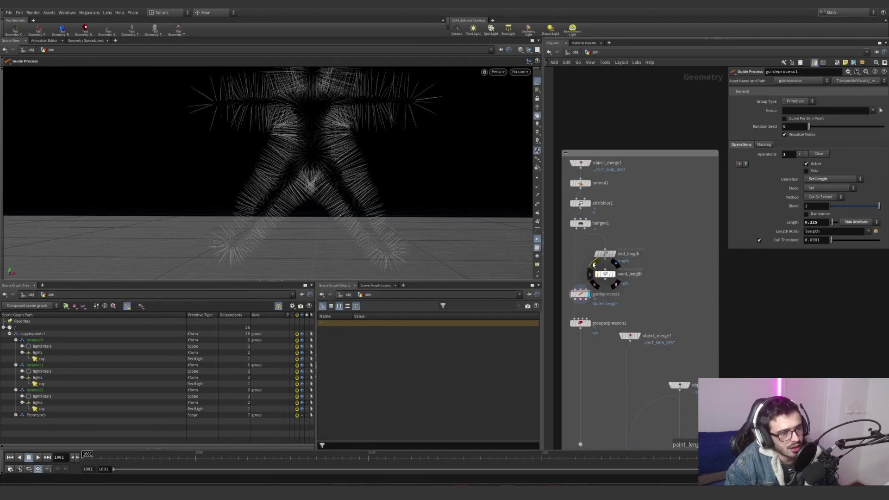
Try painting the length attribute over the torso with paint_length's brush and undo the stroke.
{"action": "left_click", "coordinate": [600, 272]}
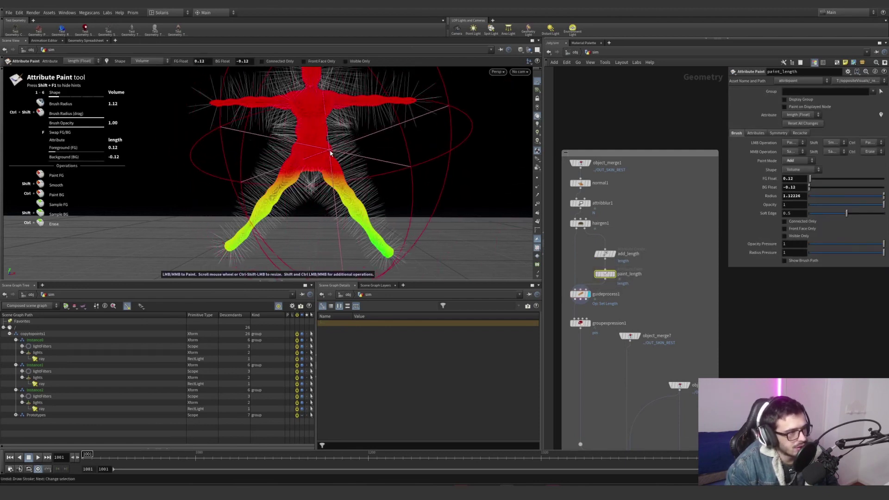
{"action": "key", "text": "ctrl+z"}
{"action": "left_click", "coordinate": [319, 171], "text": "ctrl"}
{"action": "left_click_drag", "start_coordinate": [319, 171], "coordinate": [338, 175]}
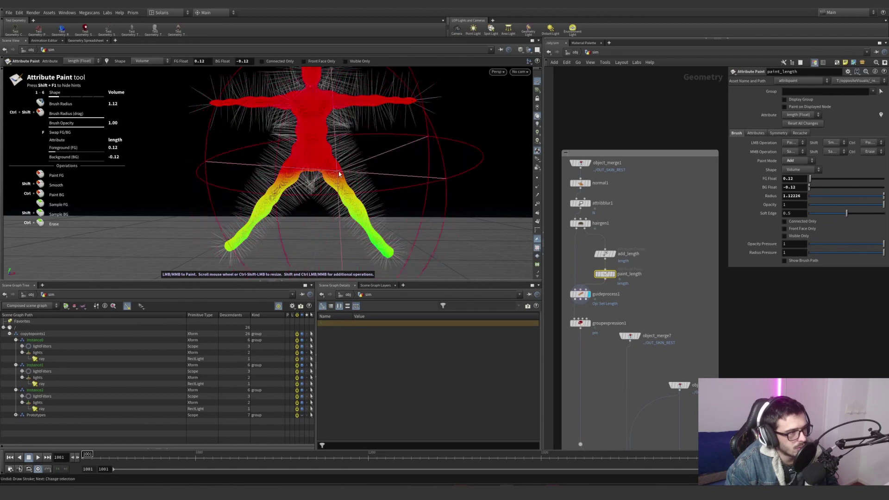
Display groupexpression1 and inspect the group name and expression for the hair root points.
{"action": "middle_click_drag", "start_coordinate": [668, 301], "coordinate": [685, 256]}
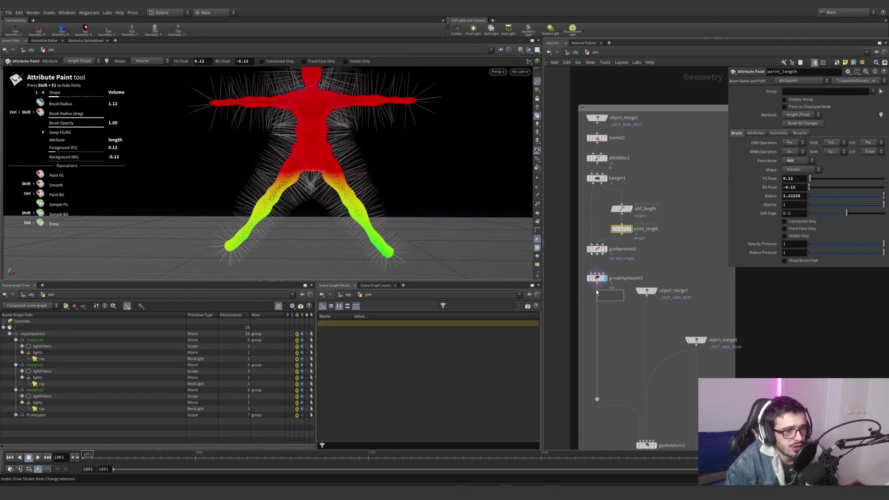
{"action": "left_click", "coordinate": [597, 278]}
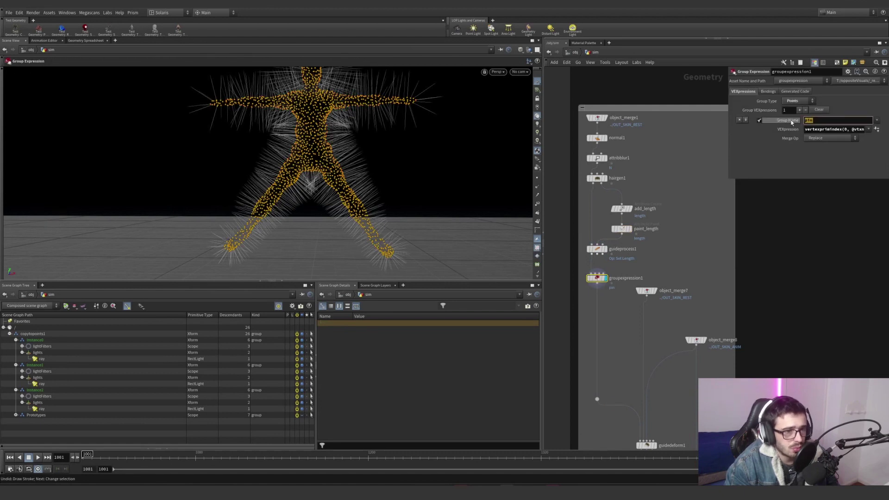
Examine the preset expressions available for groupexpression1's VEXpression and view the pinned root points on the character.
{"action": "left_click", "coordinate": [868, 130]}
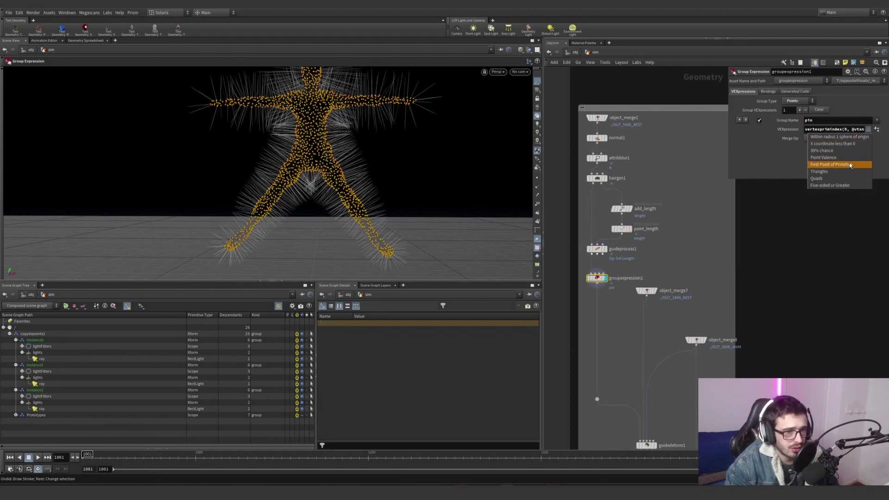
{"action": "left_click", "coordinate": [781, 165]}
{"action": "mouse_move", "coordinate": [299, 163]}
{"action": "left_mouse_down", "text": "alt"}
{"action": "mouse_move", "coordinate": [417, 171]}
{"action": "mouse_move", "coordinate": [284, 162]}
{"action": "left_mouse_up", "text": "alt"}
{"action": "left_click_drag", "start_coordinate": [300, 97], "coordinate": [300, 107], "text": "alt"}
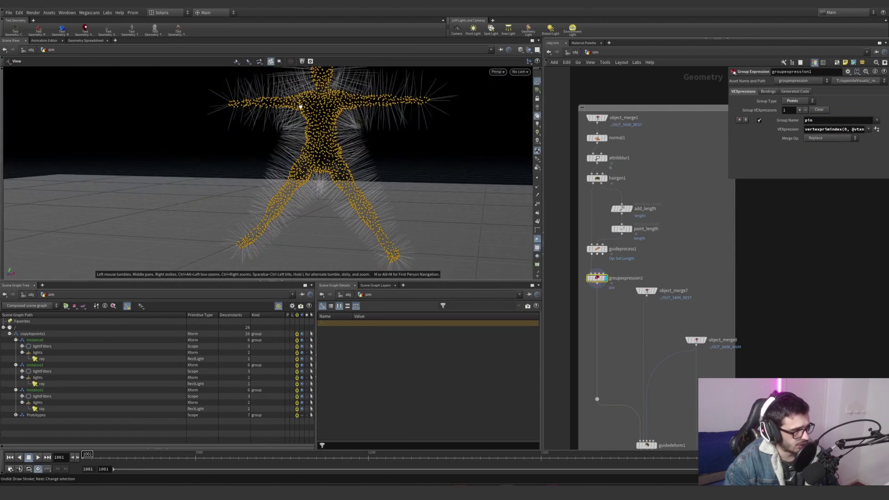
Display object_merge7 and the neighbouring merge of ../OUT_SKIN_ANIM to compare the rest and animated skins.
{"action": "middle_click_drag", "start_coordinate": [642, 277], "coordinate": [615, 219]}
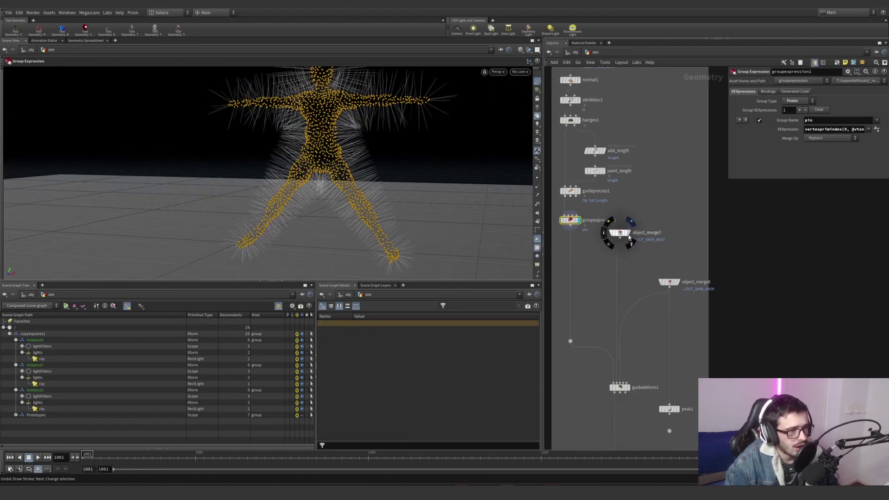
{"action": "left_click", "coordinate": [628, 232]}
{"action": "left_click_drag", "start_coordinate": [654, 254], "coordinate": [608, 220]}
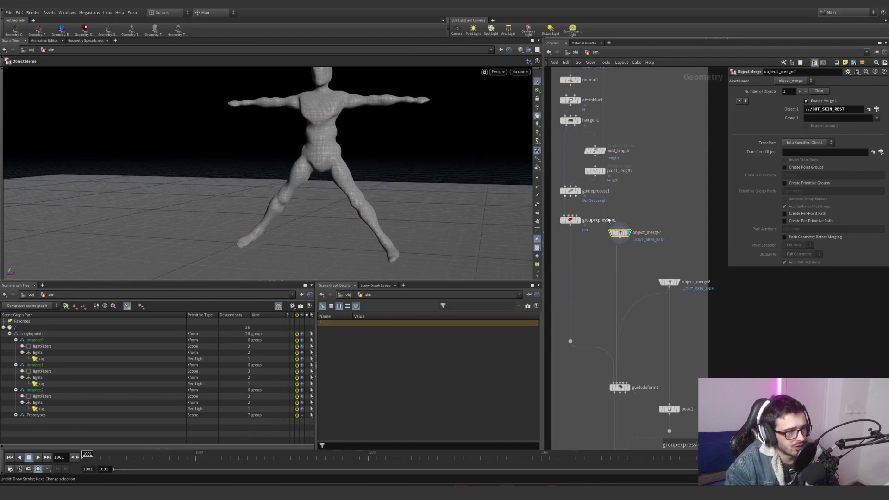
{"action": "left_click", "coordinate": [678, 283]}
{"action": "left_click_drag", "start_coordinate": [696, 300], "coordinate": [652, 270]}
{"action": "middle_click_drag", "start_coordinate": [652, 269], "coordinate": [639, 227]}
Display guidedeform1 and scrub the timeline to examine how the guides follow the animated skin.
{"action": "mouse_move", "coordinate": [232, 455]}
{"action": "left_mouse_down"}
{"action": "mouse_move", "coordinate": [83, 452]}
{"action": "mouse_move", "coordinate": [216, 454]}
{"action": "left_mouse_up"}
{"action": "left_click", "coordinate": [616, 349]}
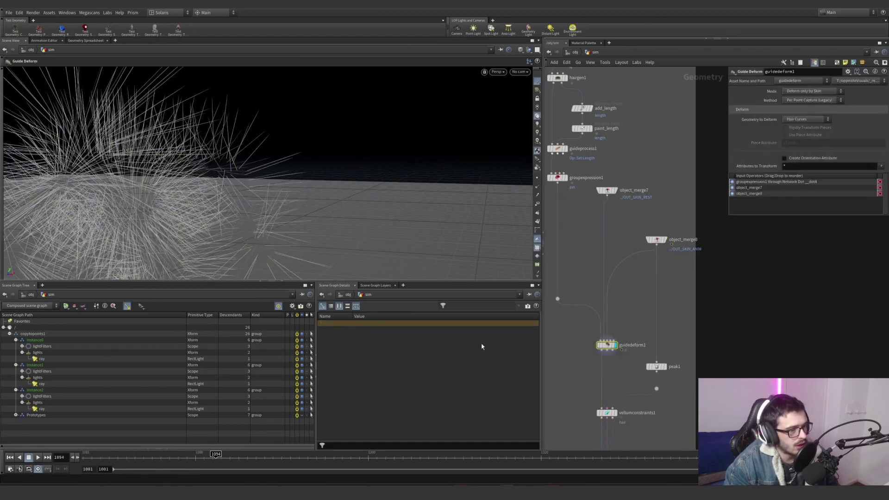
{"action": "left_click_drag", "start_coordinate": [128, 455], "coordinate": [157, 455]}
{"action": "left_click_drag", "start_coordinate": [264, 204], "coordinate": [237, 204], "text": "alt"}
{"action": "scroll", "coordinate": [236, 204], "scroll_direction": "down", "scroll_amount": 5}
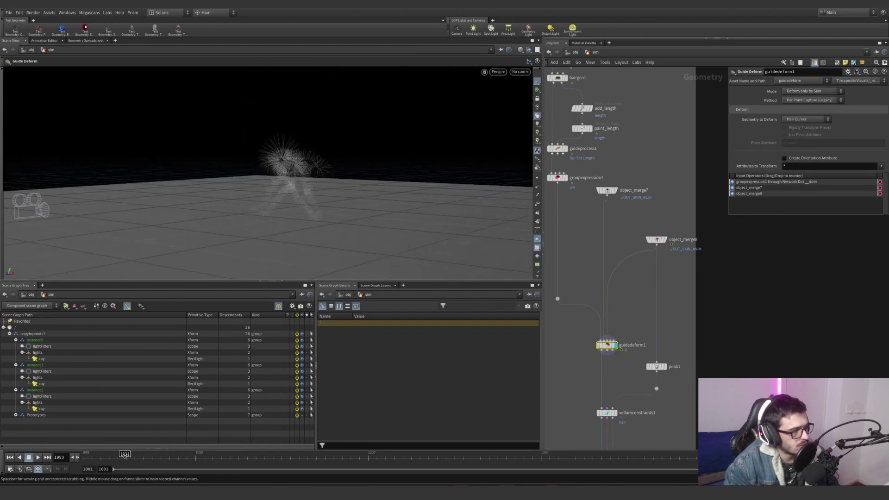
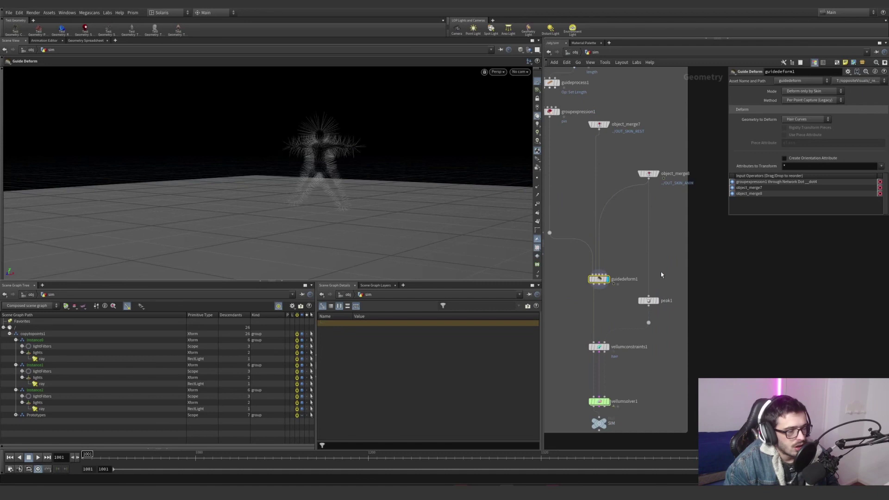
Display object_merge8 and peak1 in turn to compare the animated skin with the slightly shrunken collision mesh.
{"action": "left_click", "coordinate": [656, 154]}
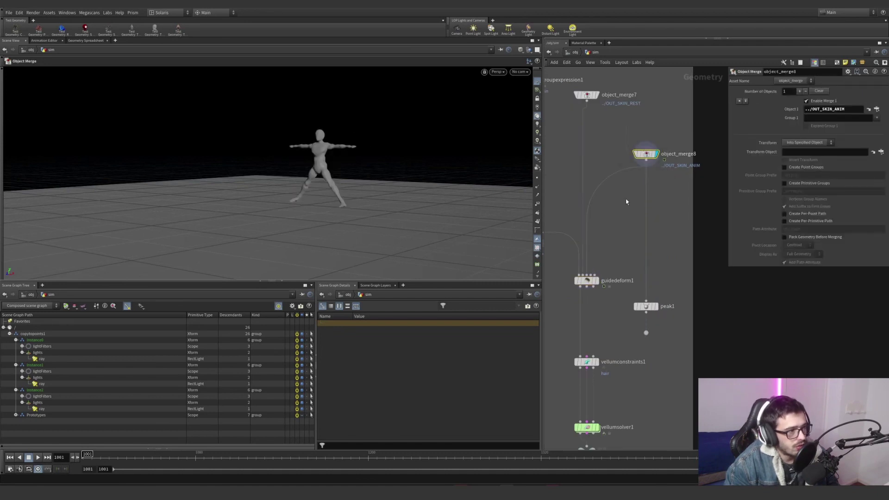
{"action": "left_click", "coordinate": [659, 306]}
{"action": "left_click", "coordinate": [646, 306]}
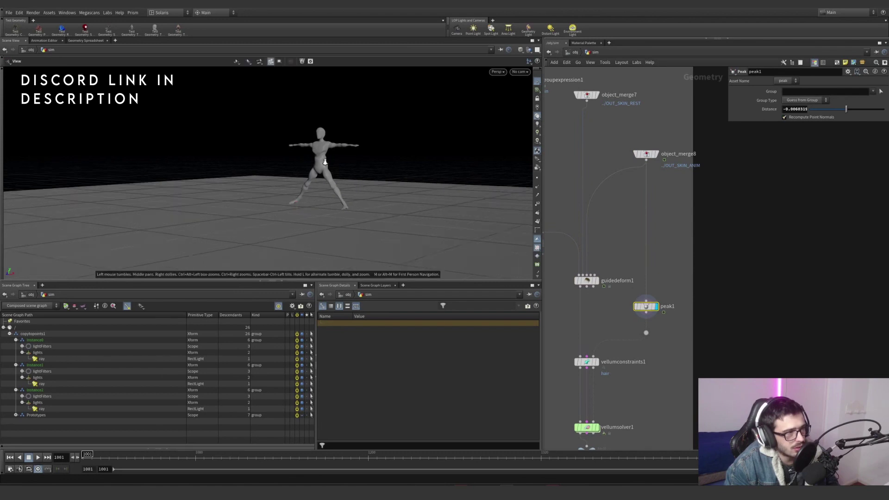
{"action": "right_click_drag", "start_coordinate": [305, 165], "coordinate": [631, 263], "text": "alt"}
{"action": "mouse_move", "coordinate": [640, 300]}
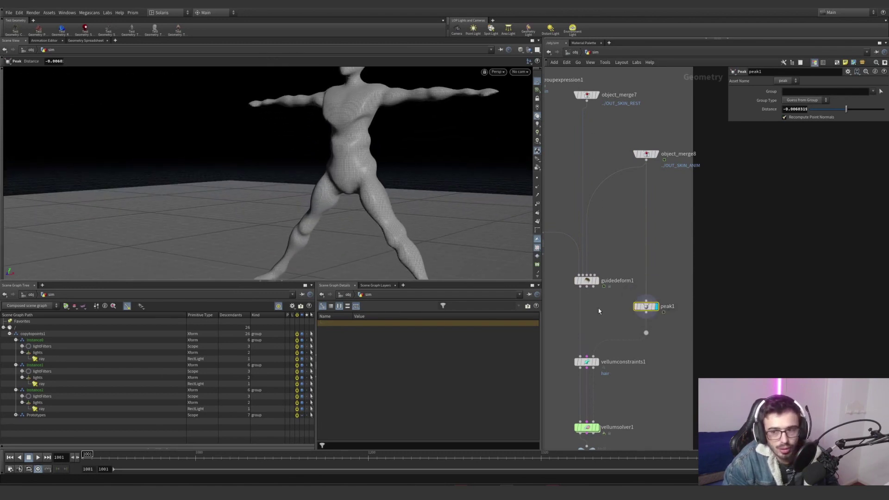
Display vellumconstraints1 and examine its pin to animation, stretch and bend settings for the hair.
{"action": "middle_click_drag", "start_coordinate": [599, 307], "coordinate": [610, 248]}
{"action": "scroll", "coordinate": [607, 252], "scroll_direction": "up", "scroll_amount": 2}
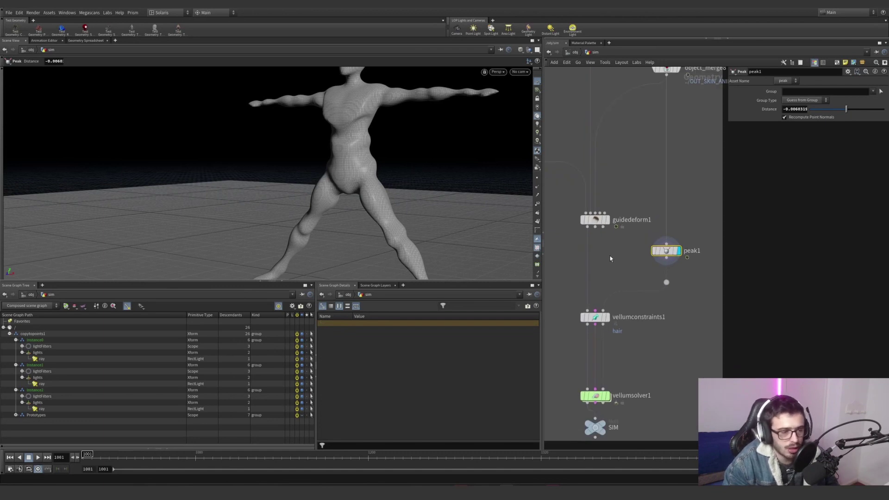
{"action": "middle_click_drag", "start_coordinate": [599, 320], "coordinate": [601, 296]}
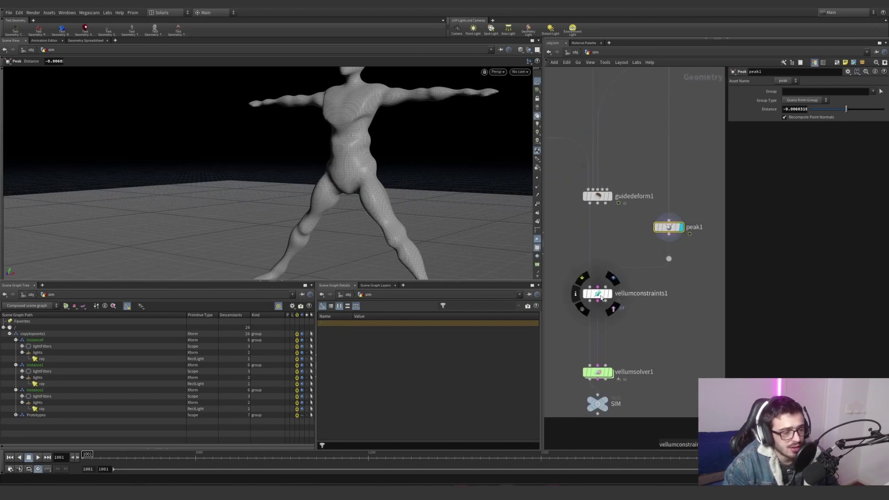
{"action": "left_click", "coordinate": [609, 293]}
{"action": "left_click_drag", "start_coordinate": [656, 318], "coordinate": [548, 258]}
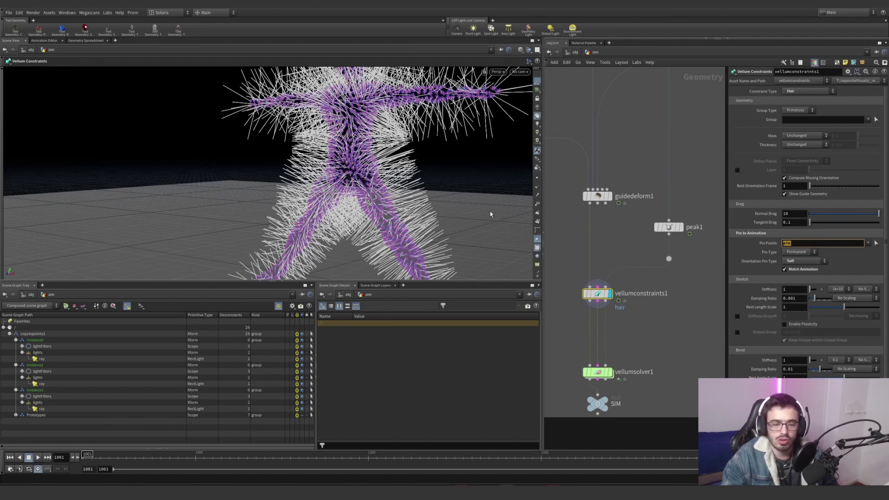
{"action": "scroll", "coordinate": [754, 277], "scroll_direction": "down", "scroll_amount": 3}
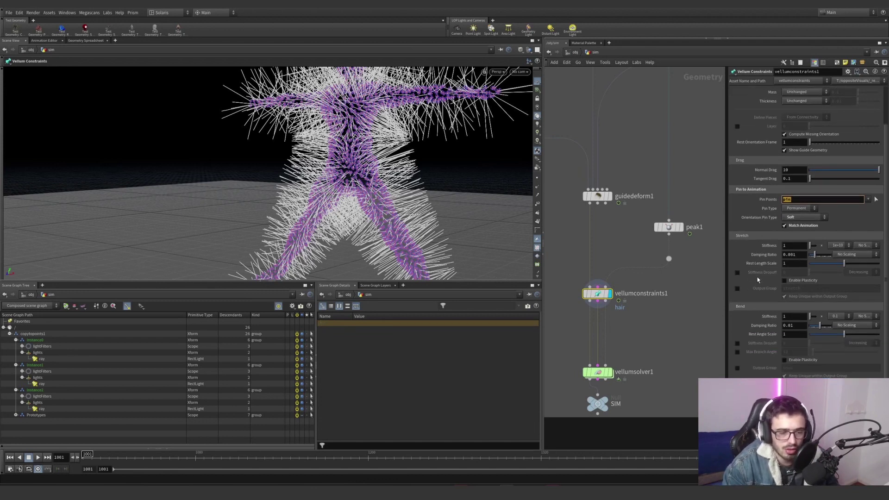
{"action": "scroll", "coordinate": [757, 277], "scroll_direction": "up", "scroll_amount": 3}
{"action": "scroll", "coordinate": [781, 317], "scroll_direction": "down", "scroll_amount": 3}
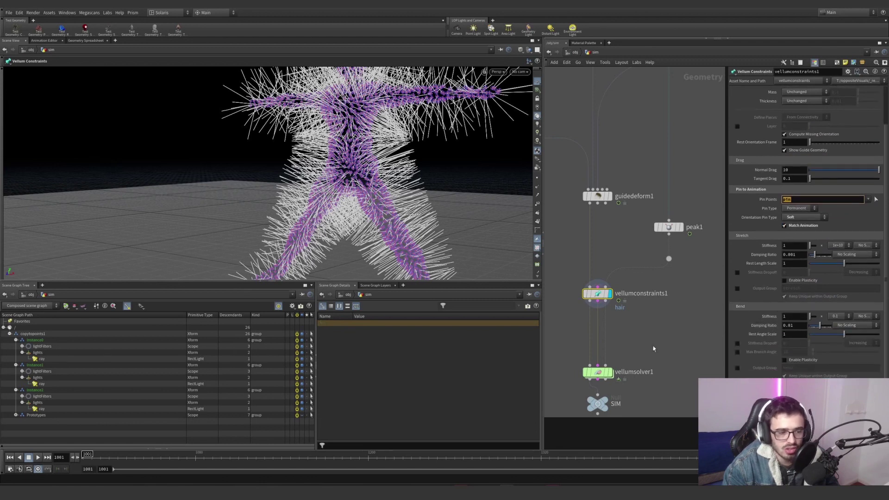
Display vellumsolver1 and run the hair simulation from the start up to frame 1044, viewing it from the side.
{"action": "middle_click_drag", "start_coordinate": [653, 341], "coordinate": [638, 287]}
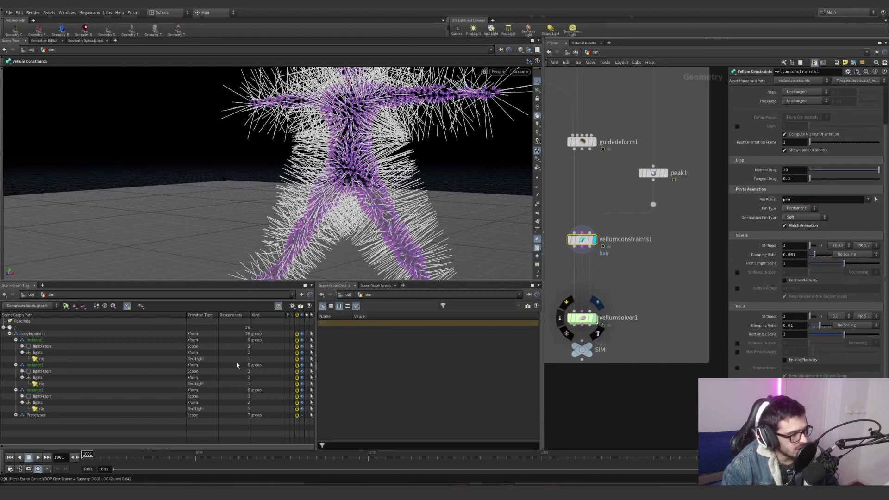
{"action": "left_click", "coordinate": [595, 318]}
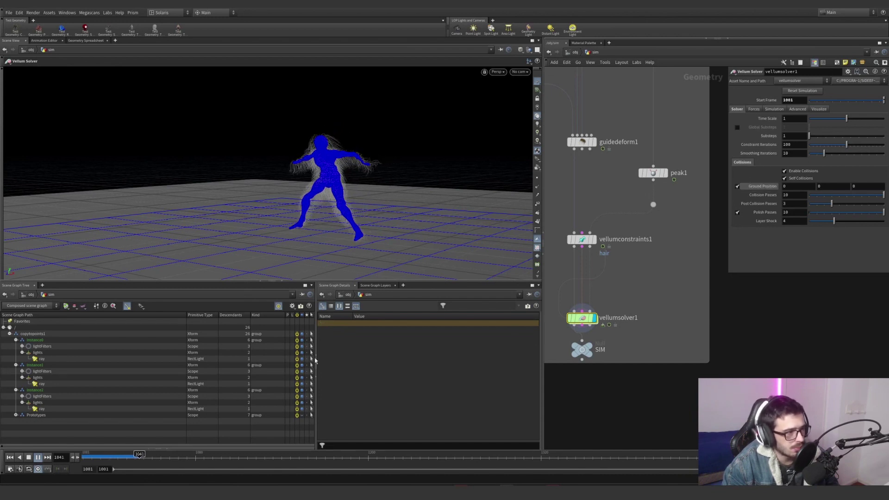
{"action": "left_click_drag", "start_coordinate": [92, 457], "coordinate": [144, 457]}
{"action": "left_click_drag", "start_coordinate": [342, 204], "coordinate": [456, 180], "text": "alt"}
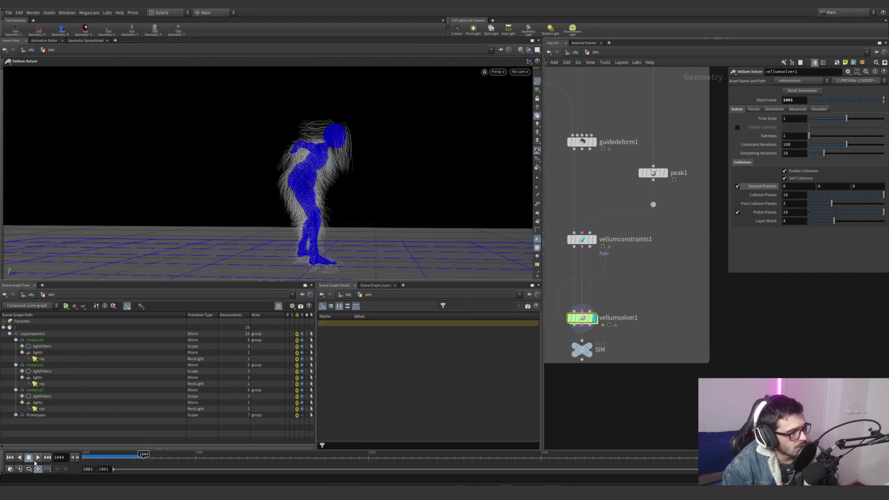
Play the hair simulation onward, stop it and advance to frame 1063 to examine the hair from the front.
{"action": "left_click", "coordinate": [36, 461]}
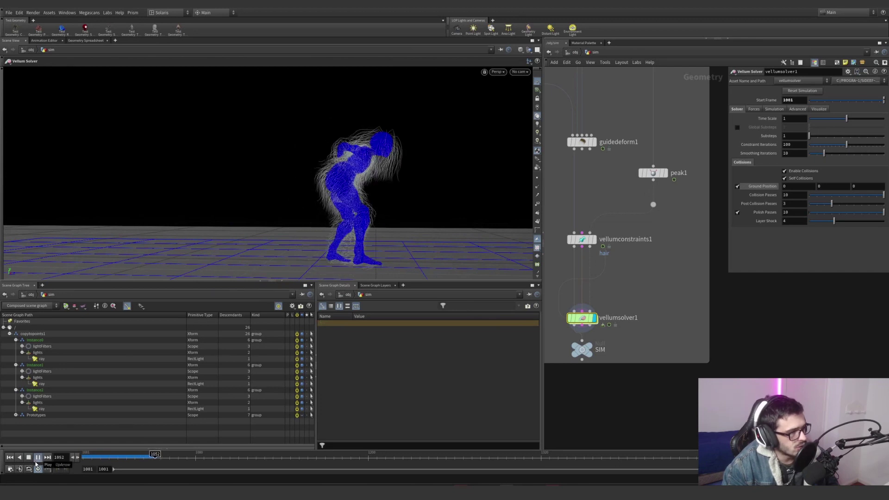
{"action": "key", "text": "Escape"}
{"action": "left_click_drag", "start_coordinate": [310, 192], "coordinate": [278, 195], "text": "alt"}
{"action": "left_click_drag", "start_coordinate": [153, 462], "coordinate": [171, 458]}
{"action": "left_click_drag", "start_coordinate": [409, 230], "coordinate": [401, 194], "text": "alt"}
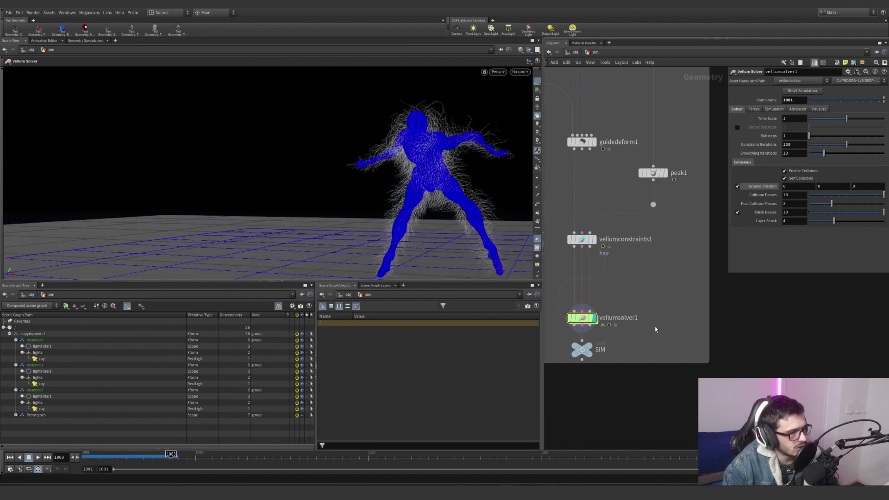
Survey the whole node network and locate the second branch that starts by merging ../SIM.
{"action": "scroll", "coordinate": [653, 329], "scroll_direction": "down", "scroll_amount": 4}
{"action": "middle_click_drag", "start_coordinate": [653, 328], "coordinate": [594, 357]}
{"action": "scroll", "coordinate": [669, 348], "scroll_direction": "down", "scroll_amount": 5}
{"action": "middle_click_drag", "start_coordinate": [721, 283], "coordinate": [669, 286]}
{"action": "scroll", "coordinate": [668, 286], "scroll_direction": "up", "scroll_amount": 7}
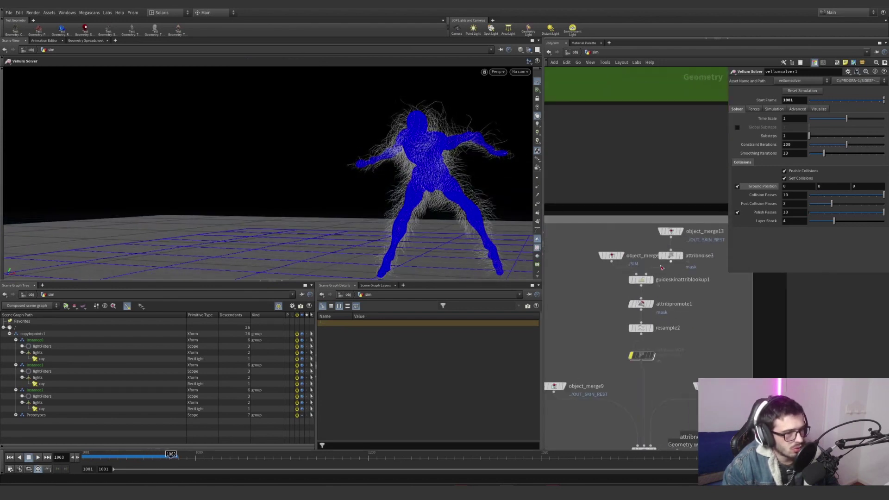
{"action": "scroll", "coordinate": [668, 266], "scroll_direction": "down", "scroll_amount": 6}
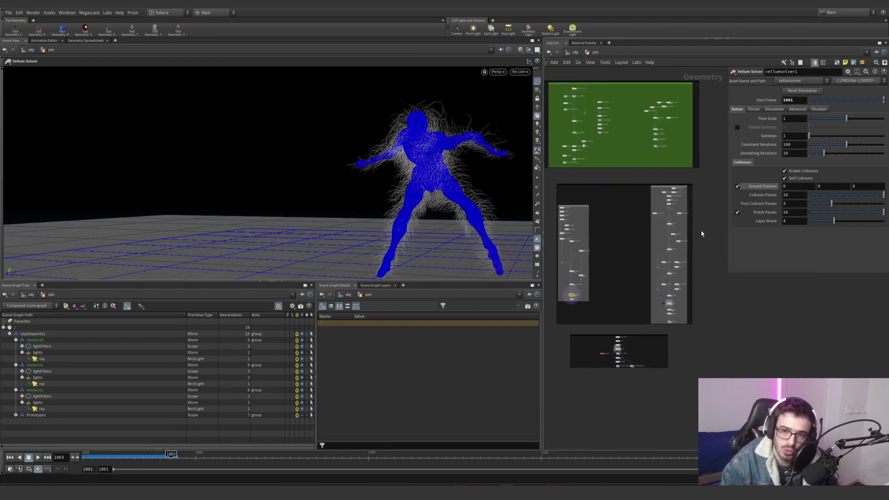
{"action": "left_click_drag", "start_coordinate": [718, 339], "coordinate": [708, 302]}
{"action": "middle_click_drag", "start_coordinate": [697, 250], "coordinate": [685, 282]}
{"action": "scroll", "coordinate": [685, 285], "scroll_direction": "up", "scroll_amount": 6}
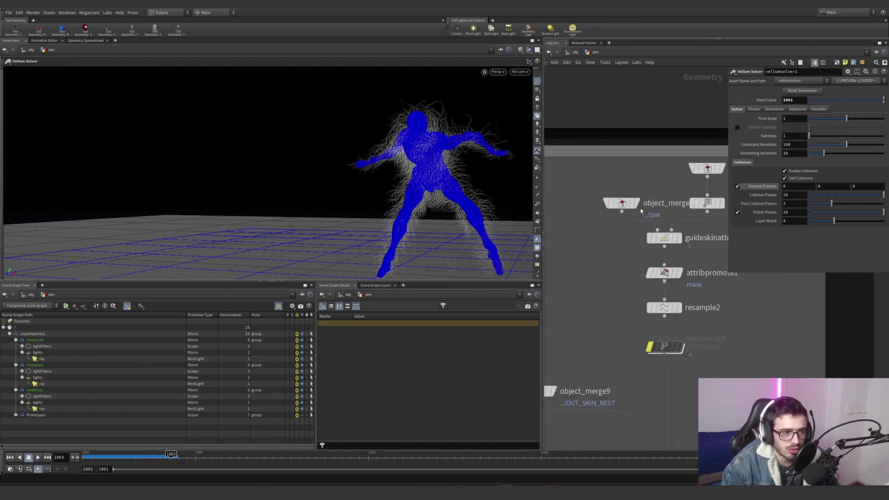
Display the merge of ../SIM and object_merge13 to view the simulated guides and the rest skin.
{"action": "left_click", "coordinate": [643, 192]}
{"action": "left_click_drag", "start_coordinate": [642, 193], "coordinate": [621, 209]}
{"action": "middle_click_drag", "start_coordinate": [707, 203], "coordinate": [637, 235]}
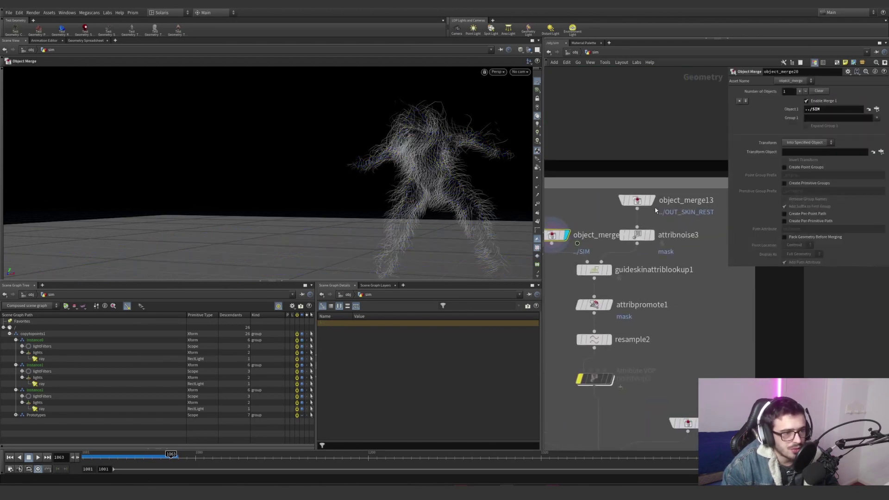
{"action": "left_click", "coordinate": [652, 200]}
{"action": "left_click", "coordinate": [637, 200]}
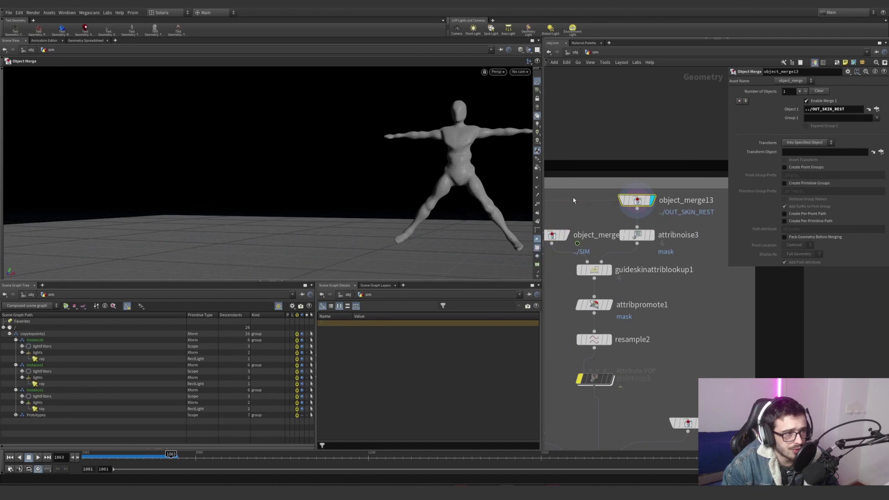
Display attribnoise3 with the mask visualizer enabled, and view the same mask on the guides at guideskinattriblookup1.
{"action": "left_click", "coordinate": [654, 236]}
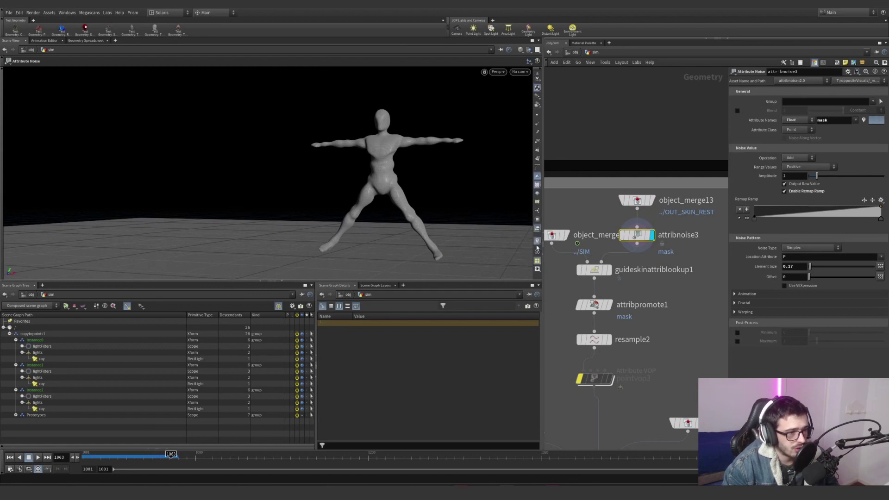
{"action": "left_click", "coordinate": [537, 245]}
{"action": "left_click", "coordinate": [539, 205]}
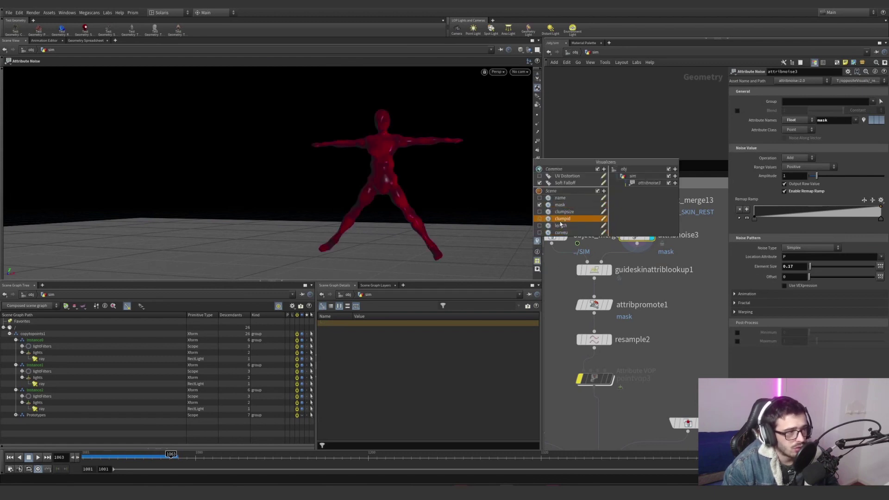
{"action": "key", "text": "Escape"}
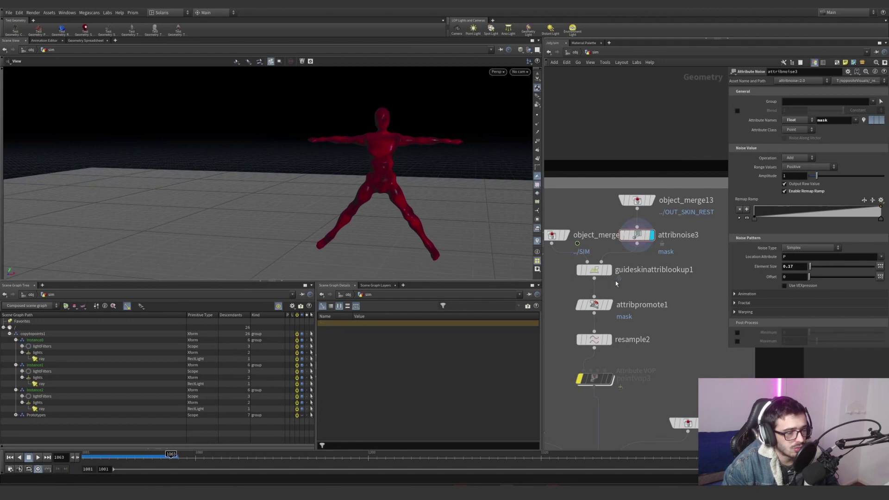
{"action": "left_click", "coordinate": [609, 270]}
{"action": "left_click_drag", "start_coordinate": [358, 202], "coordinate": [491, 185]}
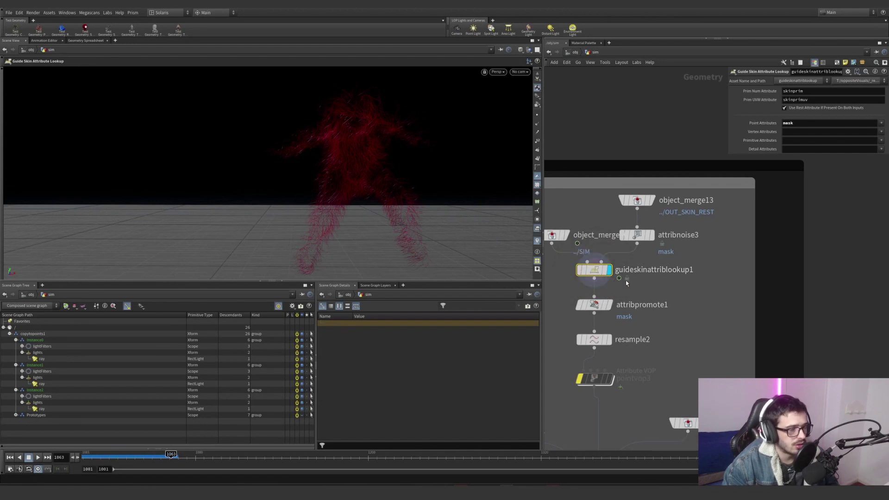
Switch the desktop layout from Solaris to Build and frame the simulated guides in the viewport.
{"action": "left_click", "coordinate": [162, 12]}
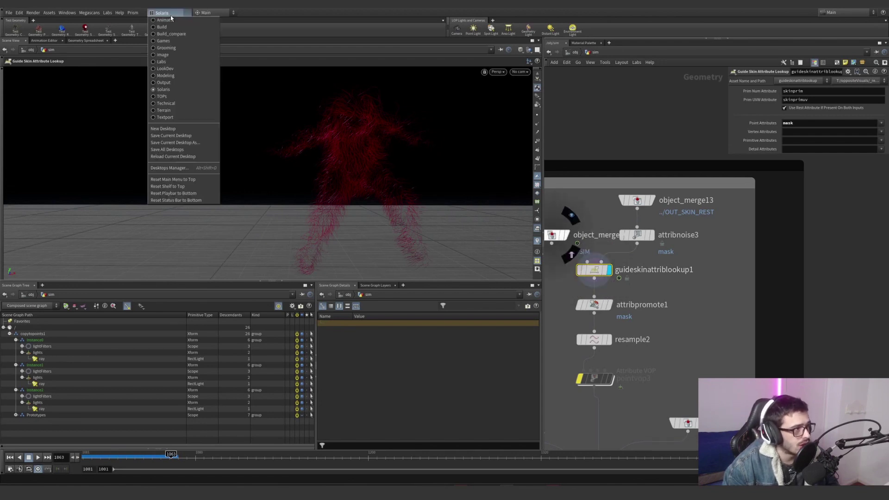
{"action": "left_click", "coordinate": [173, 29]}
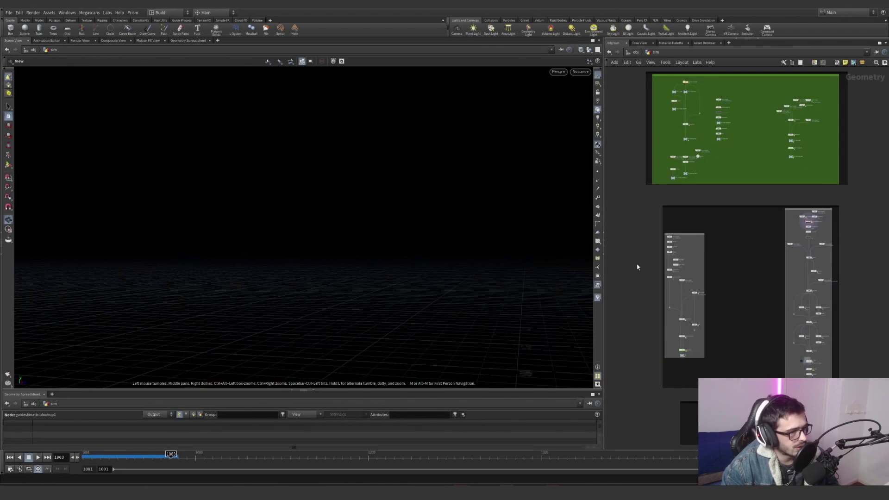
{"action": "scroll", "coordinate": [817, 240], "scroll_direction": "up", "scroll_amount": 8}
{"action": "key", "text": "space+g"}
{"action": "left_click_drag", "start_coordinate": [278, 218], "coordinate": [311, 193]}
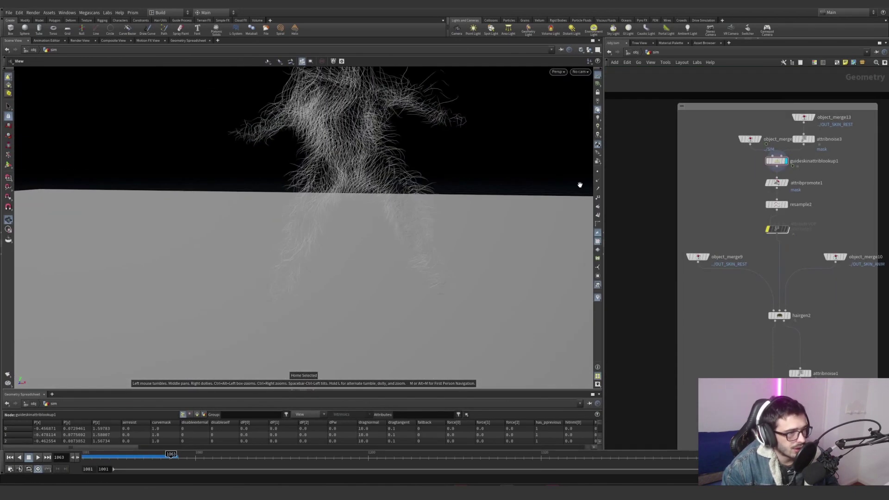
Enable the mask visualizer in the Build viewport and filter the Geometry Spreadsheet attributes by "mask".
{"action": "left_click", "coordinate": [598, 298]}
{"action": "left_click", "coordinate": [601, 261]}
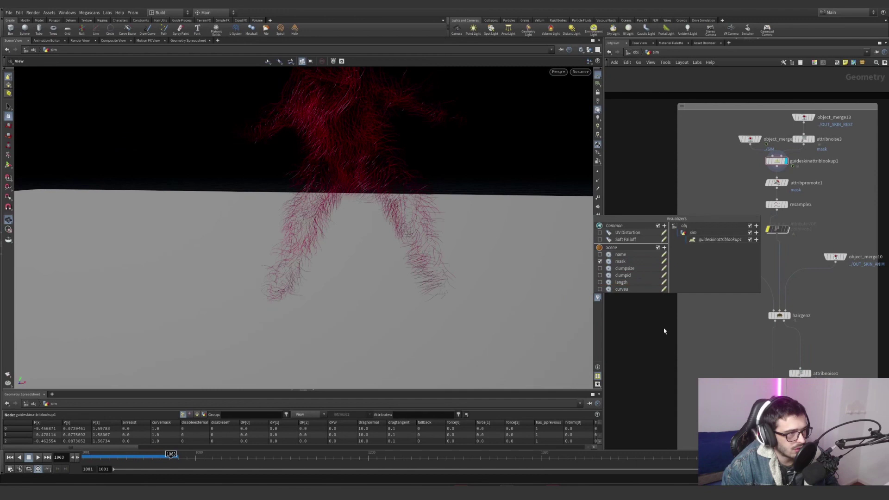
{"action": "middle_click_drag", "start_coordinate": [841, 200], "coordinate": [779, 262]}
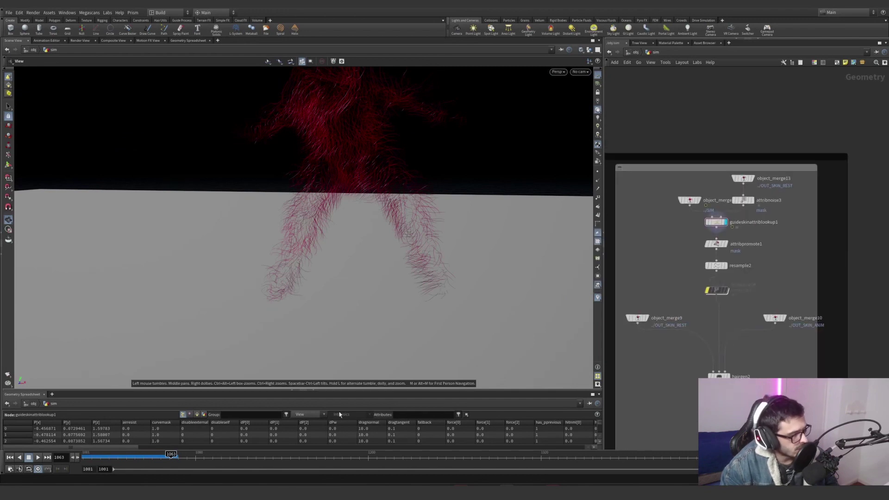
{"action": "key", "text": "Return"}
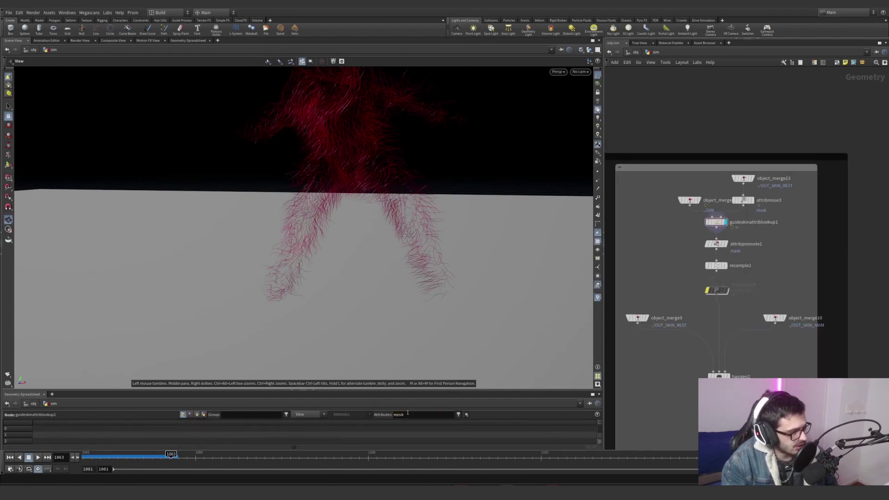
Show the guides' primitive attributes in the Geometry Spreadsheet, and display attribnoise3 with its parameters open.
{"action": "left_click", "coordinate": [196, 415]}
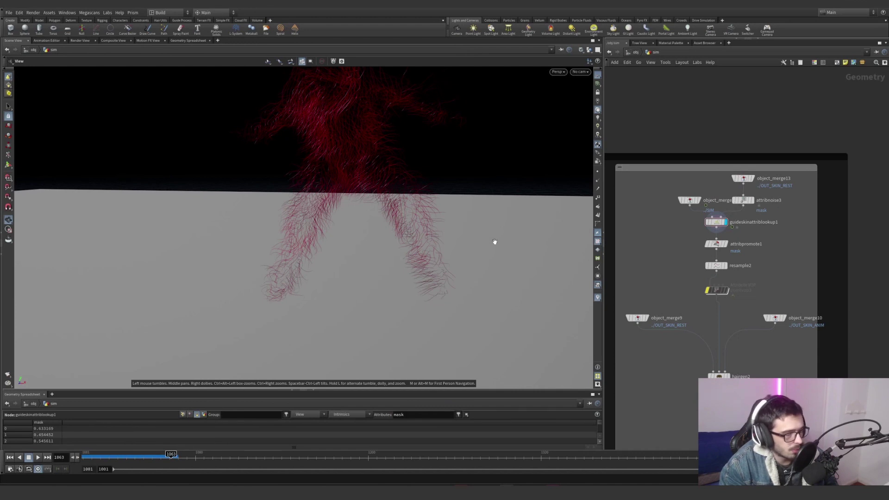
{"action": "left_click", "coordinate": [743, 200]}
{"action": "key", "text": "p"}
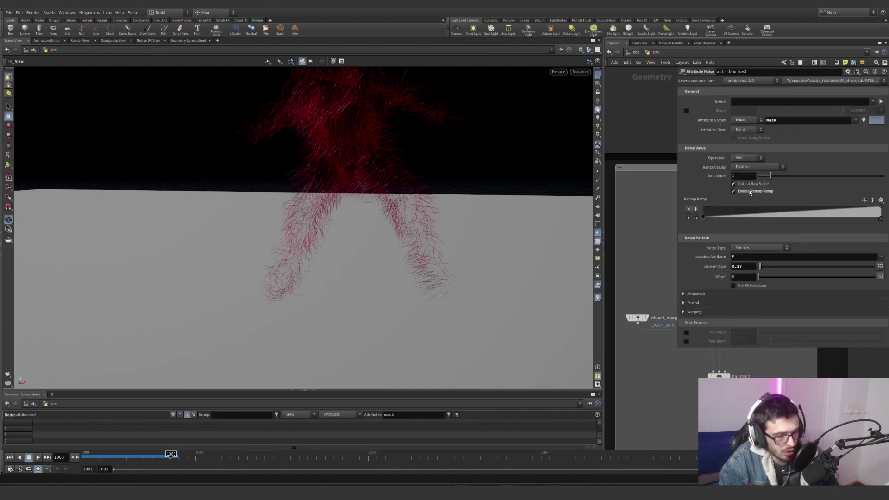
{"action": "middle_click_drag", "start_coordinate": [667, 213], "coordinate": [631, 223]}
{"action": "left_click", "coordinate": [654, 210]}
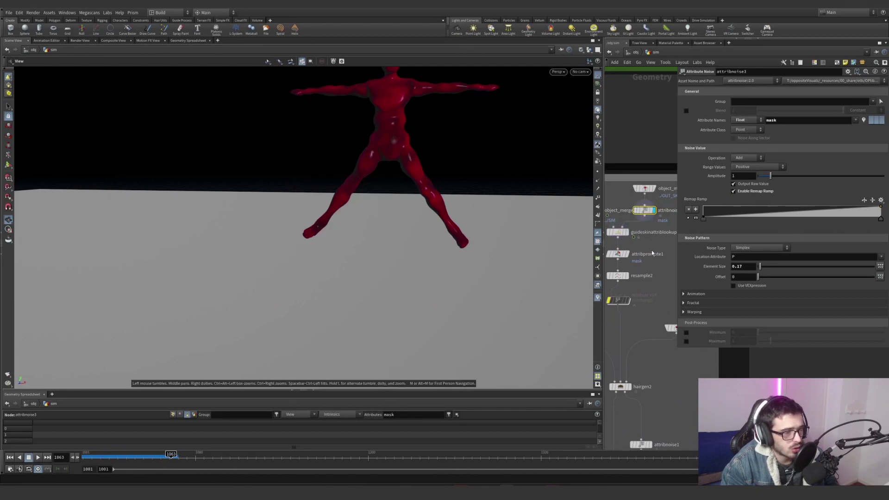
Try raising the start position of attribnoise3's mask remap ramp while displaying guideskinattriblookup1, and undo the ramp change.
{"action": "left_click", "coordinate": [621, 233]}
{"action": "left_click_drag", "start_coordinate": [371, 168], "coordinate": [421, 143]}
{"action": "left_click", "coordinate": [645, 210]}
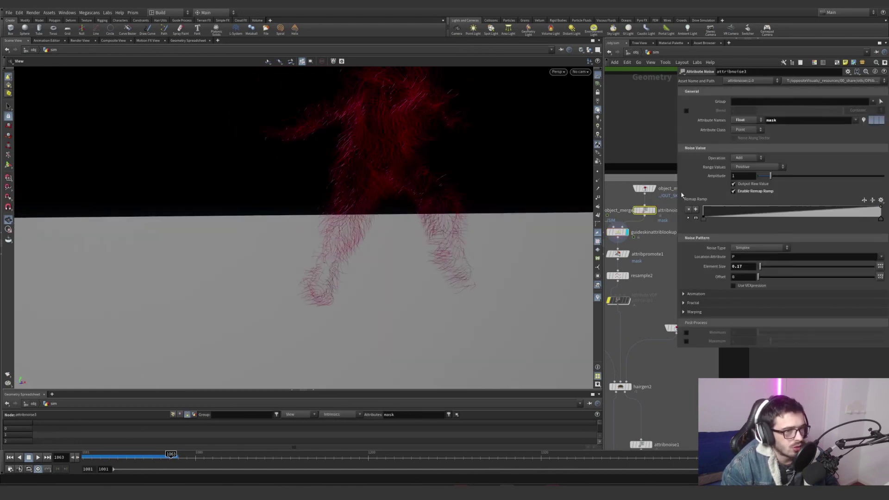
{"action": "left_click_drag", "start_coordinate": [750, 222], "coordinate": [761, 228]}
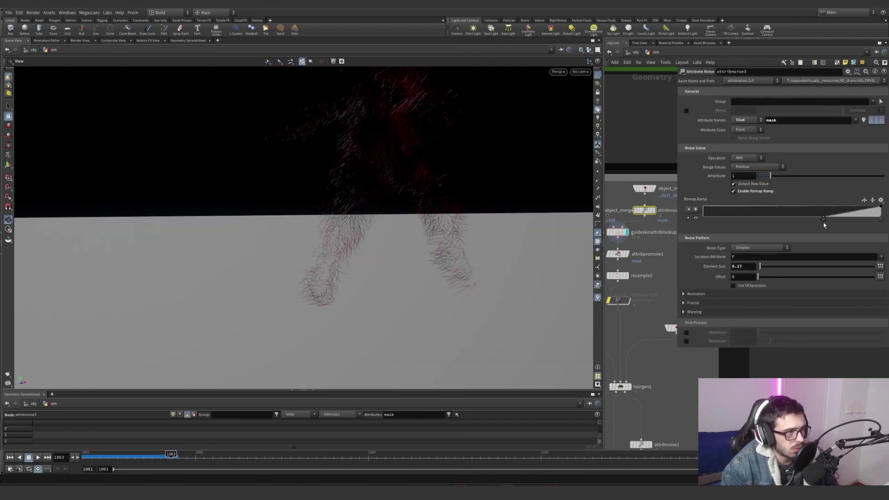
{"action": "key", "text": "ctrl+z"}
Widen the network pane and display attribpromote1 with its primitive-to-point promotion settings for mask.
{"action": "scroll", "coordinate": [638, 260], "scroll_direction": "down", "scroll_amount": 5}
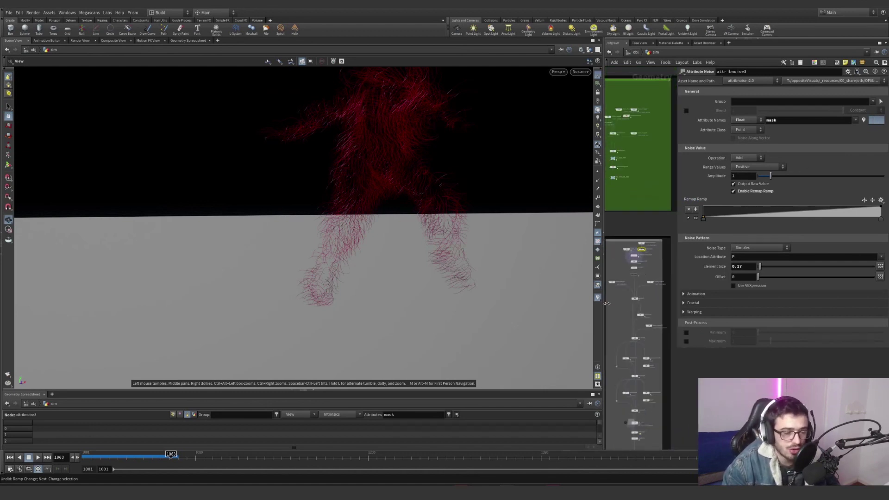
{"action": "left_click_drag", "start_coordinate": [603, 326], "coordinate": [541, 324]}
{"action": "scroll", "coordinate": [627, 232], "scroll_direction": "up", "scroll_amount": 4}
{"action": "left_click", "coordinate": [628, 217]}
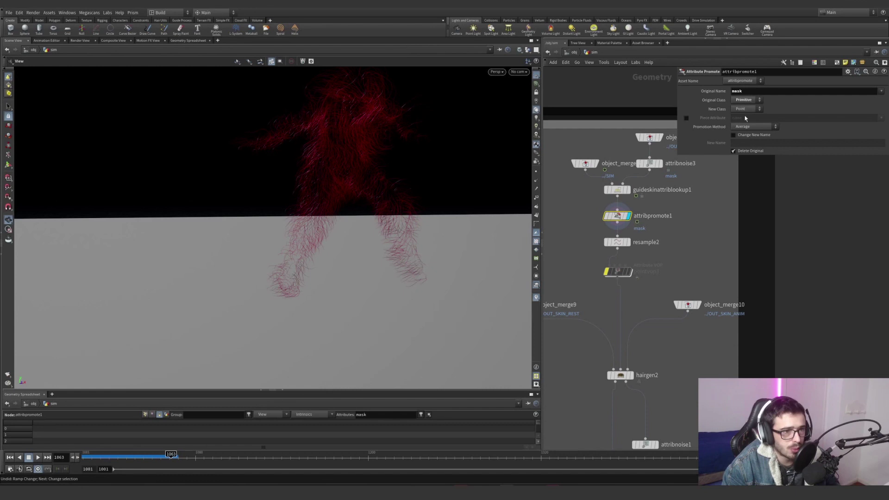
Display resample2 and switch the viewport visualizer from mask to curveu to view the gradient along the guides.
{"action": "left_click", "coordinate": [619, 241]}
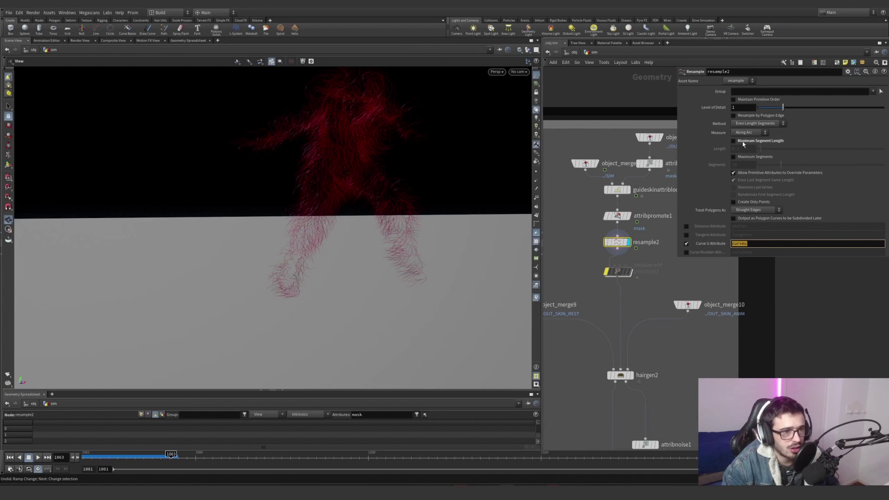
{"action": "left_click_drag", "start_coordinate": [306, 183], "coordinate": [347, 173]}
{"action": "left_click", "coordinate": [539, 285]}
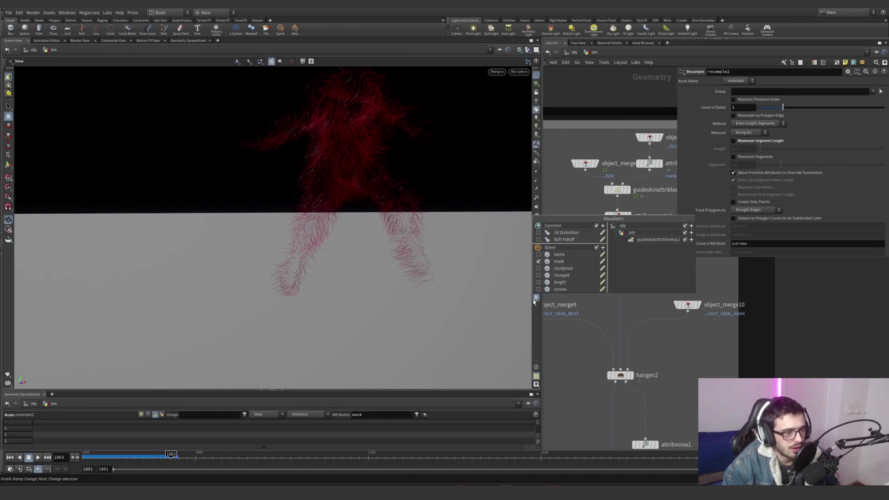
{"action": "left_click", "coordinate": [539, 262]}
{"action": "left_click_drag", "start_coordinate": [471, 246], "coordinate": [468, 203]}
Look inside the VEX network of pointvop3, and return to the sim network to view its ramp parameters.
{"action": "middle_click_drag", "start_coordinate": [599, 290], "coordinate": [617, 242]}
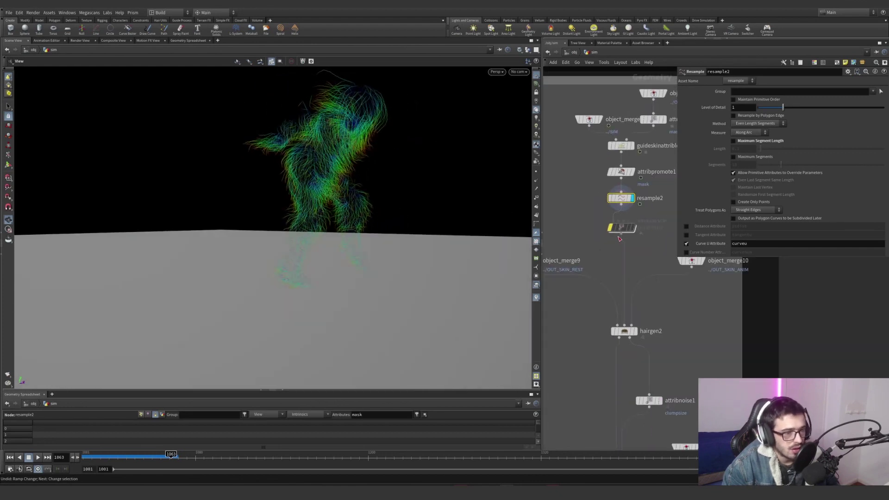
{"action": "double_click", "coordinate": [623, 228]}
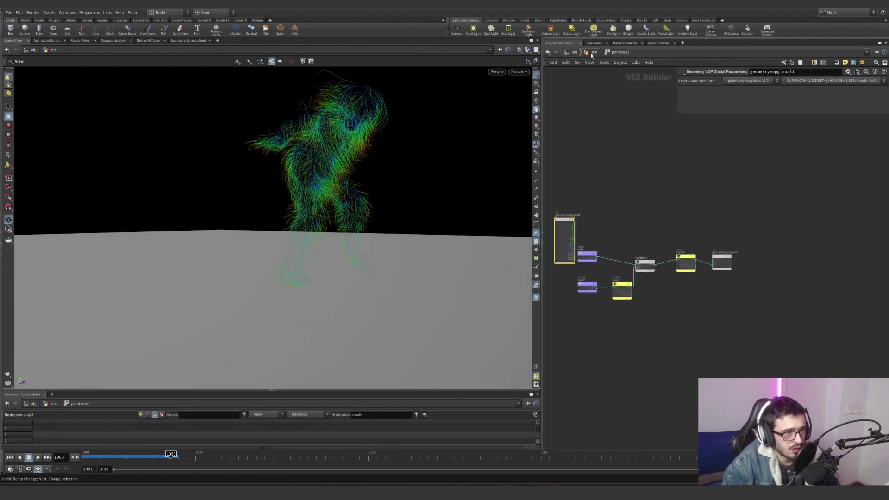
{"action": "left_click", "coordinate": [592, 53]}
{"action": "mouse_move", "coordinate": [633, 230]}
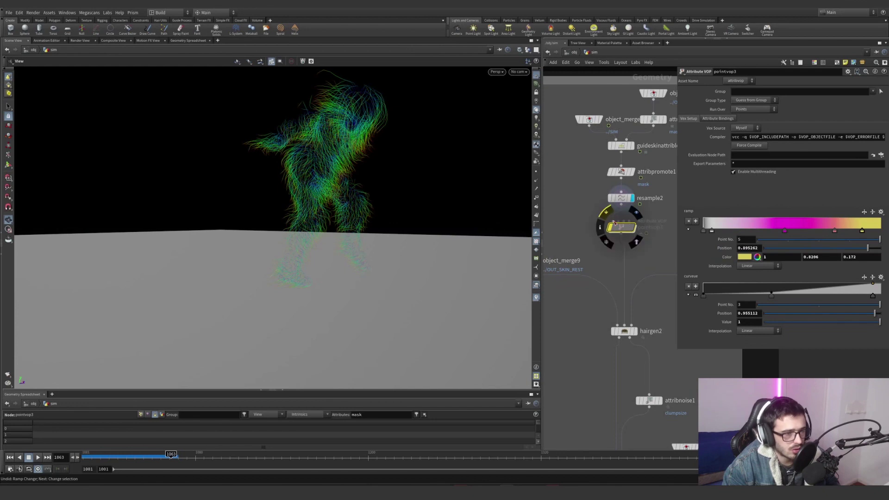
Turn off the attribute visualizers and enable pointvop3 to view its ramp colours on the guides.
{"action": "left_click", "coordinate": [536, 299]}
{"action": "mouse_move", "coordinate": [623, 228]}
{"action": "left_click", "coordinate": [606, 215]}
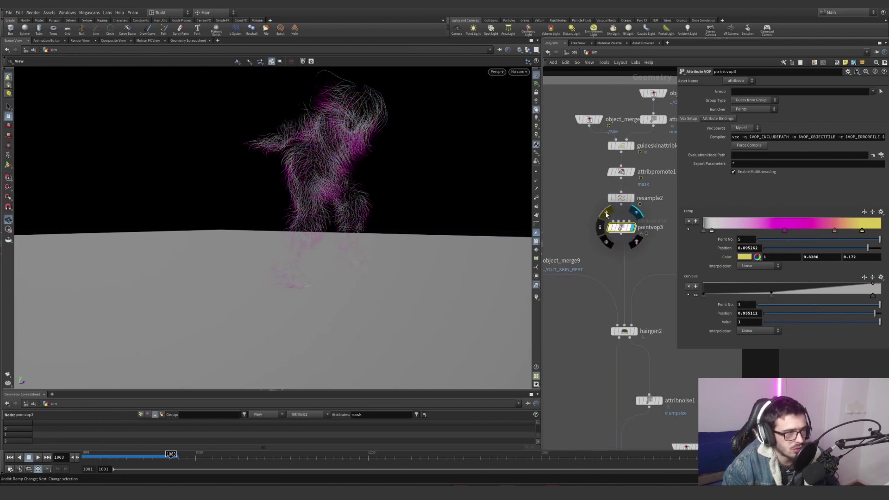
{"action": "scroll", "coordinate": [591, 250], "scroll_direction": "down", "scroll_amount": 3}
{"action": "scroll", "coordinate": [586, 248], "scroll_direction": "up", "scroll_amount": 3}
Display object_merge9 to view the rest skin, and object_merge10 to view the animated skin.
{"action": "left_click", "coordinate": [584, 253]}
{"action": "left_click_drag", "start_coordinate": [606, 226], "coordinate": [546, 291]}
{"action": "middle_click_drag", "start_coordinate": [618, 248], "coordinate": [551, 258]}
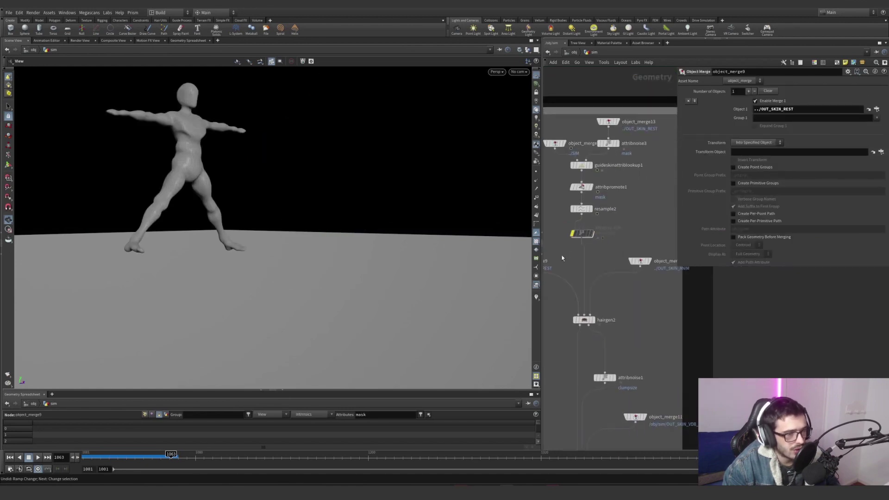
{"action": "left_click", "coordinate": [652, 266]}
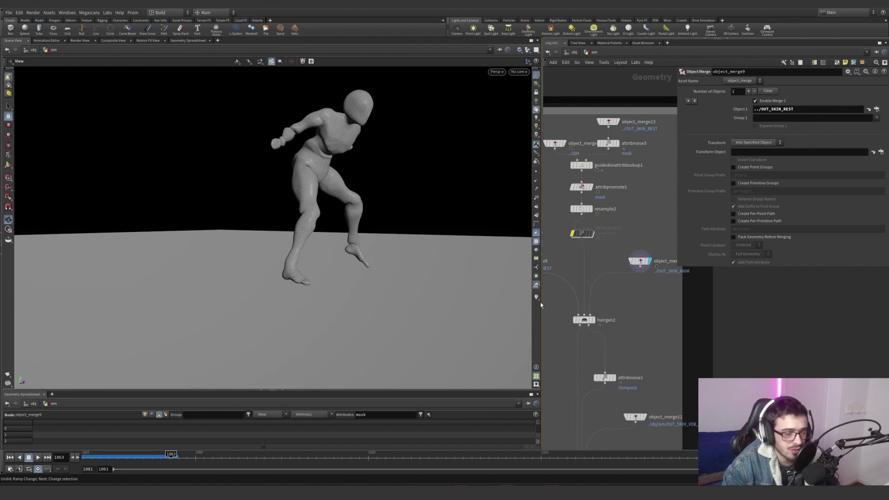
Widen the network pane, display hairgen2, and examine the generated hair, its guide attribute transfer and its density setting.
{"action": "left_click_drag", "start_coordinate": [541, 303], "coordinate": [515, 299]}
{"action": "middle_click_drag", "start_coordinate": [515, 299], "coordinate": [515, 215]}
{"action": "mouse_move", "coordinate": [562, 234]}
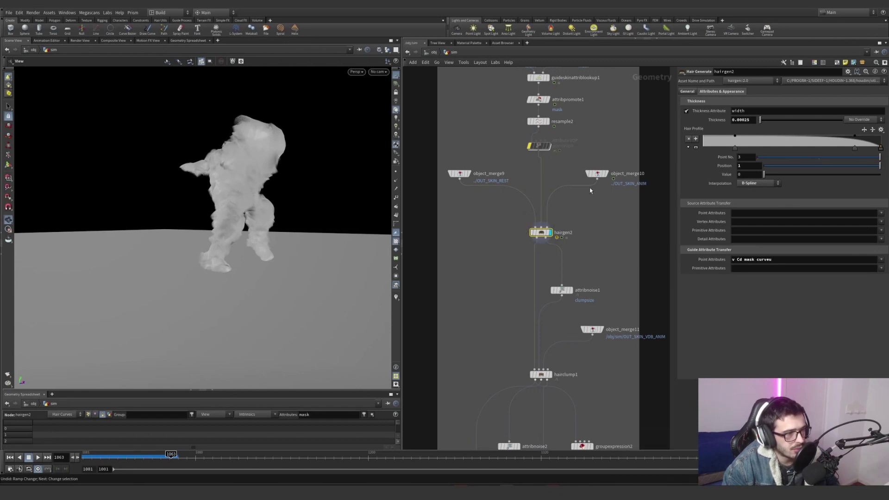
{"action": "left_click_drag", "start_coordinate": [327, 264], "coordinate": [320, 187]}
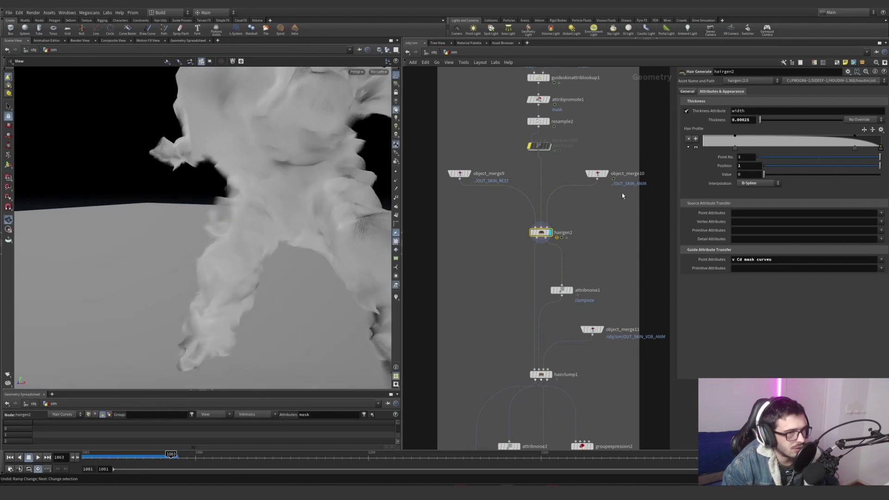
{"action": "left_click", "coordinate": [692, 92]}
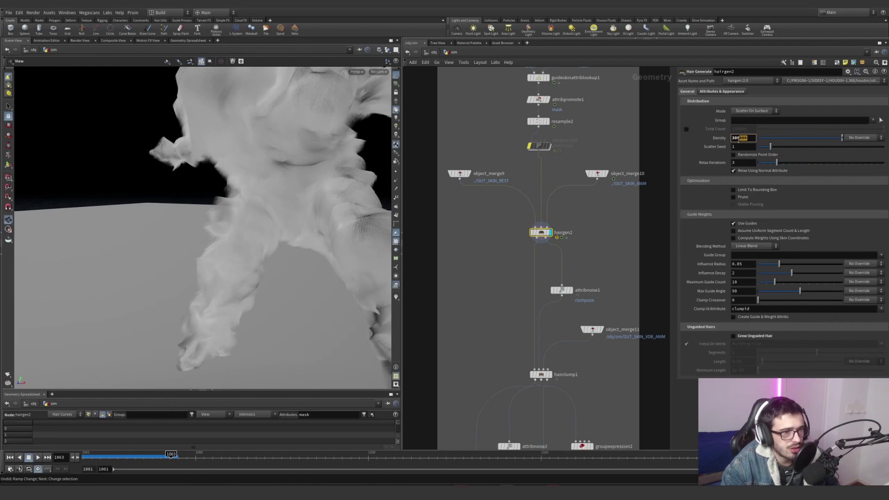
{"action": "scroll", "coordinate": [599, 258], "scroll_direction": "down", "scroll_amount": 5}
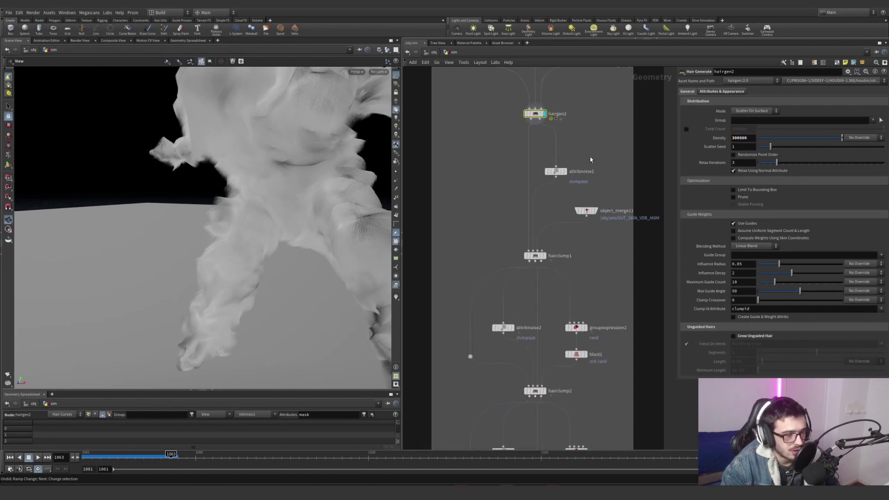
{"action": "scroll", "coordinate": [583, 210], "scroll_direction": "up", "scroll_amount": 5}
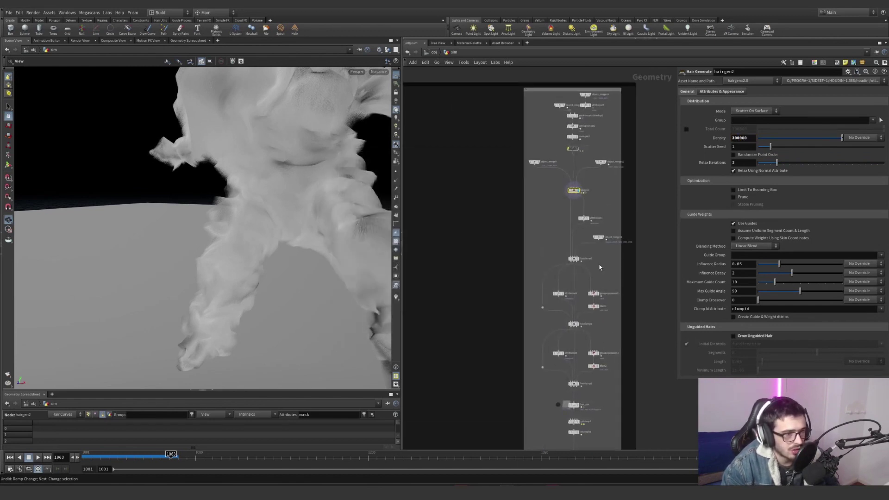
Display attribnoise1 and enable the clumpsize visualizer to view the clump size noise on the rest skin.
{"action": "left_click", "coordinate": [589, 203]}
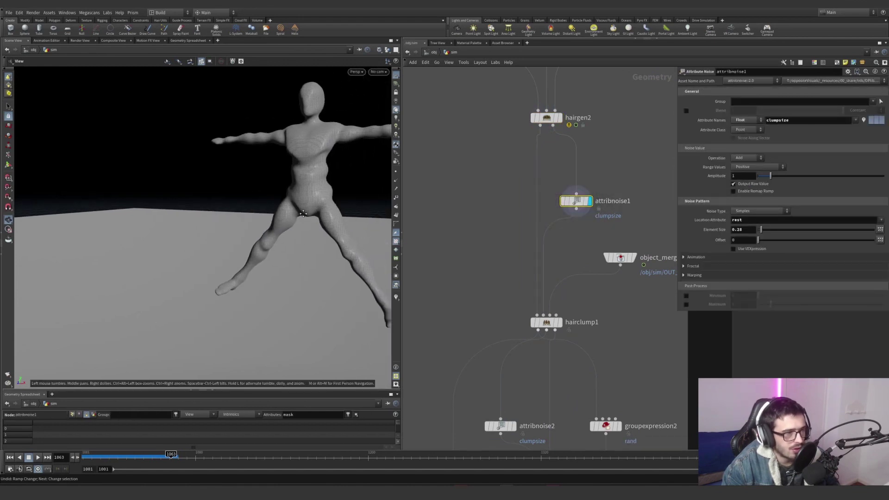
{"action": "left_click", "coordinate": [521, 227]}
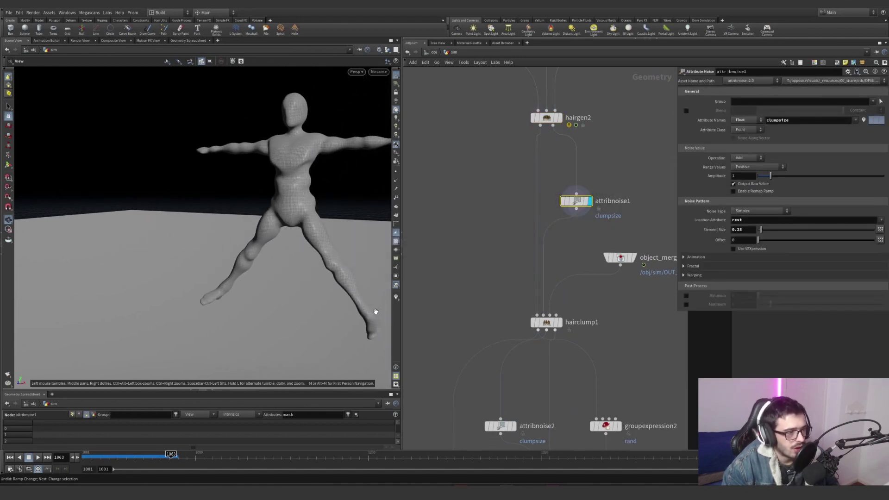
{"action": "left_click", "coordinate": [396, 298]}
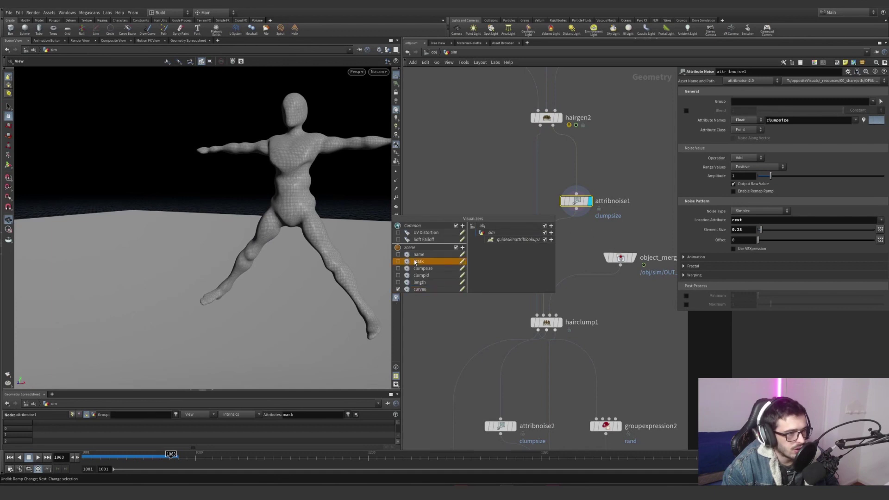
{"action": "left_click", "coordinate": [398, 269]}
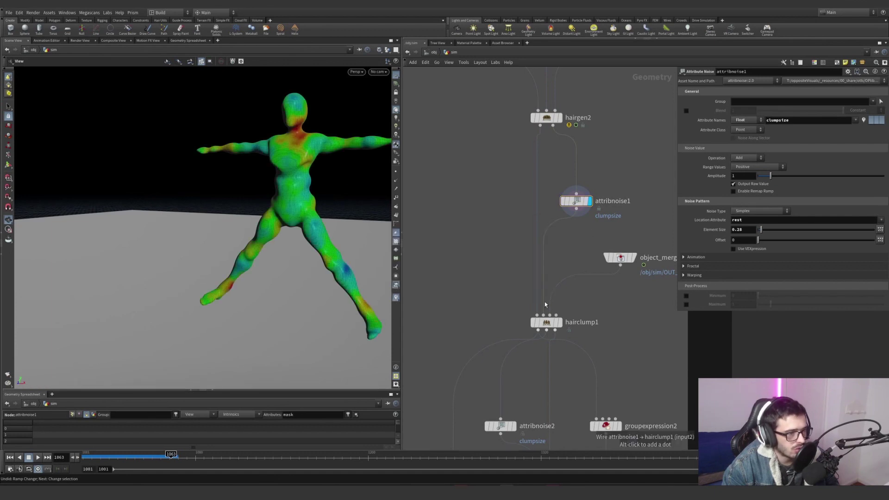
Display hairclump1 and frame the whole character to examine the clumped hair.
{"action": "left_click", "coordinate": [561, 323]}
{"action": "left_click", "coordinate": [531, 322]}
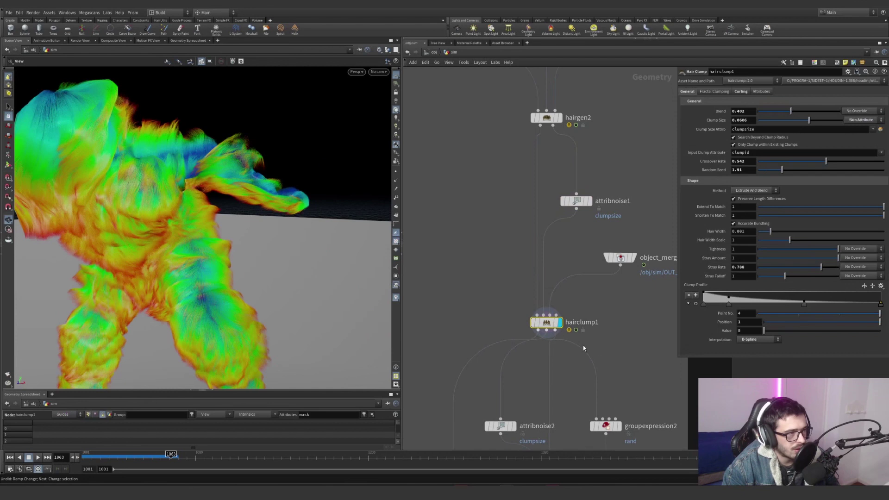
{"action": "left_click_drag", "start_coordinate": [139, 222], "coordinate": [262, 220]}
{"action": "middle_click_drag", "start_coordinate": [261, 221], "coordinate": [309, 170]}
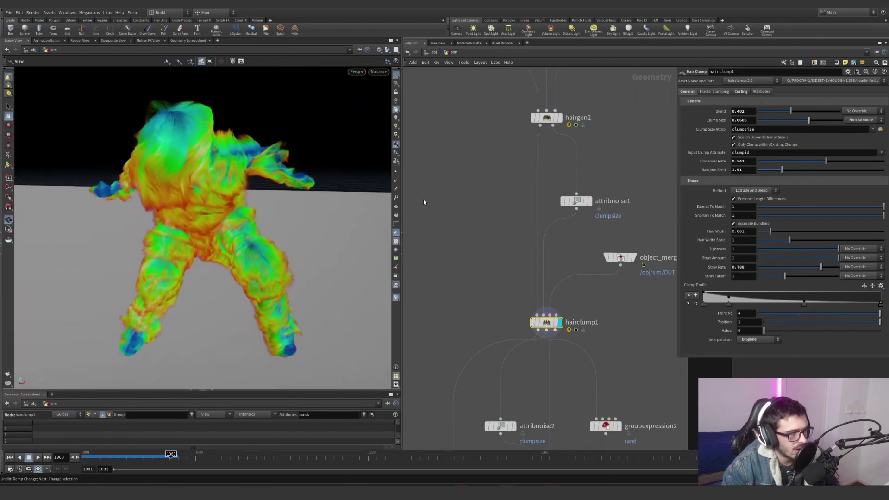
Toggle the bypass of attribnoise1 to compare the hair clumping with and without the clumpsize noise.
{"action": "mouse_move", "coordinate": [573, 201]}
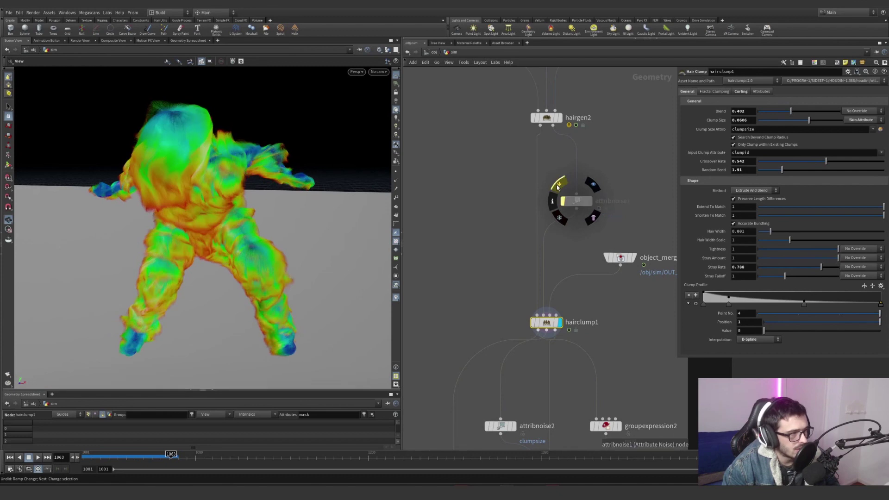
{"action": "left_click", "coordinate": [558, 186]}
{"action": "left_click_drag", "start_coordinate": [239, 218], "coordinate": [243, 198]}
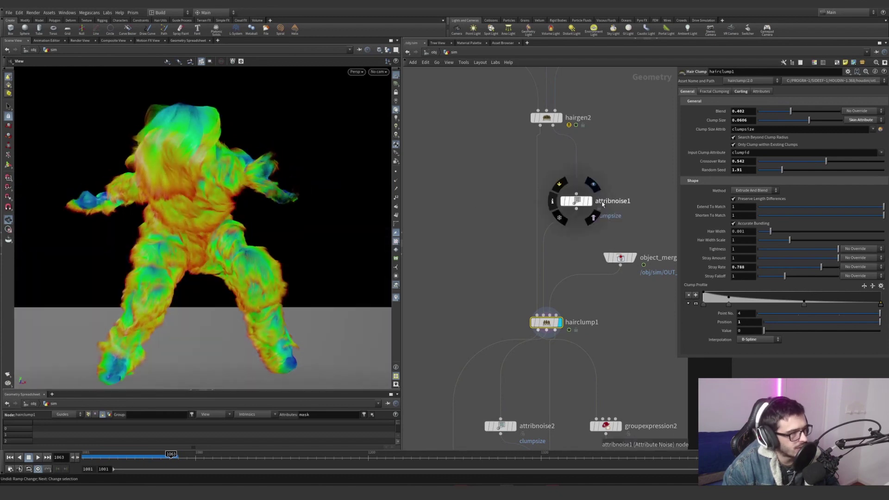
Display attribnoise1's clumpsize noise again, and examine it alongside the Clump Size parameter of hairclump1.
{"action": "left_click", "coordinate": [594, 184]}
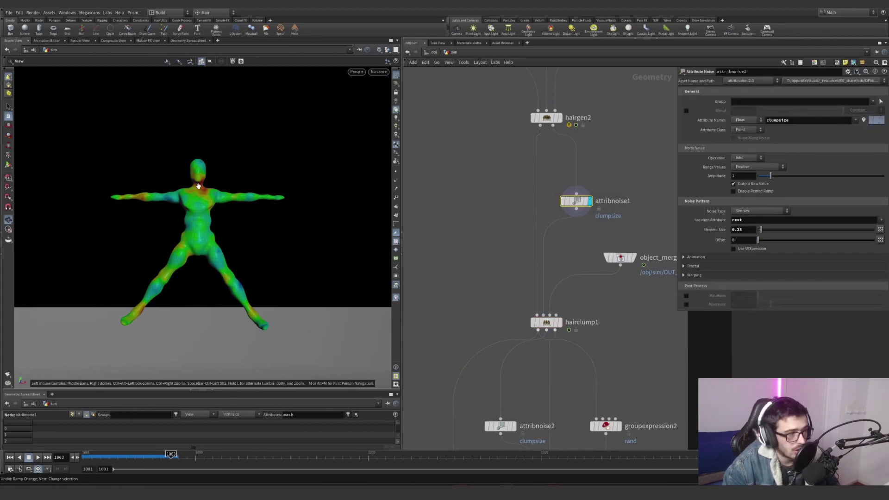
{"action": "key", "text": "Down"}
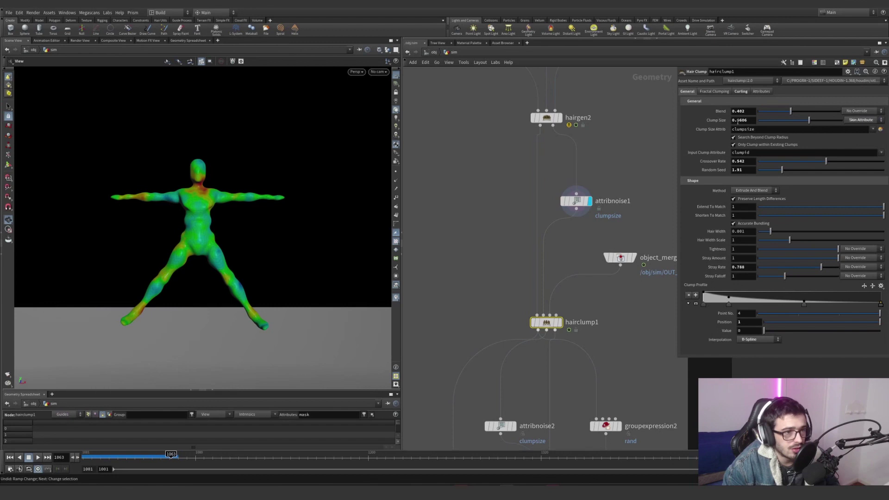
{"action": "left_click_drag", "start_coordinate": [738, 122], "coordinate": [730, 123]}
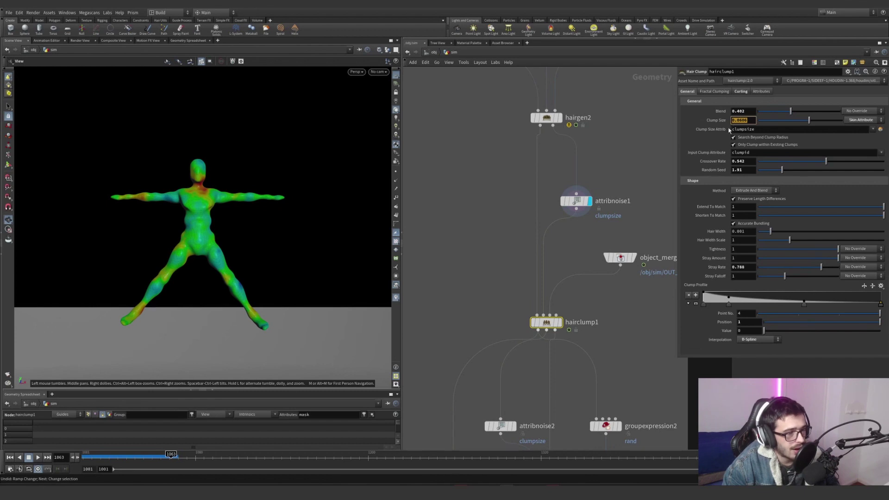
{"action": "left_click_drag", "start_coordinate": [191, 253], "coordinate": [239, 285]}
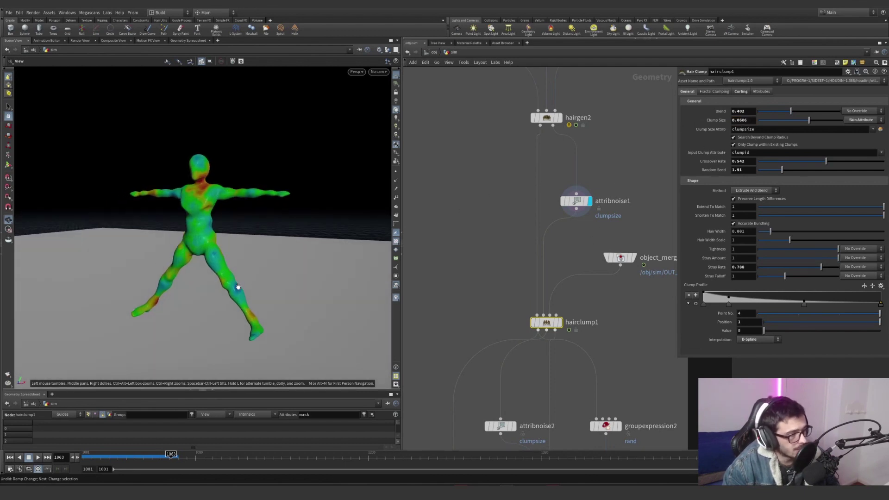
Display object_merge11 to view the animated skin VDB, and switch the display back to hairclump1.
{"action": "middle_click_drag", "start_coordinate": [610, 275], "coordinate": [546, 203]}
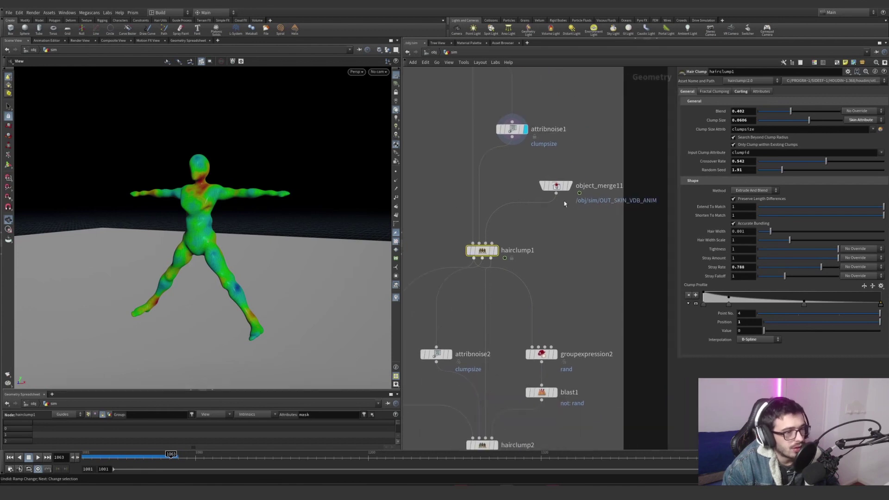
{"action": "left_click", "coordinate": [573, 190]}
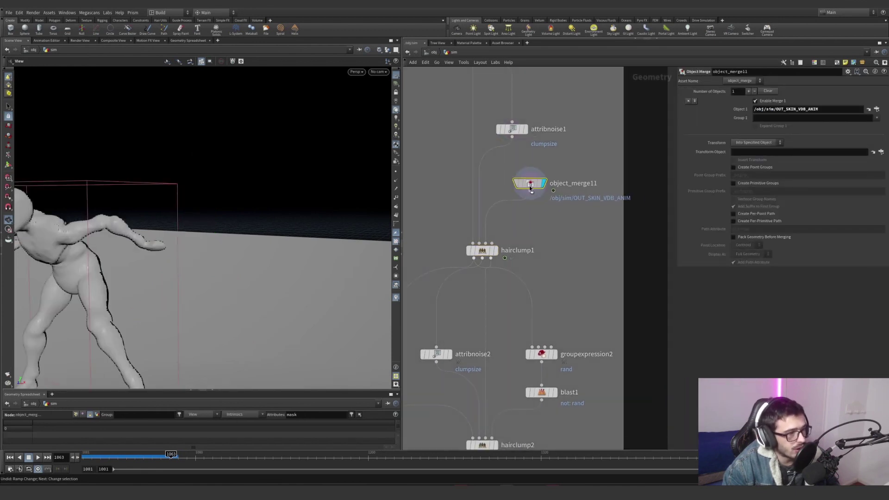
{"action": "key", "text": "h"}
{"action": "scroll", "coordinate": [535, 213], "scroll_direction": "up", "scroll_amount": 5}
{"action": "mouse_move", "coordinate": [559, 251]}
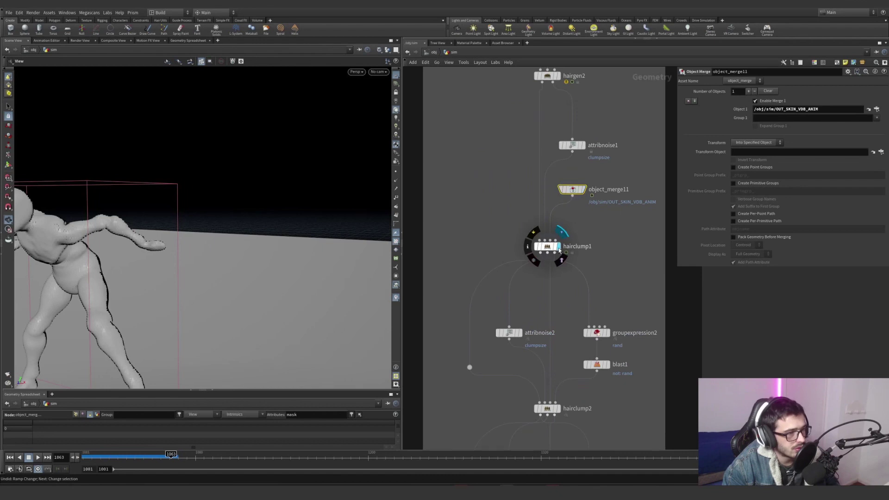
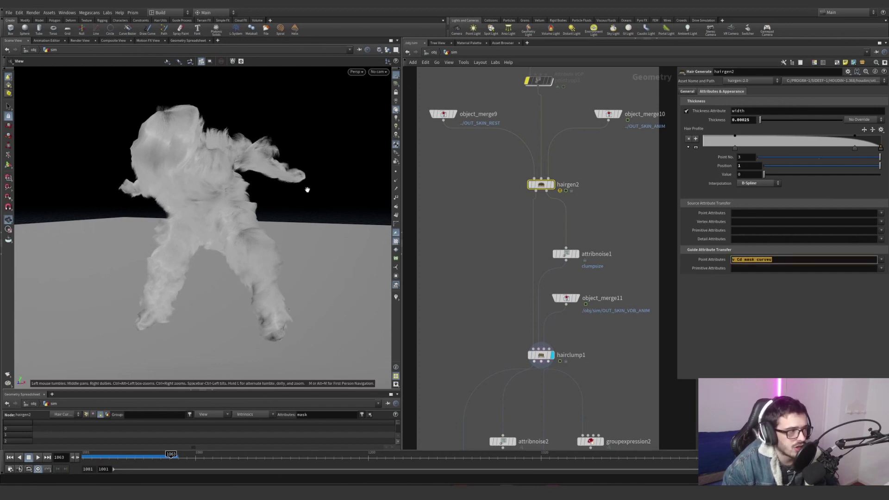
Examine hairclump1's general settings, including Blend, Search Beyond Clump Radius and Crossover Rate, against the node network.
{"action": "scroll", "coordinate": [619, 236], "scroll_direction": "up", "scroll_amount": 2}
{"action": "left_click_drag", "start_coordinate": [487, 353], "coordinate": [578, 386]}
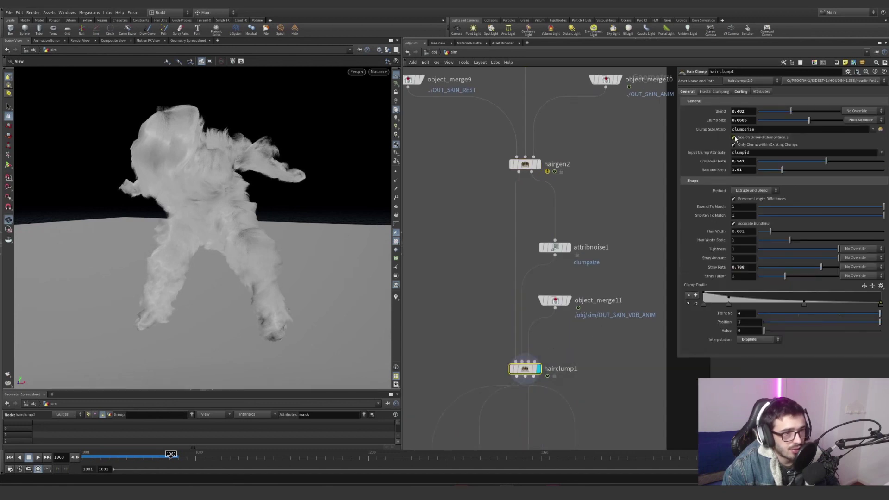
{"action": "scroll", "coordinate": [588, 345], "scroll_direction": "up", "scroll_amount": 1}
{"action": "middle_click_drag", "start_coordinate": [590, 345], "coordinate": [600, 232]}
{"action": "scroll", "coordinate": [599, 231], "scroll_direction": "down", "scroll_amount": 3}
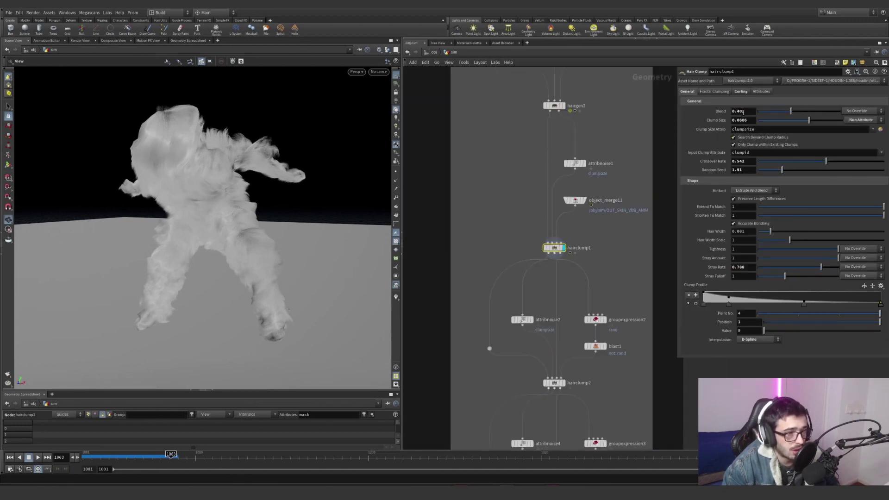
{"action": "scroll", "coordinate": [577, 264], "scroll_direction": "down", "scroll_amount": 3}
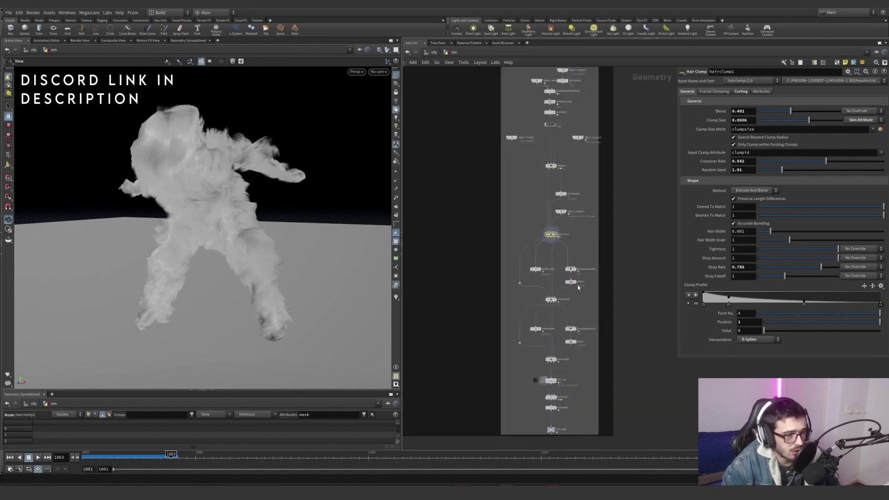
{"action": "middle_click_drag", "start_coordinate": [575, 248], "coordinate": [575, 226]}
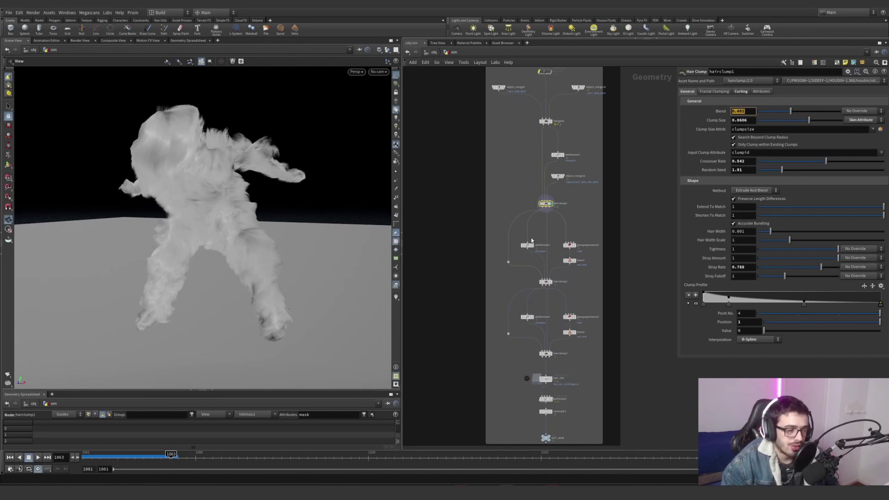
{"action": "left_click_drag", "start_coordinate": [576, 141], "coordinate": [586, 125]}
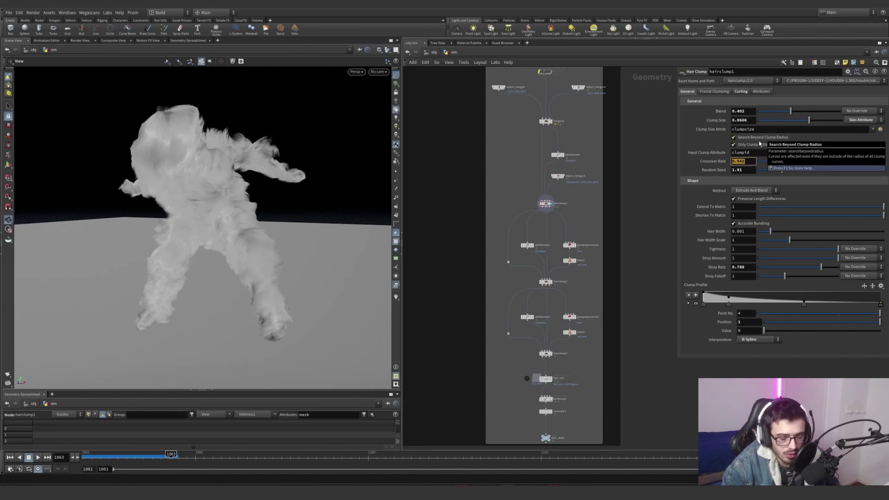
Try a Curling Amplitude of 0.4 on hairclump1, and undo the change.
{"action": "left_click", "coordinate": [741, 91]}
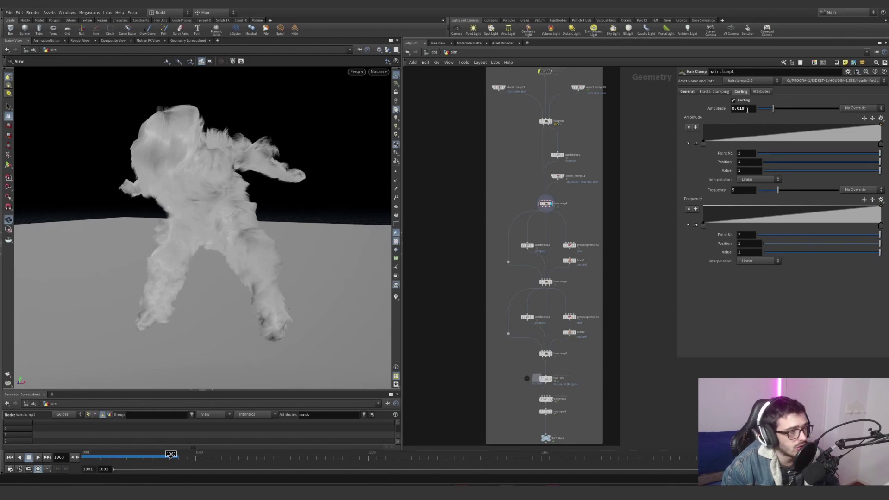
{"action": "scroll", "coordinate": [213, 235], "scroll_direction": "up", "scroll_amount": 10}
{"action": "left_click_drag", "start_coordinate": [185, 152], "coordinate": [287, 176]}
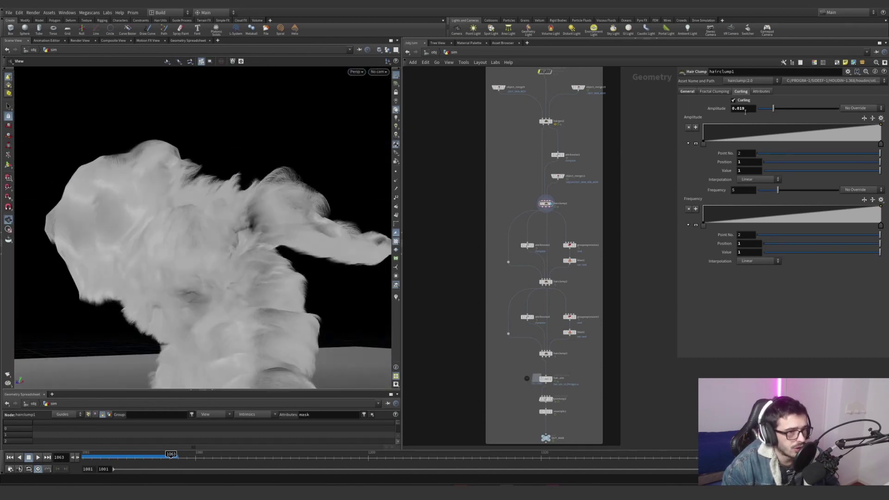
{"action": "type", "text": "4"}
{"action": "key", "text": "Return"}
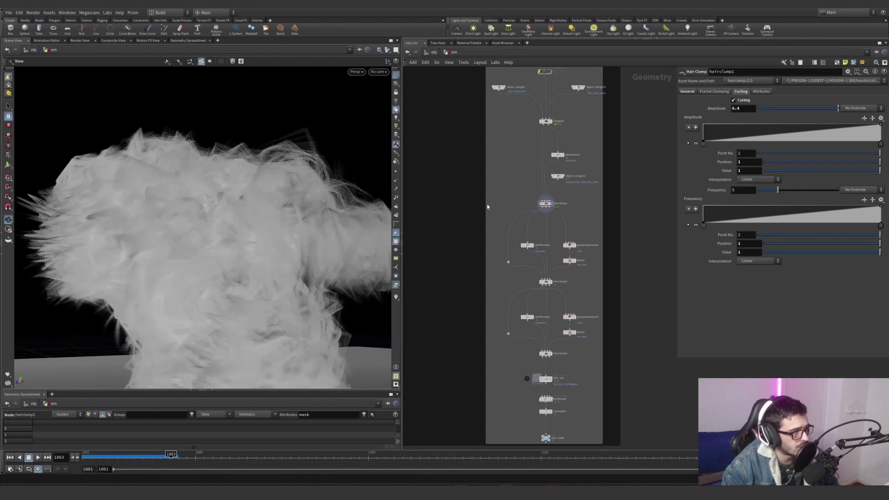
{"action": "scroll", "coordinate": [274, 258], "scroll_direction": "up", "scroll_amount": 5}
{"action": "scroll", "coordinate": [280, 250], "scroll_direction": "down", "scroll_amount": 6}
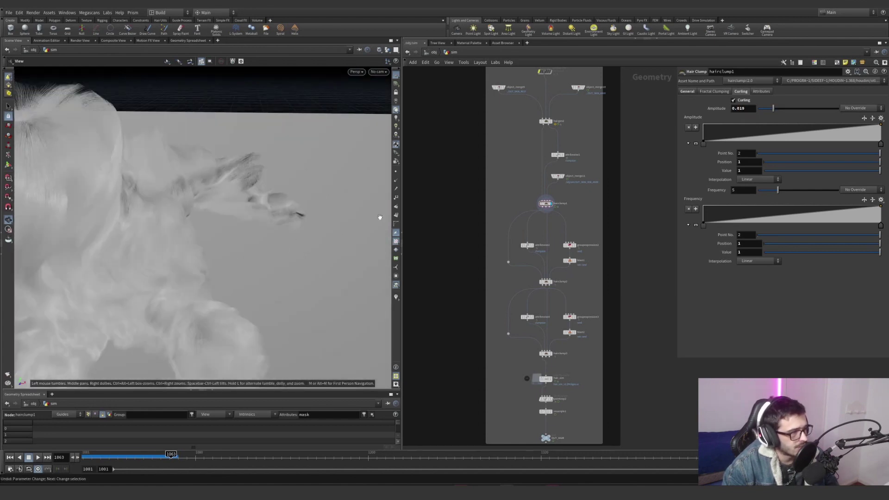
{"action": "key", "text": "ctrl+z"}
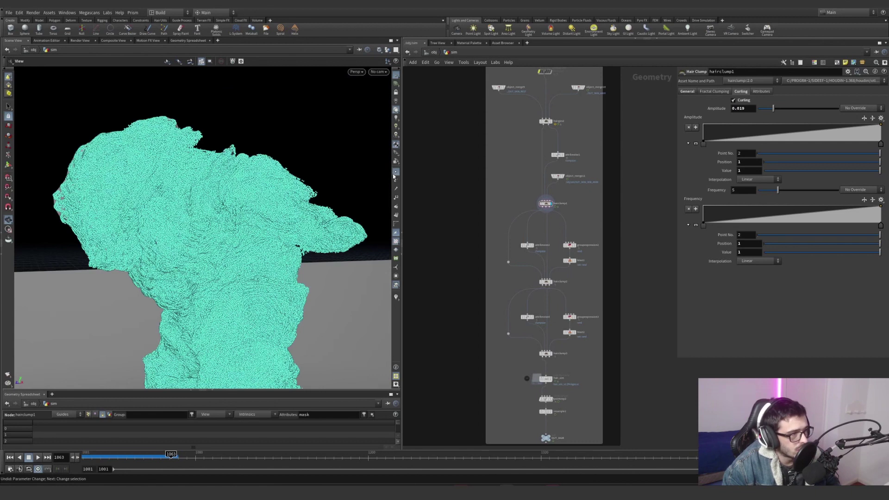
{"action": "scroll", "coordinate": [302, 195], "scroll_direction": "up", "scroll_amount": 5}
{"action": "left_click_drag", "start_coordinate": [324, 180], "coordinate": [307, 194]}
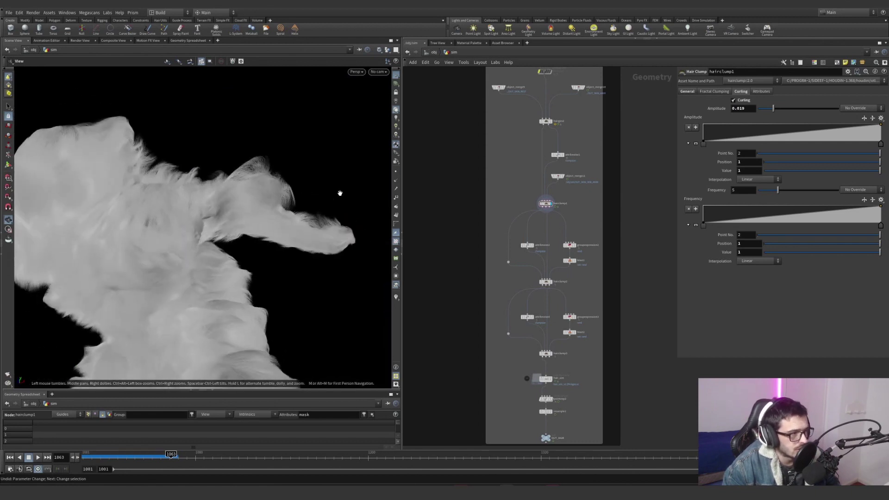
View hairclump1's output attributes, and display attribnoise2's clumpsize noise on the character.
{"action": "left_click", "coordinate": [761, 92]}
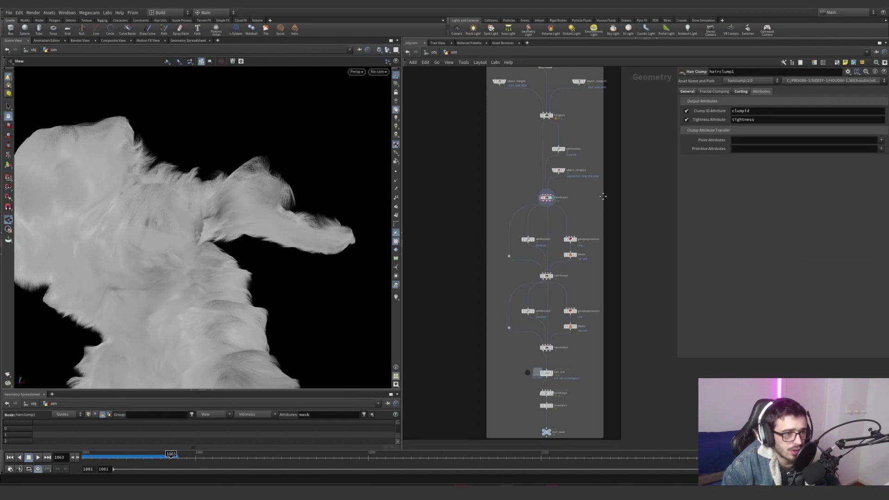
{"action": "scroll", "coordinate": [528, 278], "scroll_direction": "up", "scroll_amount": 5}
{"action": "left_click", "coordinate": [539, 210]}
{"action": "left_click_drag", "start_coordinate": [559, 187], "coordinate": [509, 226]}
{"action": "left_click_drag", "start_coordinate": [259, 246], "coordinate": [284, 284]}
{"action": "middle_click_drag", "start_coordinate": [284, 284], "coordinate": [280, 226]}
{"action": "left_click_drag", "start_coordinate": [279, 225], "coordinate": [294, 204]}
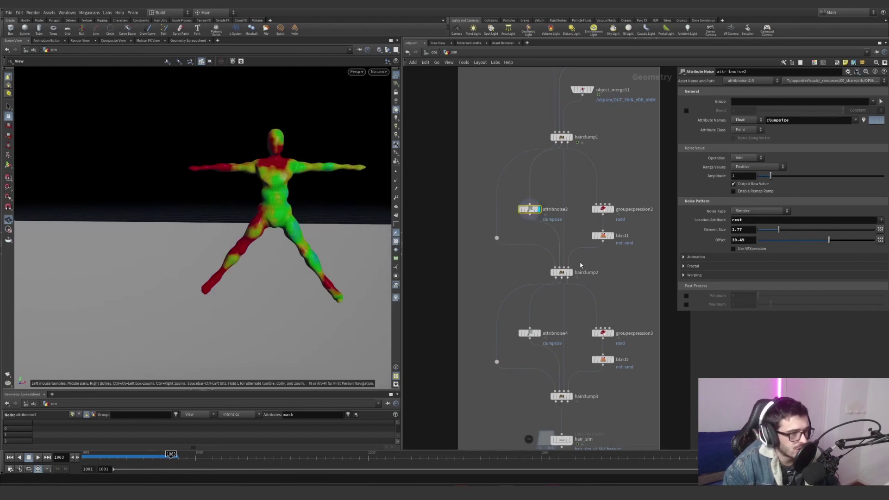
Display groupexpression2 and inspect its custom chance parameter in the parameter interface editor.
{"action": "left_click", "coordinate": [612, 209]}
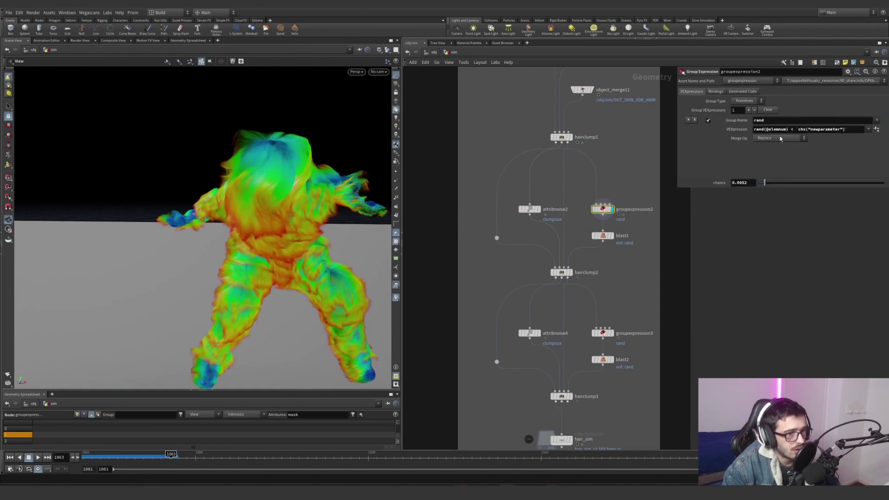
{"action": "left_click", "coordinate": [848, 71]}
{"action": "left_click", "coordinate": [829, 78]}
{"action": "left_click_drag", "start_coordinate": [702, 11], "coordinate": [369, 65]}
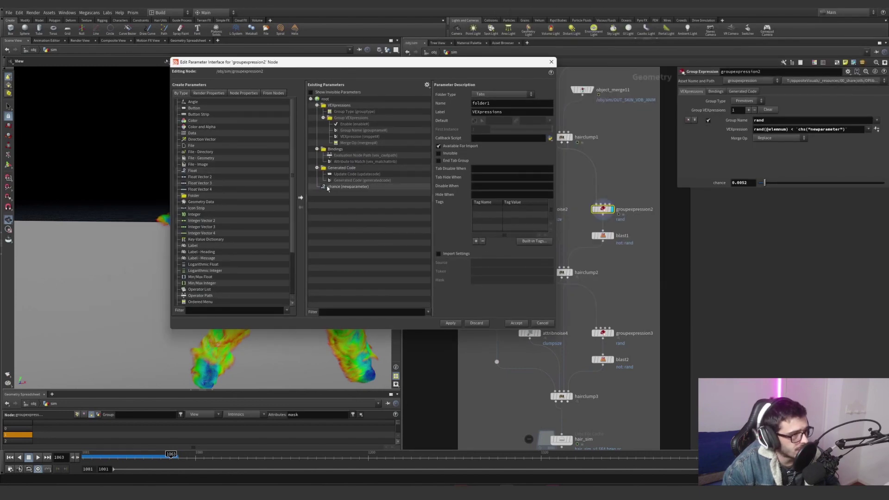
{"action": "left_click", "coordinate": [551, 62]}
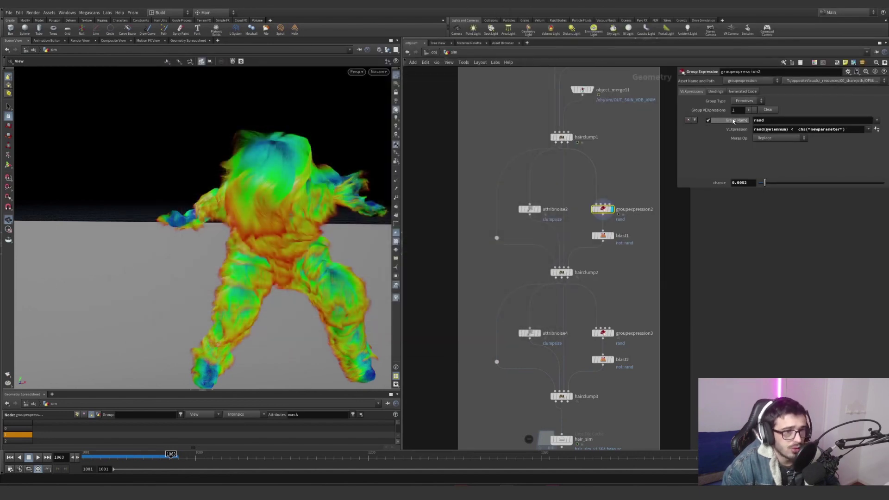
Replace groupexpression2's VEXpression with the 30% chance preset, after copying its existing chance reference.
{"action": "left_click", "coordinate": [867, 130]}
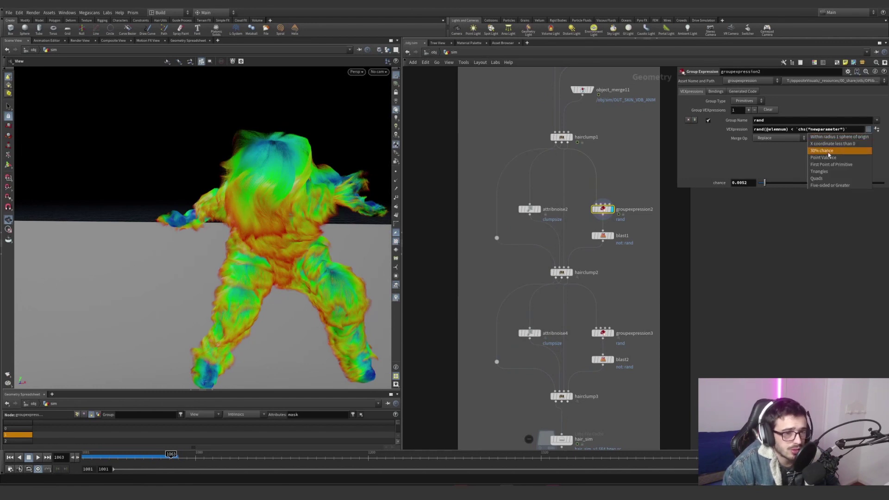
{"action": "left_click", "coordinate": [799, 130]}
{"action": "left_click_drag", "start_coordinate": [796, 129], "coordinate": [847, 135]}
{"action": "key", "text": "ctrl+c"}
{"action": "left_click", "coordinate": [869, 130]}
{"action": "left_click", "coordinate": [834, 150]}
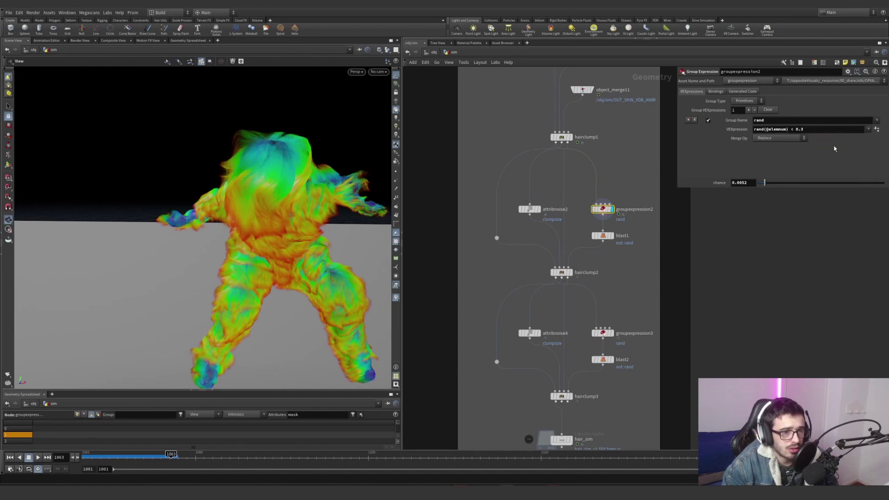
Copy the chance parameter and reference it in groupexpression2's VEXpression in place of the fixed 0.3.
{"action": "right_click", "coordinate": [717, 184]}
{"action": "left_click", "coordinate": [732, 236]}
{"action": "right_click", "coordinate": [796, 130]}
{"action": "left_click", "coordinate": [816, 204]}
{"action": "left_click", "coordinate": [806, 162]}
Display blast1's randomly kept hairs, and try a different chance value on groupexpression2 before undoing it.
{"action": "left_click", "coordinate": [612, 236]}
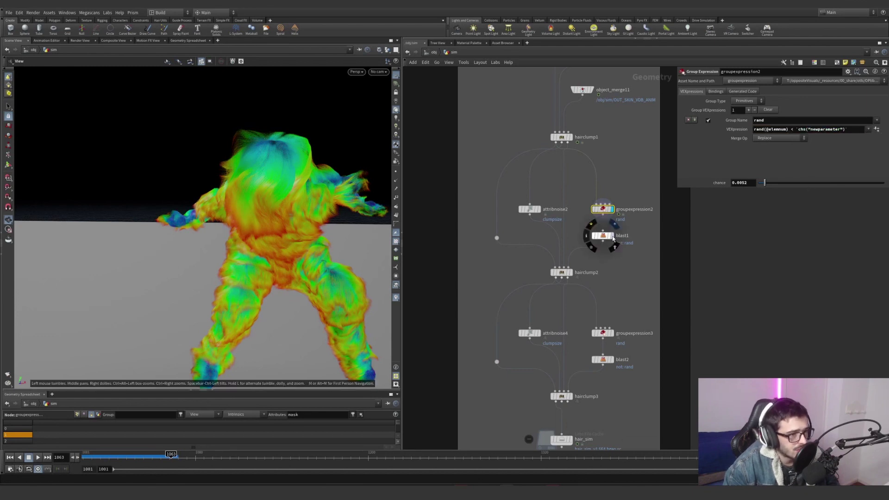
{"action": "left_click", "coordinate": [602, 235]}
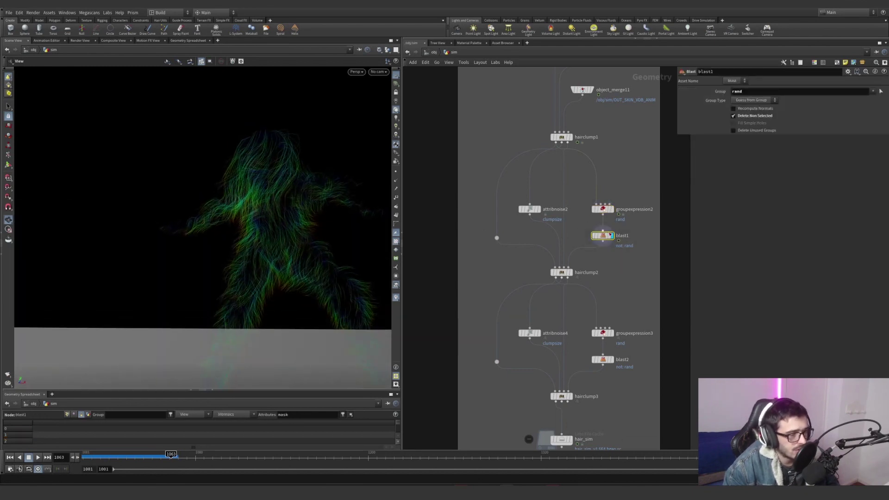
{"action": "left_click", "coordinate": [603, 210]}
{"action": "mouse_move", "coordinate": [771, 183]}
{"action": "left_mouse_down"}
{"action": "mouse_move", "coordinate": [778, 184]}
{"action": "mouse_move", "coordinate": [767, 185]}
{"action": "left_mouse_up"}
{"action": "key", "text": "ctrl+z"}
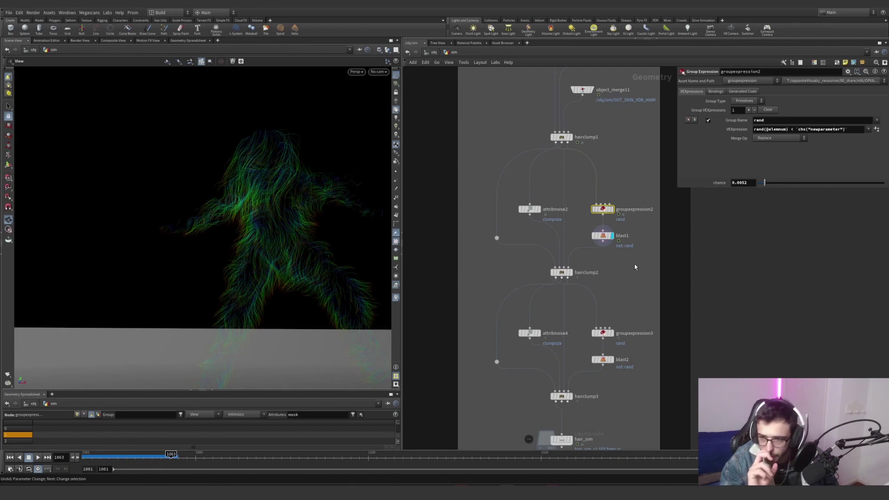
Display hairclump2 and toggle the bypass of attribnoise2 to compare the clumping with and without its noise.
{"action": "left_click", "coordinate": [573, 272]}
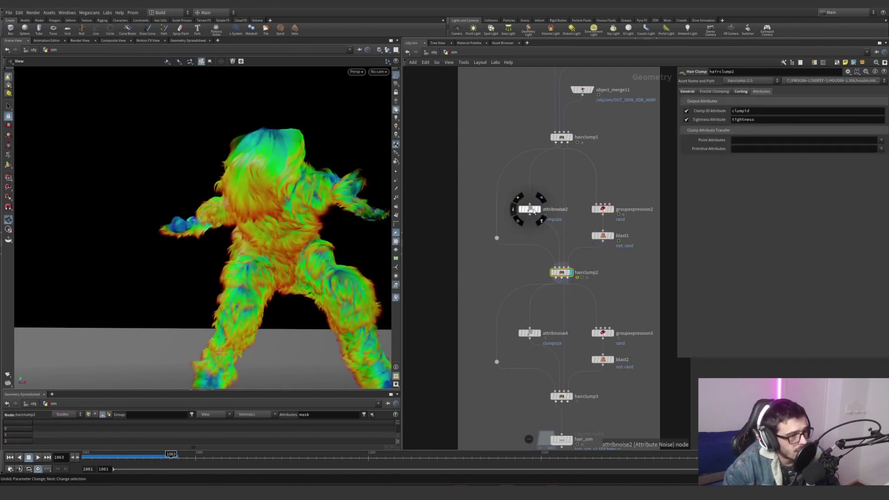
{"action": "left_click", "coordinate": [517, 199]}
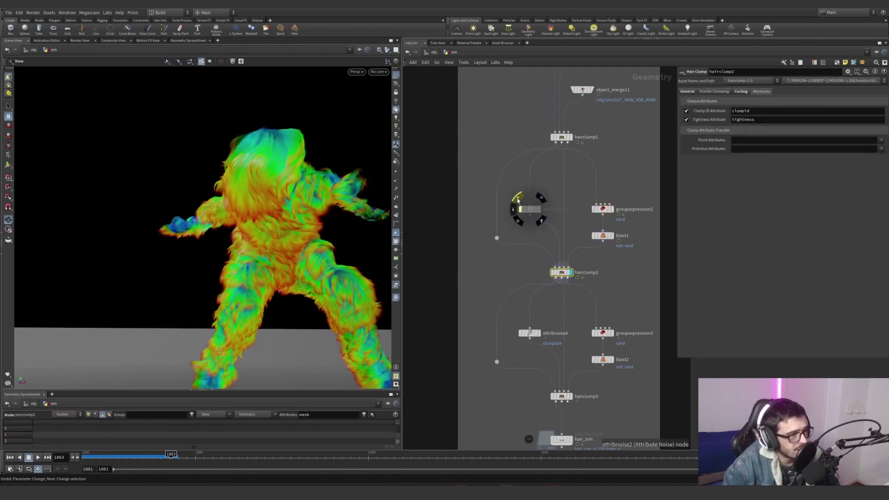
{"action": "left_click", "coordinate": [518, 199]}
{"action": "left_click", "coordinate": [517, 199]}
{"action": "left_click", "coordinate": [517, 199]}
{"action": "left_click", "coordinate": [518, 199]}
{"action": "left_click", "coordinate": [517, 199]}
Try a chance of 0.0152 on groupexpression2 to compare the hairclump2 clumping, and undo the change.
{"action": "left_click", "coordinate": [611, 210]}
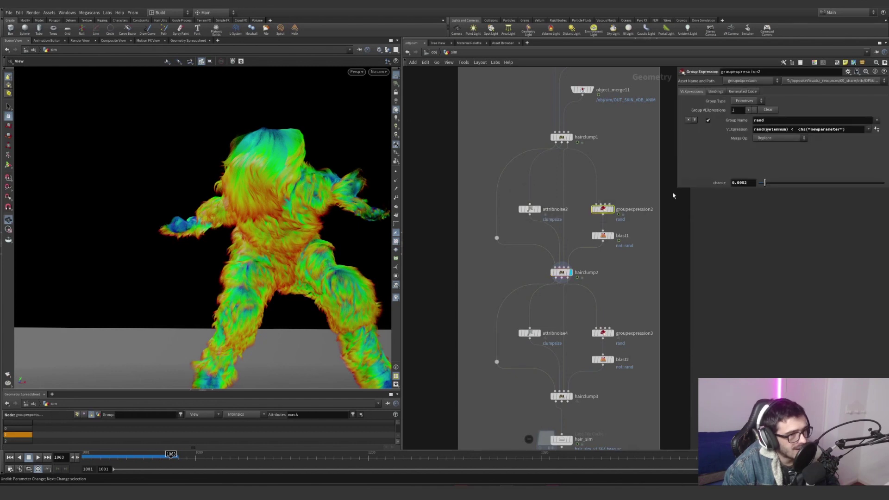
{"action": "left_click_drag", "start_coordinate": [763, 185], "coordinate": [778, 190]}
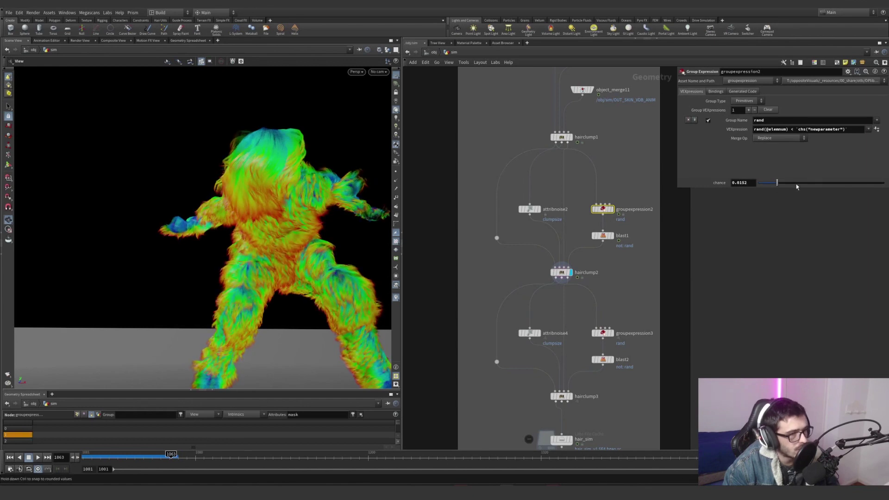
{"action": "key", "text": "ctrl+z"}
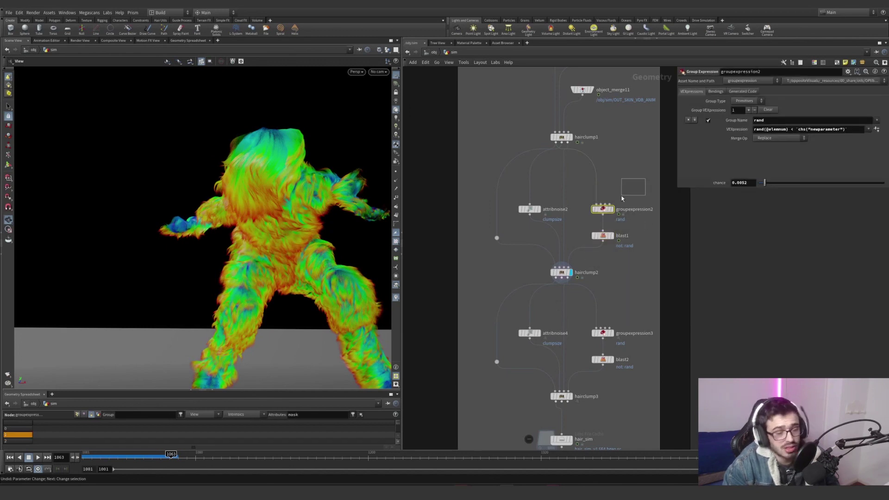
Display attribnoise4's clumpsize noise and blast2's randomly kept hairs to examine the inputs of hairclump3.
{"action": "left_click_drag", "start_coordinate": [623, 195], "coordinate": [621, 217]}
{"action": "middle_click_drag", "start_coordinate": [607, 297], "coordinate": [628, 234]}
{"action": "left_click_drag", "start_coordinate": [661, 224], "coordinate": [501, 315]}
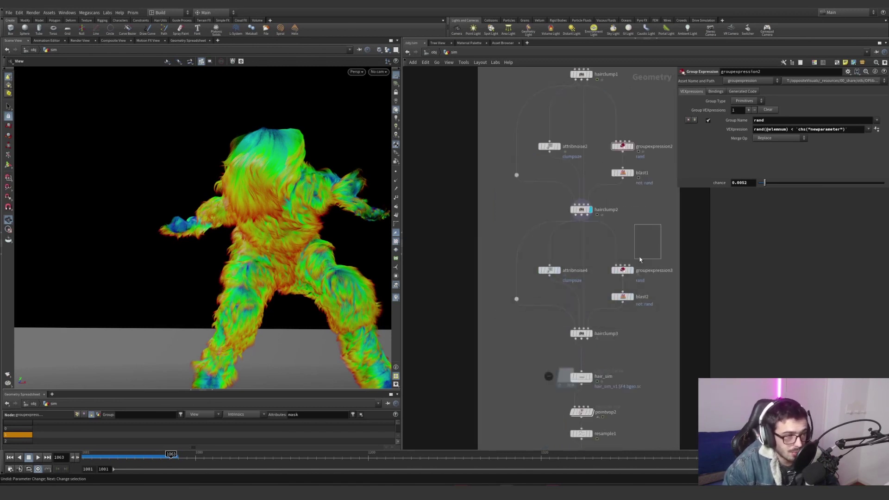
{"action": "left_click", "coordinate": [558, 270]}
{"action": "mouse_move", "coordinate": [288, 242]}
{"action": "left_mouse_down"}
{"action": "mouse_move", "coordinate": [236, 258]}
{"action": "mouse_move", "coordinate": [317, 254]}
{"action": "mouse_move", "coordinate": [290, 259]}
{"action": "left_mouse_up"}
{"action": "middle_click_drag", "start_coordinate": [559, 309], "coordinate": [536, 281]}
{"action": "left_click", "coordinate": [608, 268]}
{"action": "left_click_drag", "start_coordinate": [309, 226], "coordinate": [303, 256]}
{"action": "middle_click_drag", "start_coordinate": [304, 256], "coordinate": [308, 215]}
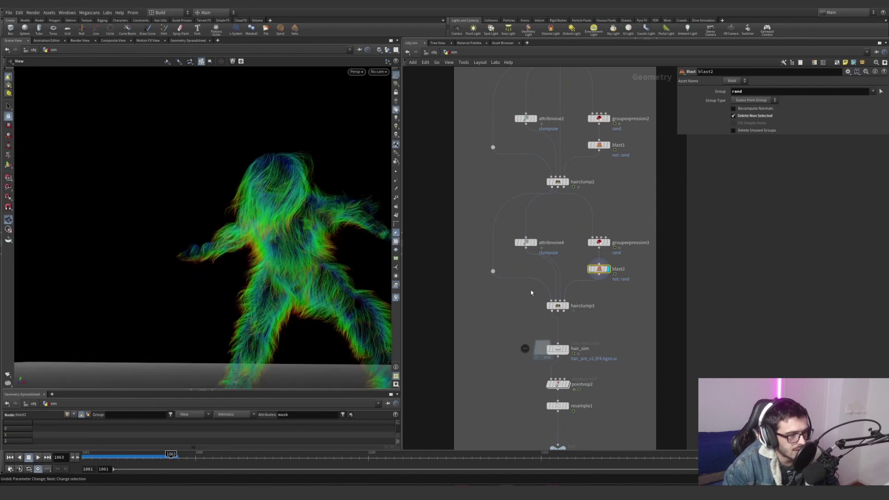
Toggle hairclump3's bypass, and display hairclump1, hairclump2 and hairclump3 in turn to compare the clumping stages.
{"action": "left_click", "coordinate": [566, 305]}
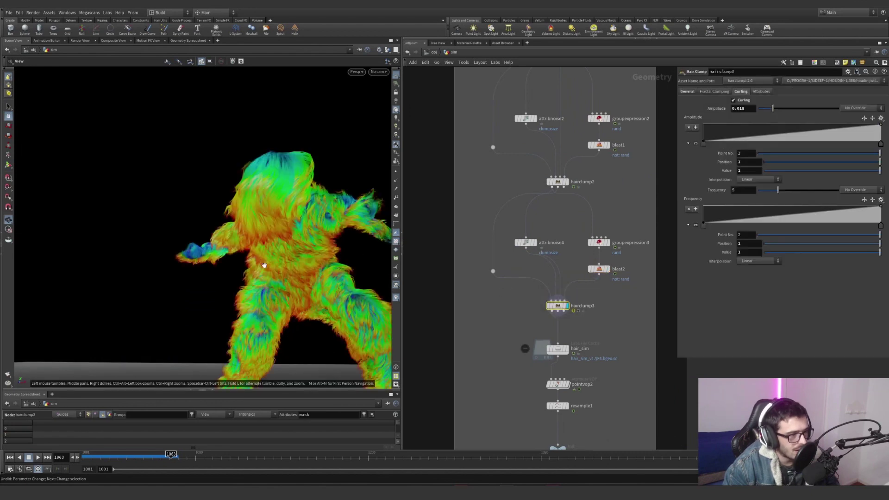
{"action": "left_click", "coordinate": [546, 294]}
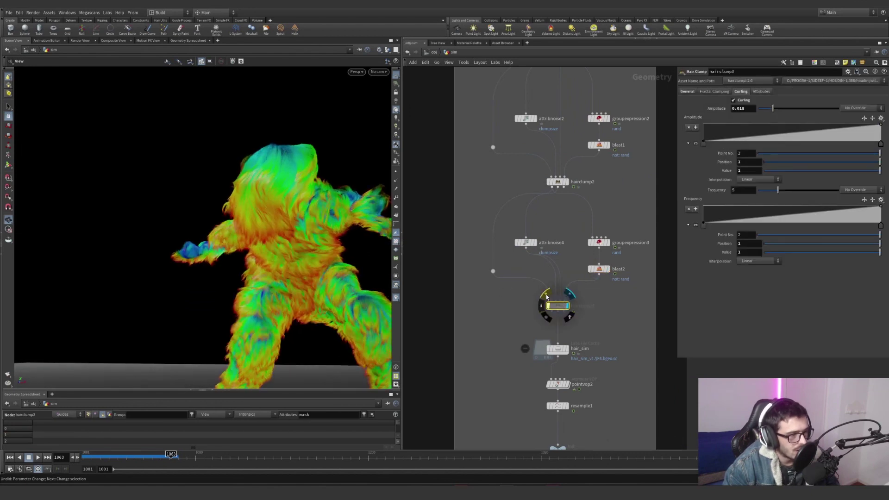
{"action": "middle_click_drag", "start_coordinate": [586, 70], "coordinate": [558, 214]}
{"action": "left_click", "coordinate": [562, 125]}
{"action": "left_click", "coordinate": [547, 212]}
{"action": "middle_click_drag", "start_coordinate": [550, 347], "coordinate": [541, 260]}
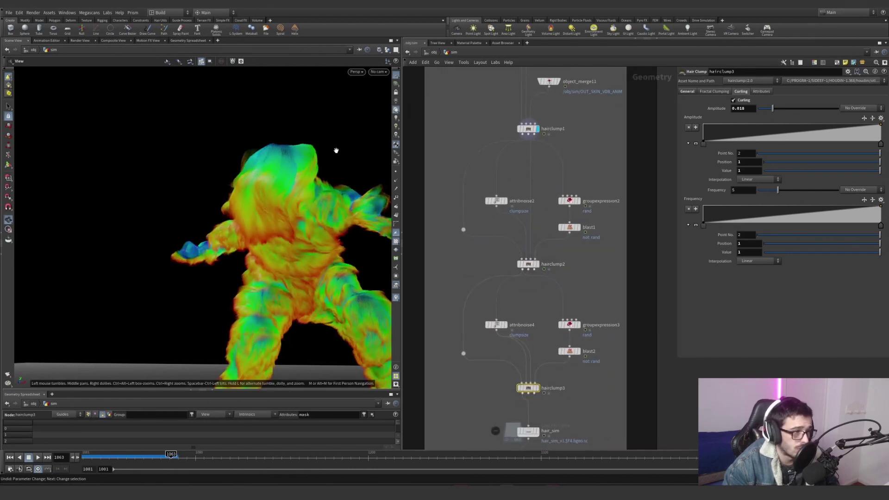
{"action": "left_click", "coordinate": [539, 264]}
{"action": "middle_click_drag", "start_coordinate": [538, 265], "coordinate": [522, 178]}
{"action": "left_click", "coordinate": [522, 290]}
{"action": "left_click_drag", "start_coordinate": [288, 264], "coordinate": [327, 280]}
{"action": "middle_click_drag", "start_coordinate": [556, 339], "coordinate": [553, 297]}
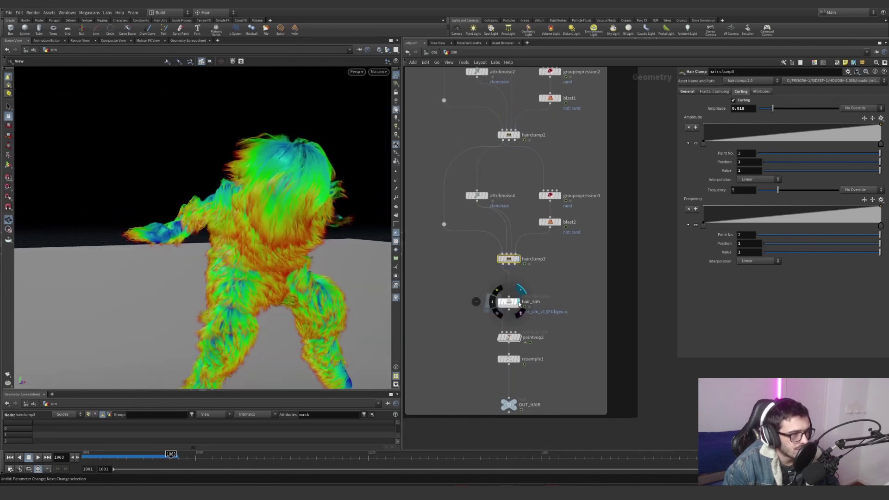
Display the hair_sim file cache and turn off the colored attribute visualization in the viewport.
{"action": "left_click", "coordinate": [509, 302]}
{"action": "middle_click_drag", "start_coordinate": [468, 311], "coordinate": [490, 280]}
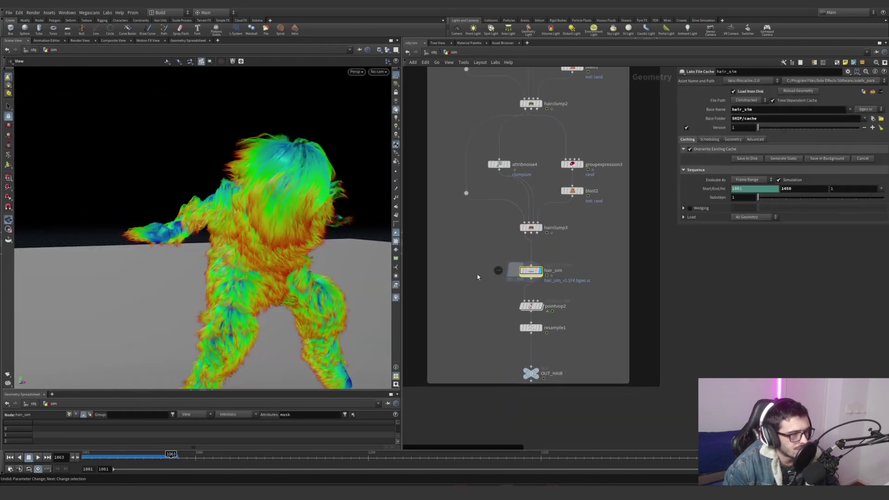
{"action": "left_click", "coordinate": [396, 298]}
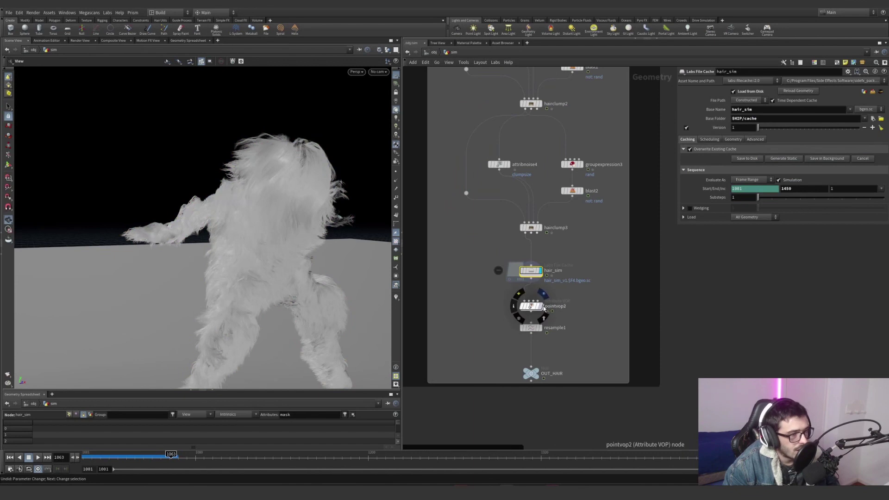
Display pointvop2 and resample1 in turn to view the colored hair around the character.
{"action": "left_click", "coordinate": [541, 307]}
{"action": "left_click", "coordinate": [531, 306]}
{"action": "left_click_drag", "start_coordinate": [321, 251], "coordinate": [264, 209]}
{"action": "middle_click_drag", "start_coordinate": [265, 210], "coordinate": [209, 199]}
{"action": "mouse_move", "coordinate": [551, 333]}
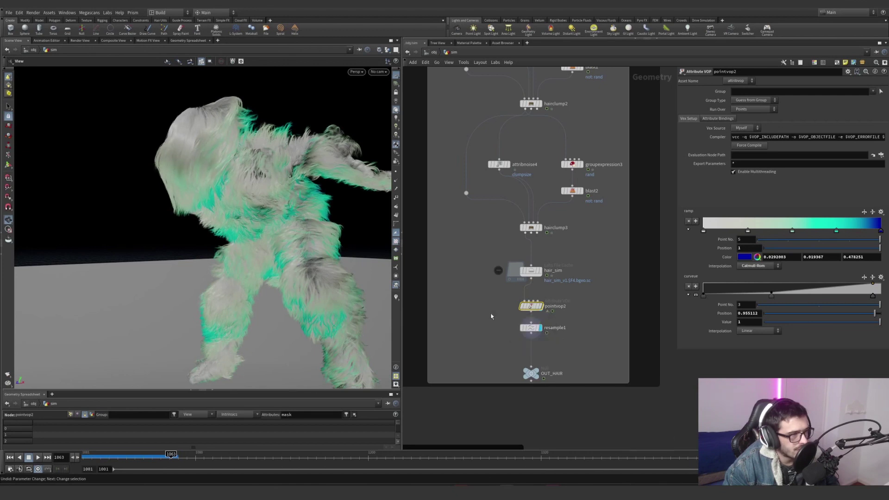
Examine resample1's settings and toggle its bypass to compare the hair curve smoothness up close.
{"action": "left_click", "coordinate": [530, 328]}
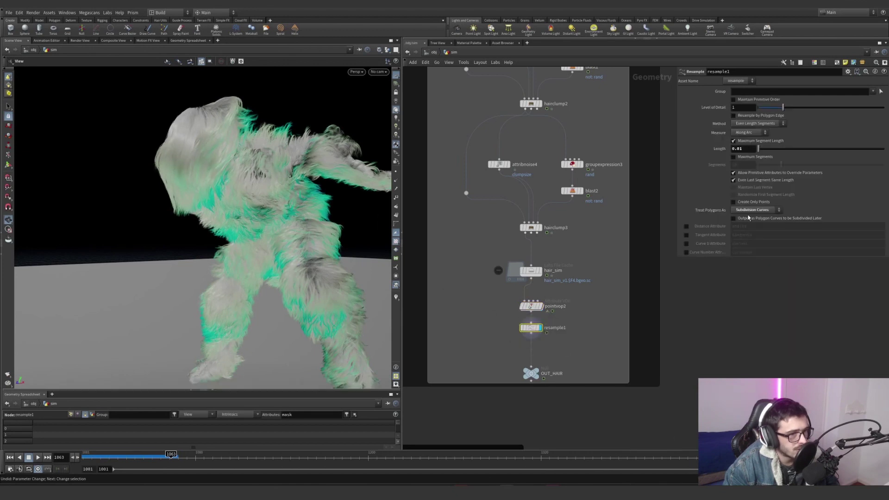
{"action": "scroll", "coordinate": [335, 139], "scroll_direction": "up", "scroll_amount": 10}
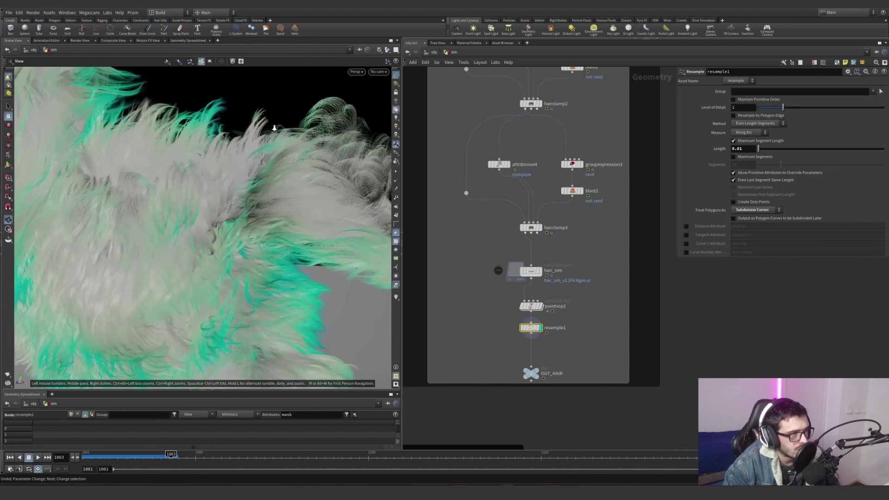
{"action": "scroll", "coordinate": [335, 139], "scroll_direction": "up", "scroll_amount": 10}
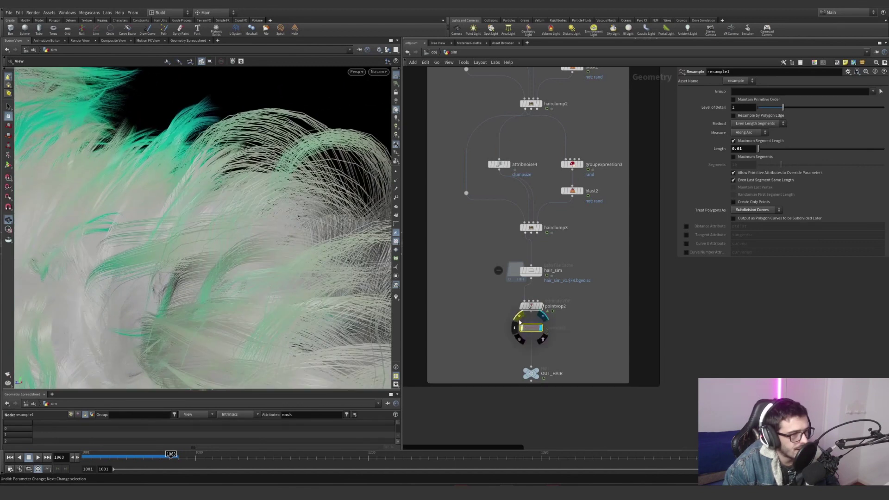
{"action": "left_click", "coordinate": [519, 318]}
{"action": "left_click", "coordinate": [518, 319]}
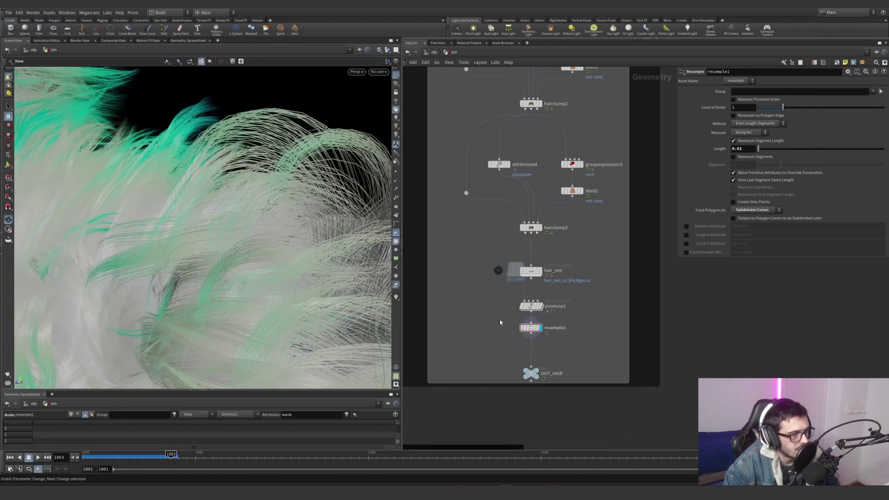
Open the hair_sim cache folder on disk, look through the v1 .bgeo.sc files and their sizes, and minimize the file browser.
{"action": "left_click_drag", "start_coordinate": [584, 354], "coordinate": [502, 298]}
{"action": "left_click_drag", "start_coordinate": [503, 294], "coordinate": [500, 340]}
{"action": "left_click_drag", "start_coordinate": [559, 297], "coordinate": [492, 241]}
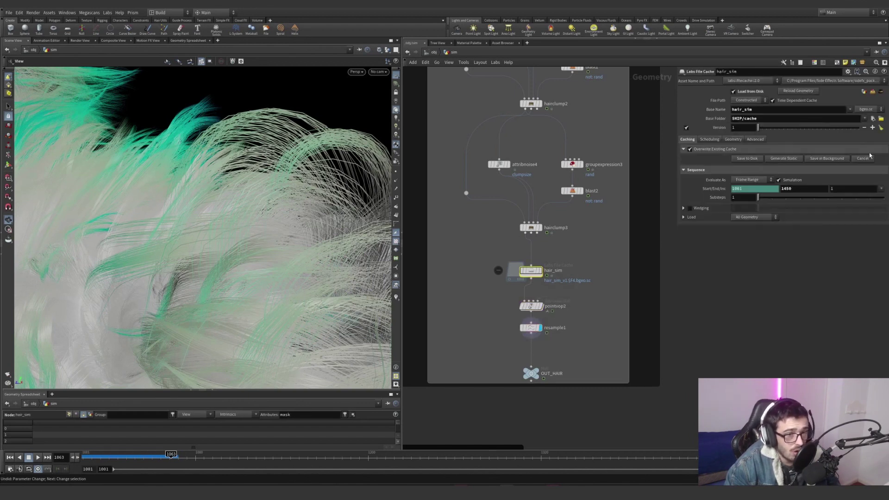
{"action": "left_click", "coordinate": [874, 119]}
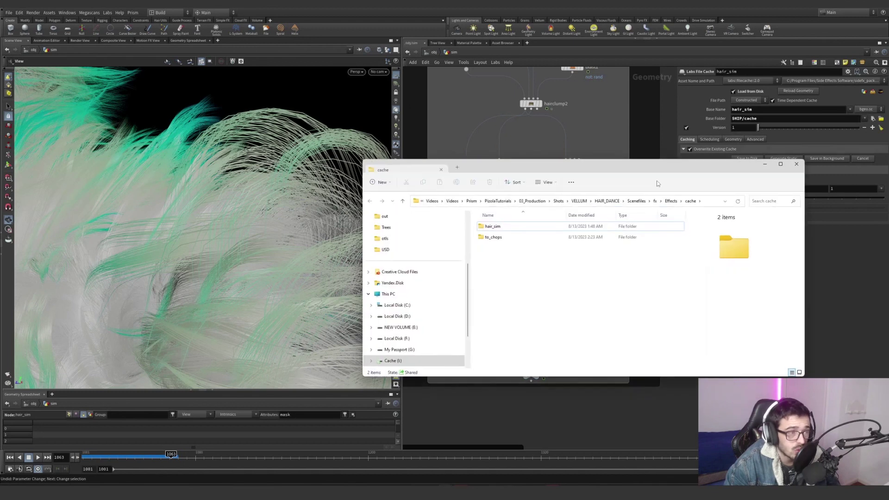
{"action": "double_click", "coordinate": [505, 226]}
{"action": "double_click", "coordinate": [504, 226]}
{"action": "scroll", "coordinate": [587, 262], "scroll_direction": "down", "scroll_amount": 20}
{"action": "scroll", "coordinate": [655, 287], "scroll_direction": "down", "scroll_amount": 20}
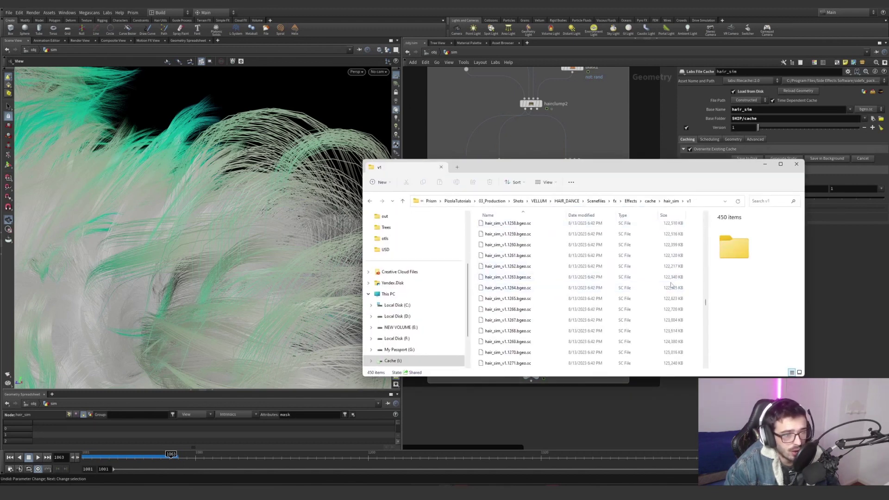
{"action": "left_click", "coordinate": [763, 165]}
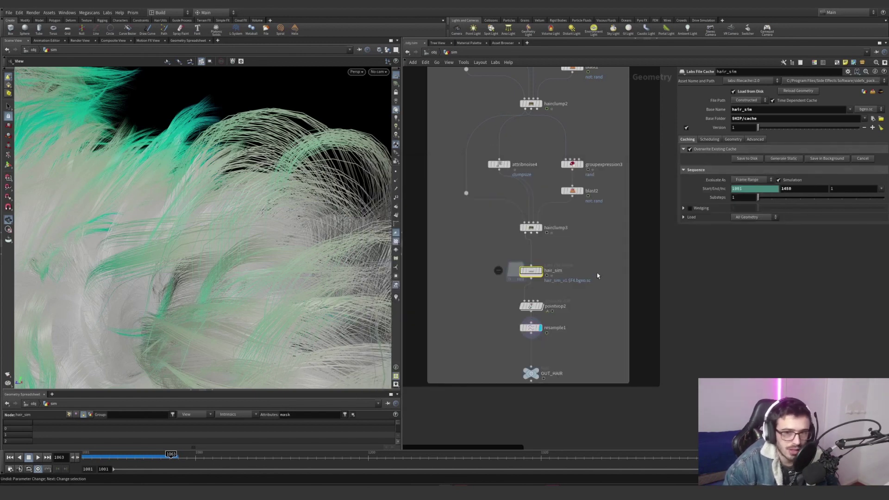
Display pointvop2 and examine how its inner network builds the hair color from the mask and curveu attributes.
{"action": "middle_click_drag", "start_coordinate": [546, 277], "coordinate": [571, 268]}
{"action": "left_click", "coordinate": [564, 297]}
{"action": "left_click", "coordinate": [556, 299]}
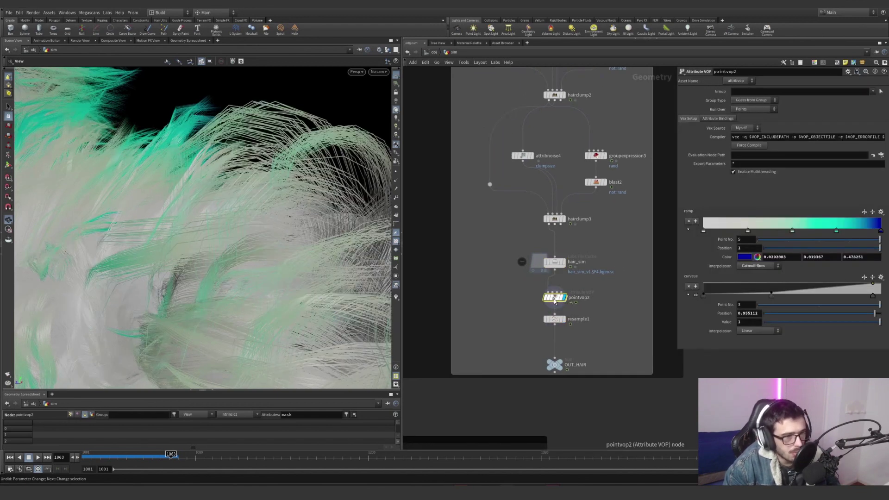
{"action": "double_click", "coordinate": [555, 298]}
{"action": "scroll", "coordinate": [546, 288], "scroll_direction": "up", "scroll_amount": 2}
{"action": "left_click_drag", "start_coordinate": [550, 235], "coordinate": [561, 390]}
{"action": "left_click_drag", "start_coordinate": [674, 420], "coordinate": [564, 310]}
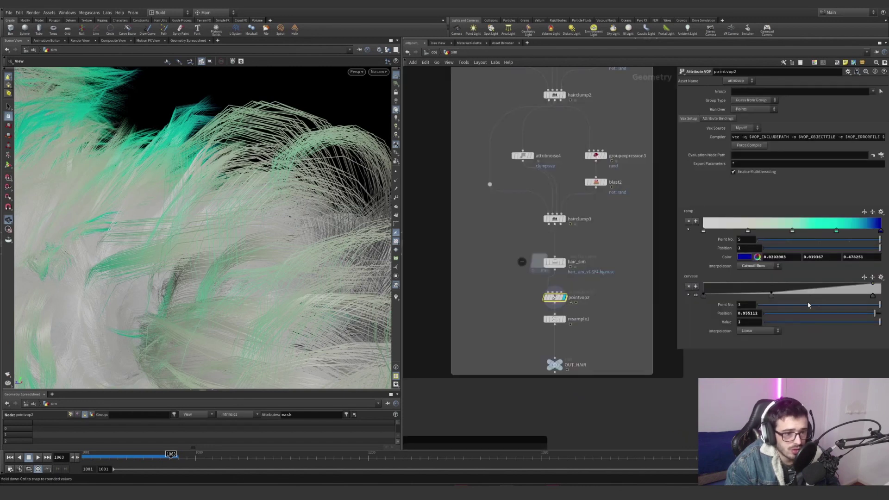
Inspect the multiply1 and ramp1 connections to Cd inside pointvop2, and return to the sim network.
{"action": "double_click", "coordinate": [555, 298]}
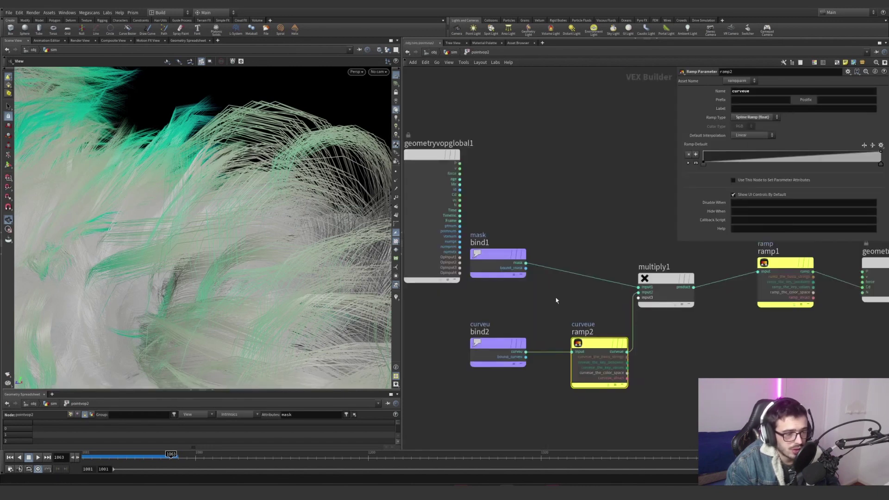
{"action": "left_click_drag", "start_coordinate": [635, 258], "coordinate": [703, 328]}
{"action": "middle_click_drag", "start_coordinate": [732, 336], "coordinate": [627, 345]}
{"action": "left_click_drag", "start_coordinate": [627, 352], "coordinate": [714, 235]}
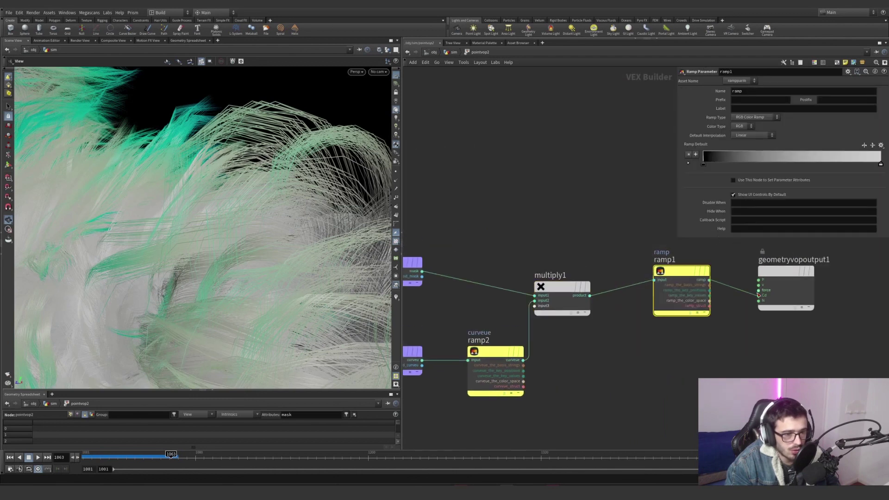
{"action": "left_click", "coordinate": [454, 52]}
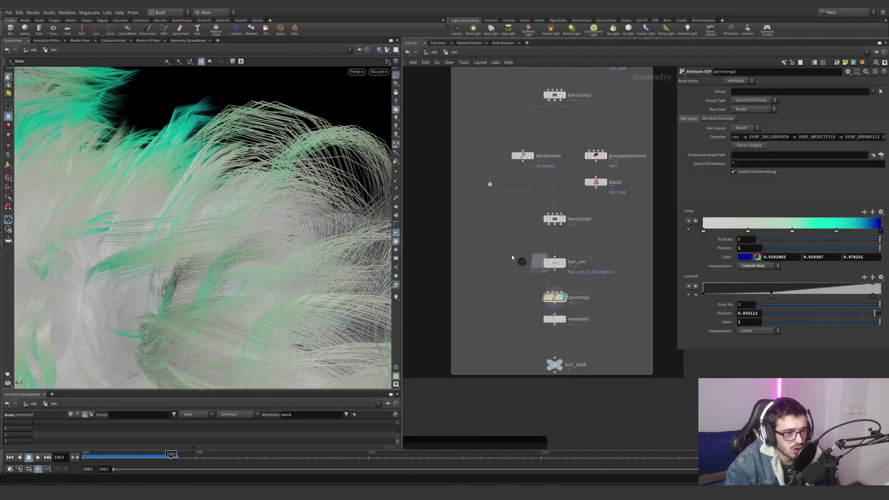
Bring the whole character into view and bypass the hair_sim file cache.
{"action": "scroll", "coordinate": [76, 300], "scroll_direction": "down", "scroll_amount": 6}
{"action": "left_click_drag", "start_coordinate": [83, 289], "coordinate": [330, 172]}
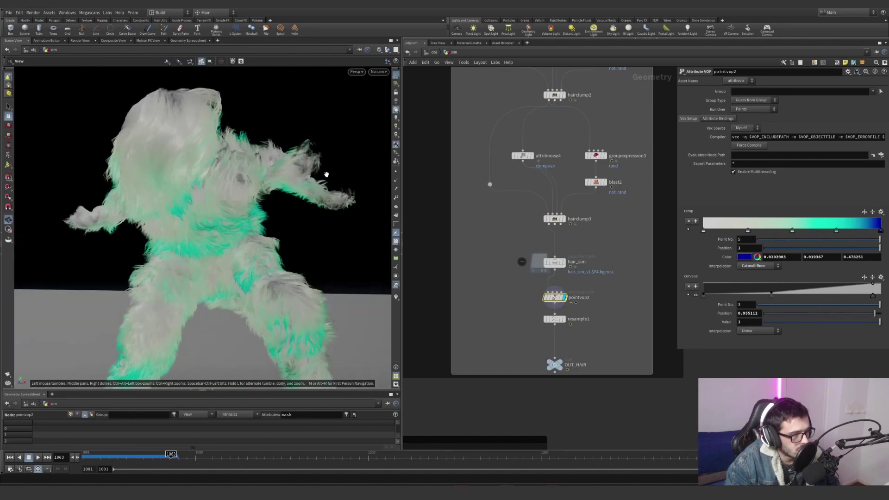
{"action": "scroll", "coordinate": [331, 172], "scroll_direction": "down", "scroll_amount": 3}
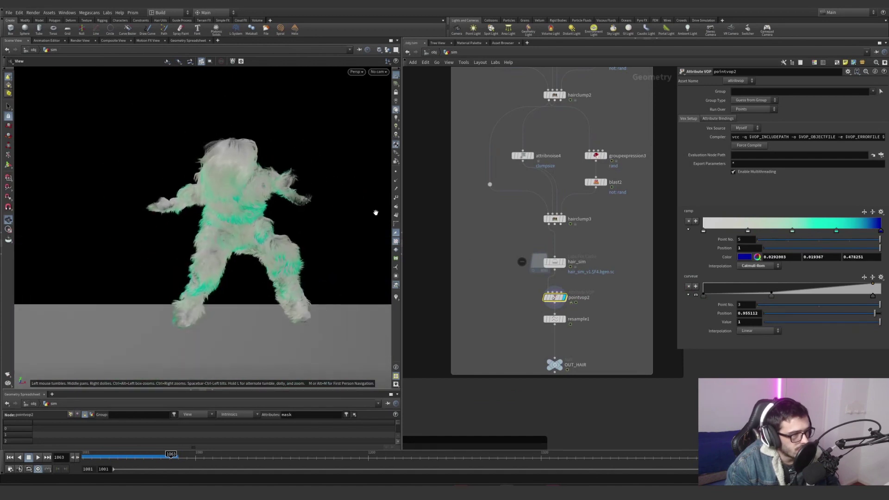
{"action": "left_click", "coordinate": [546, 262]}
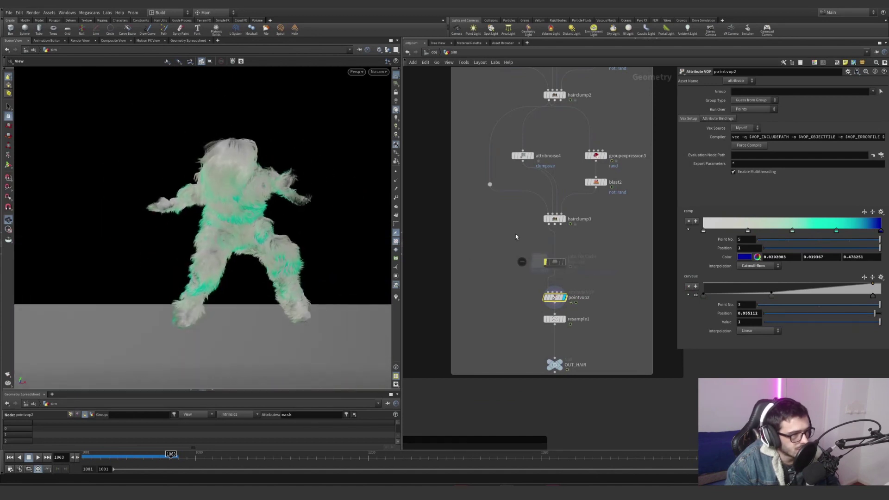
Examine attribpromote1's mask promotion settings at the start of the hair generation network.
{"action": "scroll", "coordinate": [515, 235], "scroll_direction": "down", "scroll_amount": 8}
{"action": "middle_click_drag", "start_coordinate": [538, 151], "coordinate": [563, 241]}
{"action": "scroll", "coordinate": [561, 231], "scroll_direction": "up", "scroll_amount": 8}
{"action": "scroll", "coordinate": [590, 258], "scroll_direction": "down", "scroll_amount": 3}
{"action": "scroll", "coordinate": [590, 258], "scroll_direction": "down", "scroll_amount": 2}
{"action": "scroll", "coordinate": [557, 349], "scroll_direction": "up", "scroll_amount": 4}
{"action": "middle_click_drag", "start_coordinate": [573, 439], "coordinate": [595, 401]}
{"action": "scroll", "coordinate": [583, 356], "scroll_direction": "down", "scroll_amount": 4}
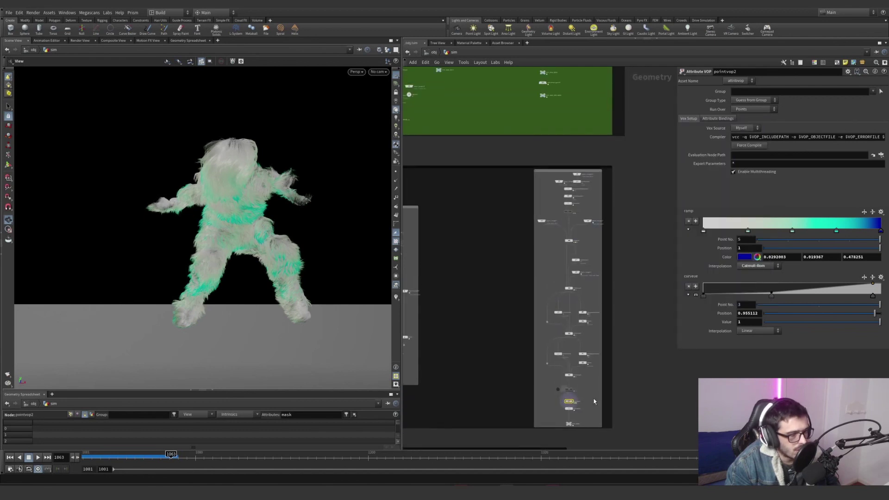
{"action": "scroll", "coordinate": [566, 399], "scroll_direction": "up", "scroll_amount": 2}
{"action": "middle_click_drag", "start_coordinate": [588, 139], "coordinate": [590, 246]}
{"action": "scroll", "coordinate": [591, 243], "scroll_direction": "up", "scroll_amount": 3}
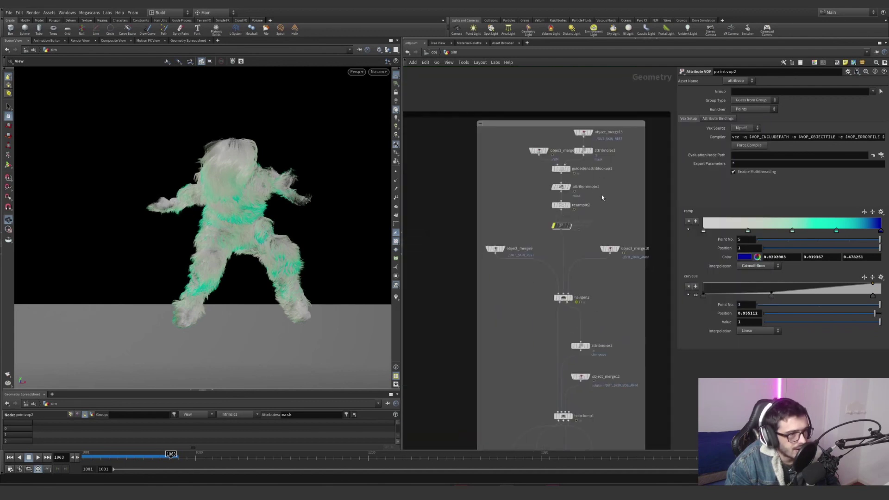
{"action": "left_click", "coordinate": [561, 187]}
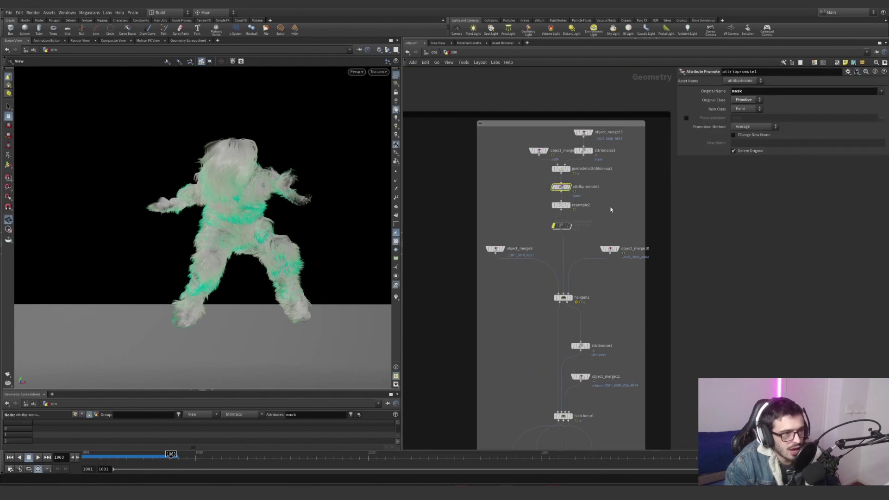
Try an Offset of 33 on attribnoise3's mask noise to compare the hair coloring, and undo the change.
{"action": "left_click", "coordinate": [583, 151]}
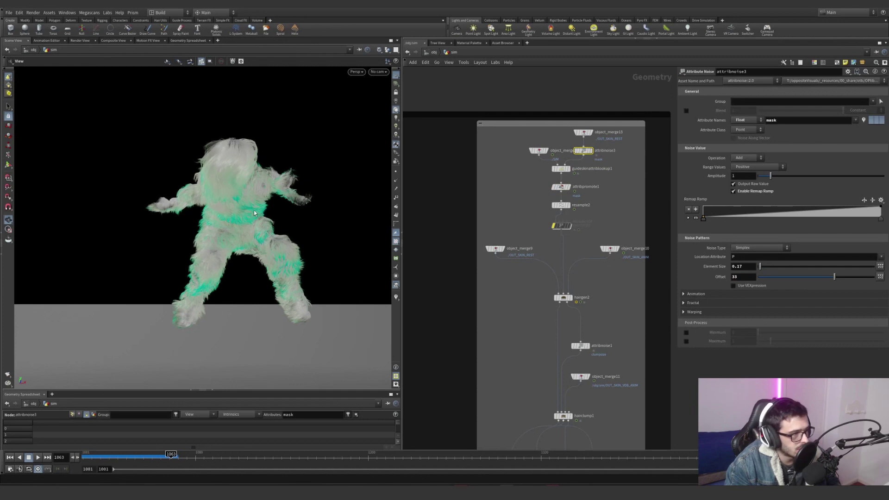
{"action": "left_click_drag", "start_coordinate": [242, 207], "coordinate": [209, 201]}
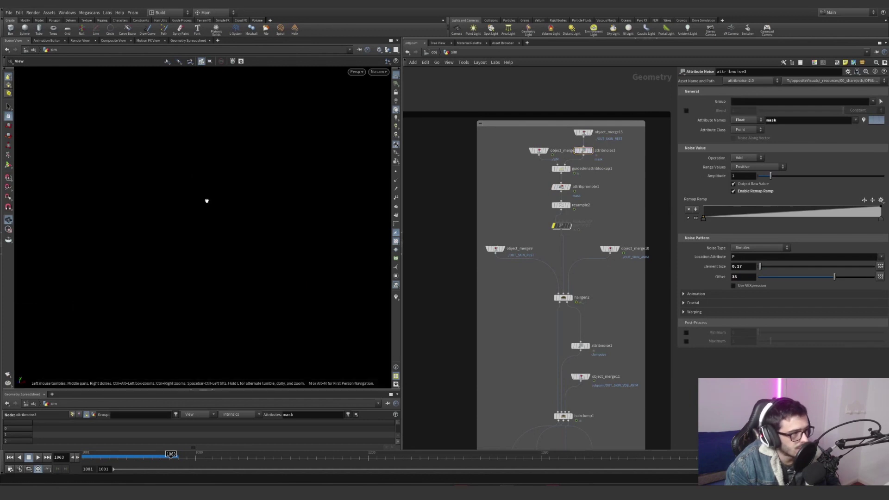
{"action": "key", "text": "ctrl+z"}
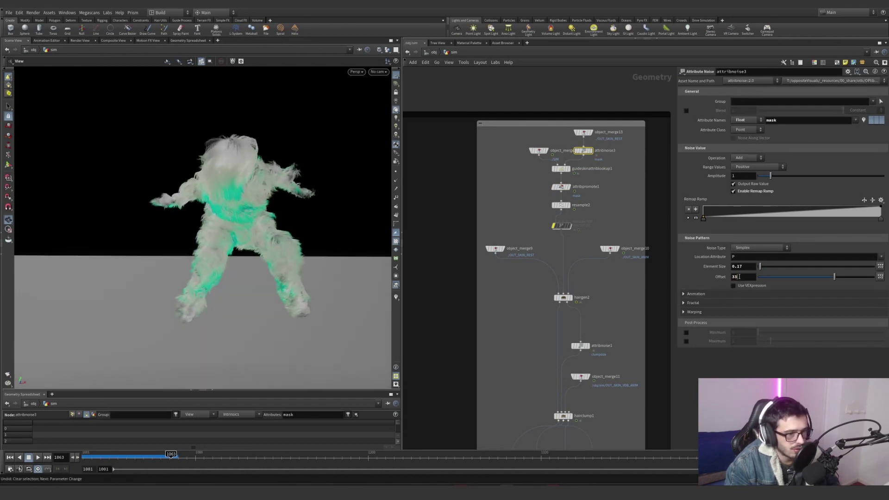
Display the OUT_HAIR null at the end of the hair network.
{"action": "scroll", "coordinate": [615, 308], "scroll_direction": "down", "scroll_amount": 4}
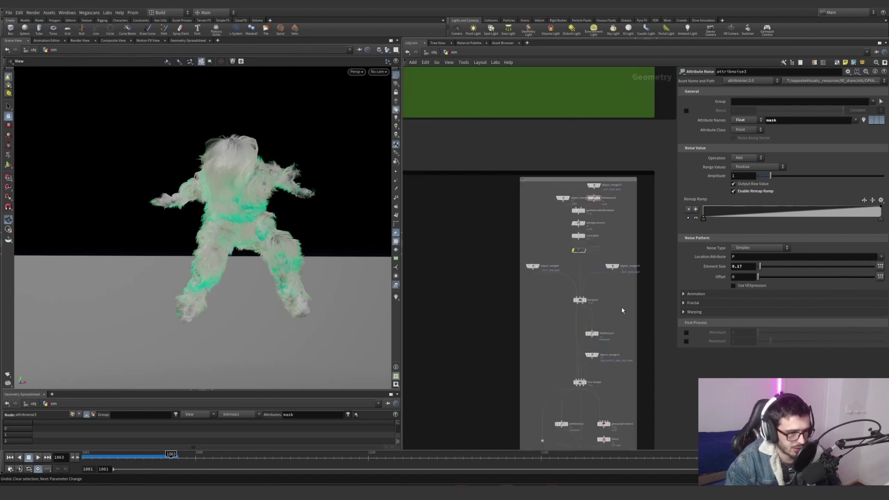
{"action": "middle_click_drag", "start_coordinate": [554, 438], "coordinate": [524, 279]}
{"action": "scroll", "coordinate": [521, 289], "scroll_direction": "up", "scroll_amount": 4}
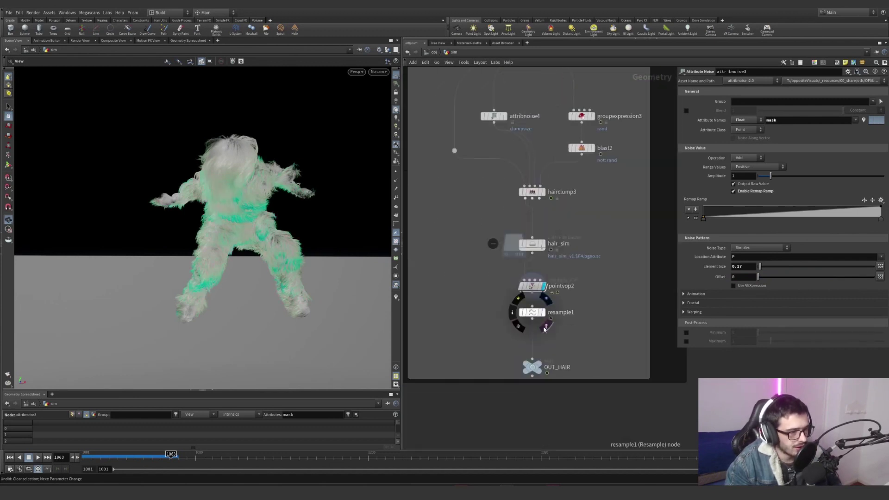
{"action": "left_click", "coordinate": [533, 369]}
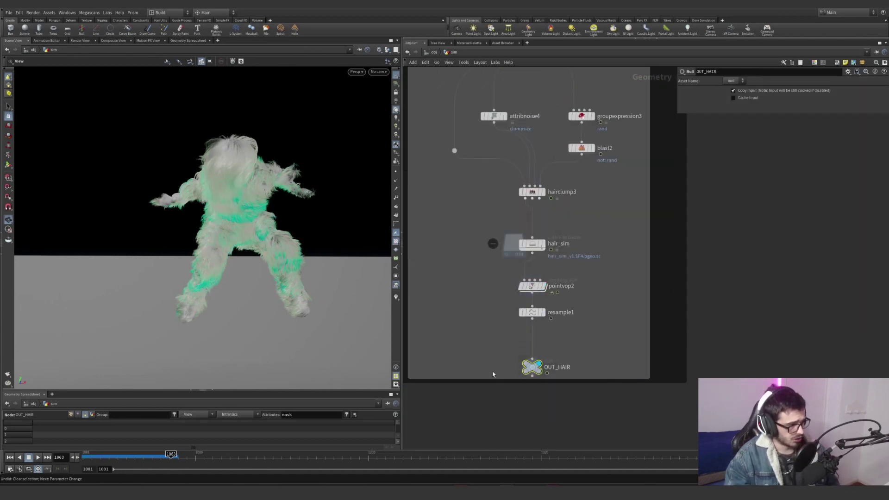
Review the overall sim network layout, from the green skin setup through the hair networks to the separate branch below.
{"action": "scroll", "coordinate": [678, 273], "scroll_direction": "down", "scroll_amount": 5}
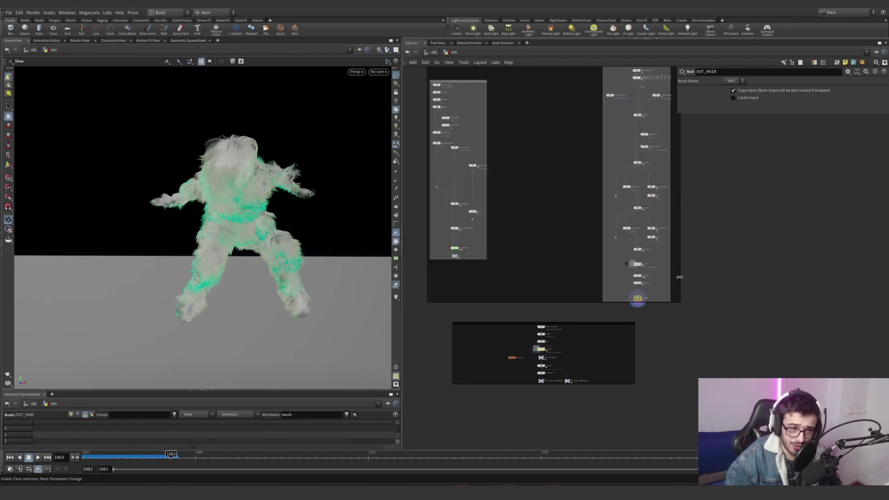
{"action": "middle_click_drag", "start_coordinate": [678, 276], "coordinate": [686, 334]}
{"action": "left_click_drag", "start_coordinate": [526, 123], "coordinate": [423, 328]}
{"action": "left_click_drag", "start_coordinate": [709, 373], "coordinate": [708, 232]}
{"action": "scroll", "coordinate": [743, 250], "scroll_direction": "down", "scroll_amount": 4}
{"action": "middle_click_drag", "start_coordinate": [748, 269], "coordinate": [723, 360]}
{"action": "mouse_move", "coordinate": [720, 281]}
{"action": "left_mouse_down"}
{"action": "mouse_move", "coordinate": [554, 192]}
{"action": "mouse_move", "coordinate": [714, 283]}
{"action": "left_mouse_up"}
{"action": "middle_click_drag", "start_coordinate": [742, 348], "coordinate": [734, 241]}
{"action": "scroll", "coordinate": [644, 313], "scroll_direction": "up", "scroll_amount": 2}
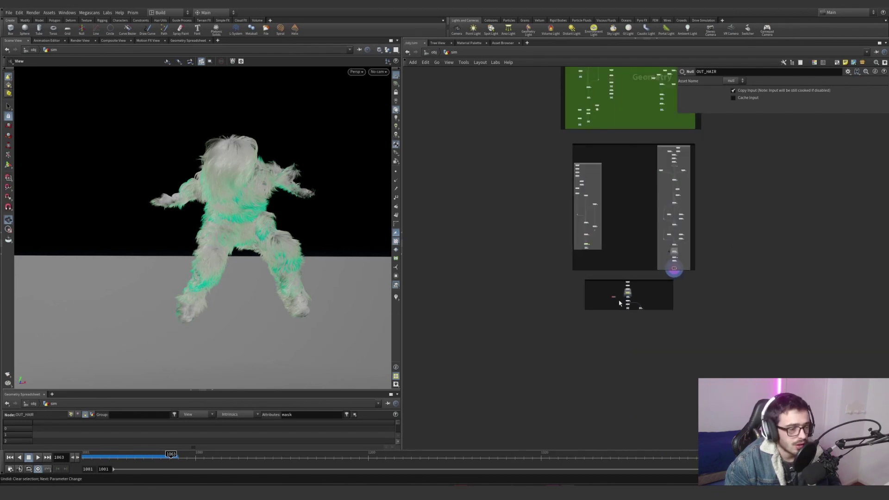
Look through cam2 in the viewport and display the OUT_SKIN_ANIM null.
{"action": "scroll", "coordinate": [636, 301], "scroll_direction": "up", "scroll_amount": 5}
{"action": "left_click", "coordinate": [379, 71]}
{"action": "left_click", "coordinate": [394, 102]}
{"action": "scroll", "coordinate": [664, 223], "scroll_direction": "down", "scroll_amount": 5}
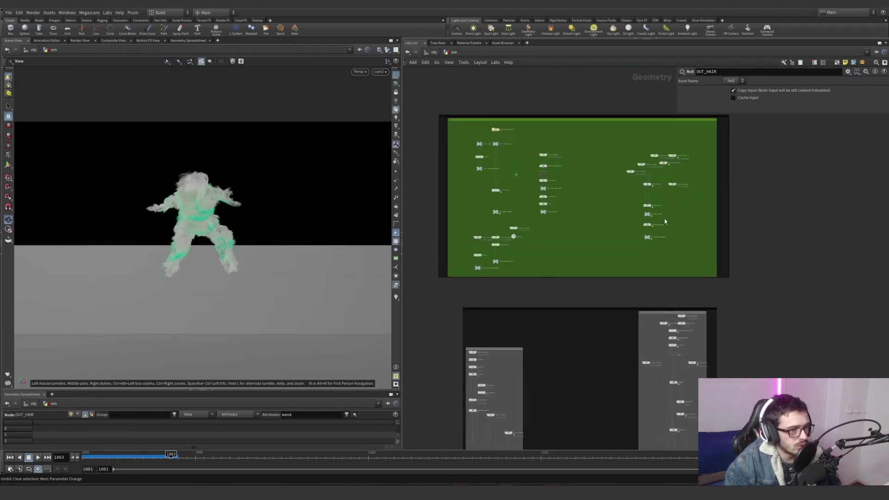
{"action": "scroll", "coordinate": [664, 222], "scroll_direction": "up", "scroll_amount": 5}
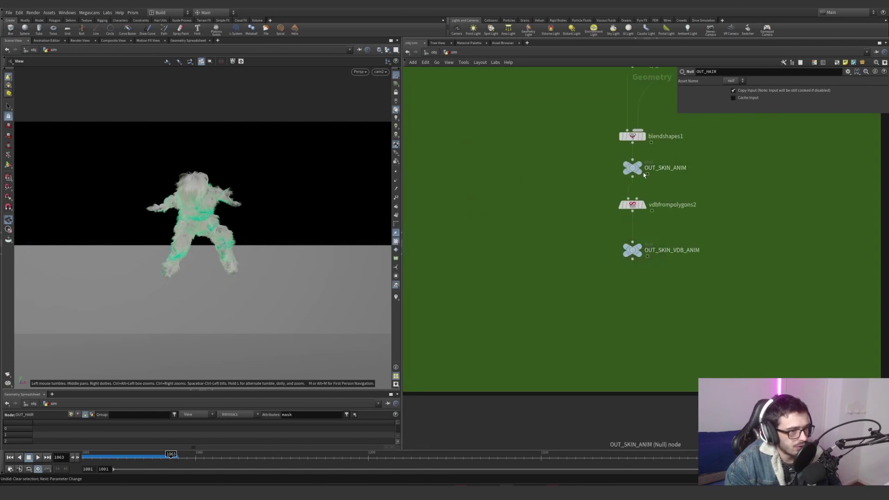
{"action": "left_click", "coordinate": [646, 155]}
Display object_merge16, blast8 and box1 in turn to examine the geometry feeding the to_chops cache.
{"action": "scroll", "coordinate": [755, 210], "scroll_direction": "down", "scroll_amount": 10}
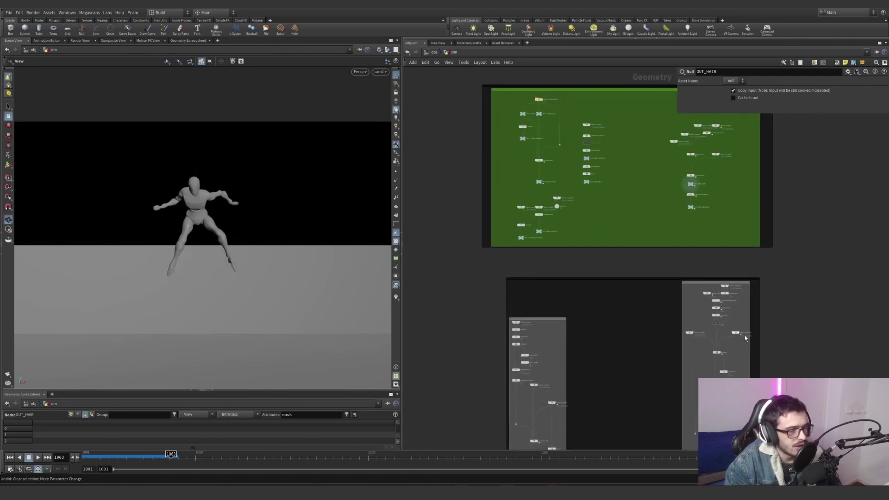
{"action": "middle_click_drag", "start_coordinate": [720, 348], "coordinate": [705, 315]}
{"action": "scroll", "coordinate": [682, 337], "scroll_direction": "up", "scroll_amount": 8}
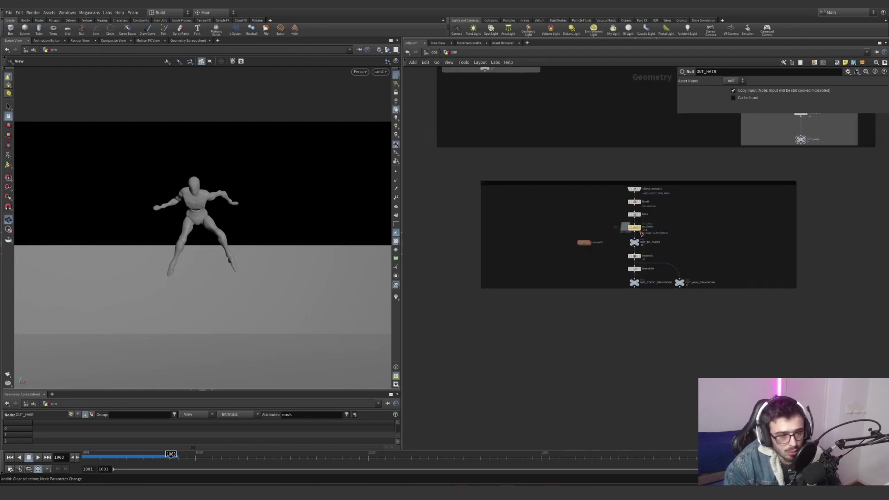
{"action": "scroll", "coordinate": [685, 278], "scroll_direction": "up", "scroll_amount": 3}
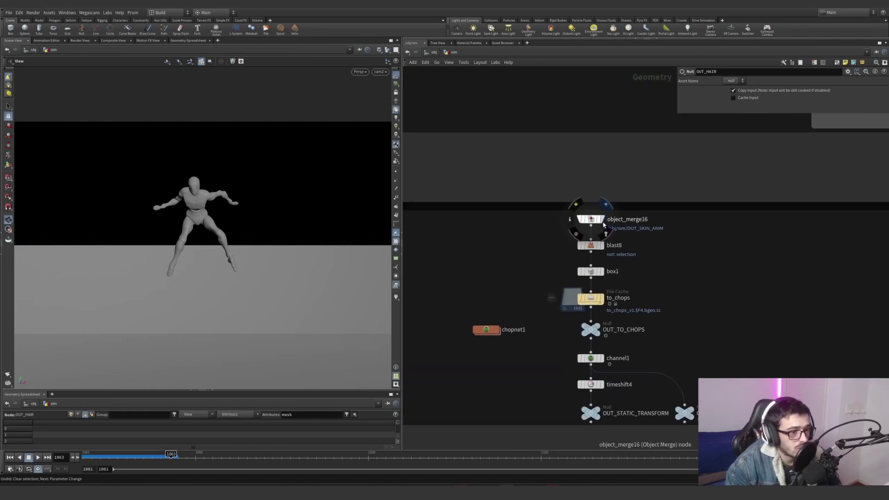
{"action": "left_click", "coordinate": [604, 222]}
{"action": "left_click_drag", "start_coordinate": [621, 224], "coordinate": [598, 219]}
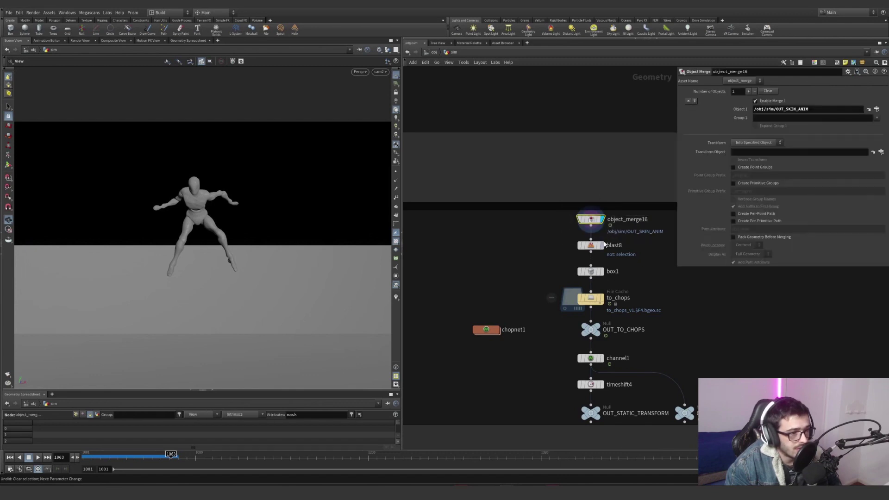
{"action": "left_click", "coordinate": [605, 232]}
{"action": "left_click_drag", "start_coordinate": [653, 259], "coordinate": [598, 245]}
{"action": "left_click", "coordinate": [604, 272]}
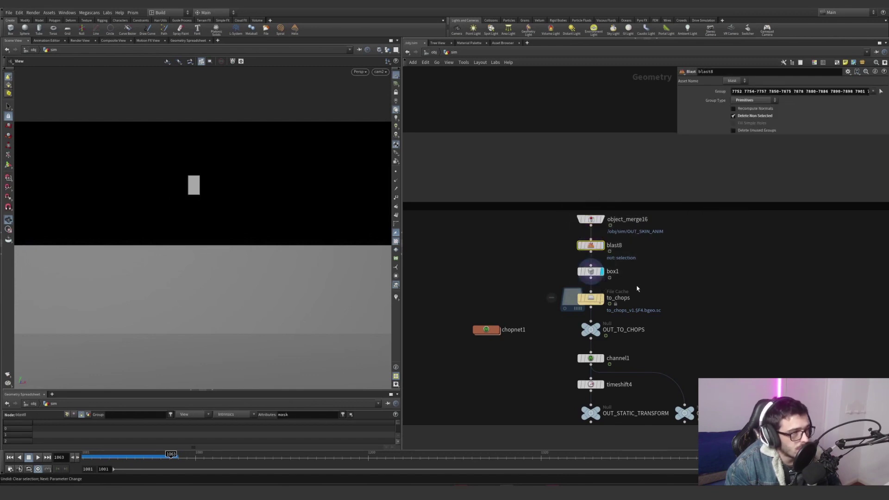
Display the to_chops cache and the OUT_TO_CHOPS null, and look over the parameters of channel1.
{"action": "left_click", "coordinate": [592, 271]}
{"action": "middle_click_drag", "start_coordinate": [602, 302], "coordinate": [590, 274]}
{"action": "left_click", "coordinate": [591, 274]}
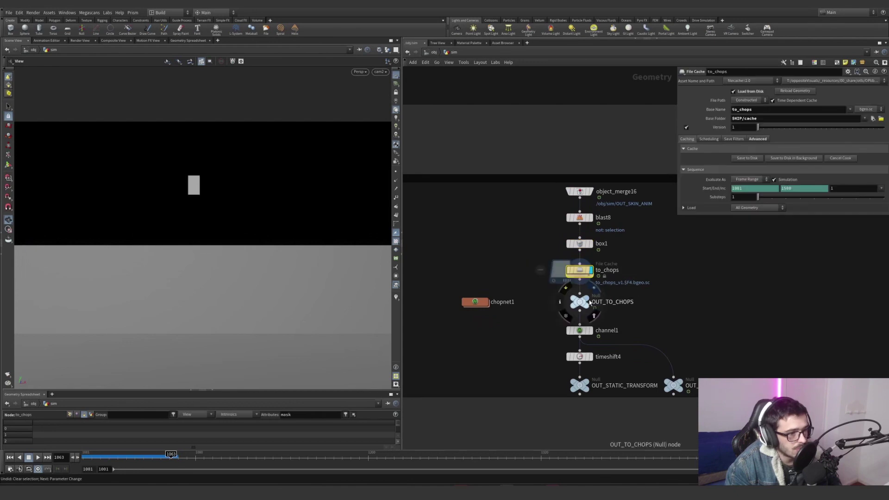
{"action": "left_click", "coordinate": [578, 330]}
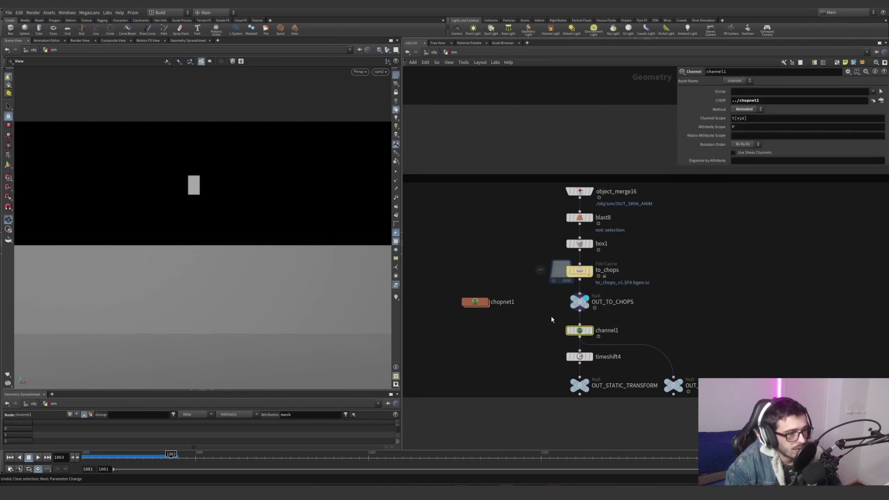
{"action": "left_click_drag", "start_coordinate": [565, 319], "coordinate": [642, 184]}
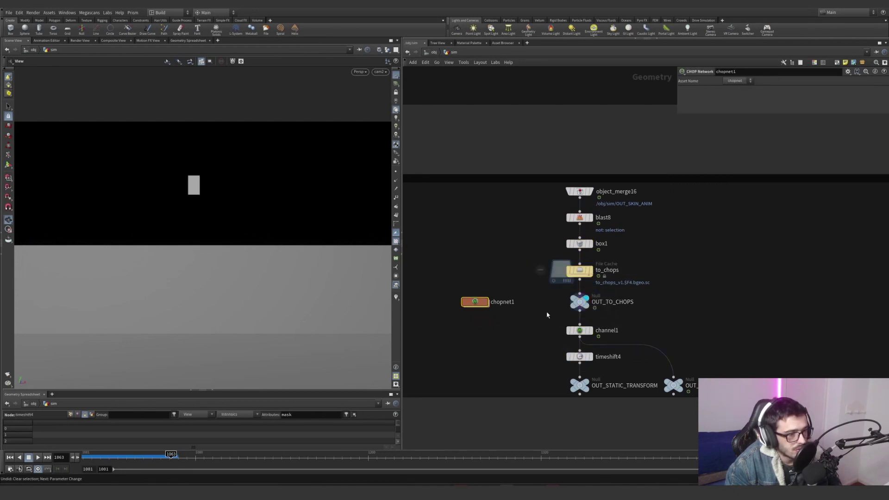
Show dependency links for selected nodes and trace how chopnet1 connects to OUT_TO_CHOPS and channel1.
{"action": "left_click", "coordinate": [449, 62]}
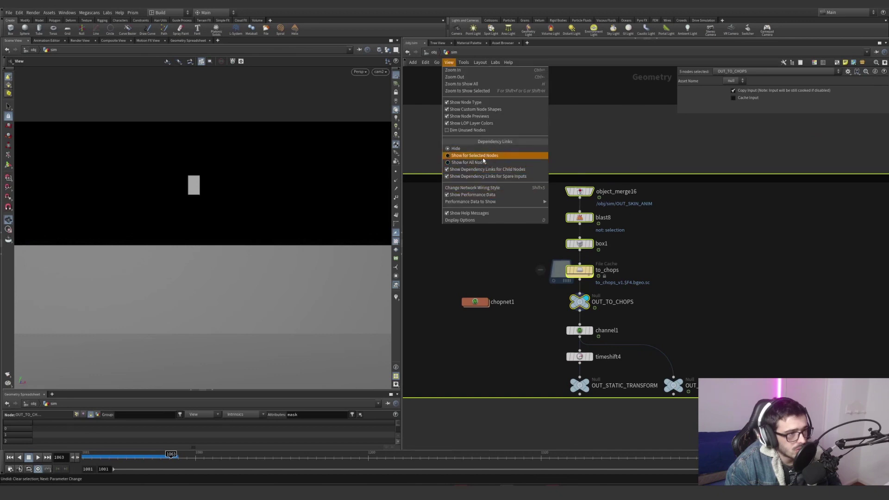
{"action": "left_click", "coordinate": [483, 159]}
{"action": "left_click", "coordinate": [541, 284]}
{"action": "left_click", "coordinate": [585, 300]}
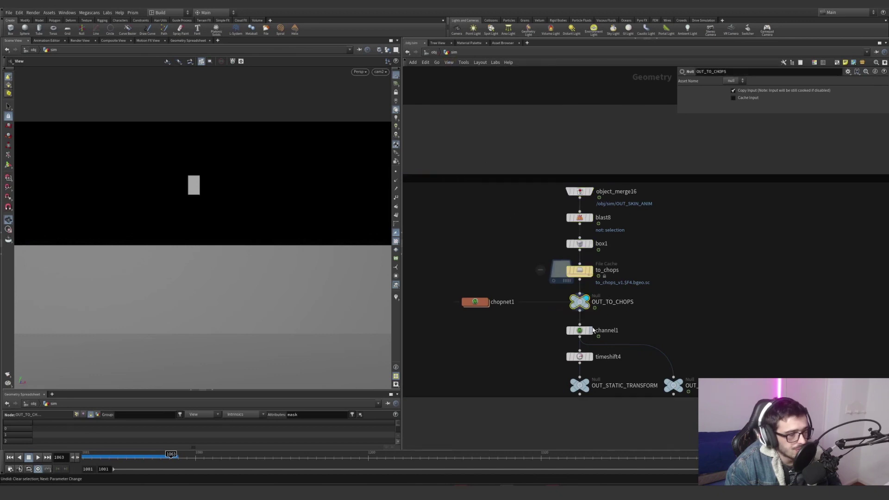
{"action": "left_click", "coordinate": [607, 330]}
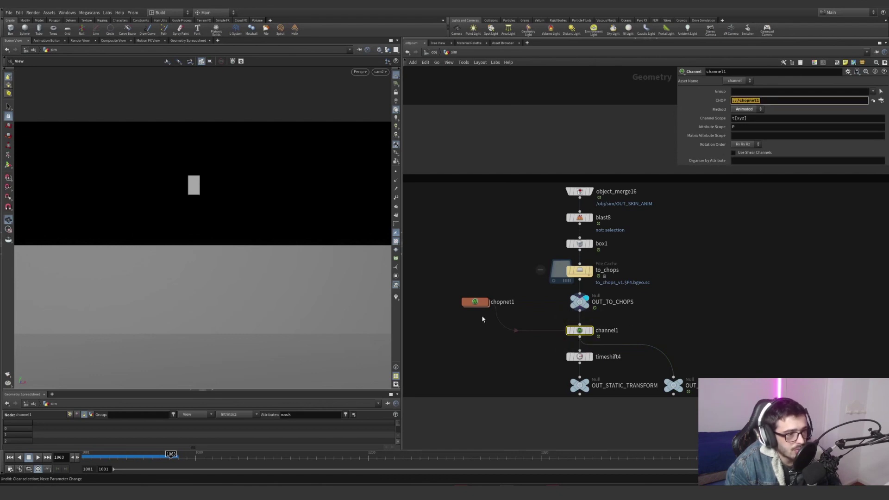
{"action": "left_click", "coordinate": [580, 303]}
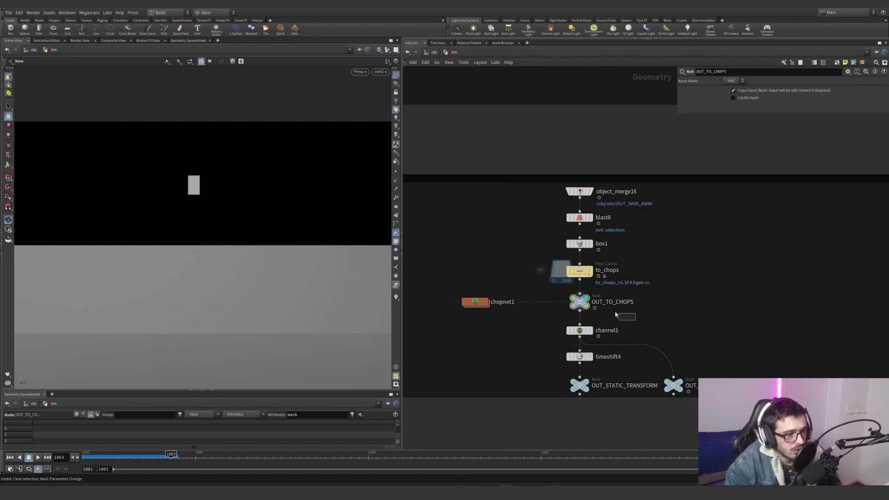
Enter chopnet1 and examine the SOP path and attribute scope set on geometry1.
{"action": "double_click", "coordinate": [474, 304]}
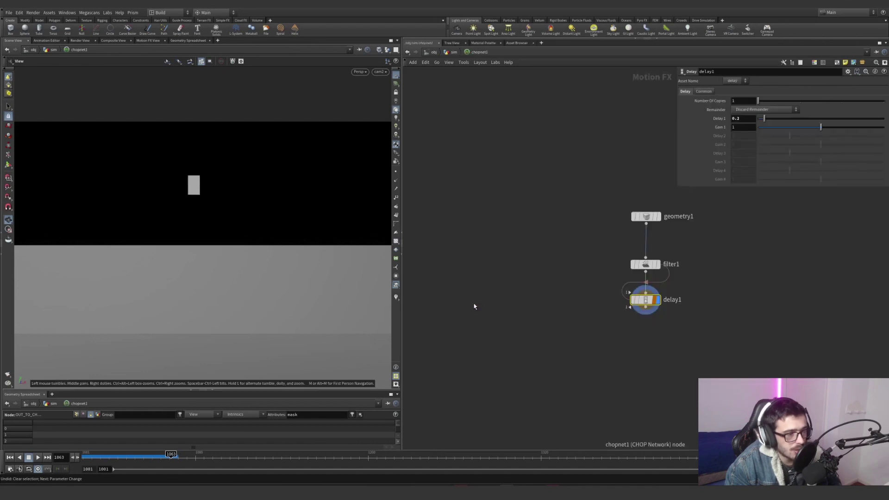
{"action": "left_click", "coordinate": [579, 234]}
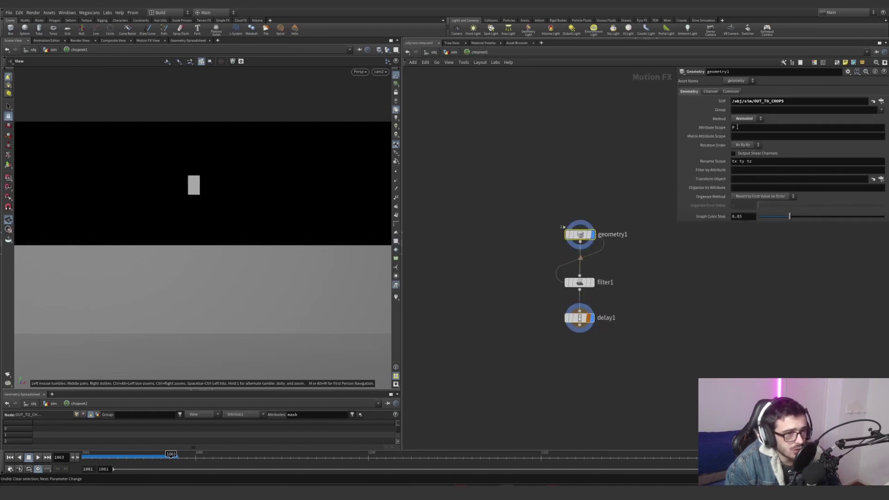
{"action": "key", "text": "u"}
{"action": "double_click", "coordinate": [477, 301]}
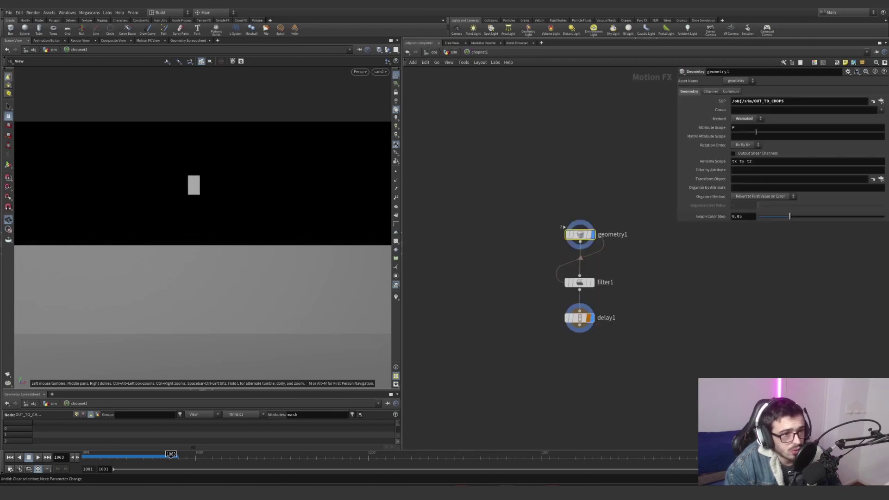
{"action": "left_click_drag", "start_coordinate": [636, 205], "coordinate": [539, 258]}
Open the Motion FX view and frame the channel curves of chopnet1 over the whole animation range.
{"action": "left_click", "coordinate": [133, 14]}
{"action": "left_click", "coordinate": [138, 22]}
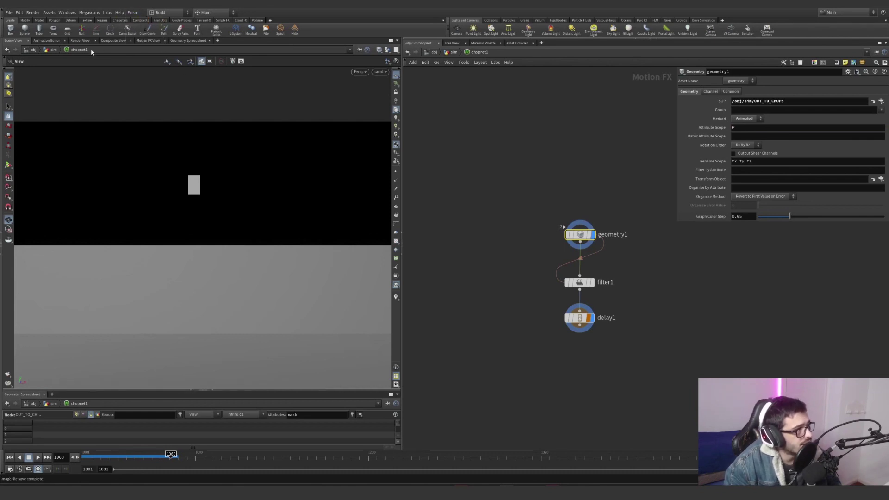
{"action": "left_click", "coordinate": [47, 41]}
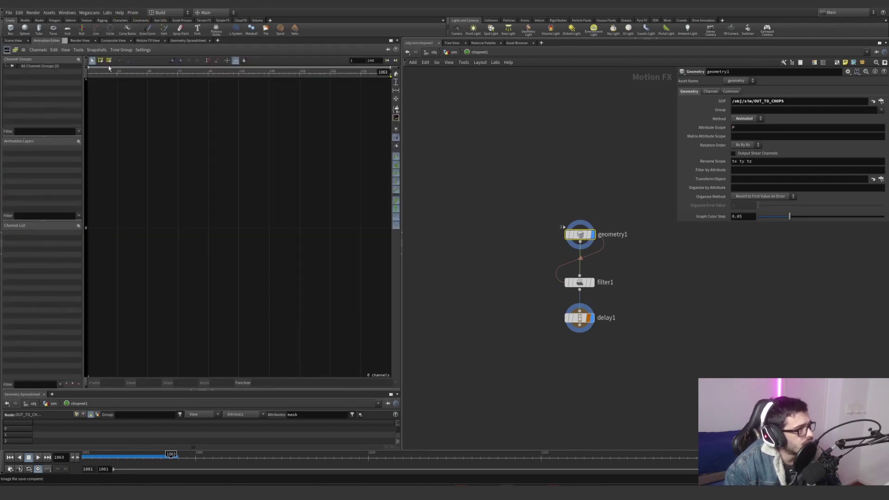
{"action": "left_click", "coordinate": [148, 41]}
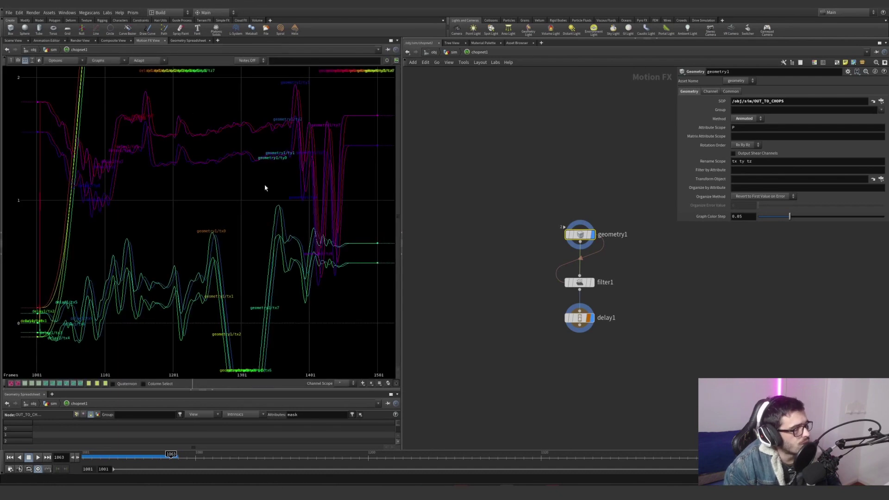
{"action": "right_click_drag", "start_coordinate": [258, 178], "coordinate": [273, 248]}
{"action": "right_click_drag", "start_coordinate": [250, 200], "coordinate": [185, 274]}
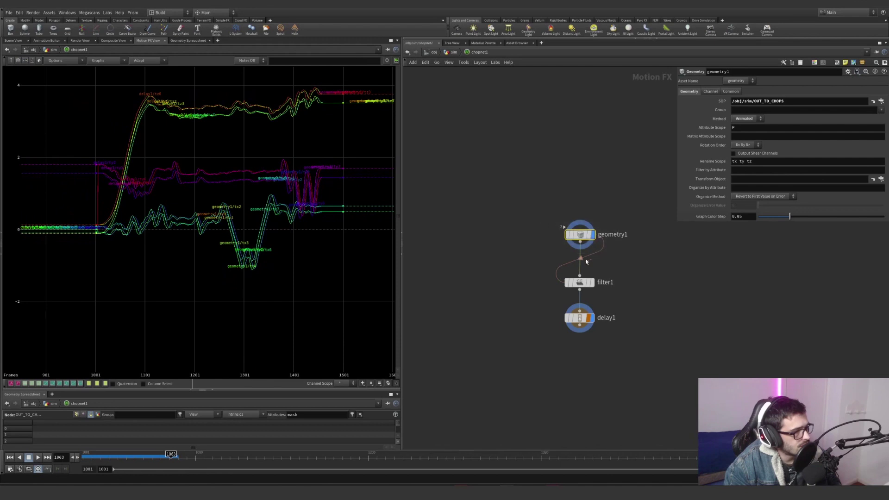
Toggle the displayed curves among geometry1, filter1 and delay1, and inspect filter1's Gaussian filter settings.
{"action": "left_click", "coordinate": [596, 251]}
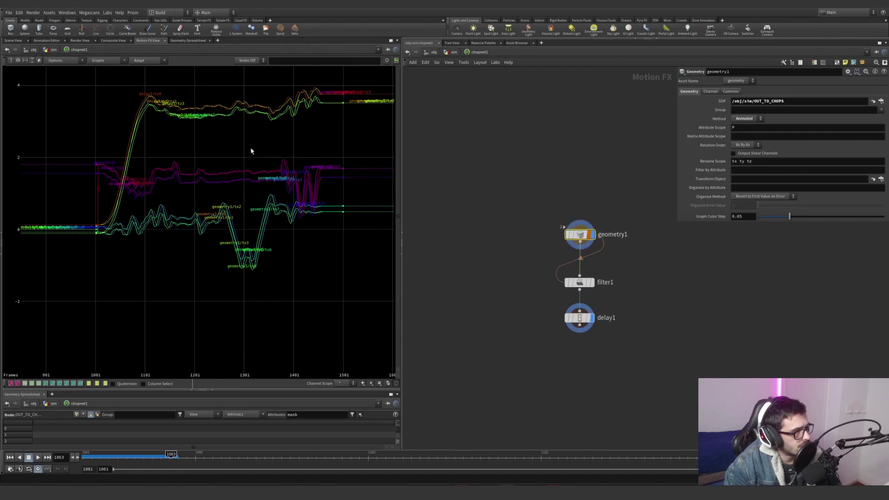
{"action": "left_click", "coordinate": [593, 282]}
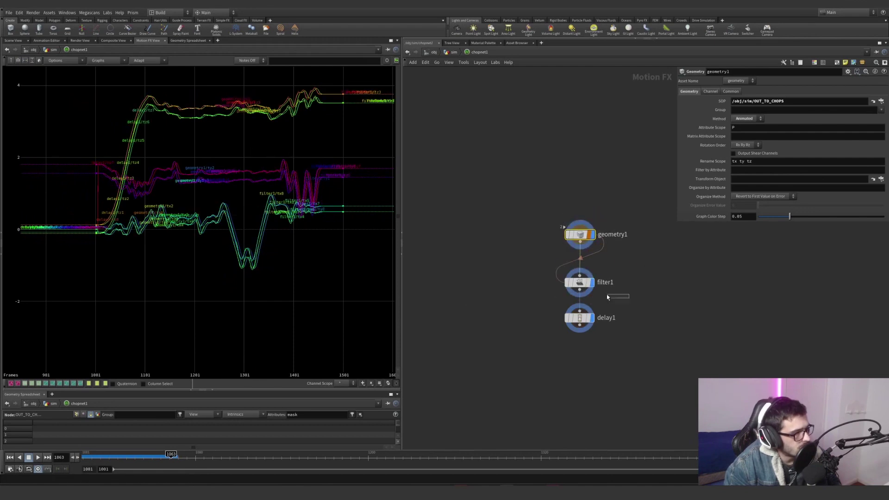
{"action": "left_click", "coordinate": [593, 318]}
{"action": "left_click", "coordinate": [592, 282]}
{"action": "left_click_drag", "start_coordinate": [616, 251], "coordinate": [589, 234]}
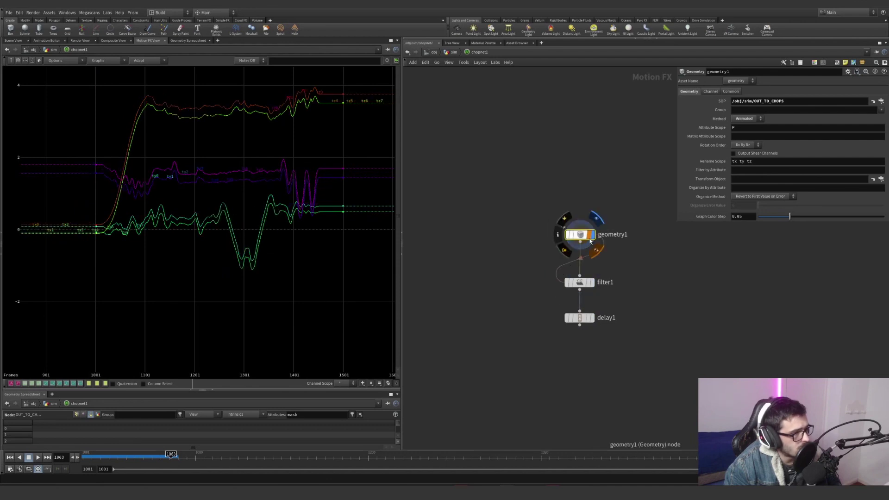
{"action": "left_click", "coordinate": [596, 284]}
{"action": "left_click", "coordinate": [579, 283]}
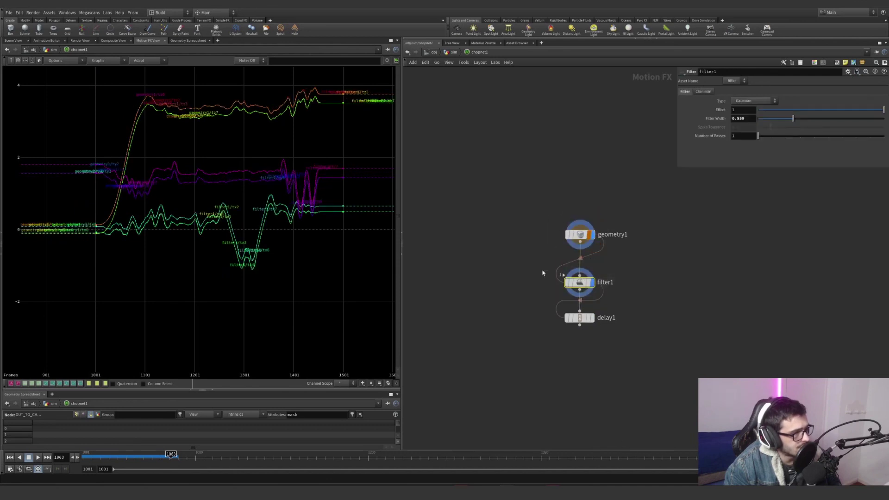
Compare the raw geometry1 curves closely with the filter1 and delay1 curves around frames 1301 to 1361.
{"action": "key", "text": "ctrl+z"}
{"action": "scroll", "coordinate": [260, 135], "scroll_direction": "up", "scroll_amount": 10}
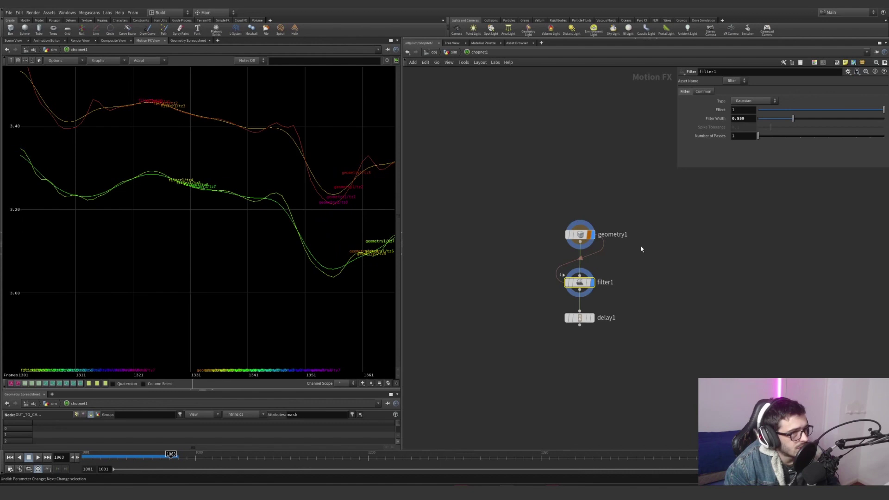
{"action": "key", "text": "ctrl+z"}
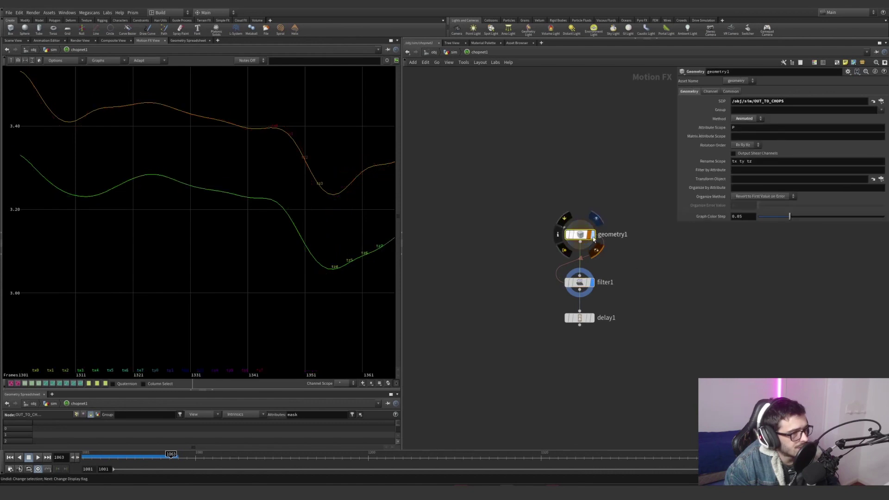
{"action": "mouse_move", "coordinate": [590, 241]}
{"action": "left_click", "coordinate": [592, 318]}
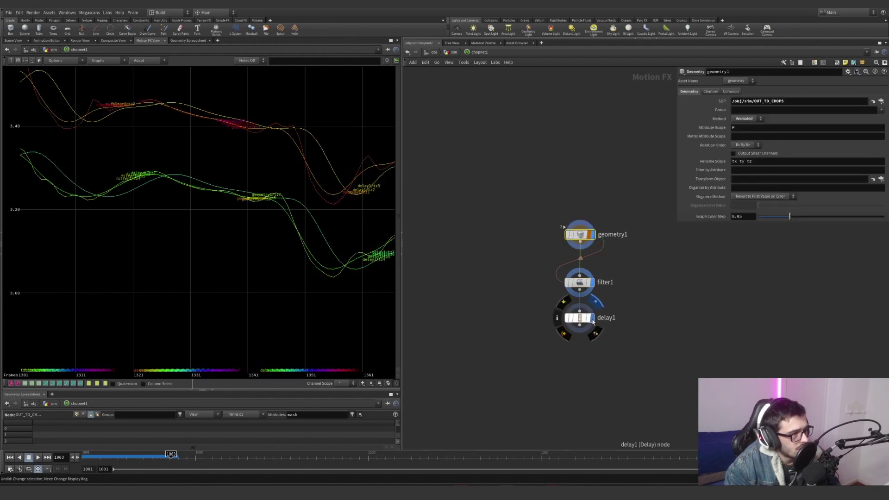
{"action": "left_click", "coordinate": [591, 282]}
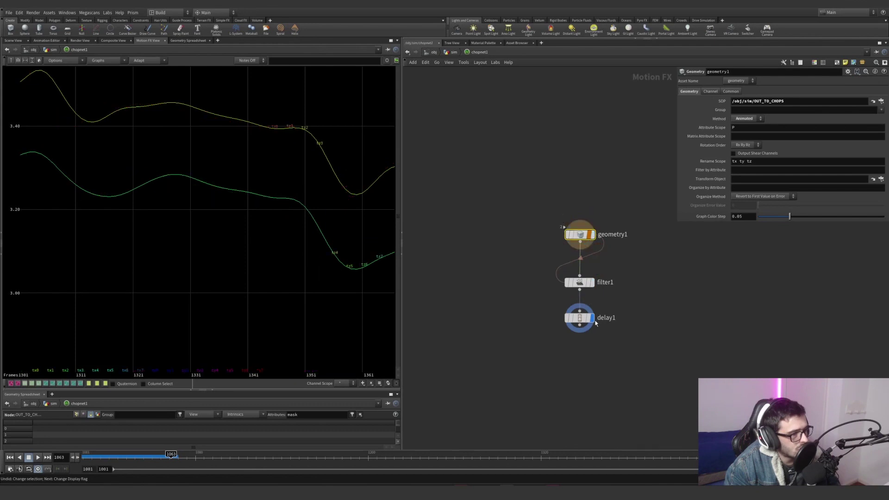
Try a Delay 1 value of 0 on delay1, and undo the change.
{"action": "left_click", "coordinate": [579, 318]}
{"action": "right_click_drag", "start_coordinate": [273, 186], "coordinate": [175, 241]}
{"action": "left_click_drag", "start_coordinate": [764, 119], "coordinate": [761, 123]}
{"action": "key", "text": "ctrl+z"}
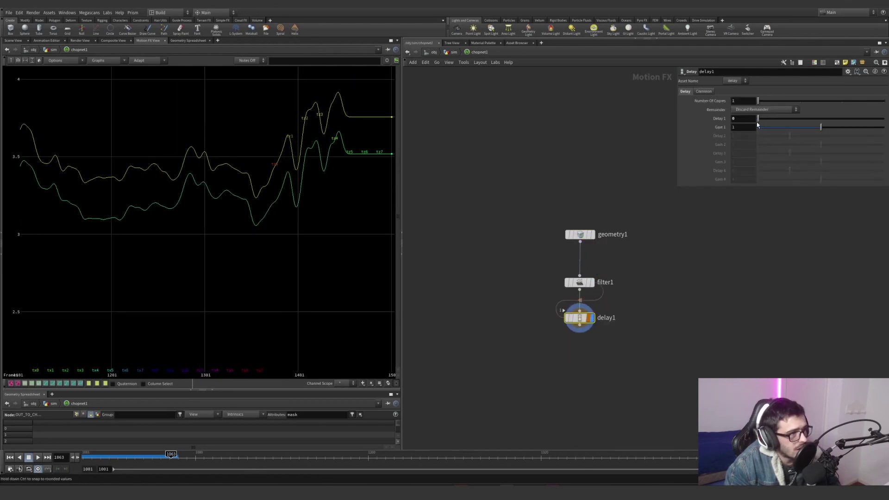
{"action": "scroll", "coordinate": [652, 304], "scroll_direction": "down", "scroll_amount": 1}
{"action": "middle_click_drag", "start_coordinate": [638, 306], "coordinate": [610, 305]}
Return to the sim network's scene view at frame 1155 and examine channel1's CHOP reference to chopnet1.
{"action": "left_click", "coordinate": [452, 53]}
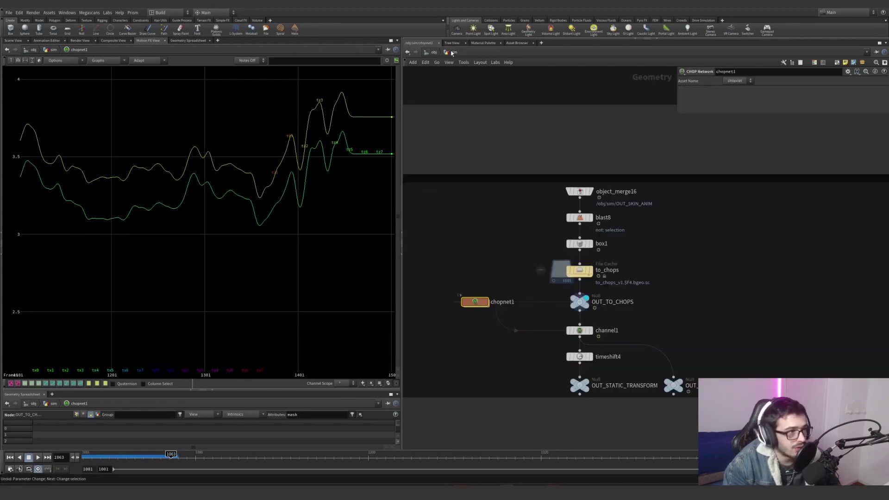
{"action": "left_click", "coordinate": [7, 41]}
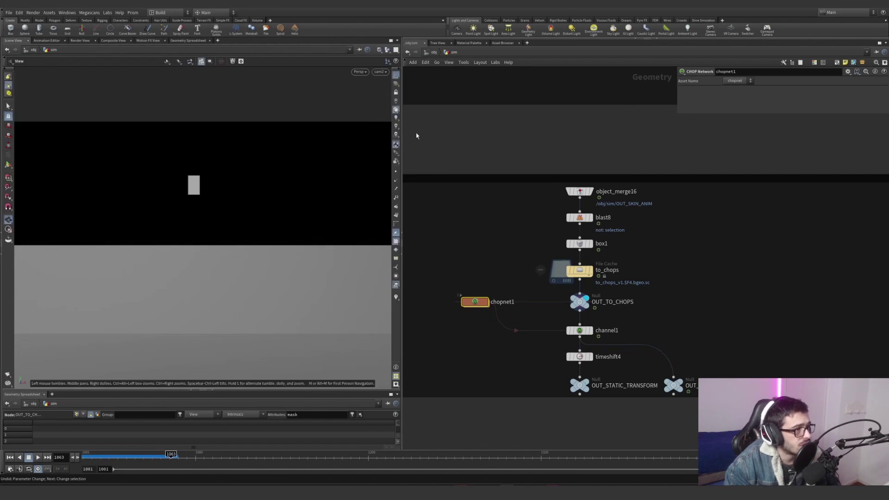
{"action": "mouse_move", "coordinate": [171, 457]}
{"action": "left_mouse_down"}
{"action": "mouse_move", "coordinate": [278, 459]}
{"action": "mouse_move", "coordinate": [304, 467]}
{"action": "left_mouse_up"}
{"action": "left_click", "coordinate": [579, 330]}
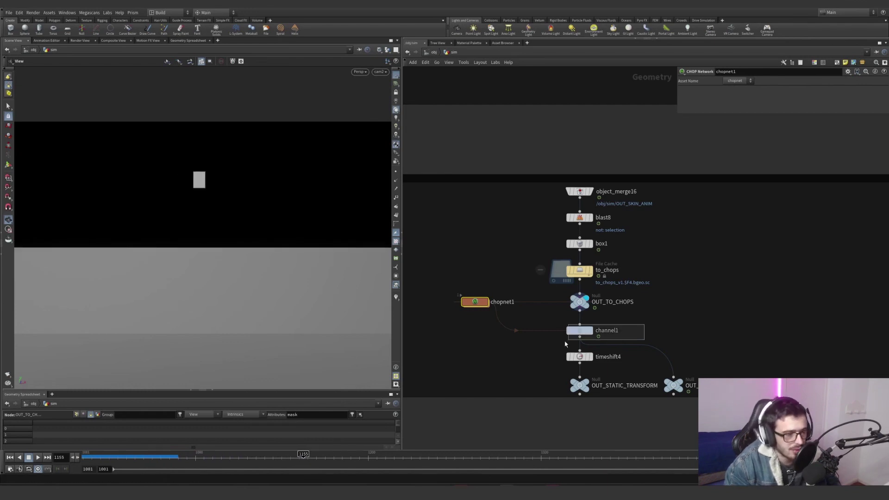
{"action": "left_click_drag", "start_coordinate": [475, 302], "coordinate": [767, 100]}
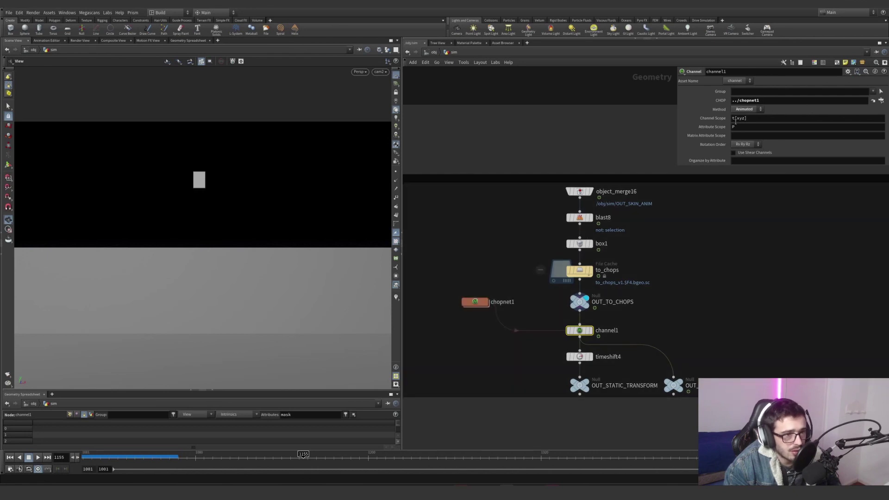
Display timeshift4, OUT_STATIC_TRANSFORM and OUT_ANIM_TRANSFORM in turn to compare the static and animated boxes.
{"action": "middle_click_drag", "start_coordinate": [621, 363], "coordinate": [621, 311]}
{"action": "scroll", "coordinate": [619, 311], "scroll_direction": "up", "scroll_amount": 1}
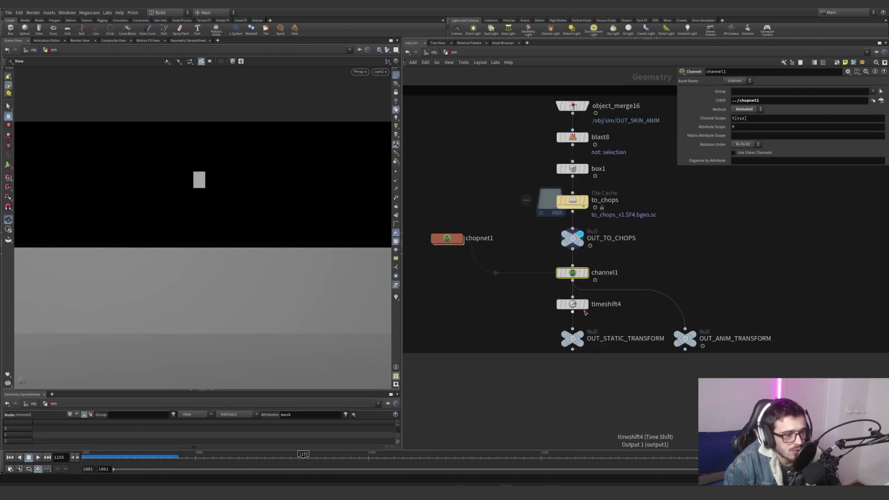
{"action": "left_click", "coordinate": [586, 308]}
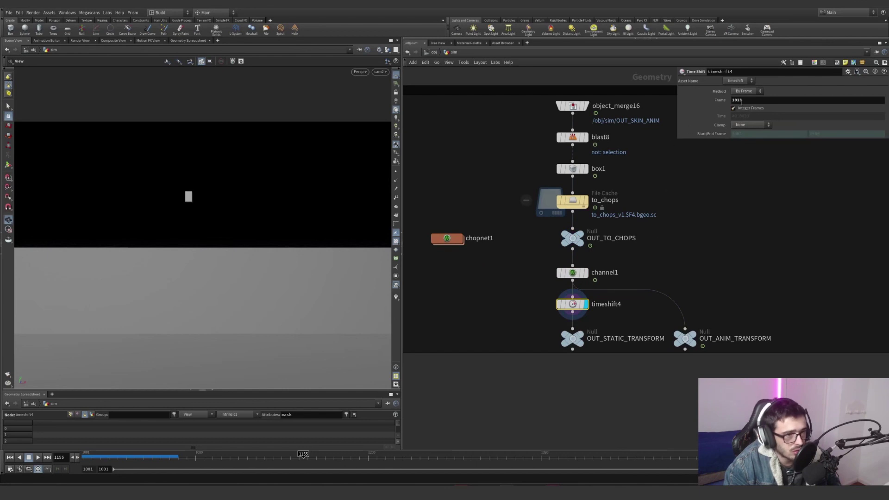
{"action": "left_click", "coordinate": [573, 339]}
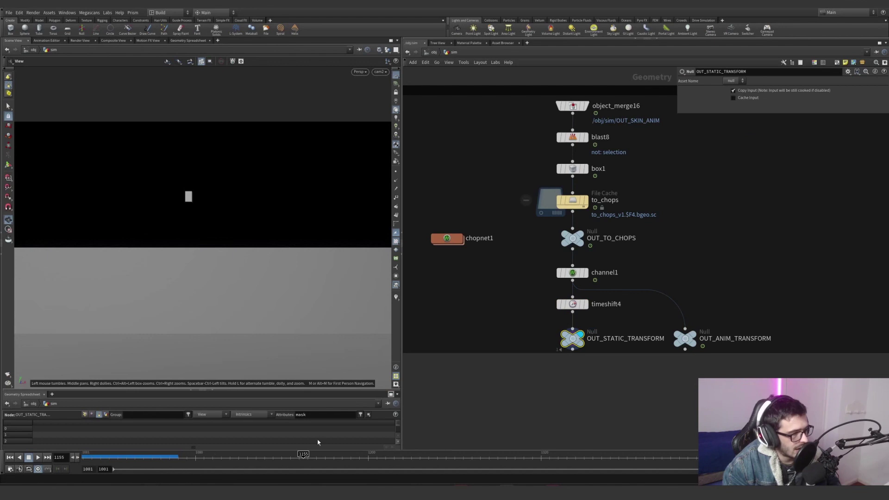
{"action": "left_click", "coordinate": [685, 339]}
{"action": "left_click_drag", "start_coordinate": [737, 312], "coordinate": [614, 374]}
{"action": "left_click_drag", "start_coordinate": [755, 296], "coordinate": [642, 373]}
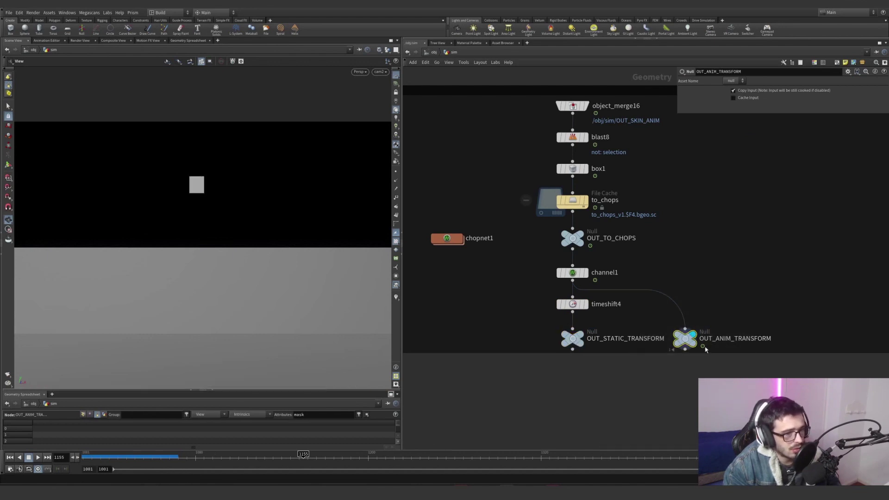
Scrub the timeline to frame 1341 to watch the OUT_ANIM_TRANSFORM box move.
{"action": "scroll", "coordinate": [793, 303], "scroll_direction": "down", "scroll_amount": 1}
{"action": "middle_click_drag", "start_coordinate": [794, 303], "coordinate": [762, 304]}
{"action": "right_click", "coordinate": [206, 459]}
{"action": "left_click", "coordinate": [200, 458]}
{"action": "left_click_drag", "start_coordinate": [200, 458], "coordinate": [572, 456]}
Go up to the object level and examine the parameters of null1 and extractgeo1 above cam2.
{"action": "left_click", "coordinate": [433, 52]}
{"action": "scroll", "coordinate": [531, 257], "scroll_direction": "down", "scroll_amount": 3}
{"action": "scroll", "coordinate": [525, 220], "scroll_direction": "up", "scroll_amount": 4}
{"action": "middle_click_drag", "start_coordinate": [531, 257], "coordinate": [543, 292]}
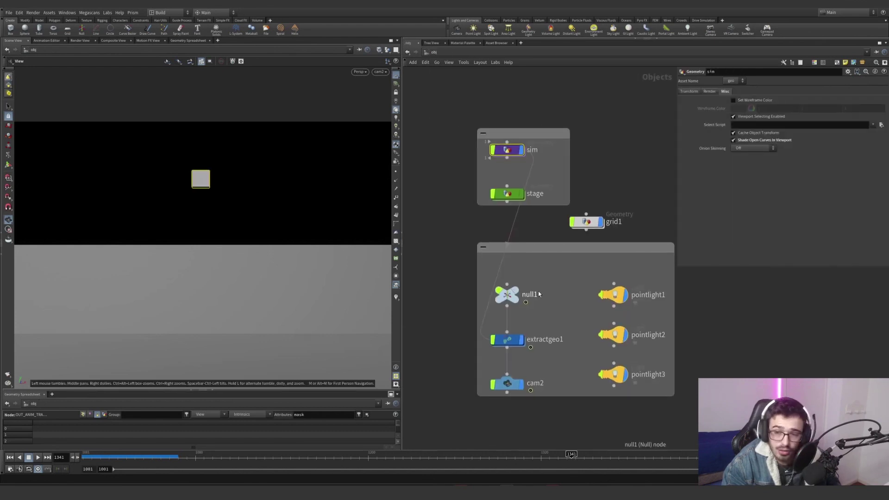
{"action": "double_click", "coordinate": [507, 149]}
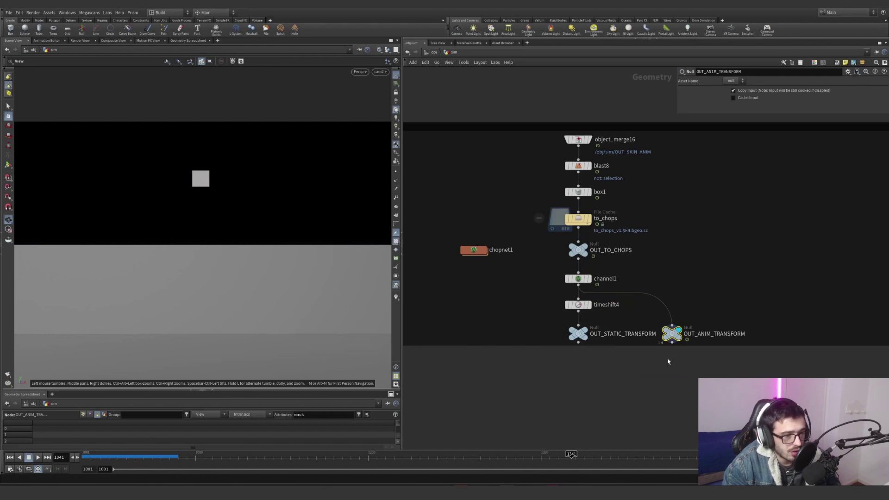
{"action": "key", "text": "u"}
{"action": "left_click", "coordinate": [514, 290]}
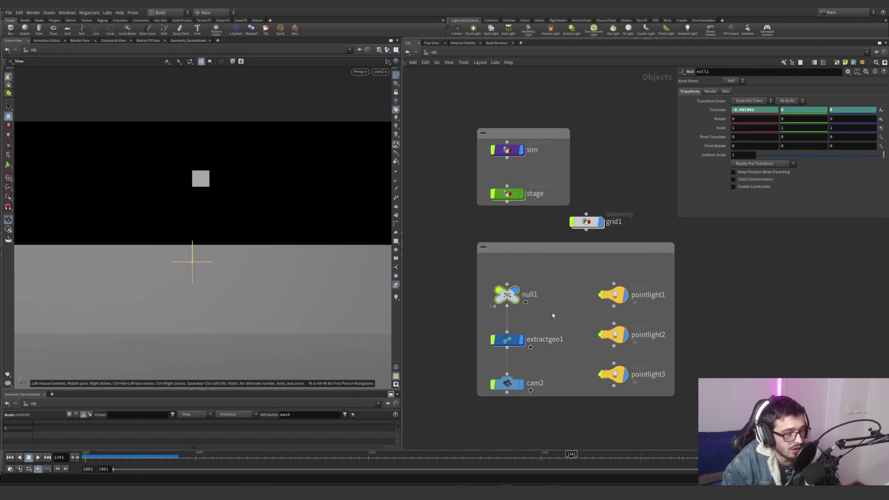
{"action": "left_click", "coordinate": [509, 340]}
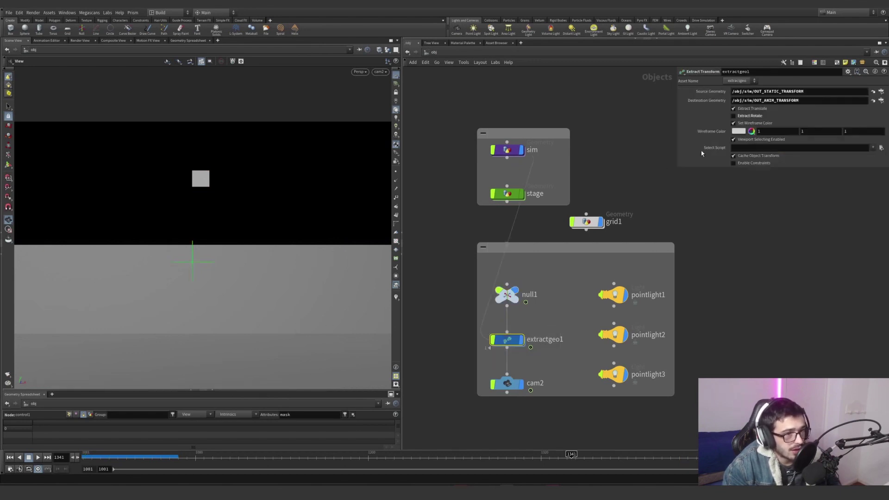
Examine extractgeo1's source and destination geometry paths, and scrub to frame 1287 with cam2 selected.
{"action": "left_click_drag", "start_coordinate": [809, 92], "coordinate": [725, 91]}
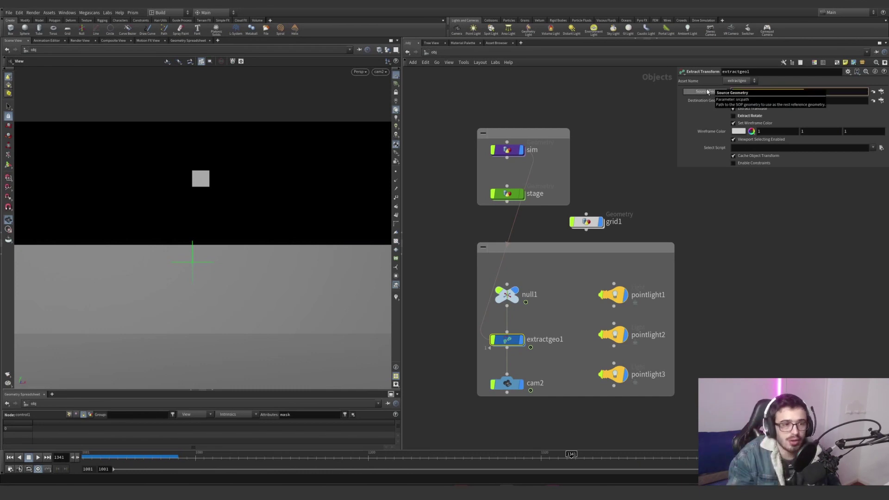
{"action": "left_click_drag", "start_coordinate": [799, 101], "coordinate": [717, 104]}
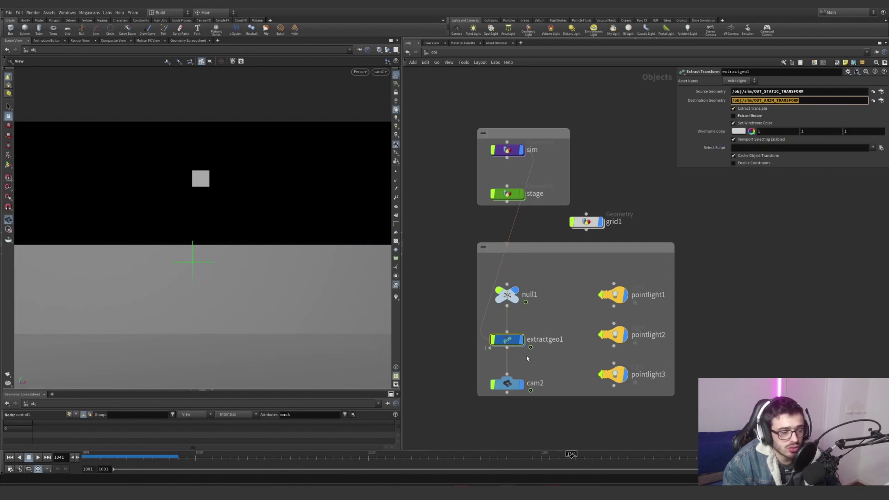
{"action": "left_click", "coordinate": [507, 383]}
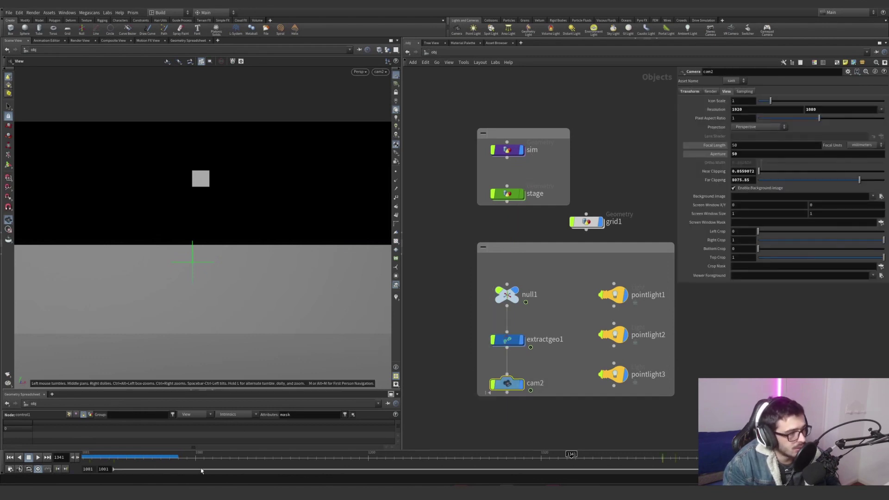
{"action": "left_click", "coordinate": [324, 455]}
{"action": "left_click_drag", "start_coordinate": [324, 455], "coordinate": [494, 455]}
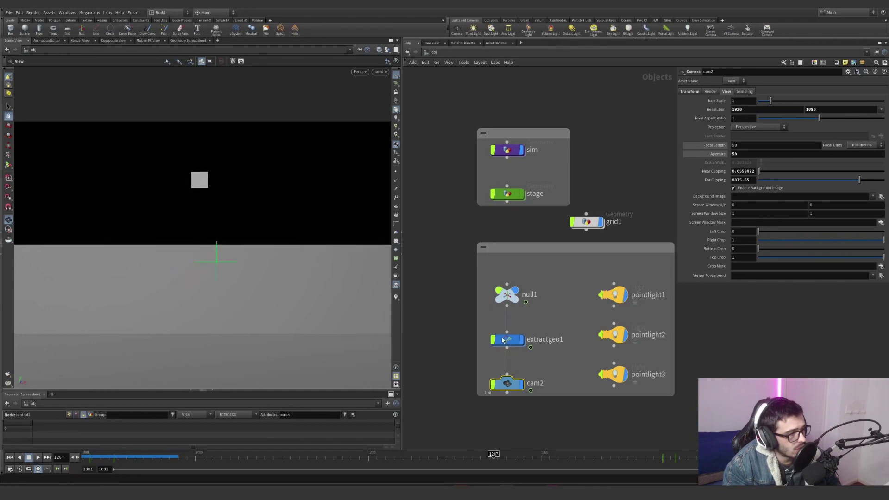
Display object_merge16 in the sim network and play the character animation through cam2 from the object level.
{"action": "double_click", "coordinate": [505, 150]}
{"action": "left_click", "coordinate": [589, 140]}
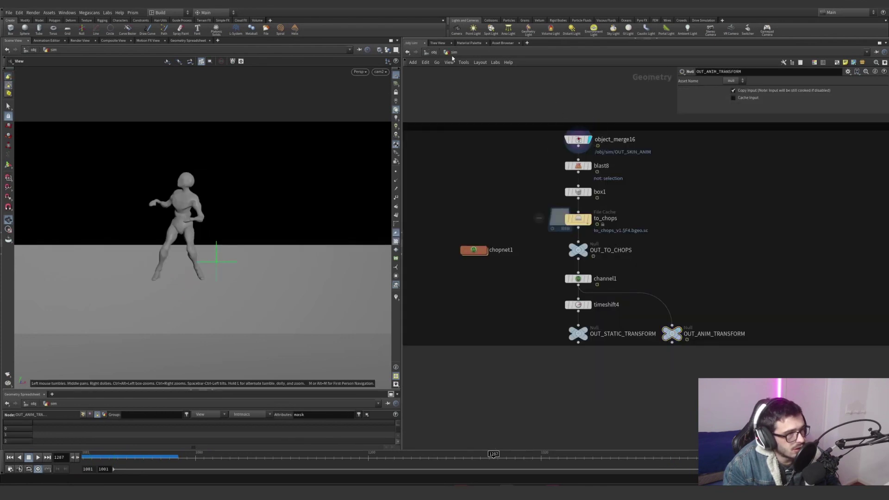
{"action": "left_click", "coordinate": [436, 52]}
{"action": "left_click", "coordinate": [38, 458]}
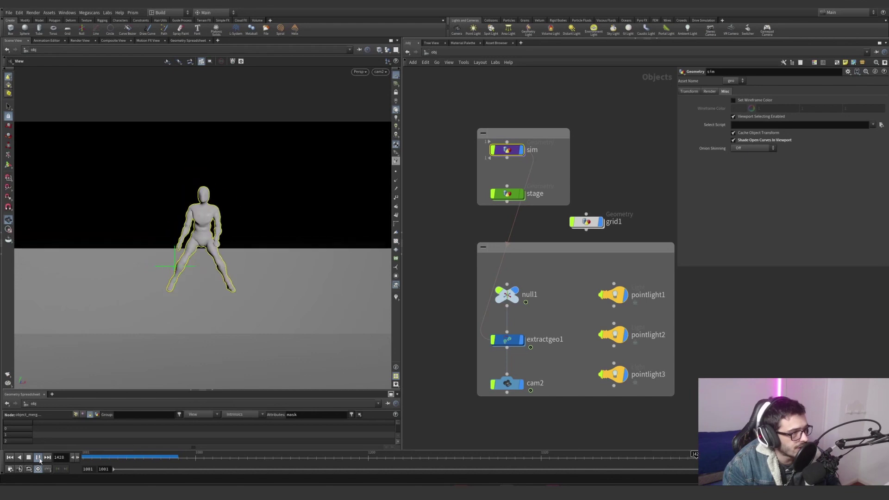
{"action": "left_click", "coordinate": [38, 457]}
Examine null1's animated translation while scrubbing the timeline to frame 1418.
{"action": "left_click", "coordinate": [507, 294]}
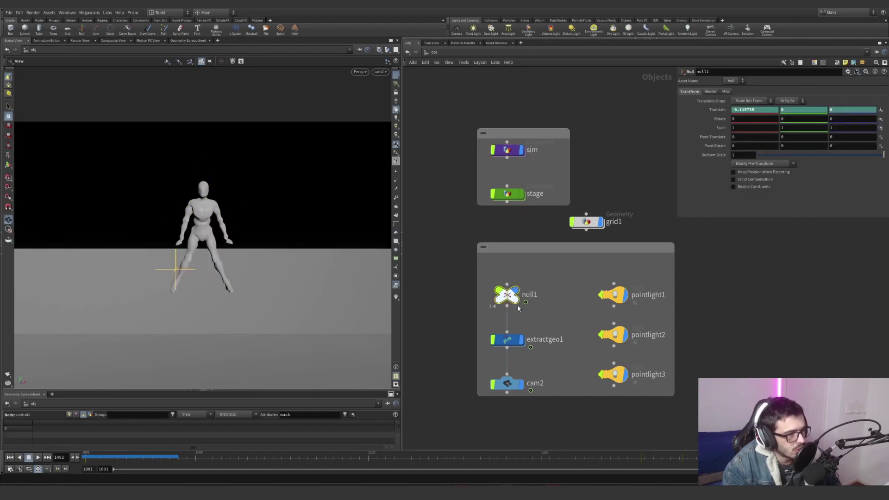
{"action": "left_click", "coordinate": [334, 454]}
{"action": "left_click_drag", "start_coordinate": [382, 454], "coordinate": [682, 456]}
Check the network inside the grid1 object and delete that object from the scene.
{"action": "left_click_drag", "start_coordinate": [573, 276], "coordinate": [637, 389]}
{"action": "double_click", "coordinate": [586, 223]}
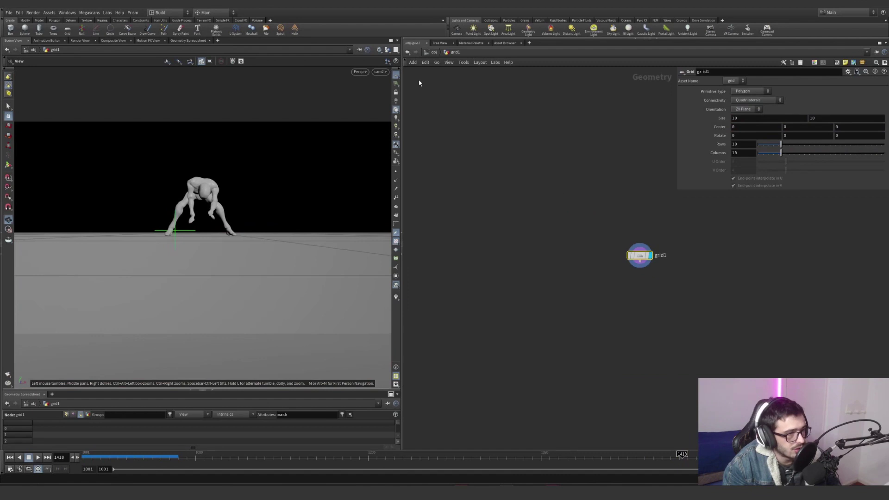
{"action": "key", "text": "u"}
{"action": "key", "text": "Delete"}
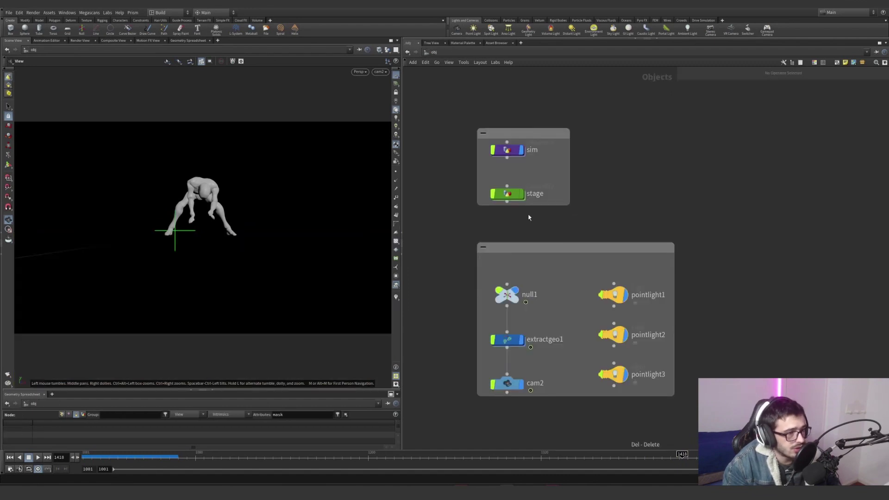
Look at the OUT_STAGE geometry inside the stage object and return to the object level.
{"action": "double_click", "coordinate": [508, 194]}
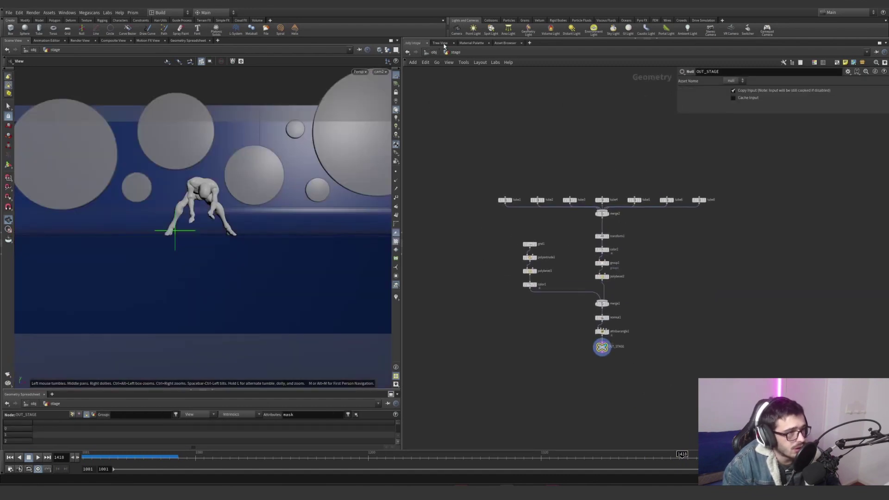
{"action": "key", "text": "u"}
{"action": "scroll", "coordinate": [605, 191], "scroll_direction": "down", "scroll_amount": 5}
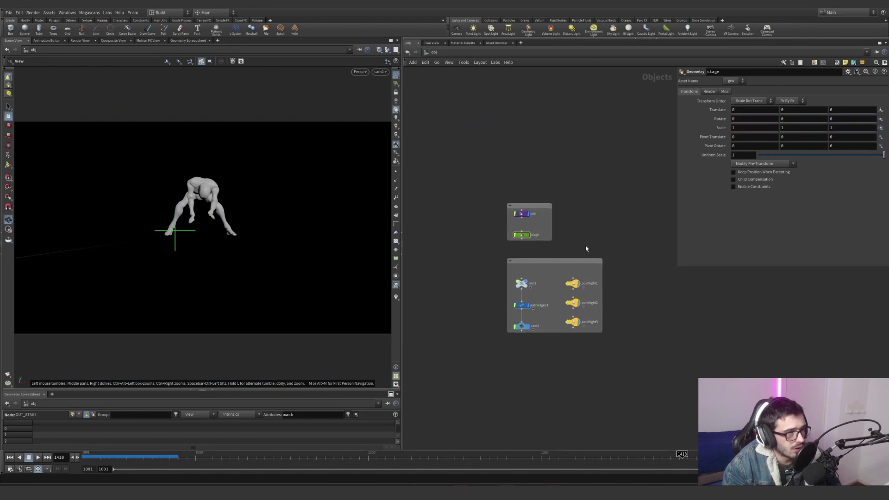
Switch to the Solaris stage network and look over its import, light and render branches.
{"action": "left_click", "coordinate": [429, 50]}
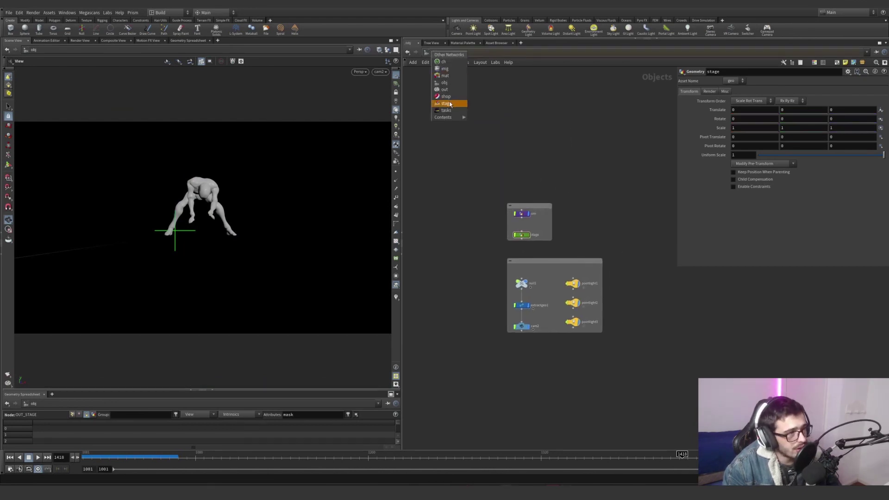
{"action": "left_click", "coordinate": [449, 104]}
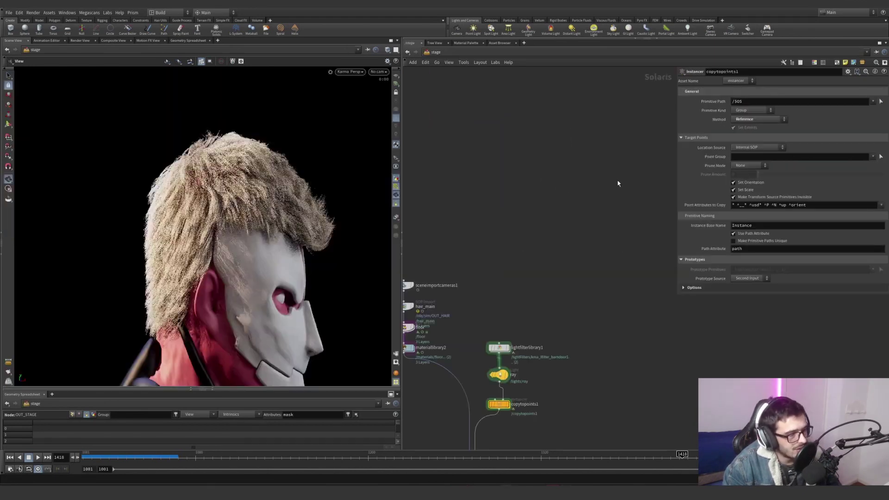
{"action": "middle_click_drag", "start_coordinate": [578, 210], "coordinate": [586, 141]}
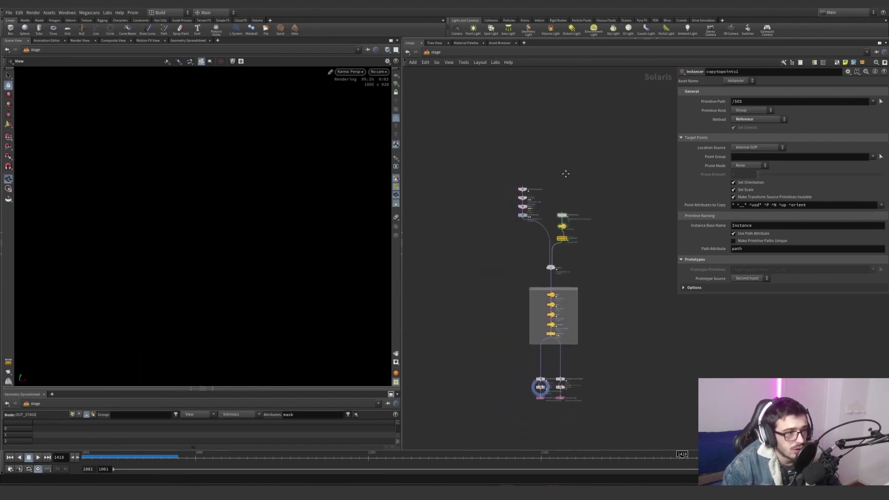
{"action": "scroll", "coordinate": [527, 187], "scroll_direction": "up", "scroll_amount": 4}
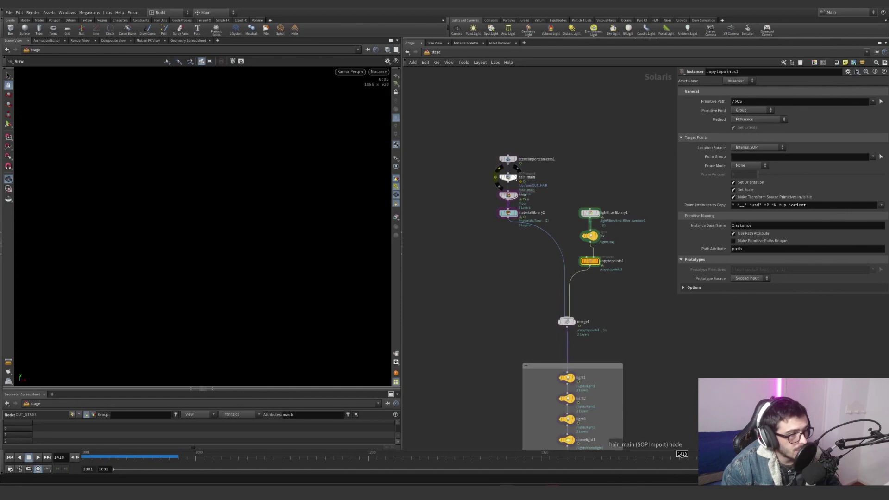
{"action": "scroll", "coordinate": [536, 236], "scroll_direction": "down", "scroll_amount": 5}
{"action": "scroll", "coordinate": [539, 348], "scroll_direction": "up", "scroll_amount": 6}
{"action": "middle_click_drag", "start_coordinate": [484, 174], "coordinate": [482, 217]}
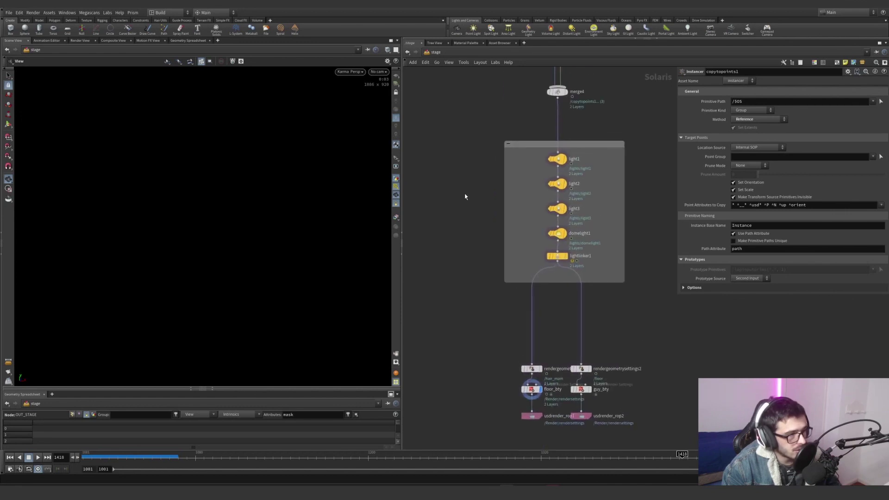
Set the Solaris viewport to look through the imported cam2 camera.
{"action": "mouse_move", "coordinate": [569, 262]}
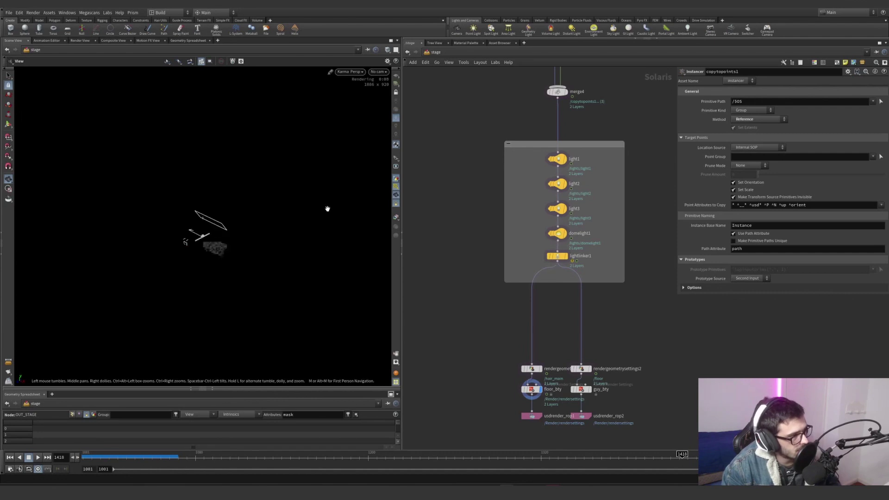
{"action": "left_click", "coordinate": [379, 72]}
{"action": "left_click", "coordinate": [385, 93]}
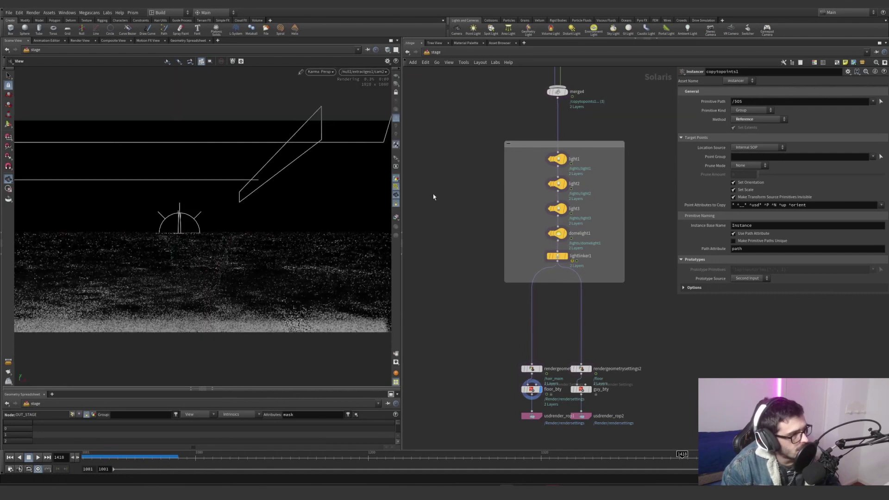
Display sceneimportcameras1 and examine its Objects path pointing to cam2.
{"action": "middle_click_drag", "start_coordinate": [442, 190], "coordinate": [460, 334]}
{"action": "scroll", "coordinate": [476, 313], "scroll_direction": "down", "scroll_amount": 4}
{"action": "scroll", "coordinate": [506, 186], "scroll_direction": "up", "scroll_amount": 5}
{"action": "left_click", "coordinate": [483, 172]}
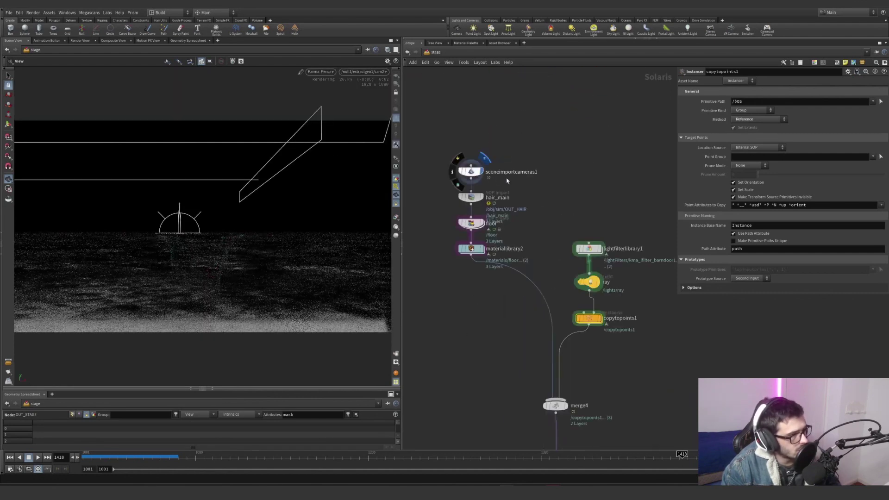
{"action": "left_click", "coordinate": [881, 127]}
{"action": "key", "text": "Escape"}
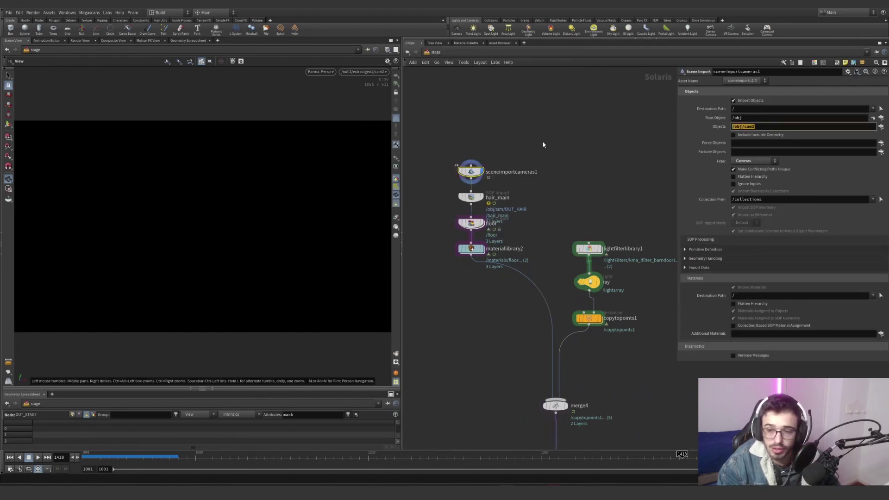
Display the hair_main SOP import at frame 1149.
{"action": "left_click", "coordinate": [483, 198]}
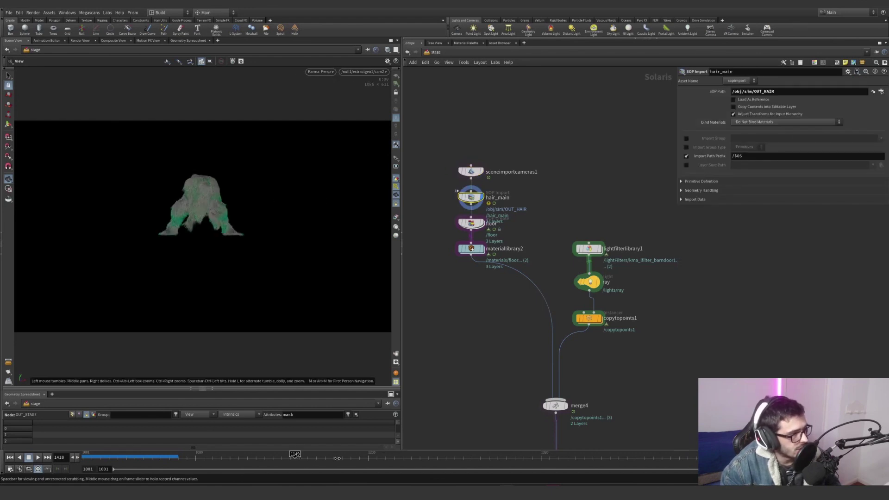
{"action": "left_click", "coordinate": [295, 457]}
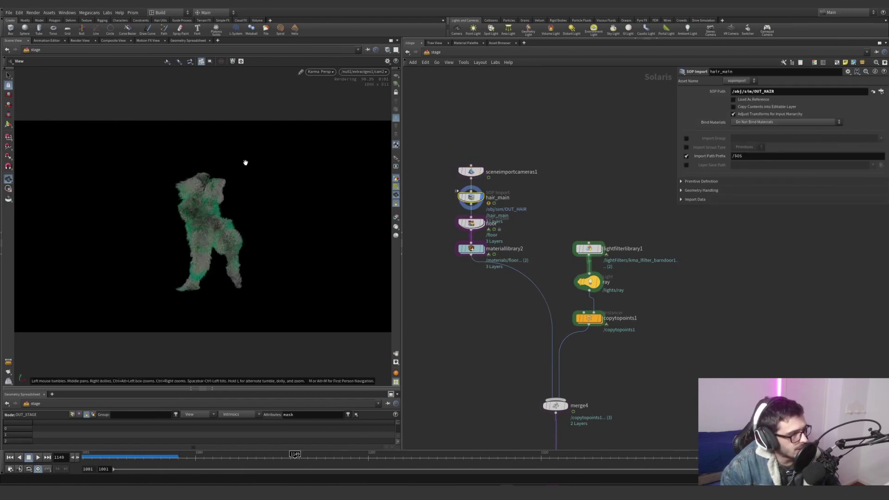
Switch the viewport from Karma to the standard perspective display and move to frame 1205.
{"action": "left_click", "coordinate": [321, 72]}
{"action": "left_click", "coordinate": [335, 170]}
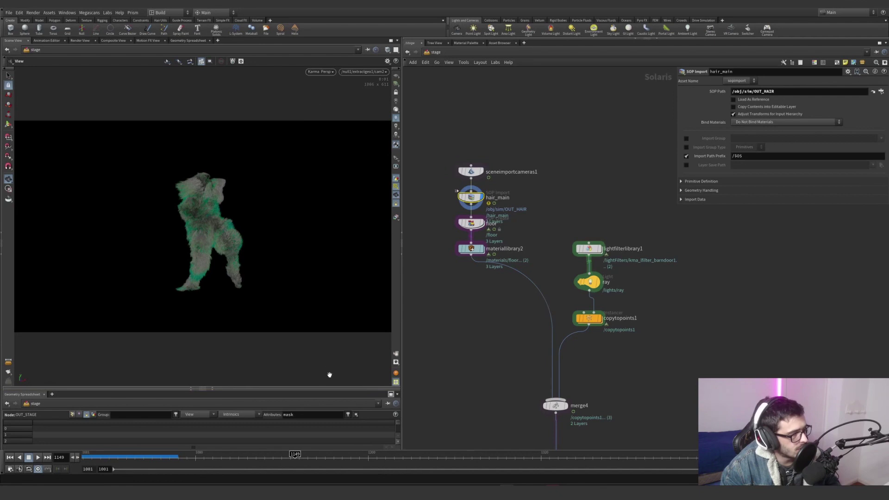
{"action": "left_click", "coordinate": [376, 458]}
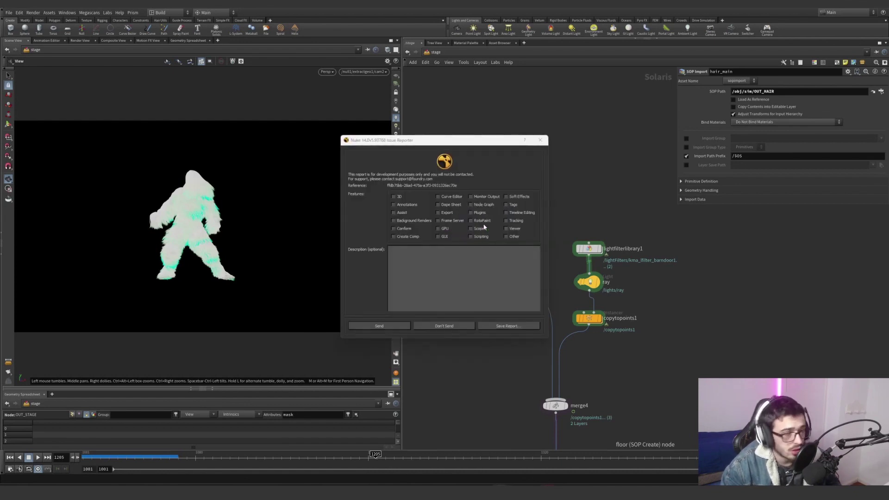
Dismiss the Nuke issue report and launch Nuke again through the system search.
{"action": "left_click", "coordinate": [540, 140]}
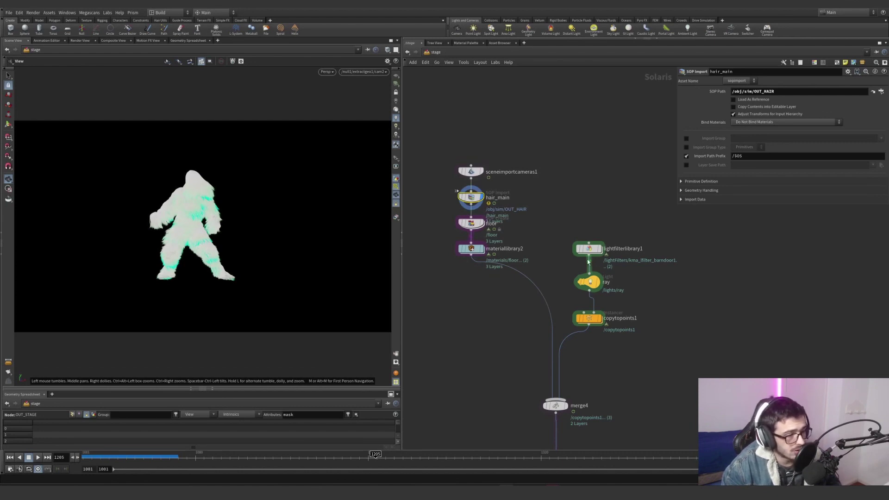
{"action": "left_click", "coordinate": [387, 485]}
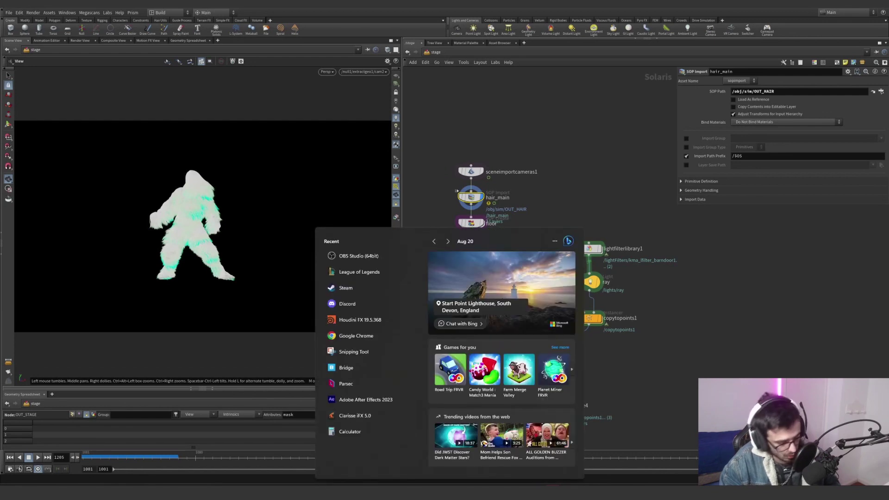
{"action": "type", "text": "nuke"}
{"action": "key", "text": "Return"}
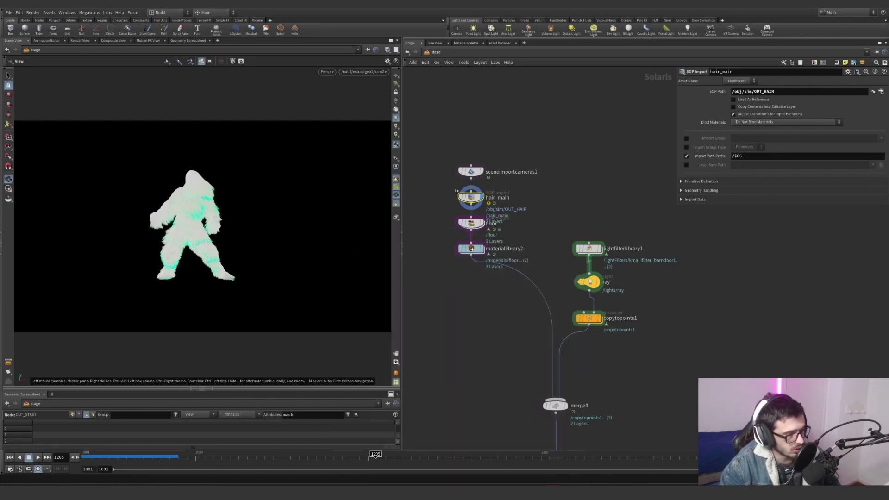
Open the floor SOP Create node's network and examine its grid1 parameters.
{"action": "left_click", "coordinate": [534, 168]}
{"action": "scroll", "coordinate": [500, 253], "scroll_direction": "up", "scroll_amount": 2}
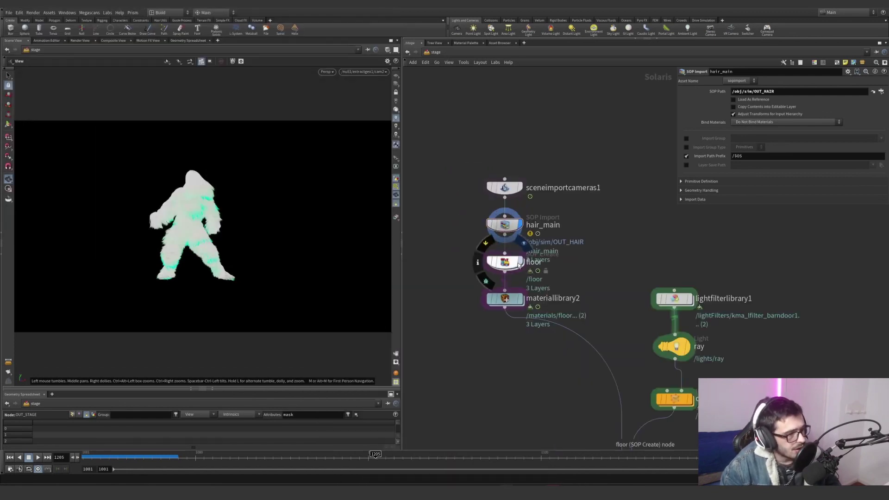
{"action": "double_click", "coordinate": [504, 263]}
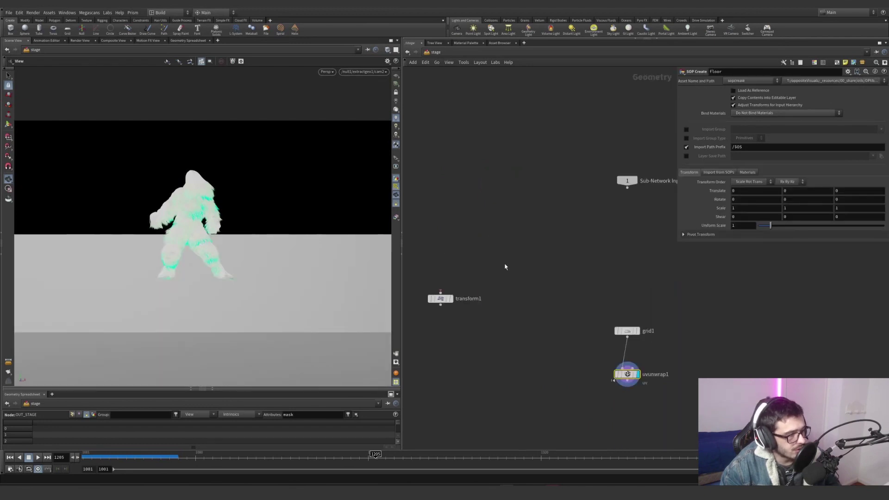
{"action": "left_click_drag", "start_coordinate": [644, 317], "coordinate": [646, 319]}
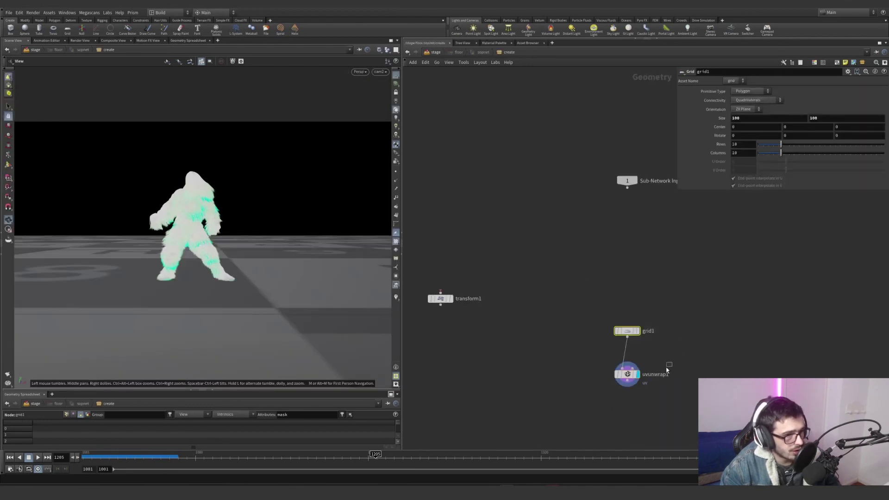
Check the uvunwrap1 settings on the floor grid, then return to stage and review materiallibrary2's material assignments.
{"action": "left_click", "coordinate": [627, 375]}
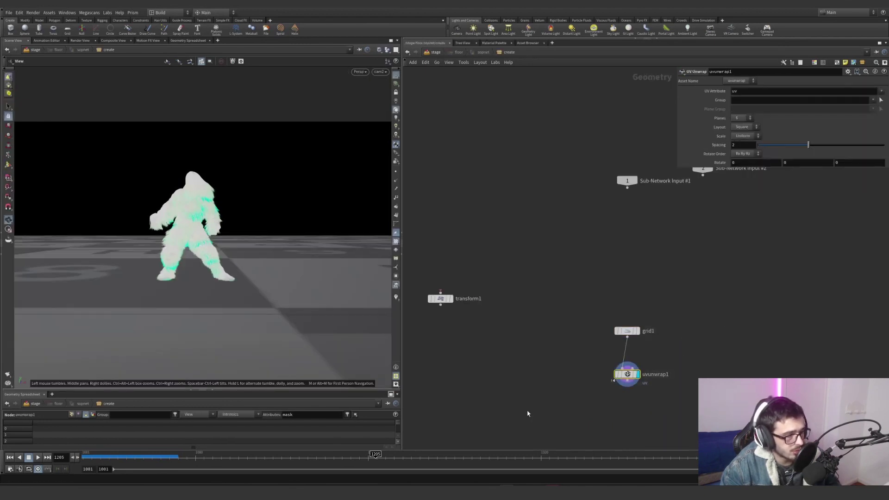
{"action": "left_click", "coordinate": [442, 52]}
{"action": "left_click", "coordinate": [505, 298]}
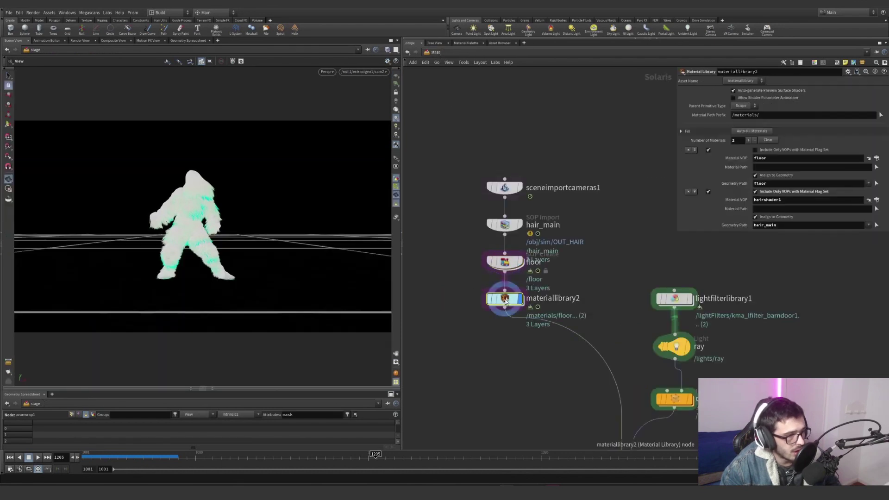
{"action": "left_click_drag", "start_coordinate": [774, 157], "coordinate": [750, 226]}
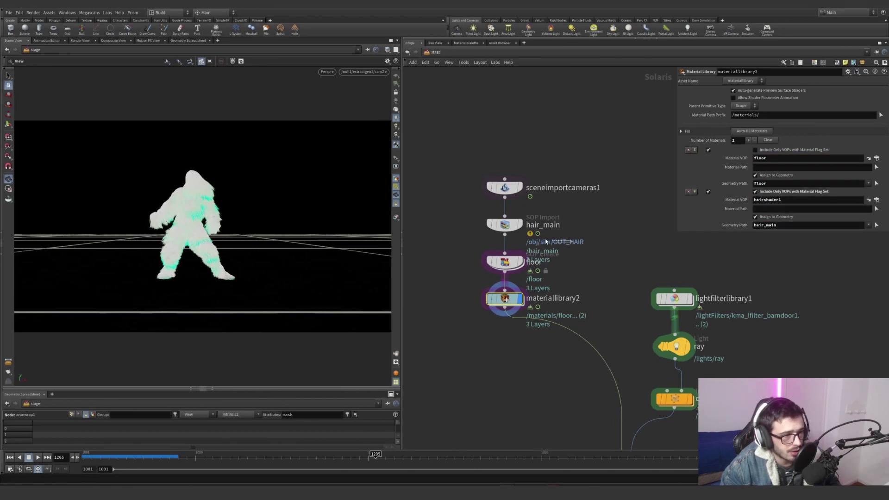
Review the hair_main and floor nodes in the stage network, then go inside materiallibrary2.
{"action": "left_click", "coordinate": [516, 229]}
{"action": "left_click", "coordinate": [517, 264]}
{"action": "left_click", "coordinate": [515, 304]}
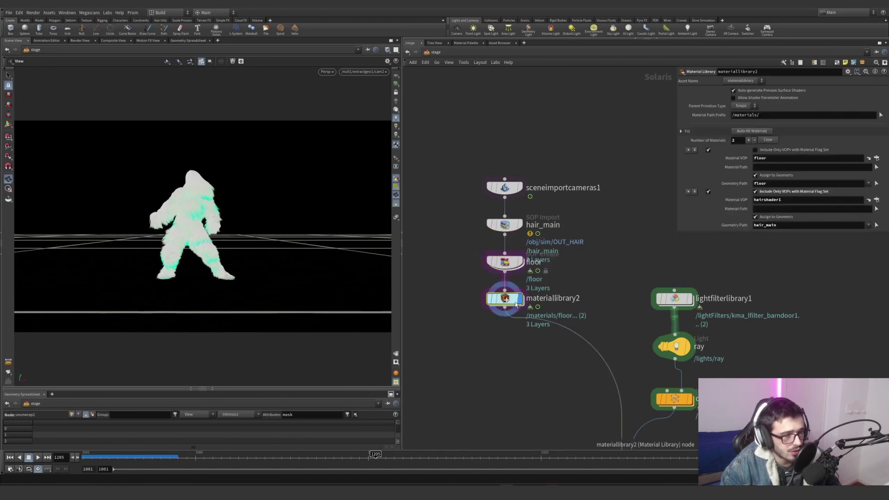
{"action": "double_click", "coordinate": [506, 300]}
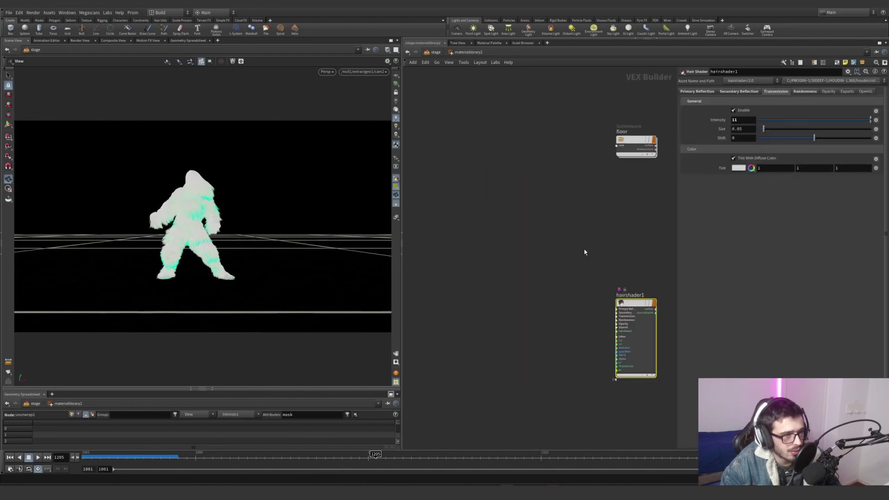
Switch the viewport renderer to Karma to preview the creature's fur up close.
{"action": "left_click", "coordinate": [333, 77]}
{"action": "left_click", "coordinate": [336, 98]}
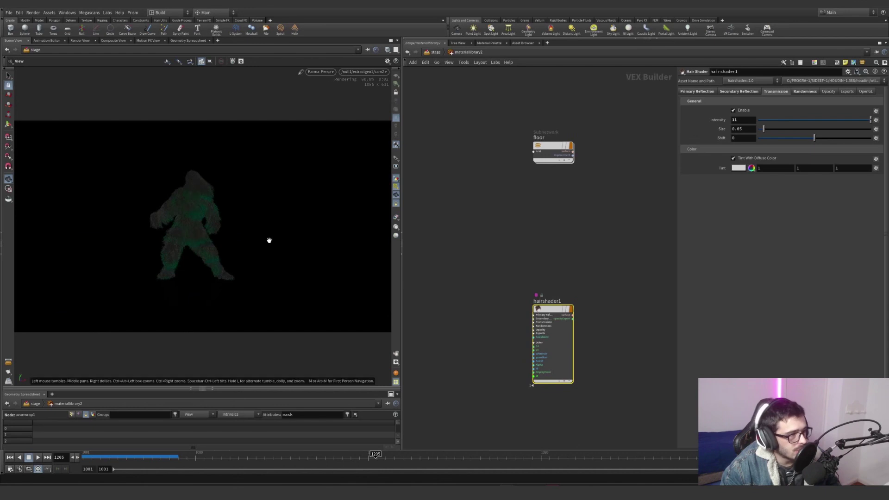
{"action": "scroll", "coordinate": [212, 216], "scroll_direction": "up", "scroll_amount": 3}
{"action": "scroll", "coordinate": [211, 216], "scroll_direction": "up", "scroll_amount": 3}
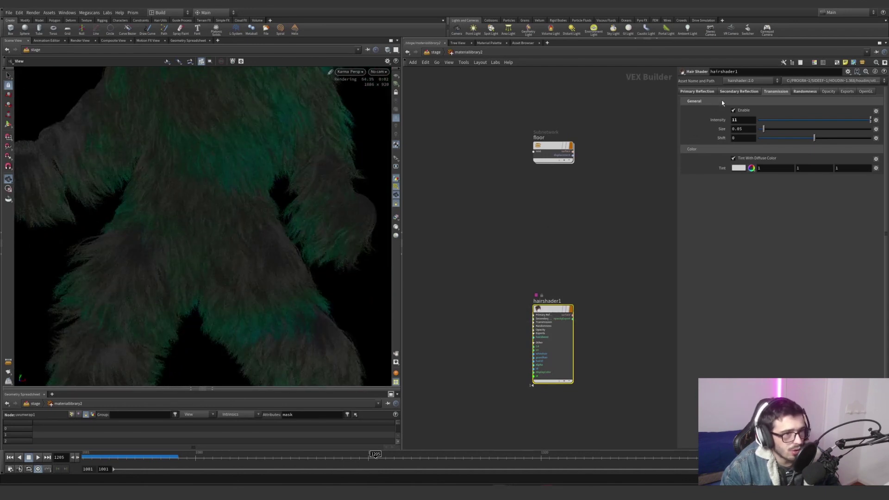
Examine the hair shader's randomness settings for diffuse hue, saturation and intensity, then return to its transmission settings.
{"action": "left_click", "coordinate": [804, 92]}
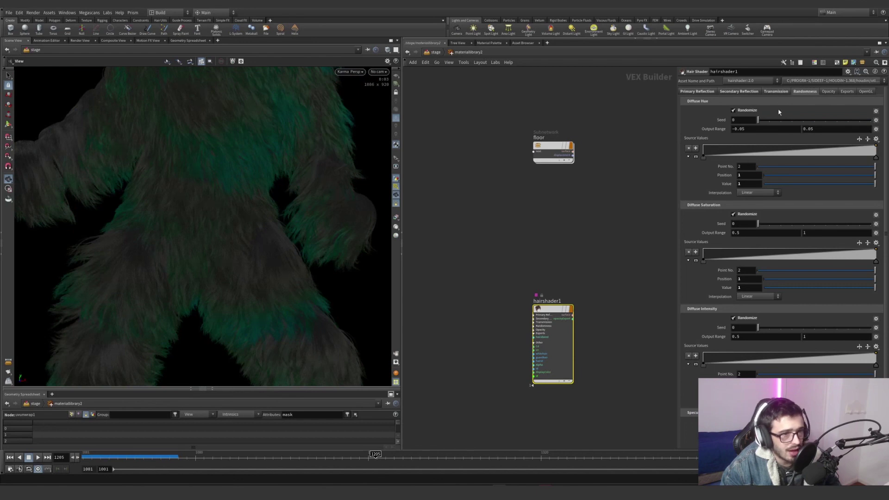
{"action": "scroll", "coordinate": [723, 290], "scroll_direction": "down", "scroll_amount": 5}
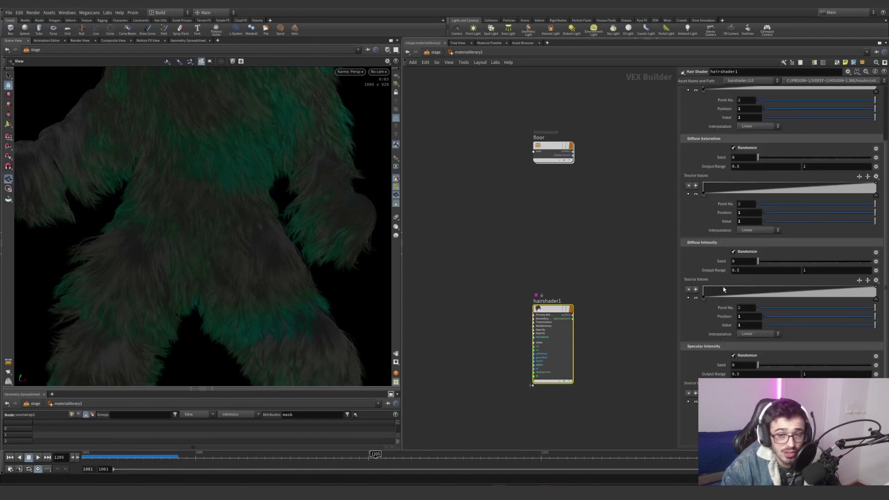
{"action": "scroll", "coordinate": [724, 278], "scroll_direction": "up", "scroll_amount": 5}
{"action": "left_click", "coordinate": [773, 92]}
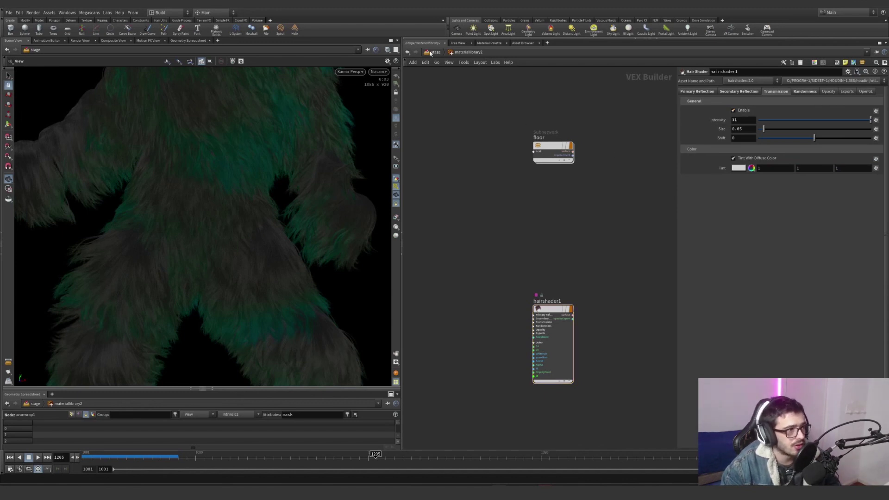
Return to the stage network and bypass the floor node and the three nodes of the ray light branch.
{"action": "key", "text": "u"}
{"action": "scroll", "coordinate": [524, 218], "scroll_direction": "up", "scroll_amount": 2}
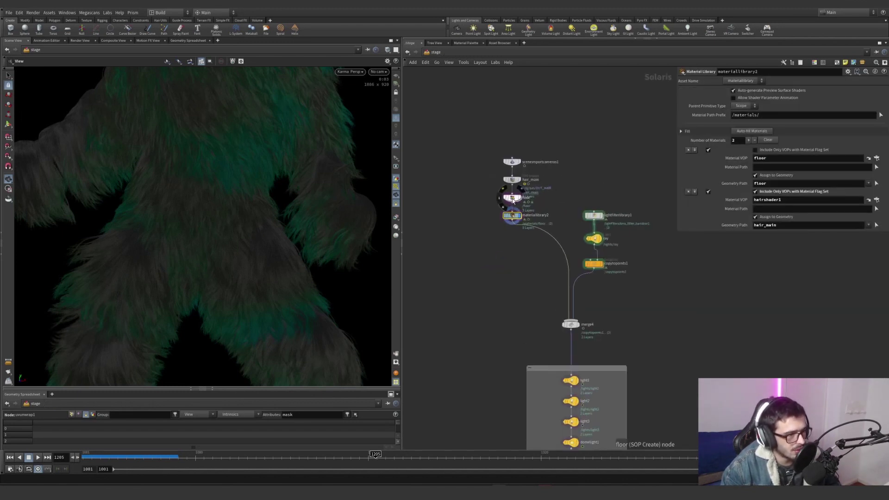
{"action": "scroll", "coordinate": [528, 281], "scroll_direction": "down", "scroll_amount": 2}
{"action": "middle_click_drag", "start_coordinate": [533, 281], "coordinate": [499, 172]}
{"action": "left_click_drag", "start_coordinate": [568, 176], "coordinate": [534, 116]}
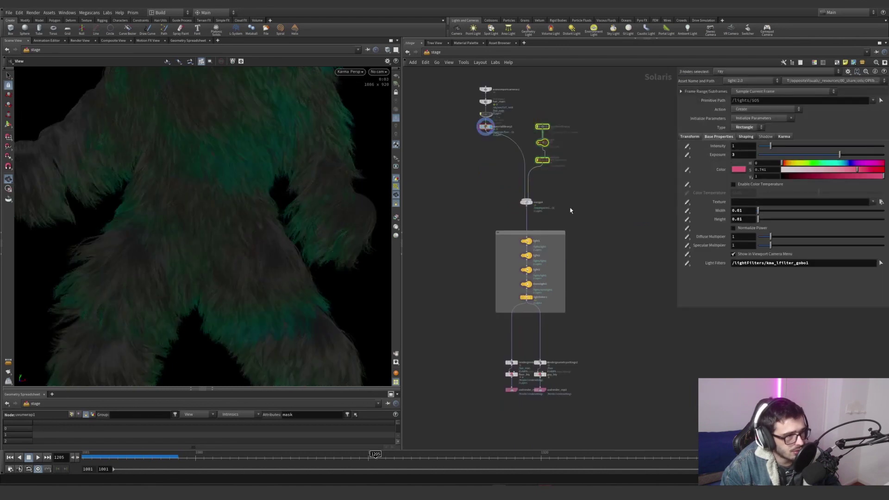
Display the light mixer at the end of the light group, then reopen the hair shader in materiallibrary2.
{"action": "middle_click_drag", "start_coordinate": [559, 230], "coordinate": [557, 164]}
{"action": "scroll", "coordinate": [538, 210], "scroll_direction": "up", "scroll_amount": 2}
{"action": "scroll", "coordinate": [537, 209], "scroll_direction": "up", "scroll_amount": 1}
{"action": "left_click", "coordinate": [526, 249]}
{"action": "left_click_drag", "start_coordinate": [491, 240], "coordinate": [489, 239]}
{"action": "middle_click_drag", "start_coordinate": [449, 211], "coordinate": [499, 362]}
{"action": "middle_click_drag", "start_coordinate": [483, 224], "coordinate": [484, 315]}
{"action": "double_click", "coordinate": [494, 200]}
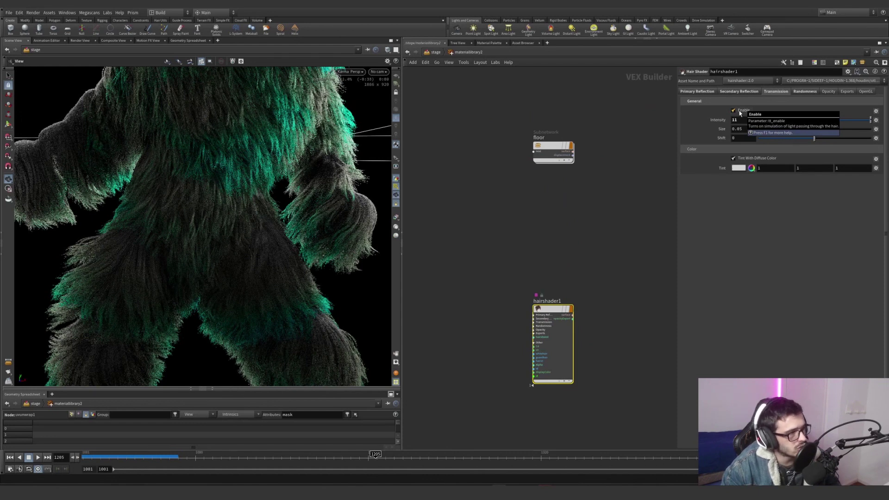
Turn the hair shader's transmission off and back on to compare the fur render.
{"action": "left_click", "coordinate": [740, 112]}
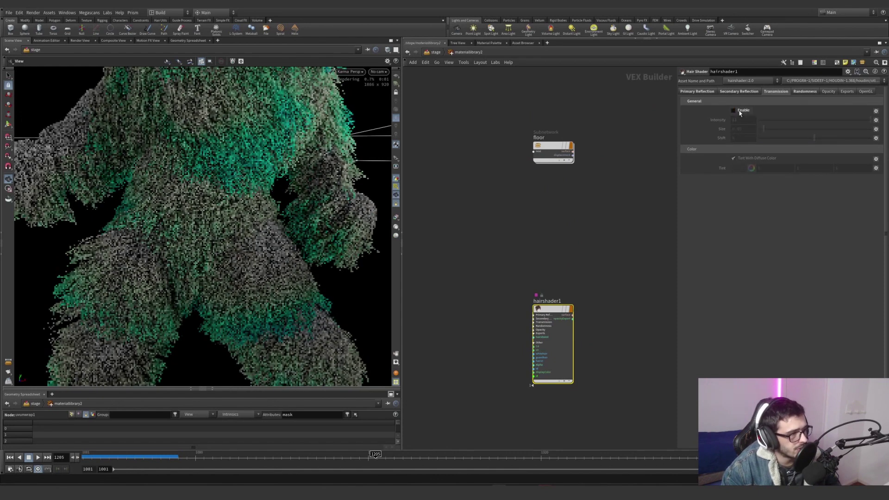
{"action": "left_click", "coordinate": [740, 112]}
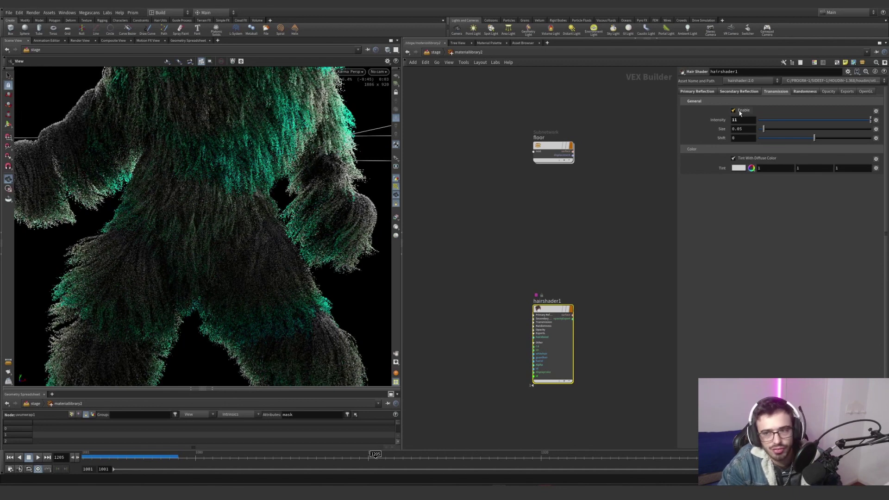
Enable the hair shader's secondary reflection.
{"action": "left_click", "coordinate": [751, 95]}
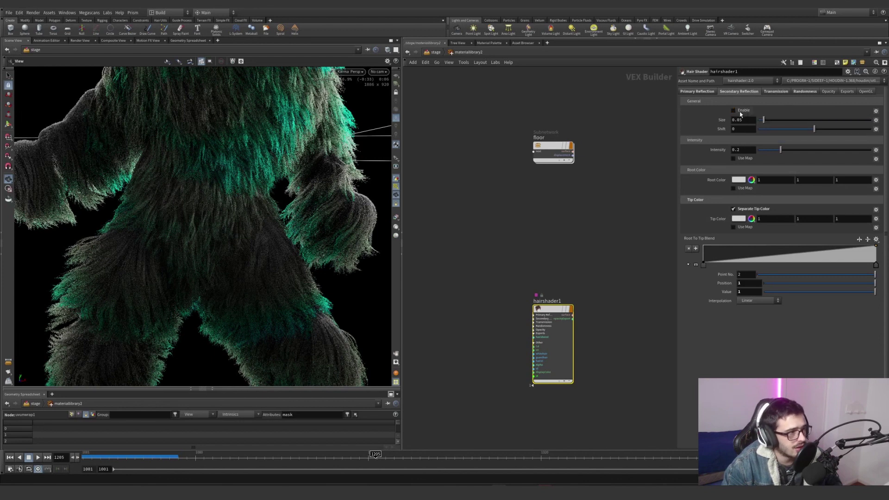
{"action": "left_click", "coordinate": [734, 110]}
{"action": "left_click", "coordinate": [741, 112]}
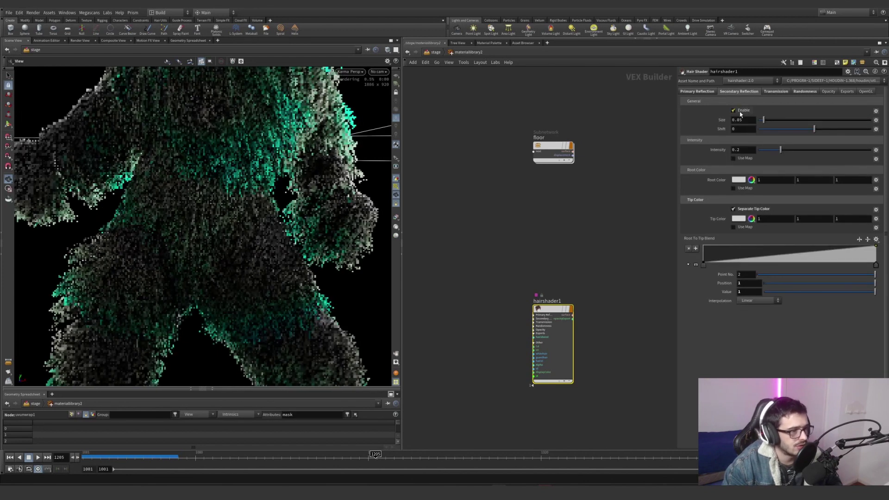
Try a secondary reflection intensity of 44 and undo it, then turn the separate tip color off and back on.
{"action": "type", "text": "44"}
{"action": "key", "text": "Return"}
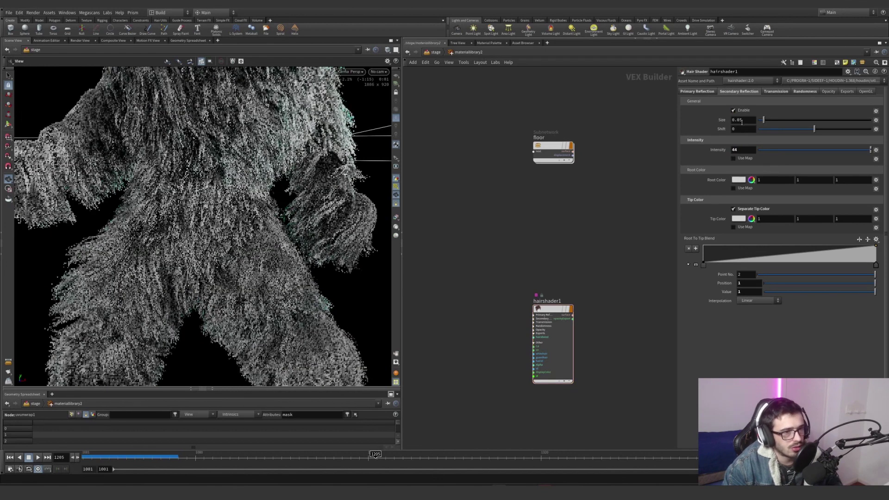
{"action": "key", "text": "ctrl+z"}
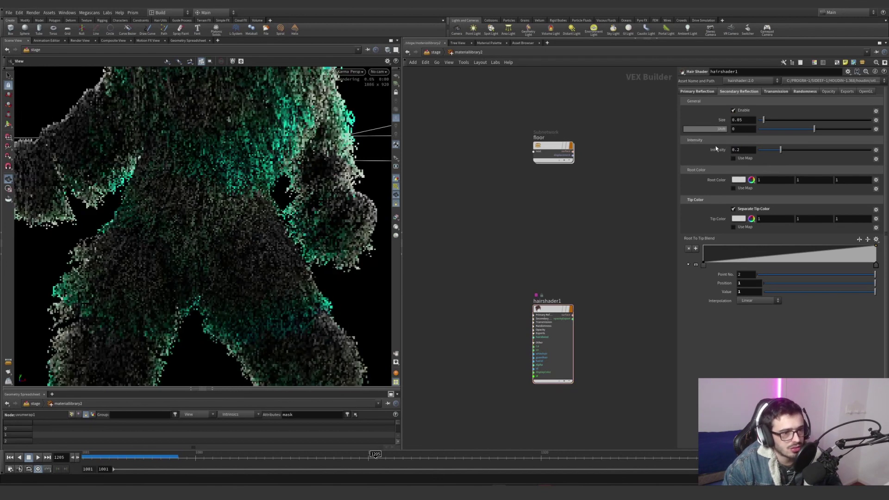
{"action": "left_click", "coordinate": [742, 211]}
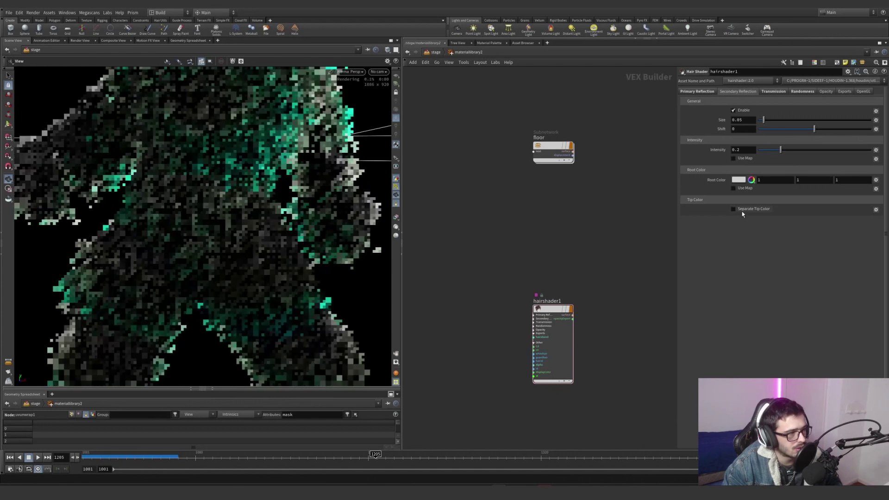
{"action": "left_click", "coordinate": [742, 211]}
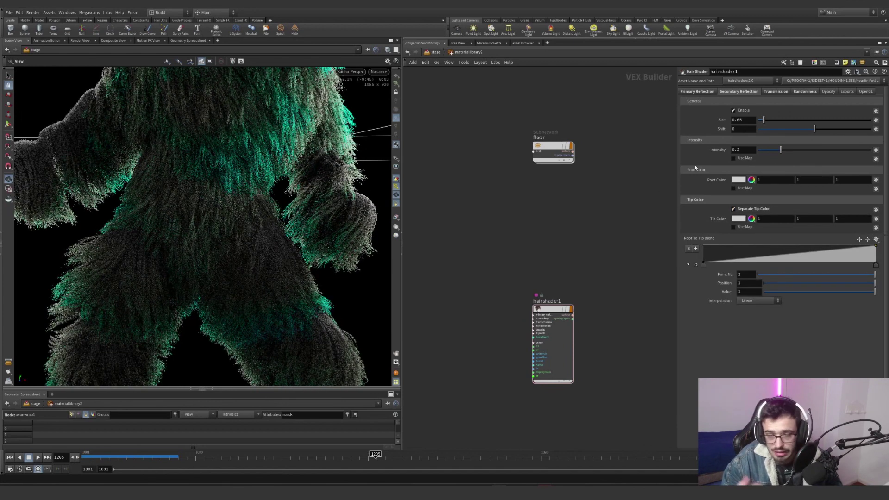
Try a primary reflection intensity of 11 and undo it, then try reflection size 0.1 and restore 0.6.
{"action": "left_click", "coordinate": [697, 92]}
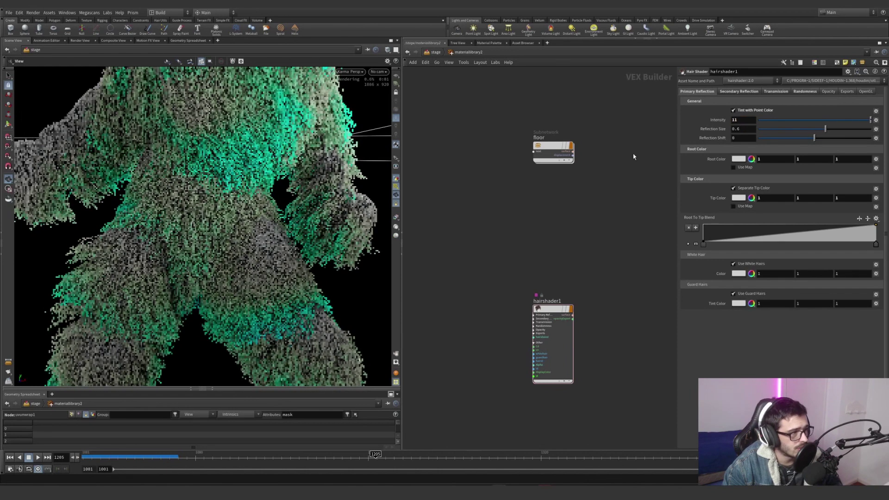
{"action": "key", "text": "ctrl+z"}
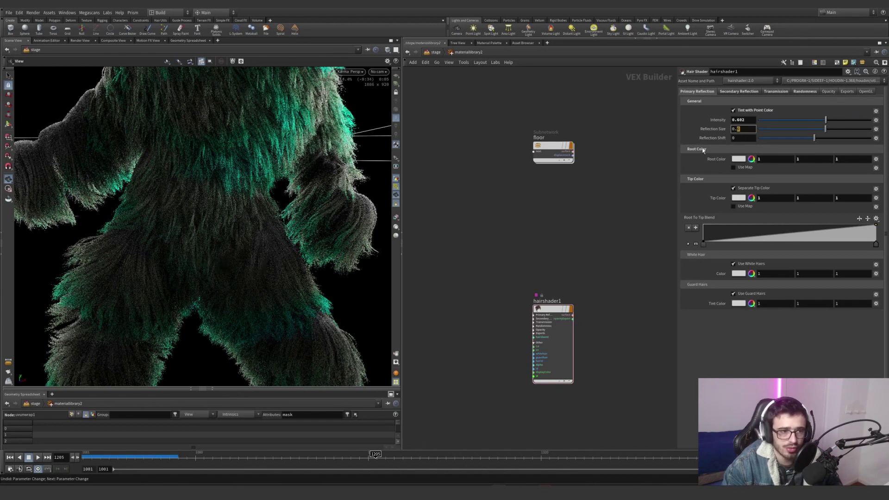
{"action": "key", "text": "Return"}
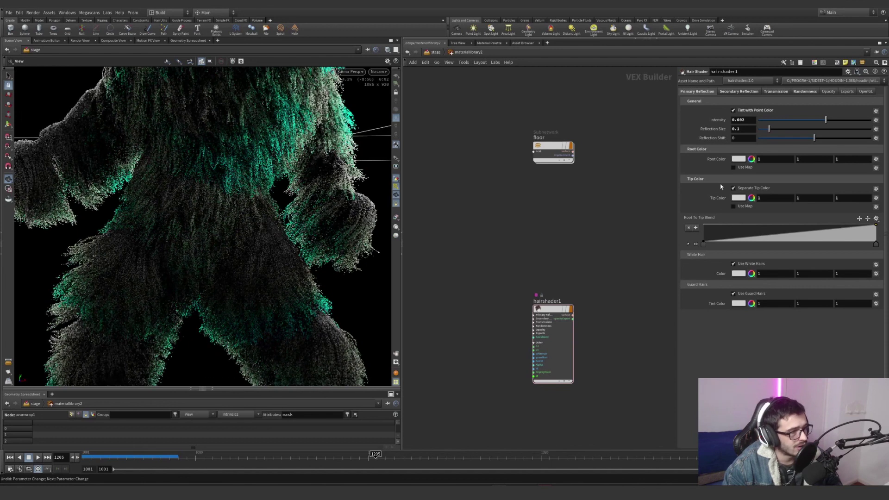
{"action": "type", "text": "6"}
{"action": "key", "text": "Return"}
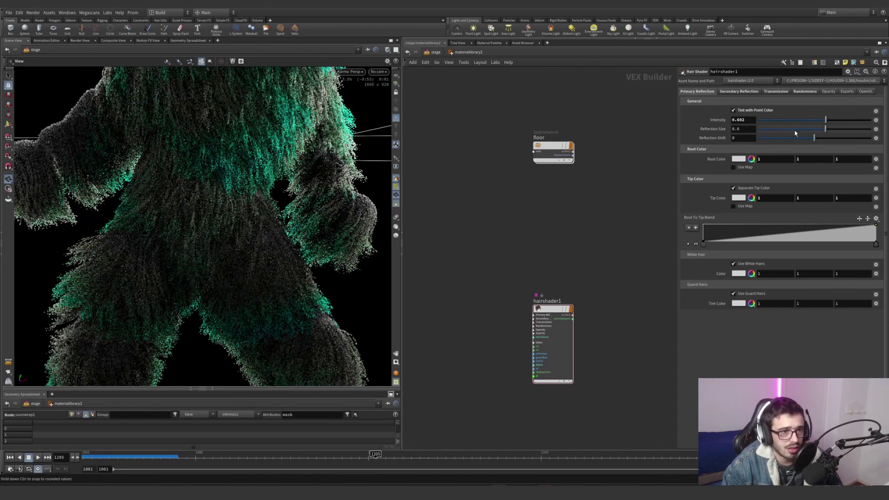
Look through the cam2 camera in the viewport to see the whole creature.
{"action": "left_click", "coordinate": [739, 92]}
{"action": "left_click_drag", "start_coordinate": [626, 252], "coordinate": [476, 421]}
{"action": "left_click", "coordinate": [378, 72]}
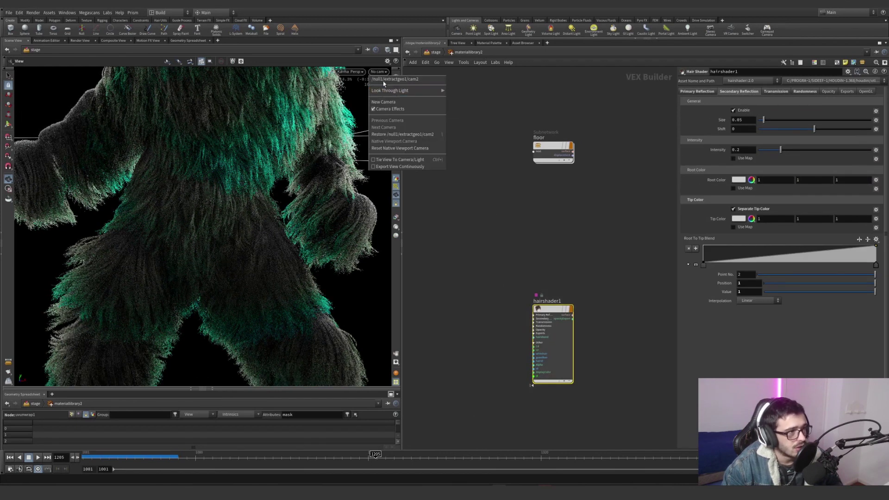
{"action": "left_click", "coordinate": [401, 88]}
{"action": "middle_click_drag", "start_coordinate": [581, 189], "coordinate": [580, 217]}
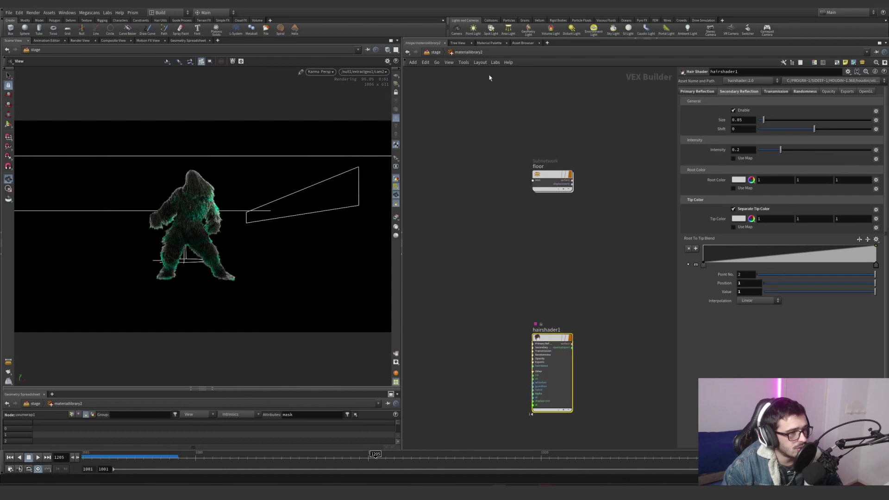
Reactivate the floor node in the stage network and open the floor material inside materiallibrary2.
{"action": "left_click", "coordinate": [435, 52]}
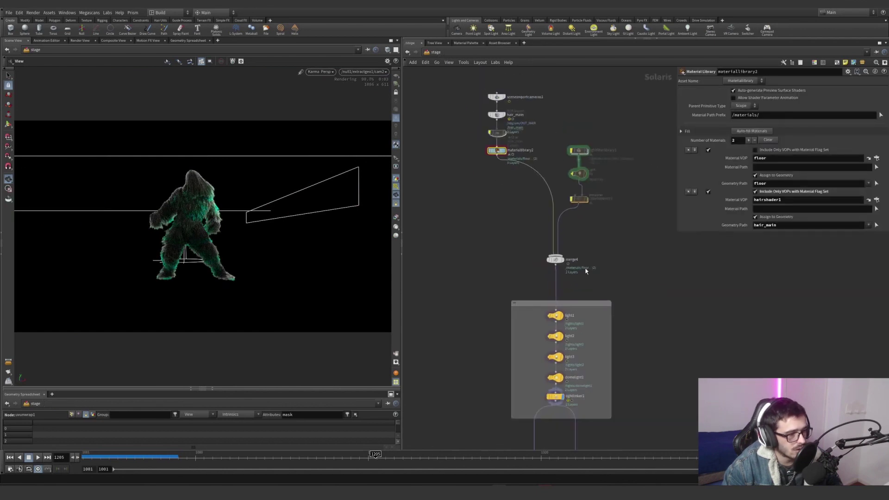
{"action": "scroll", "coordinate": [508, 139], "scroll_direction": "up", "scroll_amount": 3}
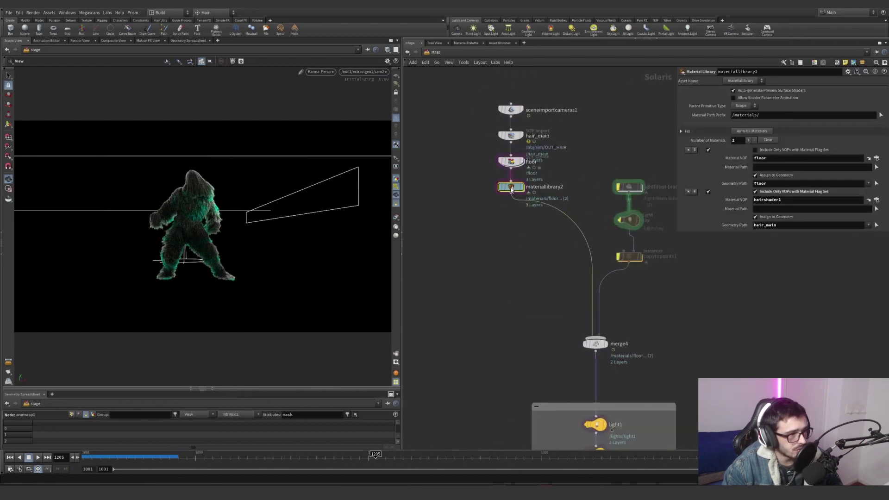
{"action": "double_click", "coordinate": [511, 188]}
{"action": "double_click", "coordinate": [548, 177]}
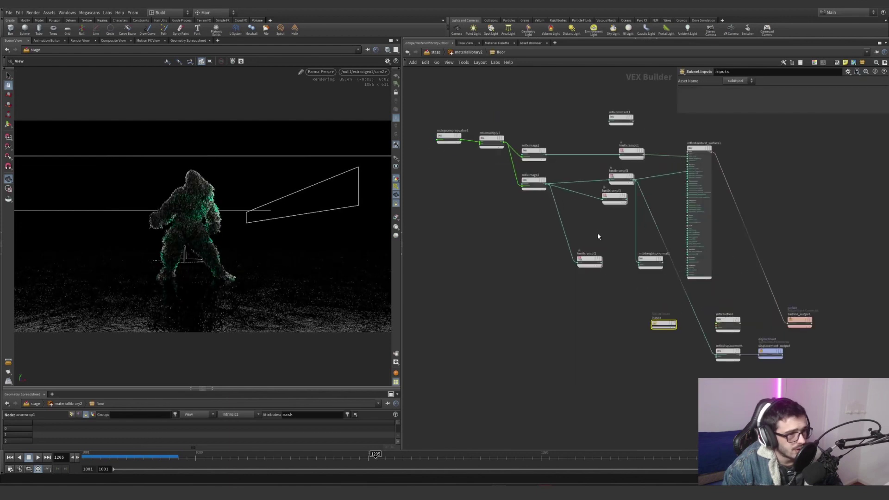
Delete the unused nodes from the floor material: two spare ramps, the height-to-normal node, the subnet inputs and mtlxsurface.
{"action": "left_click_drag", "start_coordinate": [574, 272], "coordinate": [646, 198]}
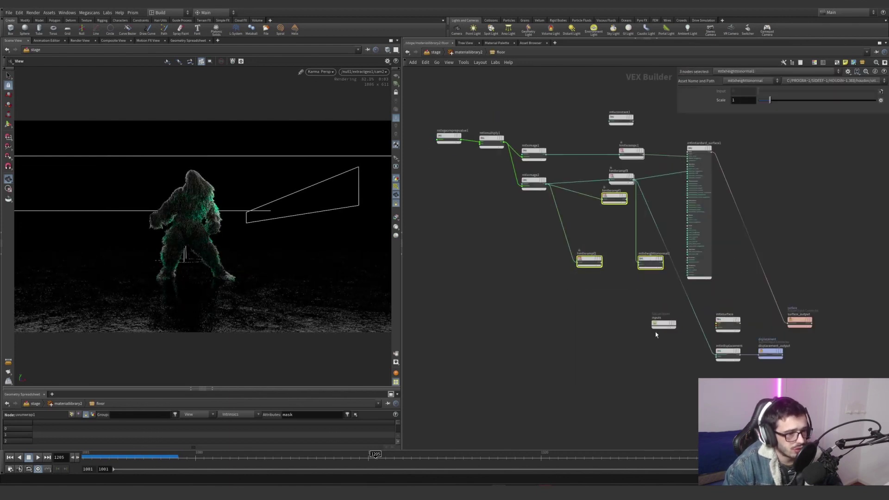
{"action": "key", "text": "Delete"}
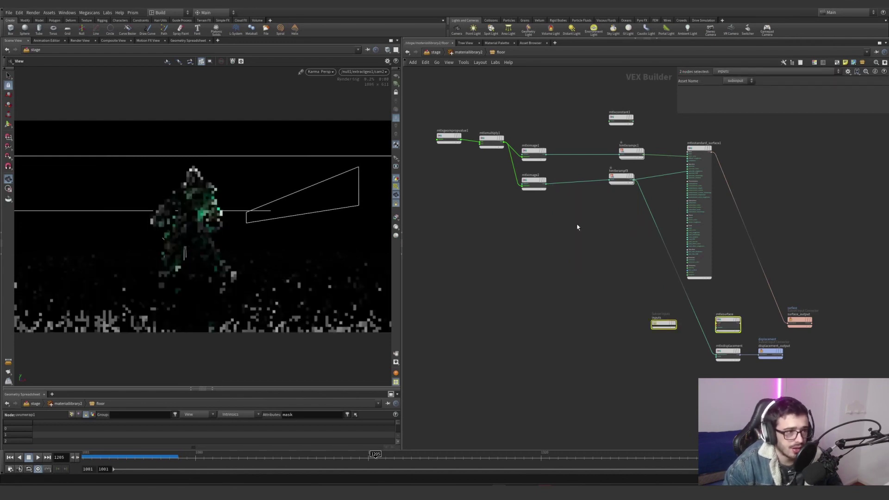
{"action": "key", "text": "Delete"}
Examine the floor material's UV property node, the multiply node's second input and the first image node's texture settings.
{"action": "middle_click_drag", "start_coordinate": [455, 81], "coordinate": [473, 111]}
{"action": "left_click", "coordinate": [465, 167]}
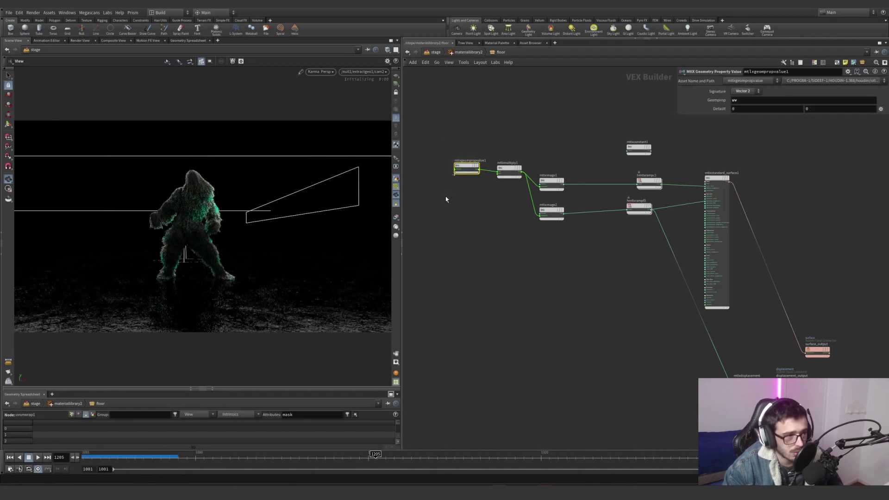
{"action": "left_click", "coordinate": [509, 169]}
{"action": "left_click", "coordinate": [713, 109]}
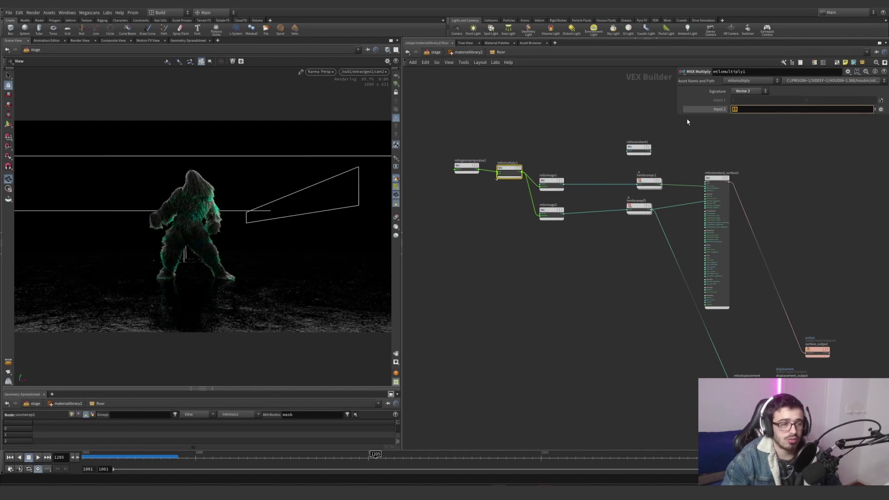
{"action": "left_click", "coordinate": [550, 184]}
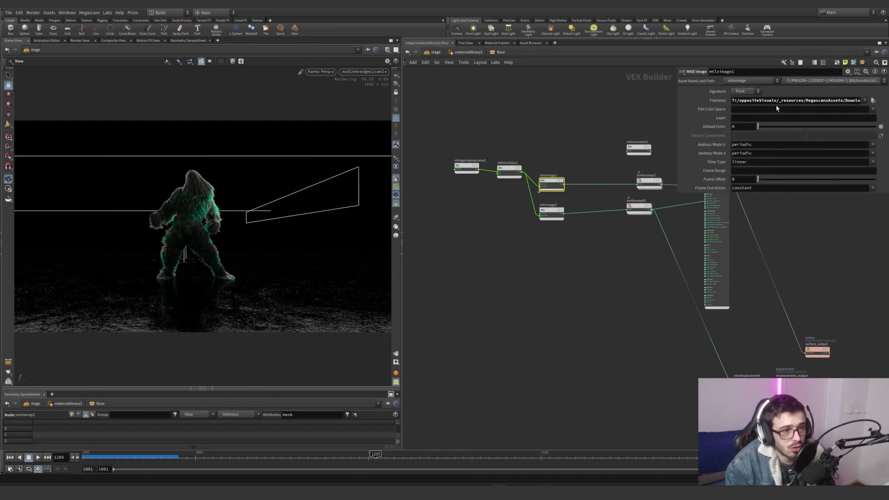
Choose tedxaboc_4K_Roughness.jpg from the Megascans folder as the mtlximage1 node's texture file.
{"action": "left_click", "coordinate": [873, 101]}
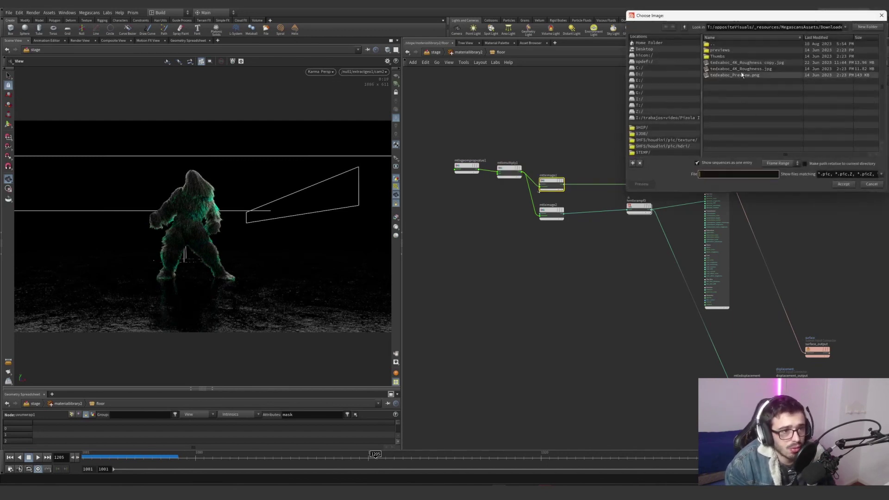
{"action": "left_click", "coordinate": [741, 31]}
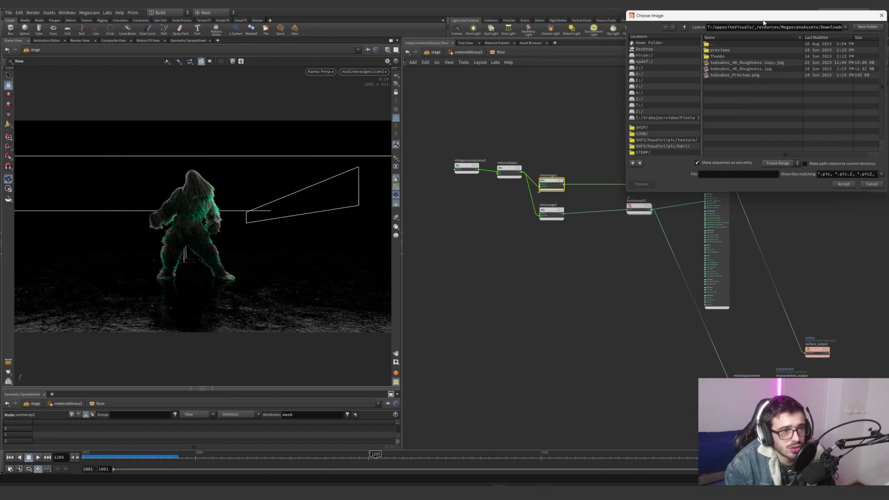
{"action": "left_click_drag", "start_coordinate": [764, 21], "coordinate": [599, 84]}
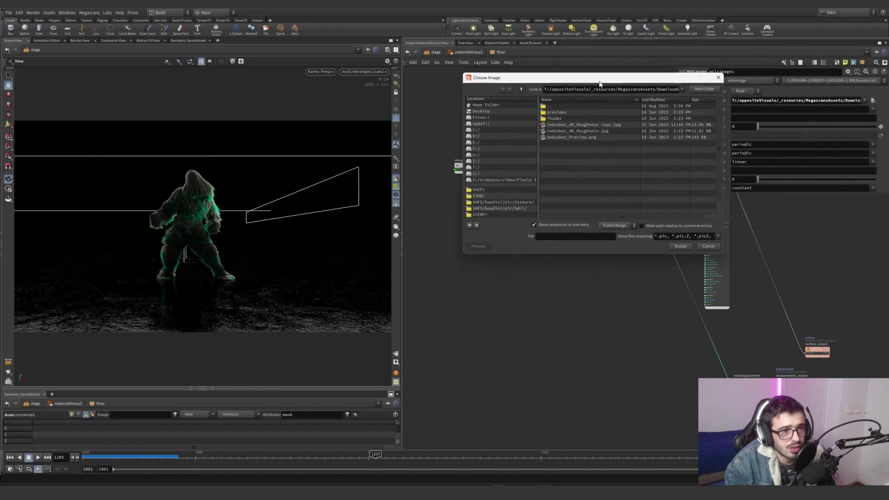
{"action": "double_click", "coordinate": [592, 133]}
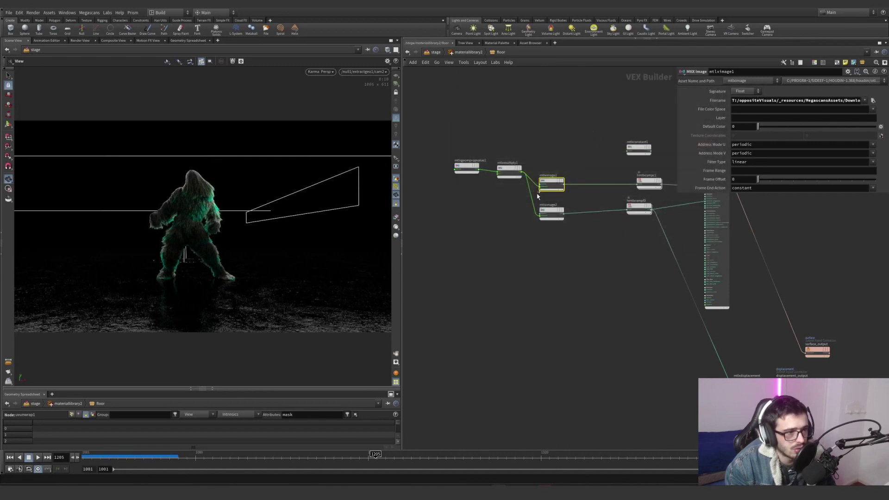
Examine the hmtlxrampc1 color ramp feeding the base color and the color of its last point.
{"action": "scroll", "coordinate": [578, 178], "scroll_direction": "up", "scroll_amount": 5}
{"action": "middle_click_drag", "start_coordinate": [717, 198], "coordinate": [623, 216]}
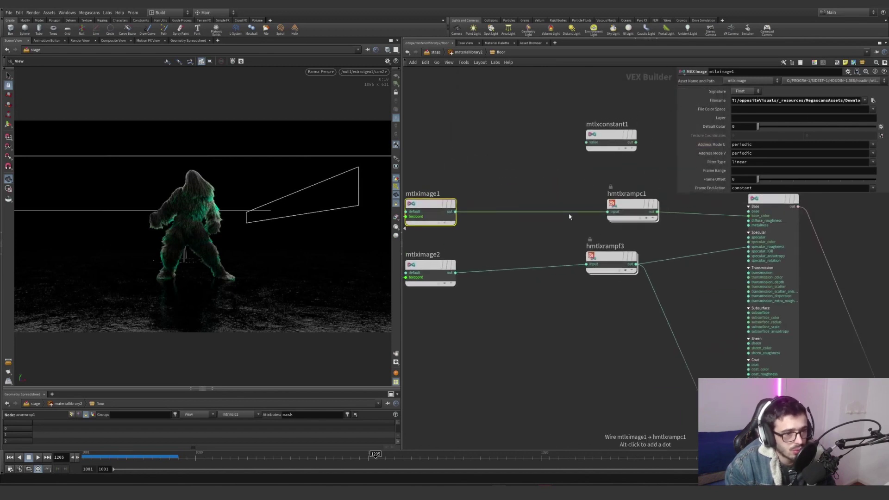
{"action": "left_click_drag", "start_coordinate": [678, 191], "coordinate": [486, 189]}
{"action": "middle_click_drag", "start_coordinate": [566, 252], "coordinate": [576, 286]}
{"action": "left_click", "coordinate": [620, 240]}
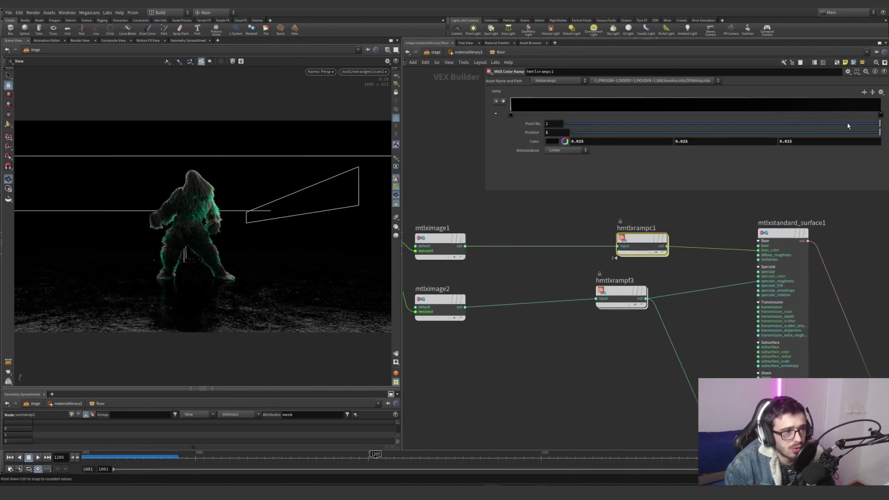
{"action": "left_click_drag", "start_coordinate": [720, 212], "coordinate": [598, 271]}
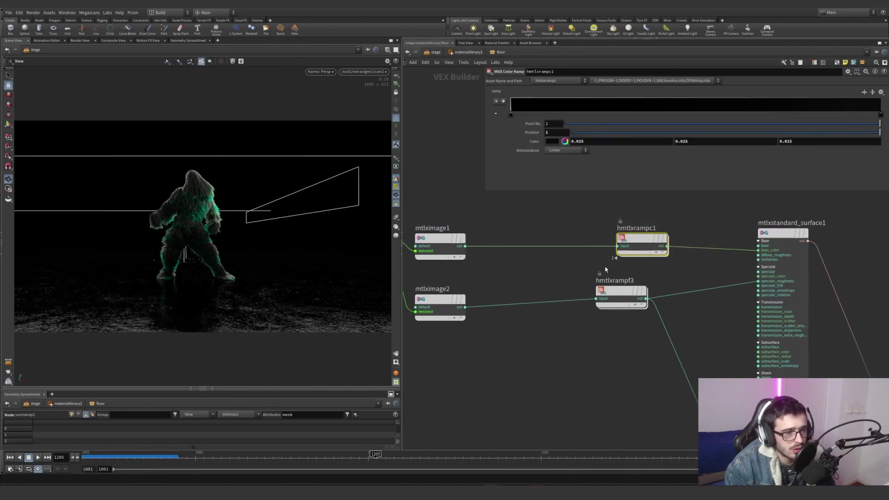
{"action": "double_click", "coordinate": [881, 117]}
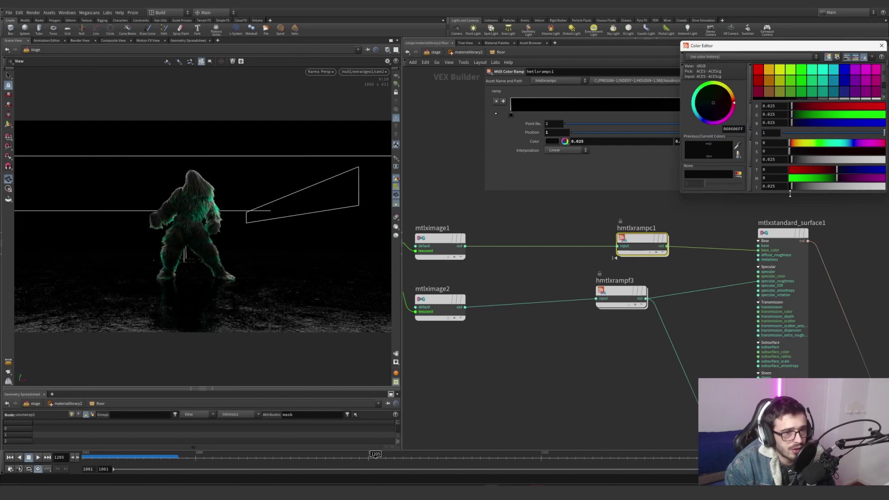
{"action": "left_click", "coordinate": [881, 46]}
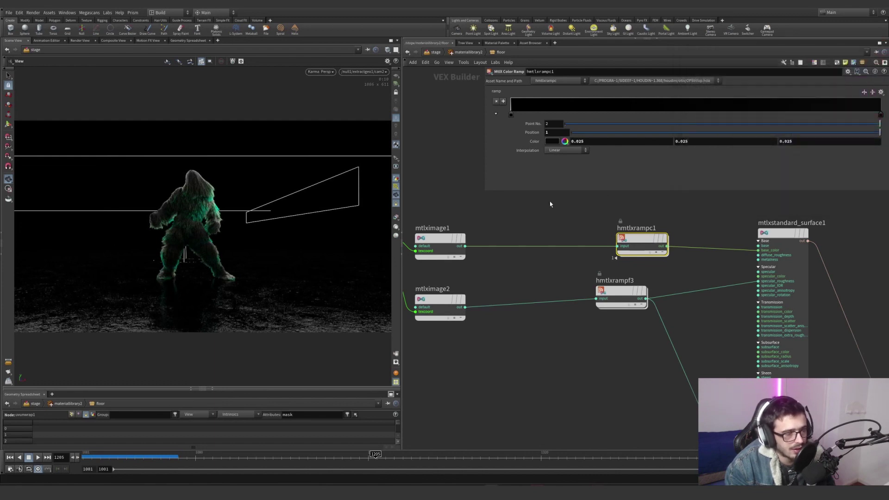
Try pure red on the last point of the hmtlxrampc1 color ramp, preview the floor and undo the change.
{"action": "double_click", "coordinate": [881, 117]}
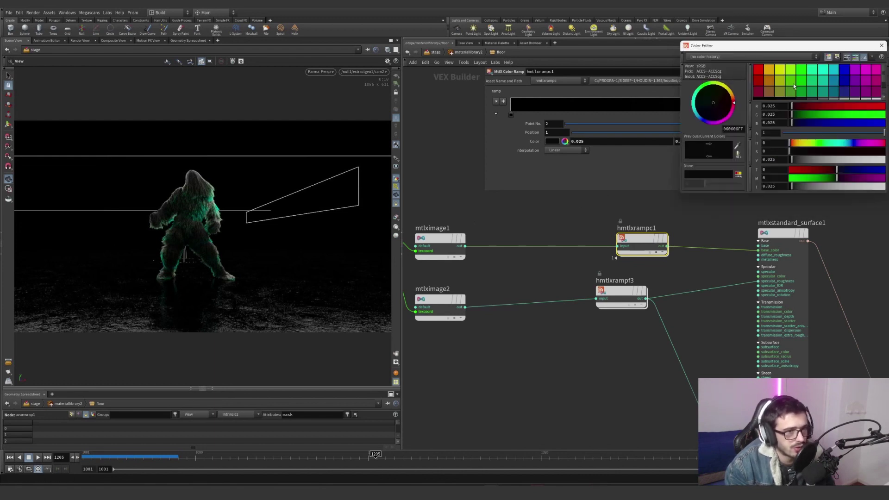
{"action": "left_click", "coordinate": [758, 69]}
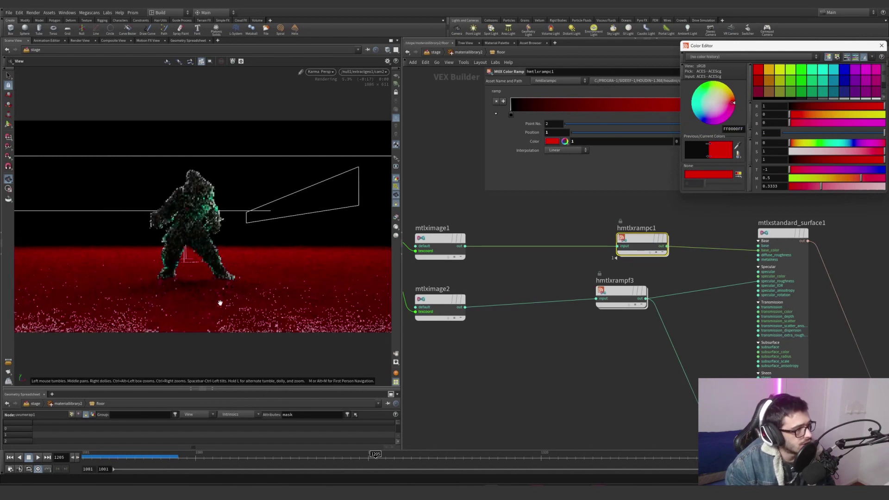
{"action": "left_click", "coordinate": [577, 351]}
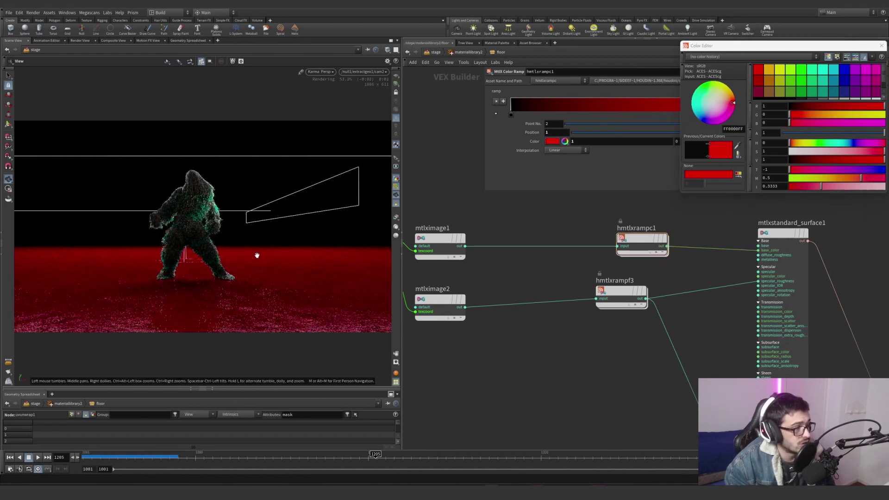
{"action": "left_click", "coordinate": [881, 45]}
{"action": "key", "text": "ctrl+z"}
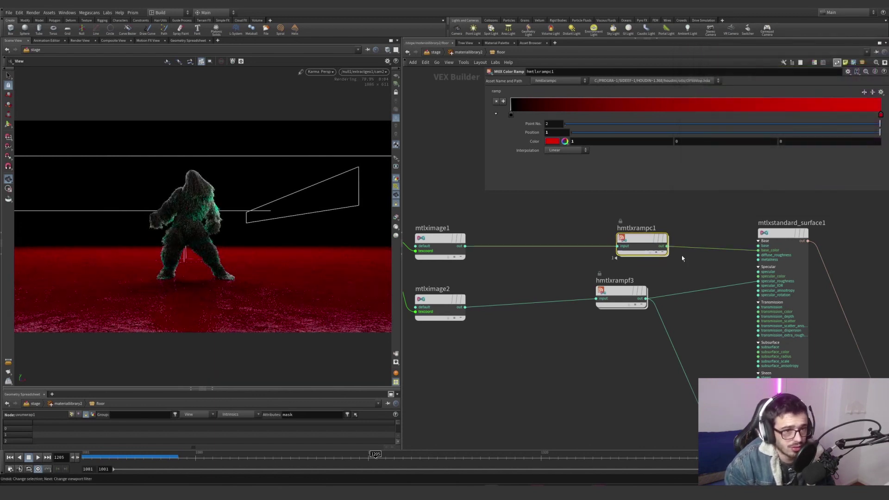
{"action": "key", "text": "ctrl+z"}
Compare the two image nodes' settings and browse mtlximage1's texture folder without choosing another file.
{"action": "middle_click_drag", "start_coordinate": [578, 285], "coordinate": [676, 264]}
{"action": "left_click_drag", "start_coordinate": [610, 344], "coordinate": [498, 272]}
{"action": "left_click_drag", "start_coordinate": [834, 100], "coordinate": [718, 100]}
{"action": "left_click", "coordinate": [532, 224]}
{"action": "left_click", "coordinate": [544, 280]}
{"action": "left_click", "coordinate": [548, 228]}
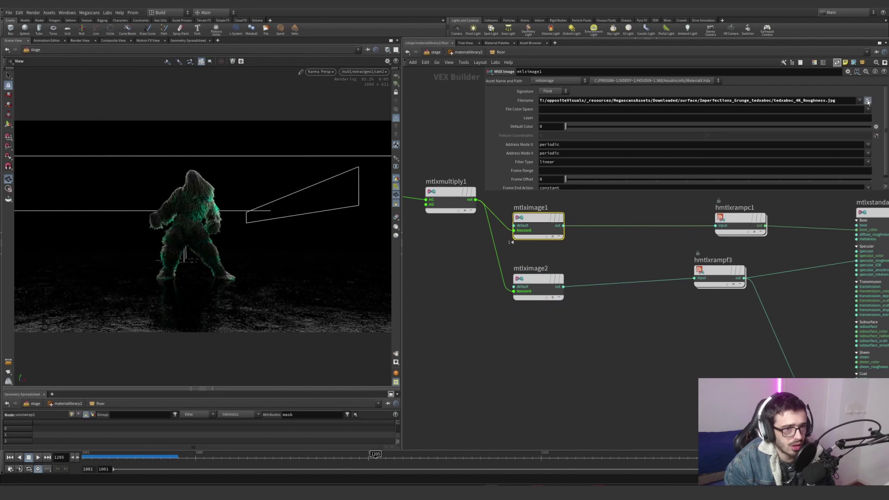
{"action": "left_click", "coordinate": [868, 101]}
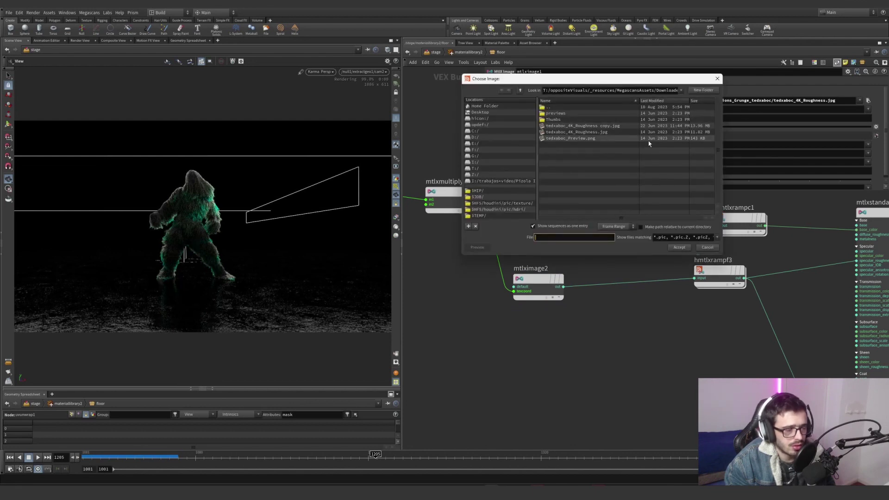
{"action": "left_click", "coordinate": [717, 79]}
Examine the curve of the hmtlxrampf3 float ramp that drives the floor's specular roughness.
{"action": "left_click_drag", "start_coordinate": [607, 241], "coordinate": [511, 313]}
{"action": "left_click_drag", "start_coordinate": [628, 330], "coordinate": [489, 272]}
{"action": "left_click_drag", "start_coordinate": [601, 242], "coordinate": [511, 302]}
{"action": "mouse_move", "coordinate": [587, 248]}
{"action": "left_mouse_down"}
{"action": "mouse_move", "coordinate": [570, 254]}
{"action": "mouse_move", "coordinate": [555, 323]}
{"action": "left_mouse_up"}
{"action": "middle_click_drag", "start_coordinate": [656, 305], "coordinate": [541, 315]}
{"action": "left_click_drag", "start_coordinate": [555, 311], "coordinate": [643, 251]}
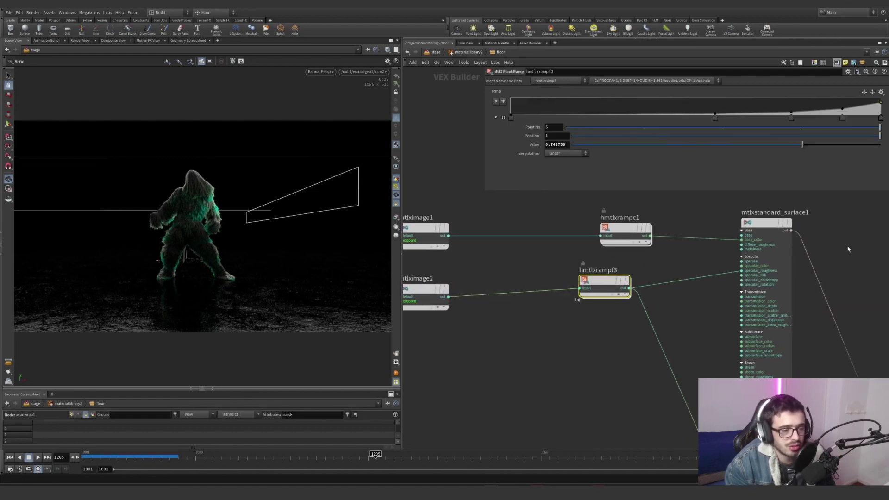
Try a scale of 0.1 on the mtlxdisplacement node, preview the floor and set the scale back to 0.01.
{"action": "scroll", "coordinate": [759, 255], "scroll_direction": "down", "scroll_amount": 5}
{"action": "scroll", "coordinate": [753, 281], "scroll_direction": "down", "scroll_amount": 1}
{"action": "middle_click_drag", "start_coordinate": [753, 281], "coordinate": [725, 212]}
{"action": "scroll", "coordinate": [749, 324], "scroll_direction": "up", "scroll_amount": 5}
{"action": "left_click_drag", "start_coordinate": [730, 297], "coordinate": [654, 375]}
{"action": "middle_click_drag", "start_coordinate": [698, 281], "coordinate": [635, 294]}
{"action": "left_click_drag", "start_coordinate": [668, 300], "coordinate": [732, 370]}
{"action": "left_click_drag", "start_coordinate": [634, 254], "coordinate": [630, 358]}
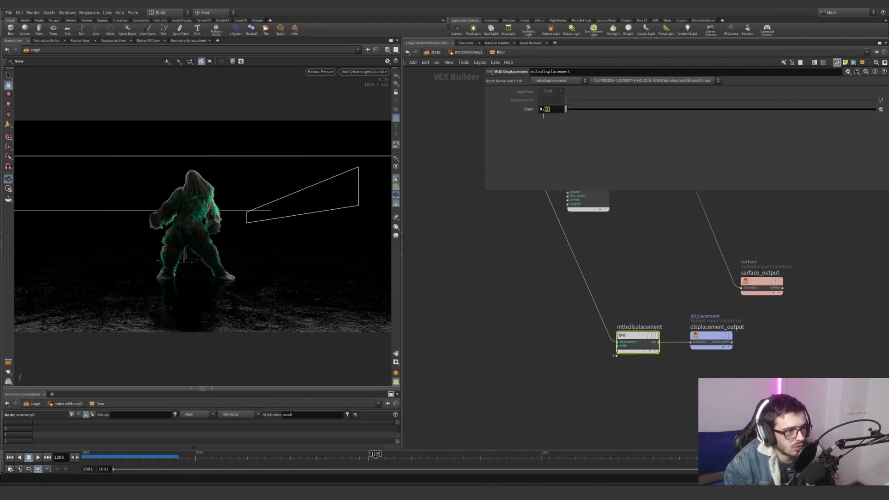
{"action": "type", "text": "1"}
{"action": "key", "text": "Return"}
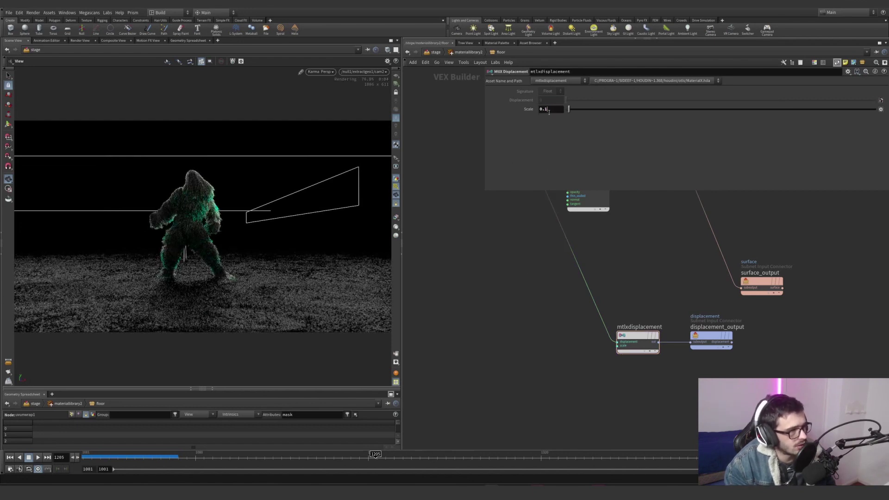
{"action": "key", "text": "Return"}
{"action": "scroll", "coordinate": [491, 266], "scroll_direction": "up", "scroll_amount": 3}
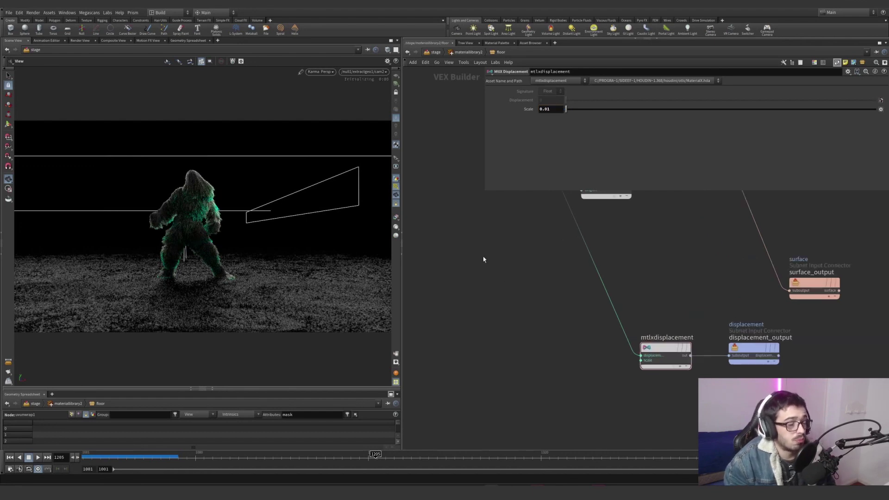
Leave the floor material for the stage network and display the merge4 node.
{"action": "scroll", "coordinate": [734, 277], "scroll_direction": "down", "scroll_amount": 3}
{"action": "middle_click_drag", "start_coordinate": [710, 292], "coordinate": [677, 360]}
{"action": "scroll", "coordinate": [677, 361], "scroll_direction": "down", "scroll_amount": 2}
{"action": "key", "text": "u"}
{"action": "key", "text": "u"}
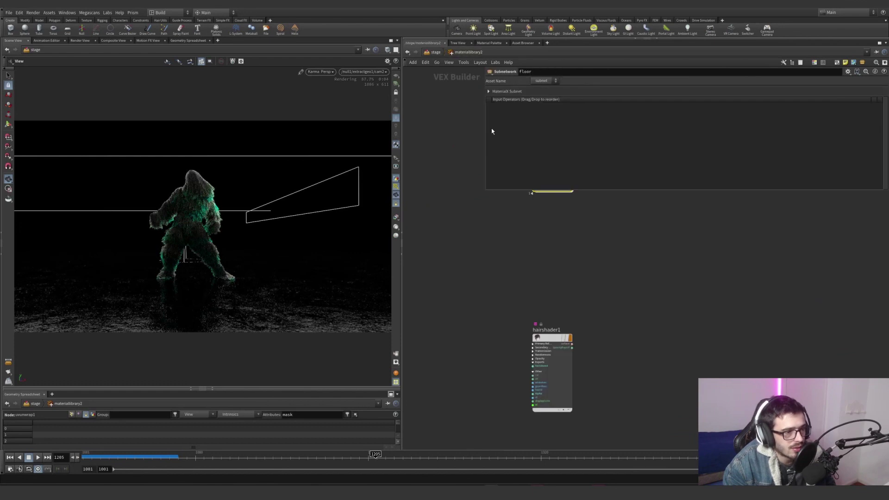
{"action": "middle_click_drag", "start_coordinate": [593, 280], "coordinate": [552, 311]}
{"action": "scroll", "coordinate": [565, 335], "scroll_direction": "up", "scroll_amount": 3}
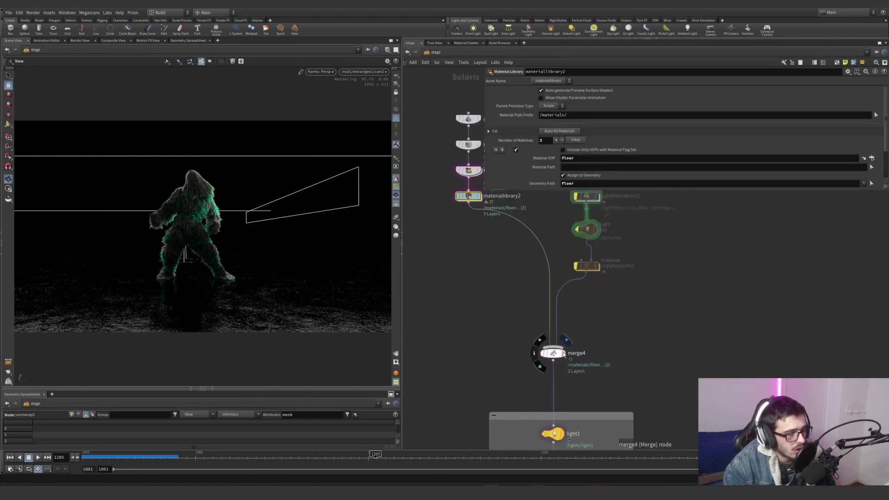
{"action": "left_click", "coordinate": [564, 355]}
Reactivate the lightfilterlibrary1, ray and copytopoints1 nodes and preview the ray lights in a free perspective view.
{"action": "middle_click_drag", "start_coordinate": [602, 282], "coordinate": [591, 336]}
{"action": "left_click_drag", "start_coordinate": [637, 352], "coordinate": [542, 227]}
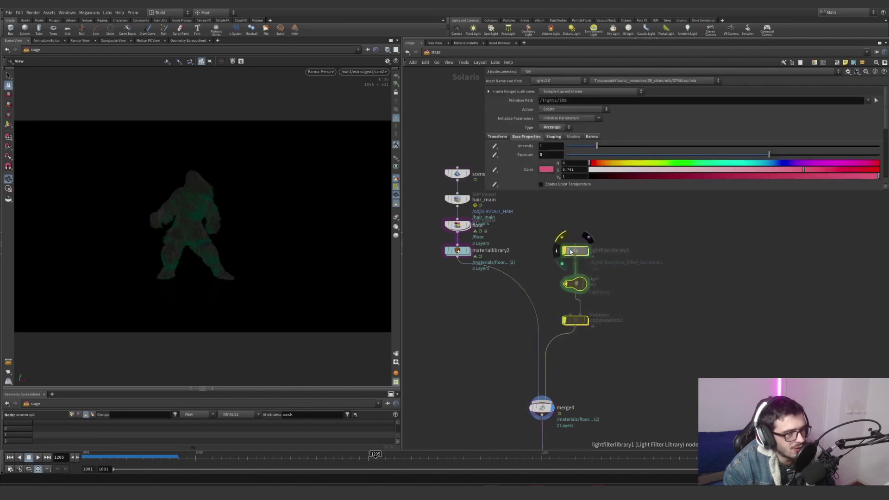
{"action": "left_click", "coordinate": [674, 263]}
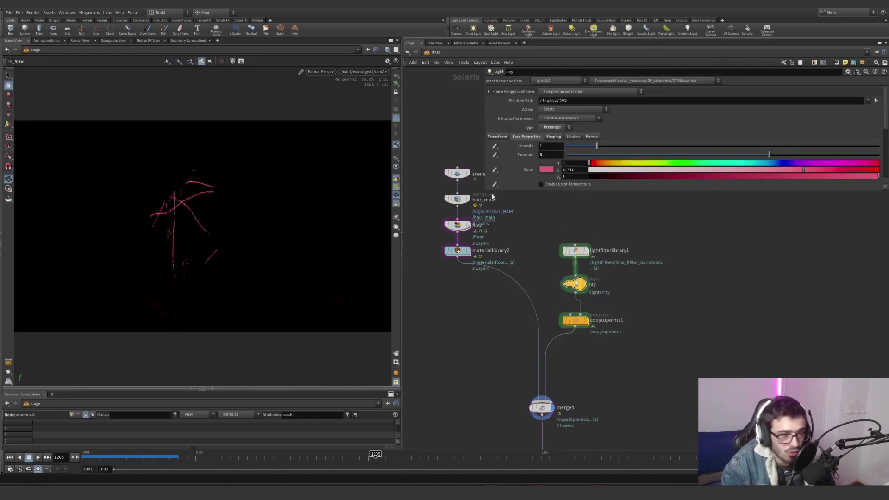
{"action": "left_click", "coordinate": [159, 233]}
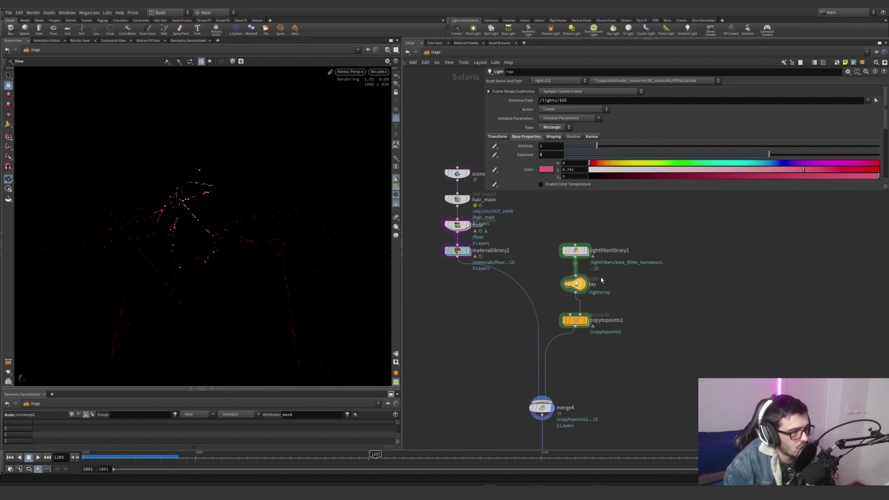
Open lightfilterlibrary1 and examine the texture path of the kma_lfilter_gobo1 light filter.
{"action": "left_click", "coordinate": [577, 253]}
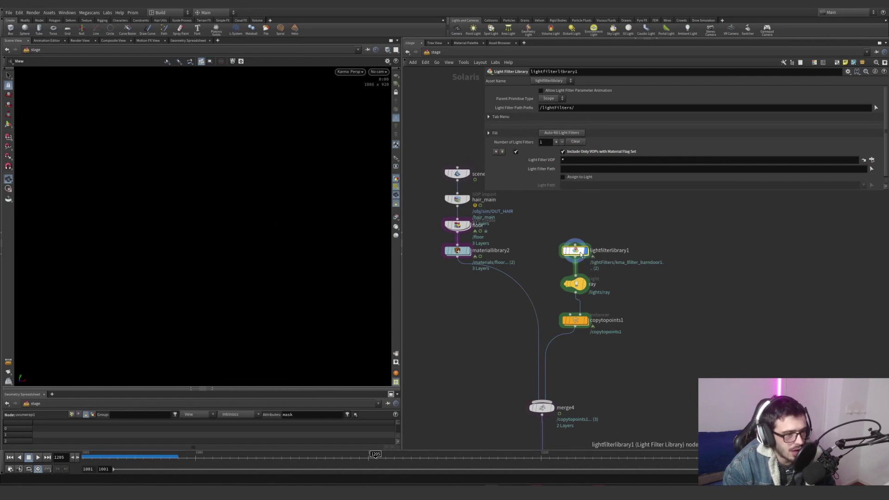
{"action": "double_click", "coordinate": [581, 253]}
{"action": "middle_click_drag", "start_coordinate": [691, 239], "coordinate": [659, 310]}
{"action": "scroll", "coordinate": [659, 311], "scroll_direction": "down", "scroll_amount": 1}
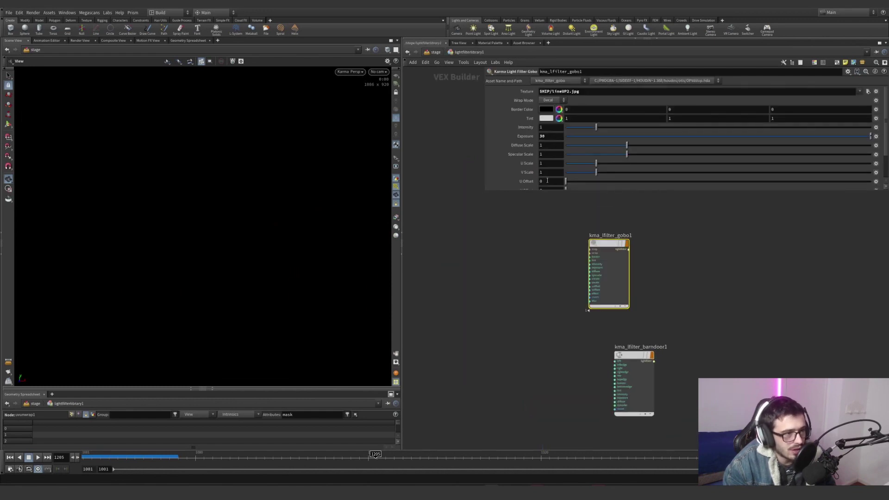
{"action": "left_click_drag", "start_coordinate": [573, 92], "coordinate": [537, 93]}
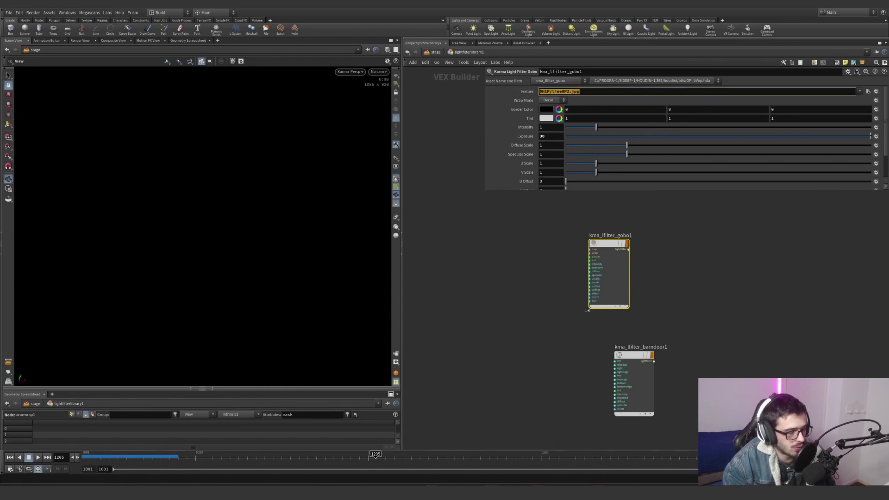
Open lineUP2.jpg from the Effects folder in File Explorer to inspect the gobo's line pattern, and close both windows.
{"action": "mouse_move", "coordinate": [429, 490]}
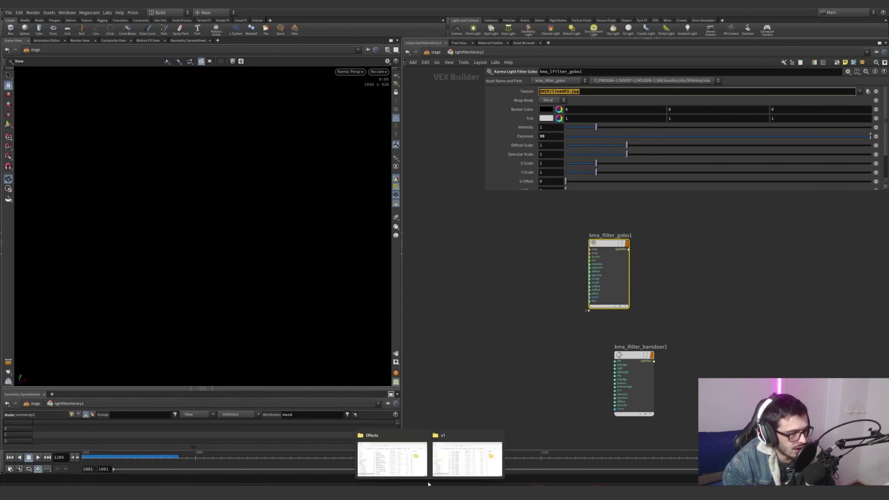
{"action": "left_click", "coordinate": [415, 457]}
{"action": "left_click", "coordinate": [509, 354]}
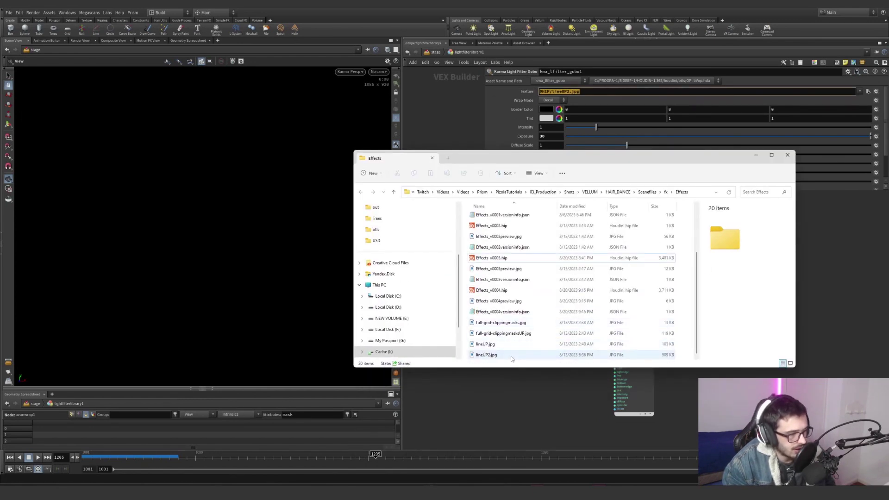
{"action": "double_click", "coordinate": [510, 355]}
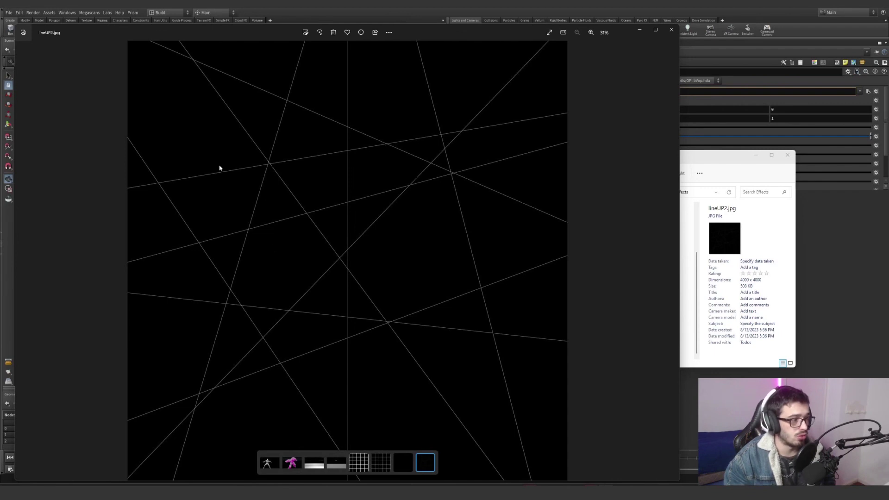
{"action": "left_click", "coordinate": [671, 29]}
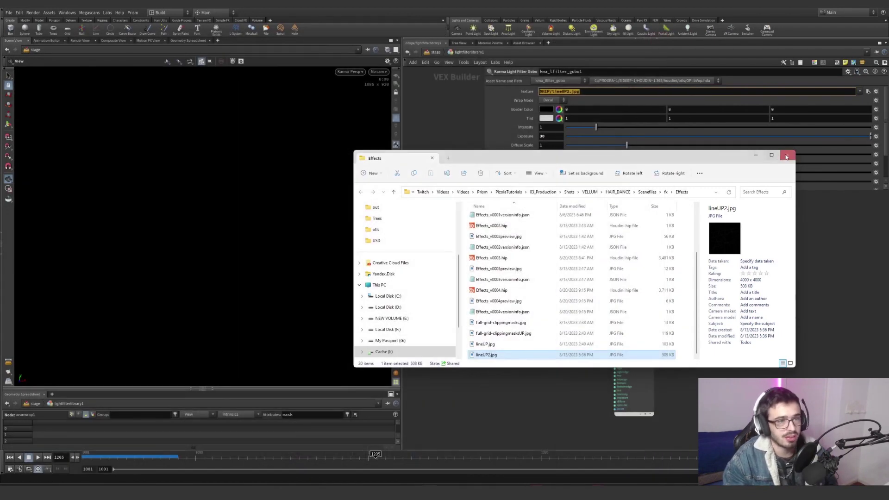
{"action": "left_click", "coordinate": [788, 155]}
Return to the stage network, select the ray light and bypass the copytopoints1 node.
{"action": "left_click", "coordinate": [435, 52]}
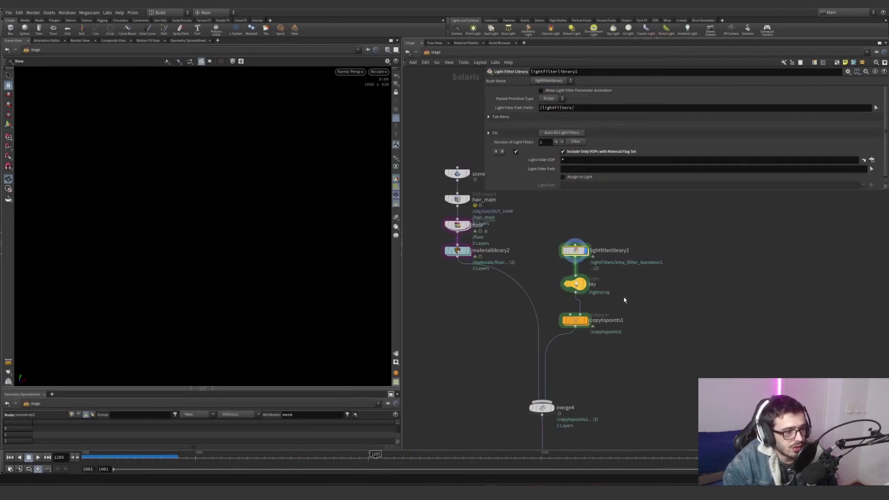
{"action": "left_click", "coordinate": [576, 283]}
{"action": "left_click", "coordinate": [574, 283]}
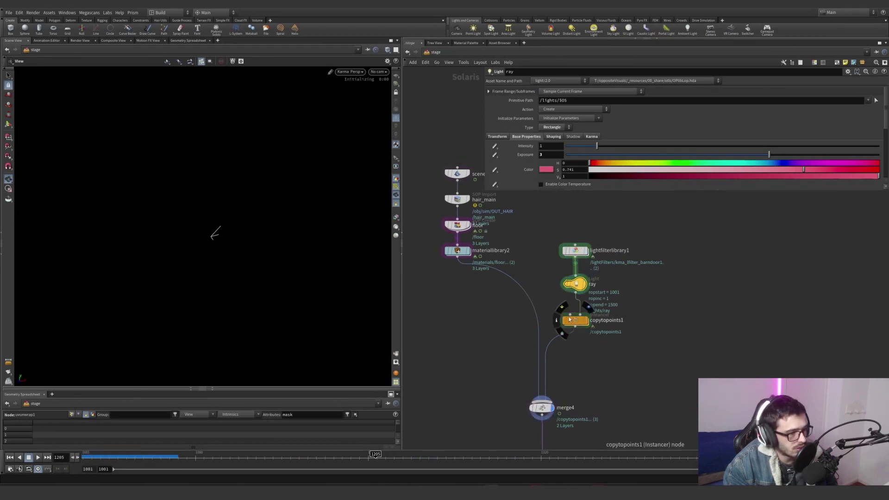
{"action": "left_click", "coordinate": [561, 307]}
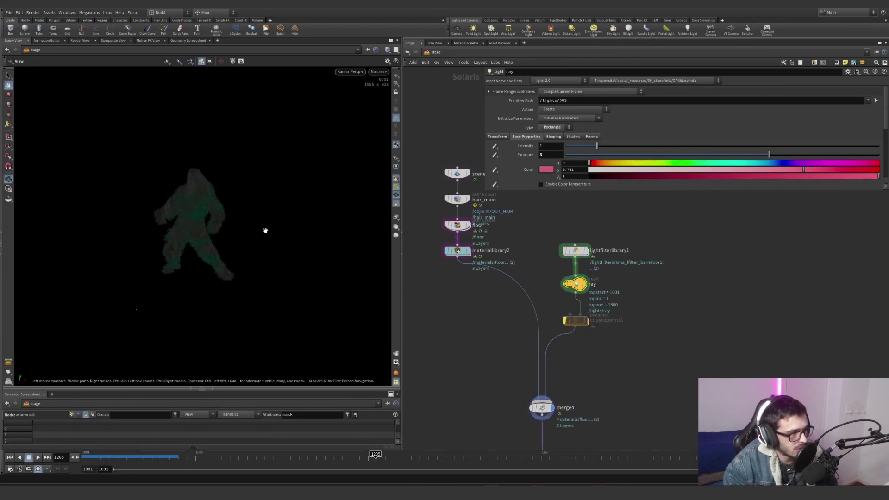
Display only the ray light and examine its base properties, including width, height and light filters.
{"action": "right_click_drag", "start_coordinate": [264, 230], "coordinate": [85, 306]}
{"action": "left_click_drag", "start_coordinate": [85, 306], "coordinate": [297, 254]}
{"action": "left_click", "coordinate": [584, 285]}
{"action": "left_click_drag", "start_coordinate": [486, 189], "coordinate": [594, 349]}
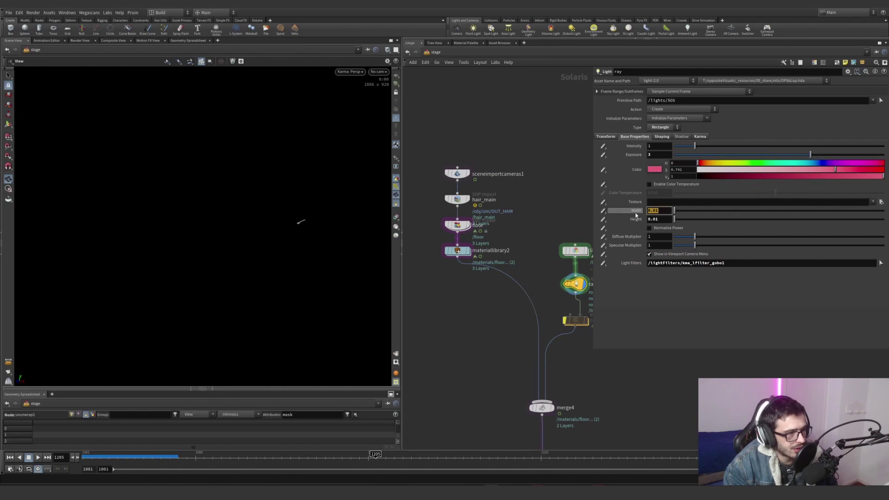
Inspect the ray light's orientation in the viewport and highlight the path of its gobo light filter.
{"action": "left_click", "coordinate": [296, 208]}
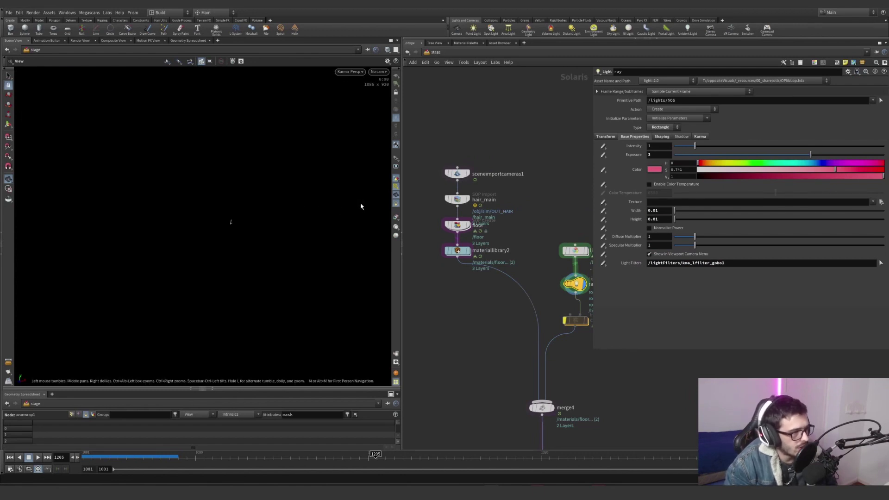
{"action": "key", "text": "Return"}
{"action": "middle_click_drag", "start_coordinate": [535, 227], "coordinate": [496, 229]}
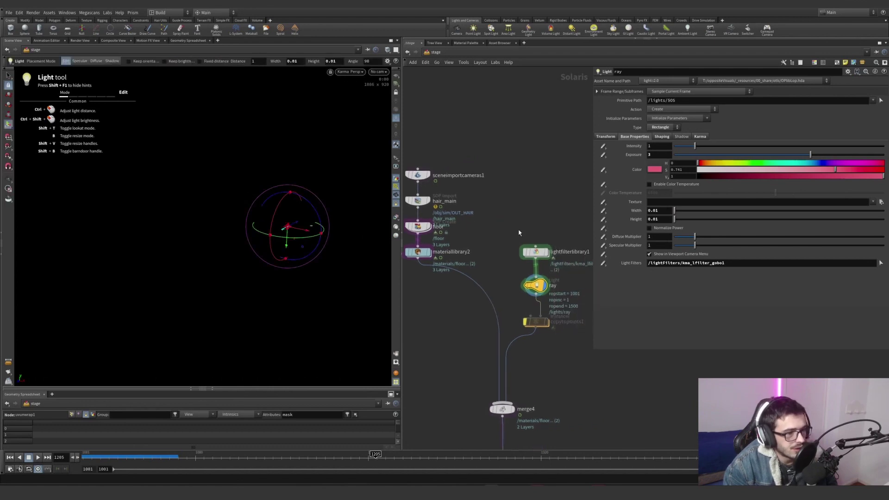
{"action": "left_click_drag", "start_coordinate": [324, 236], "coordinate": [319, 229]}
{"action": "left_click_drag", "start_coordinate": [744, 266], "coordinate": [644, 265]}
{"action": "mouse_move", "coordinate": [530, 256]}
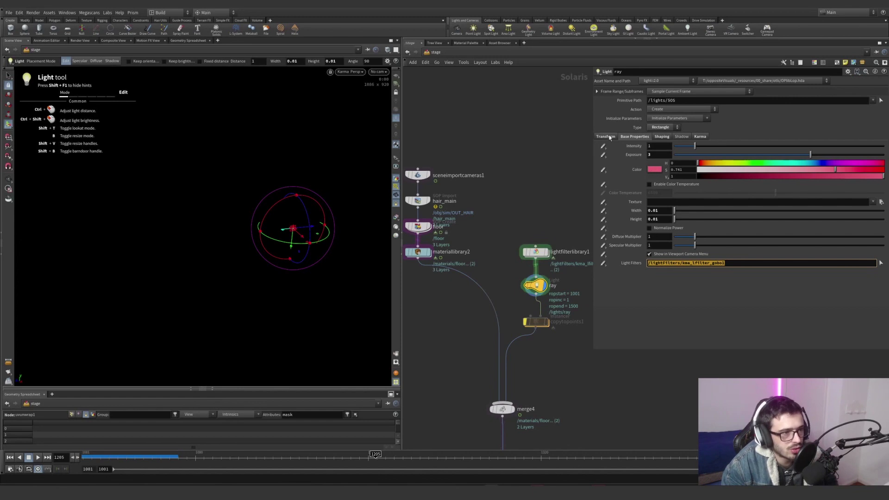
Open lightfilterlibrary1, examine the exposure of the kma_lfilter_gobo1 filter, and return to the stage network.
{"action": "double_click", "coordinate": [537, 254]}
{"action": "left_click_drag", "start_coordinate": [520, 209], "coordinate": [431, 297]}
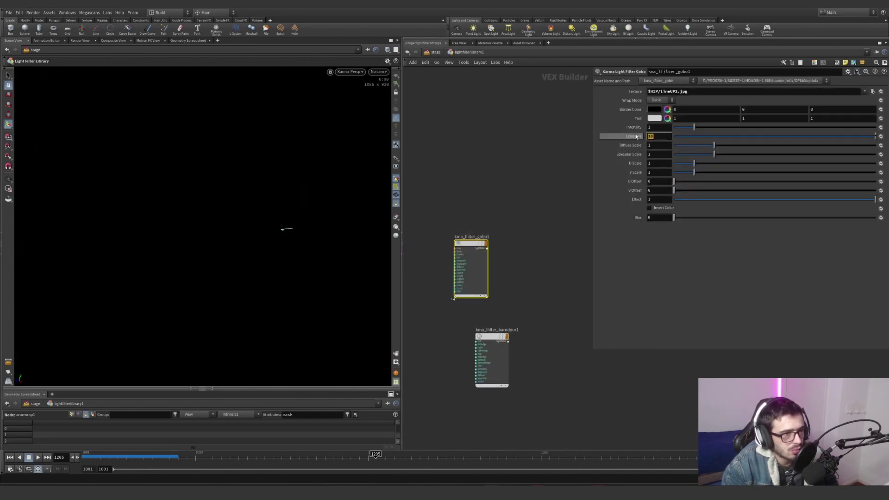
{"action": "left_click", "coordinate": [482, 109]}
{"action": "left_click", "coordinate": [435, 52]}
Display merge4 and re-enable the copytopoints1 node.
{"action": "middle_click_drag", "start_coordinate": [554, 344], "coordinate": [522, 295]}
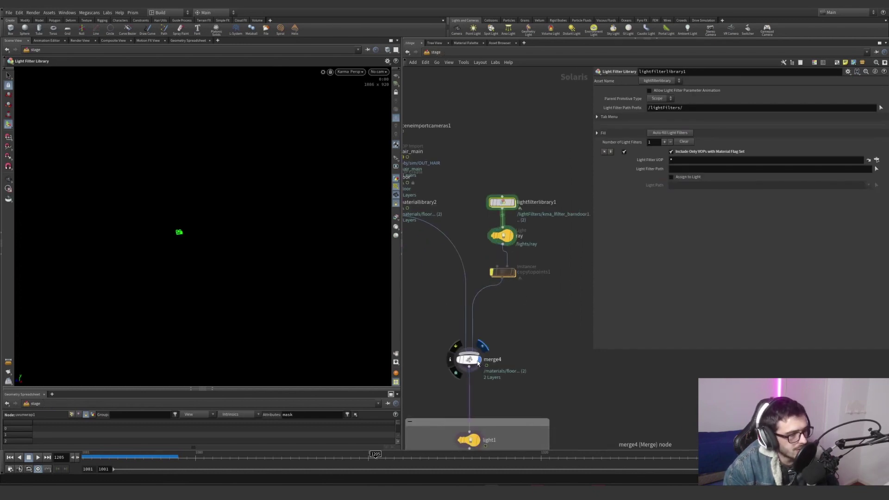
{"action": "left_click", "coordinate": [486, 259]}
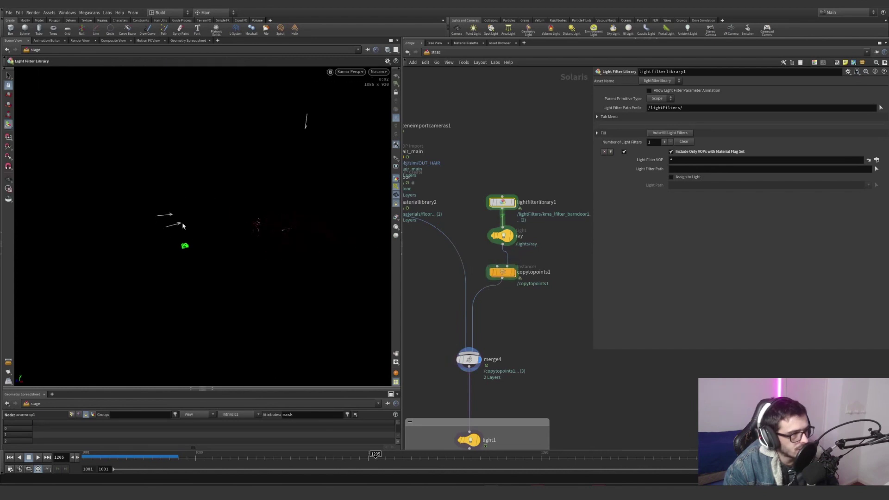
Try yellow (FFFF00) as the ray light's color and look through the cam2 camera.
{"action": "left_click", "coordinate": [502, 235]}
{"action": "left_click", "coordinate": [654, 169]}
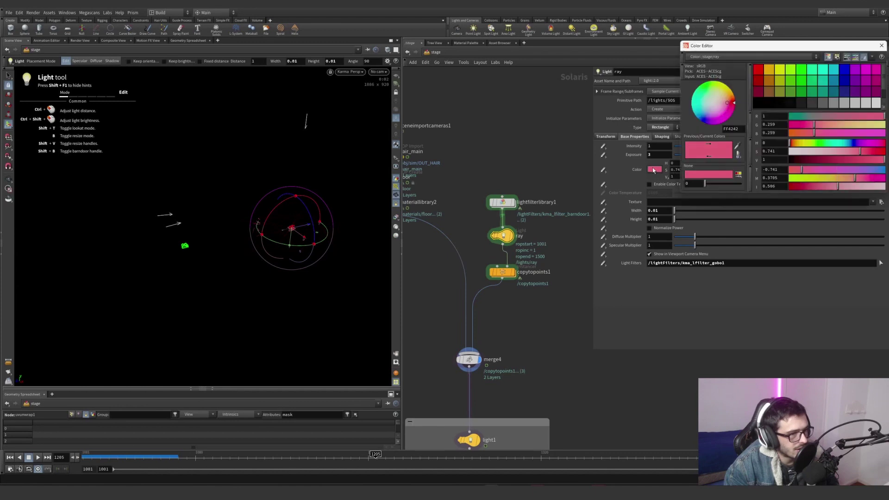
{"action": "left_click", "coordinate": [780, 69]}
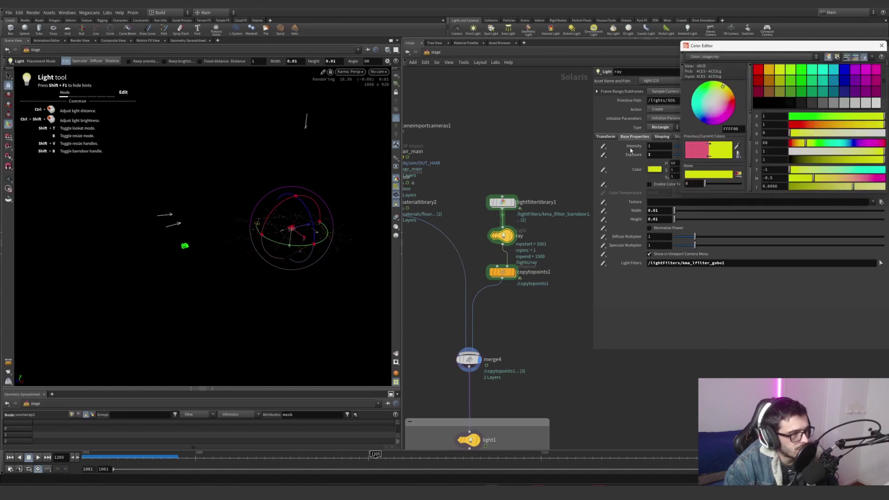
{"action": "left_click", "coordinate": [379, 72]}
{"action": "left_click", "coordinate": [403, 92]}
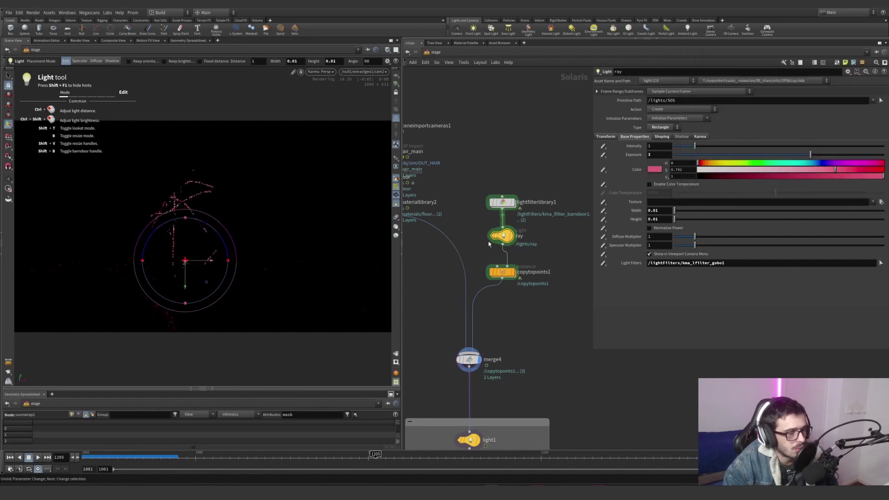
Open the copytopoints1 network and examine the box2 and isooffset1 nodes and their fog volume in the viewport.
{"action": "double_click", "coordinate": [502, 272]}
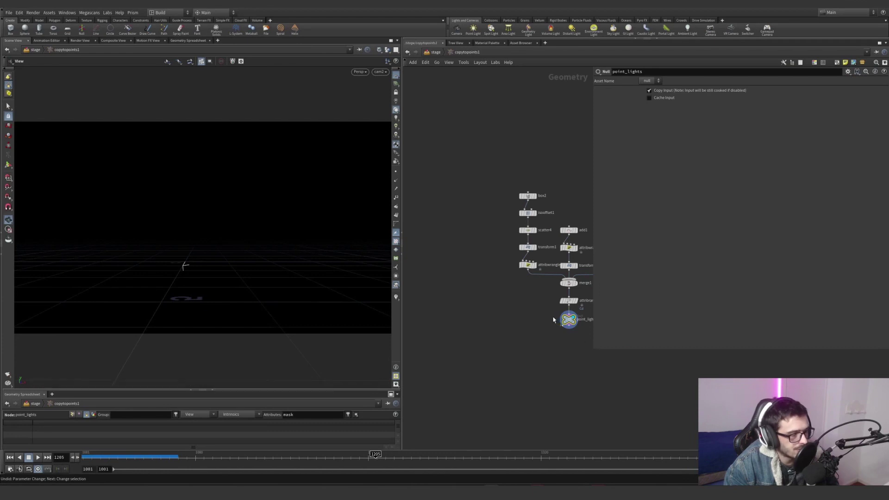
{"action": "key", "text": "h"}
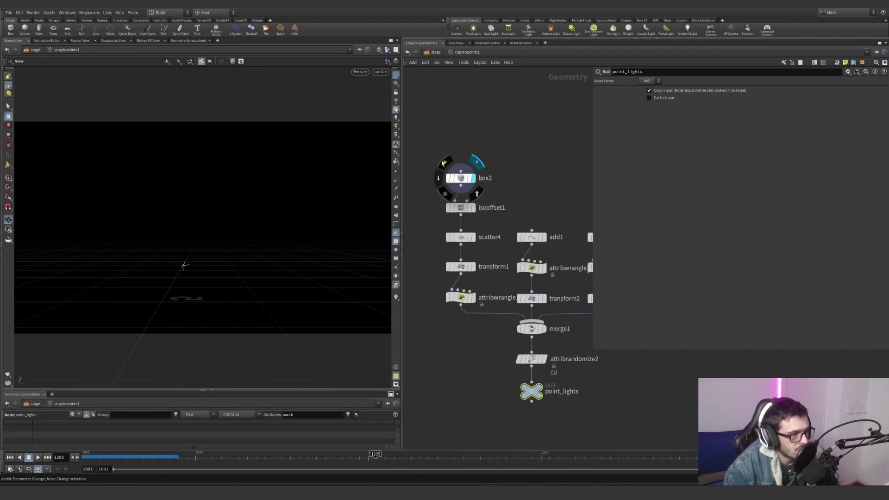
{"action": "left_click", "coordinate": [459, 175]}
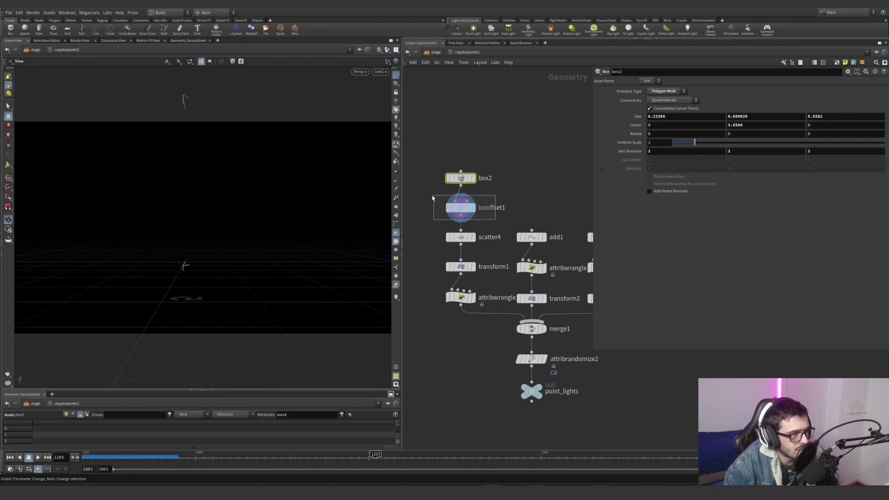
{"action": "left_click", "coordinate": [464, 207]}
{"action": "right_click_drag", "start_coordinate": [65, 317], "coordinate": [157, 242]}
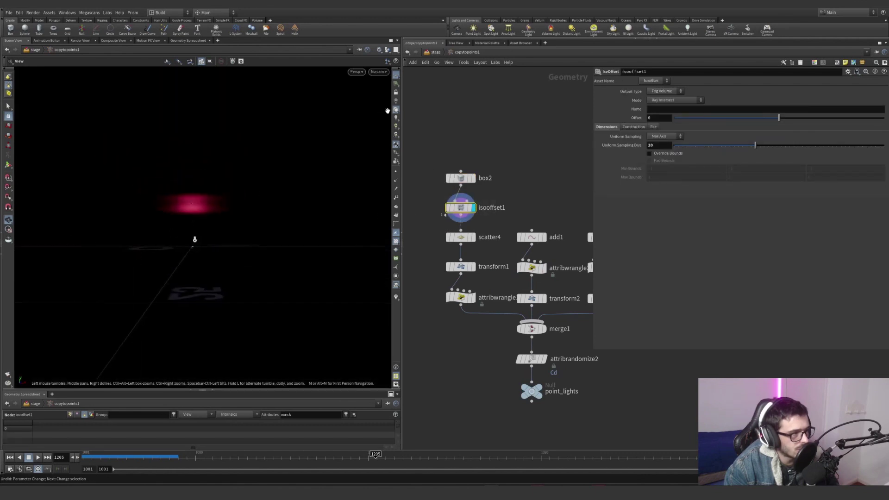
{"action": "left_click_drag", "start_coordinate": [284, 119], "coordinate": [242, 213]}
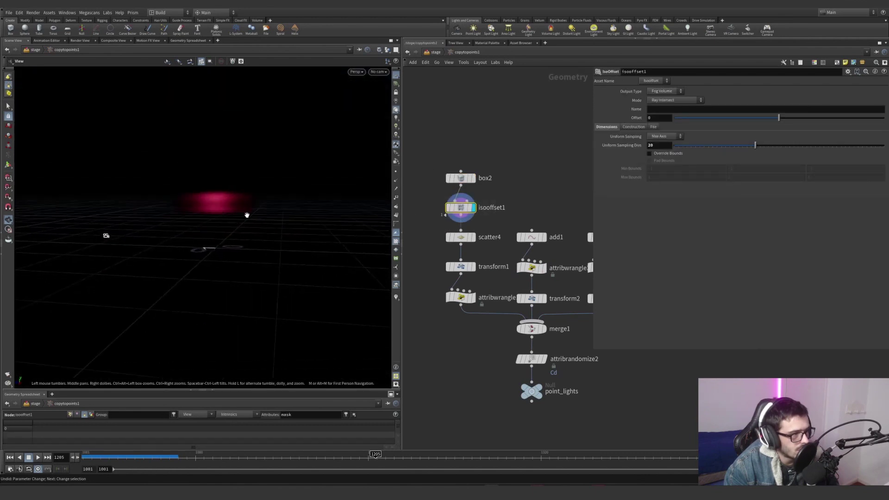
Step through scatter4, transform1 and the first branch's attribute wrangle, examining the point setup and its normalize expression.
{"action": "left_click", "coordinate": [474, 238]}
{"action": "left_click", "coordinate": [465, 238]}
{"action": "left_click_drag", "start_coordinate": [218, 205], "coordinate": [341, 226]}
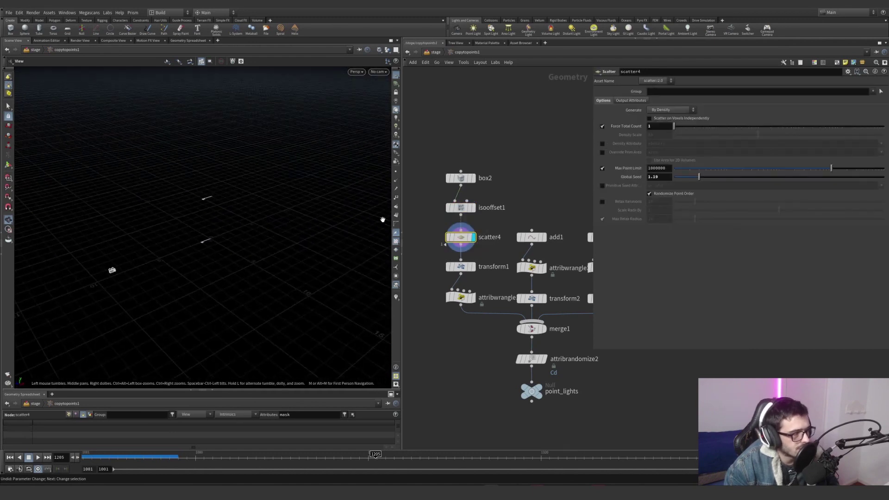
{"action": "left_click", "coordinate": [472, 268]}
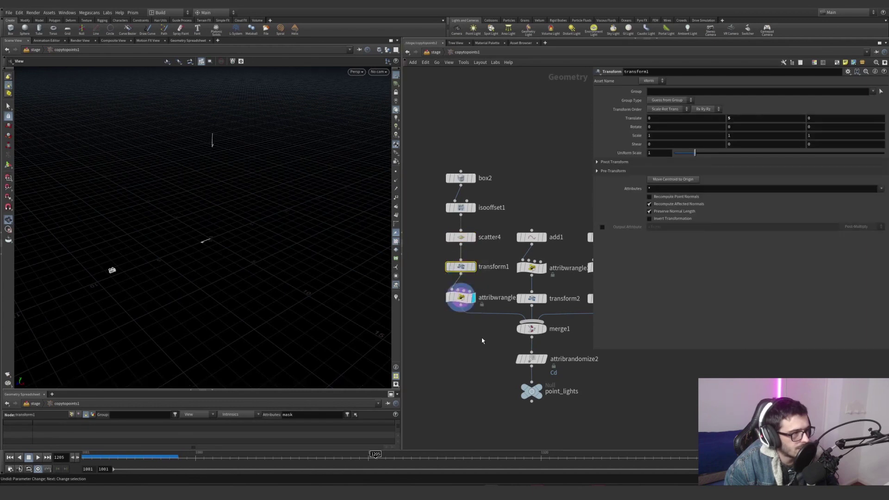
{"action": "left_click", "coordinate": [472, 298]}
{"action": "left_click_drag", "start_coordinate": [677, 136], "coordinate": [650, 138]}
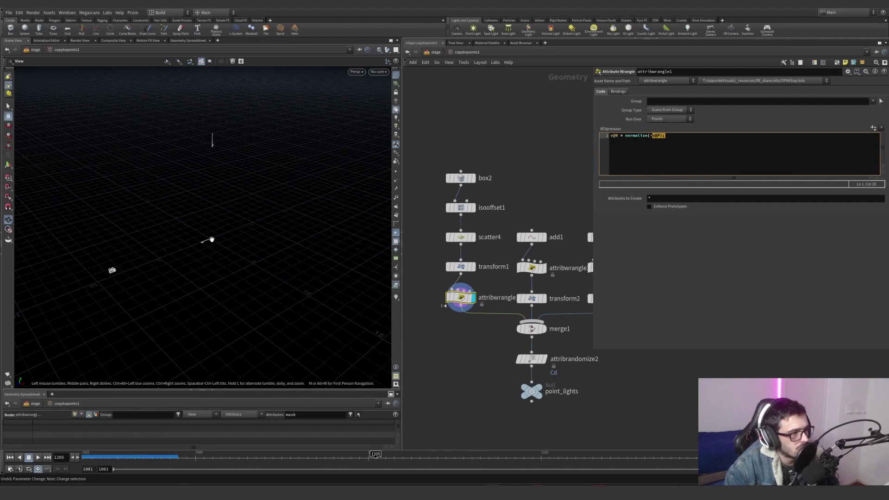
Examine the add1, attribute wrangle and transform2 nodes of the second branch, and attribwrangle4 in the third.
{"action": "middle_click_drag", "start_coordinate": [538, 204], "coordinate": [505, 195]}
{"action": "left_click", "coordinate": [490, 254]}
{"action": "left_click", "coordinate": [564, 259]}
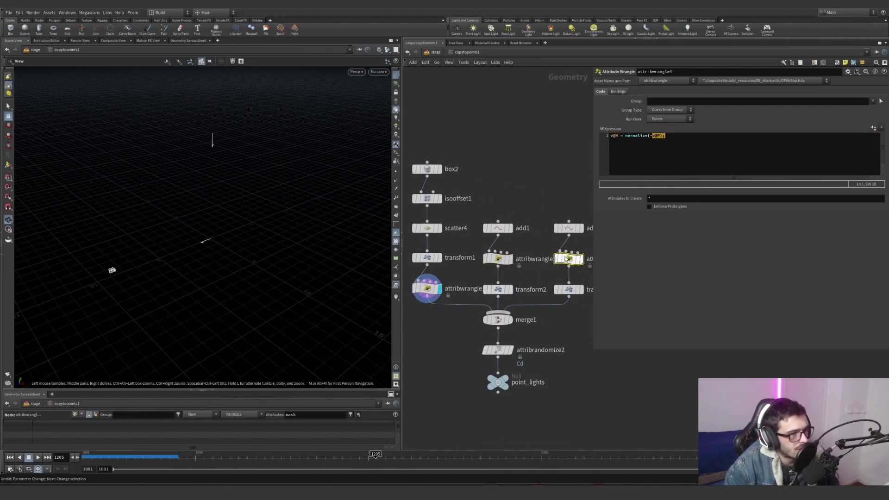
{"action": "left_click", "coordinate": [510, 289]}
{"action": "left_click", "coordinate": [498, 289]}
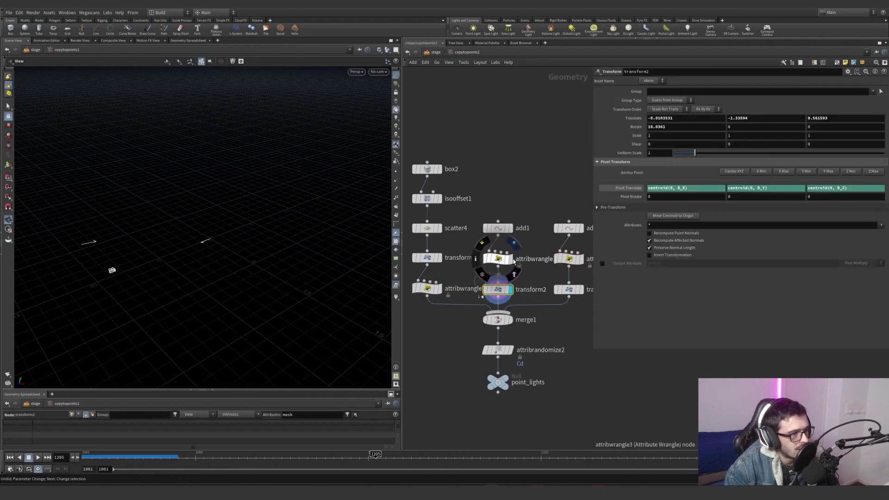
{"action": "left_click", "coordinate": [511, 259]}
{"action": "left_click", "coordinate": [498, 259]}
{"action": "left_click", "coordinate": [498, 228]}
{"action": "left_click", "coordinate": [511, 289]}
{"action": "left_click", "coordinate": [498, 289]}
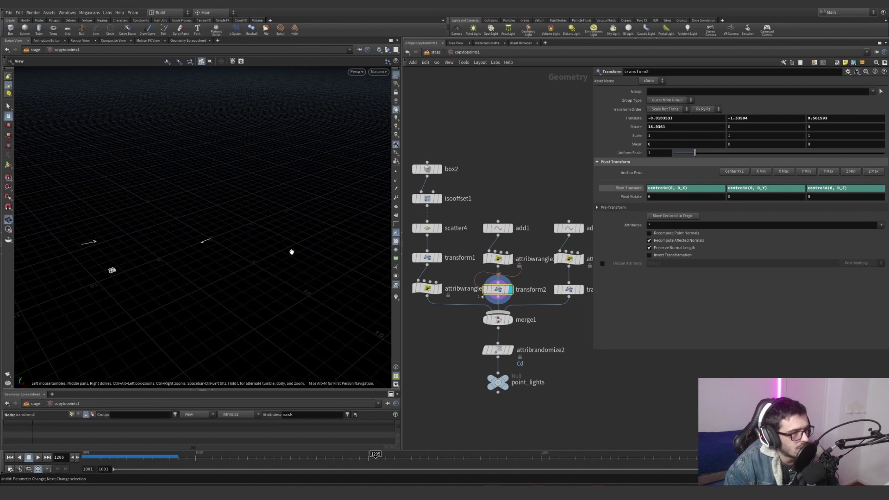
Display the point_lights output to view all light points, and return to merge4 in the stage network.
{"action": "middle_click_drag", "start_coordinate": [555, 313], "coordinate": [514, 314]}
{"action": "key", "text": "ctrl+z"}
{"action": "key", "text": "ctrl+z"}
{"action": "left_click", "coordinate": [470, 351]}
{"action": "left_click", "coordinate": [465, 381]}
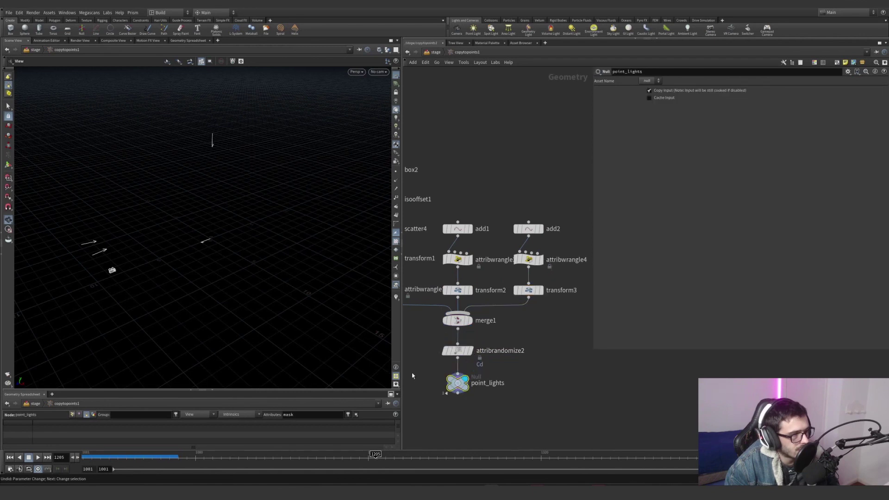
{"action": "left_click_drag", "start_coordinate": [512, 383], "coordinate": [443, 344]}
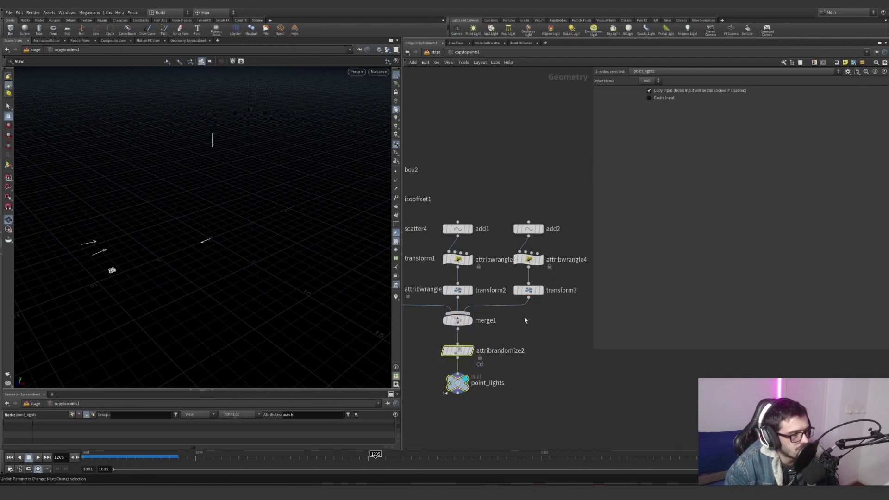
{"action": "left_click", "coordinate": [429, 52]}
{"action": "left_click", "coordinate": [467, 359]}
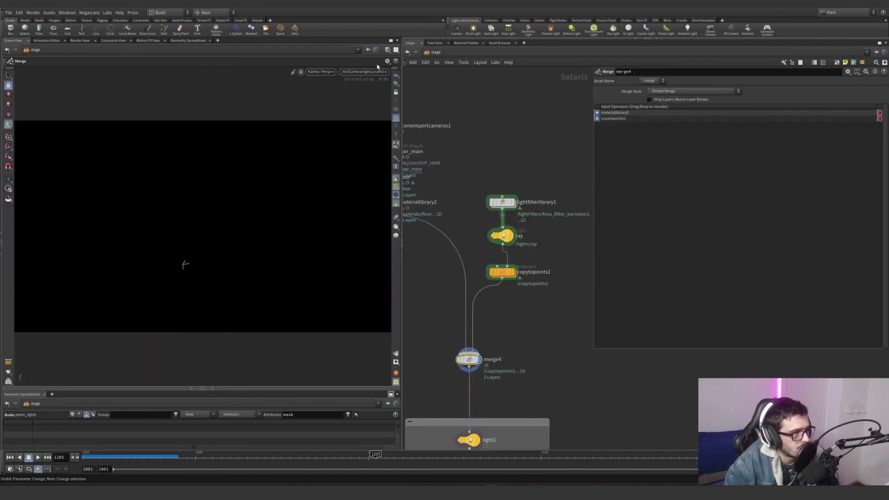
Try changing the X rotation of transform2 inside copytopoints1 while previewing the stage, and undo it.
{"action": "double_click", "coordinate": [502, 273]}
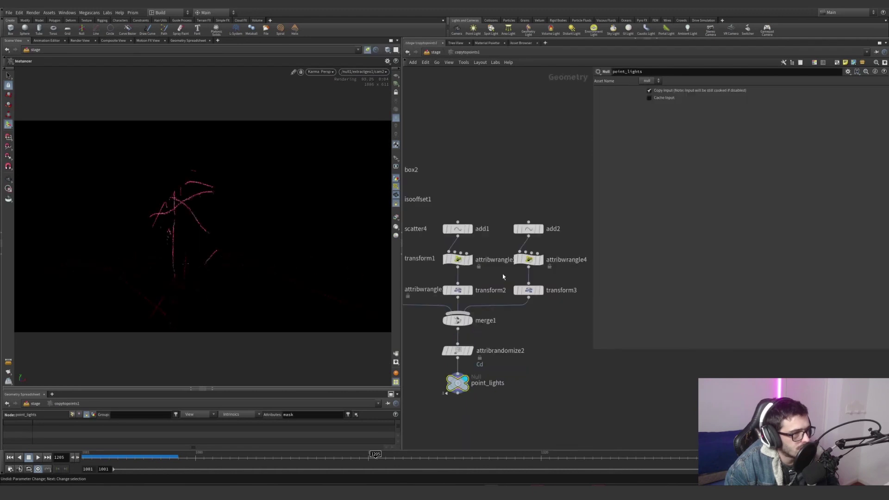
{"action": "left_click", "coordinate": [457, 290]}
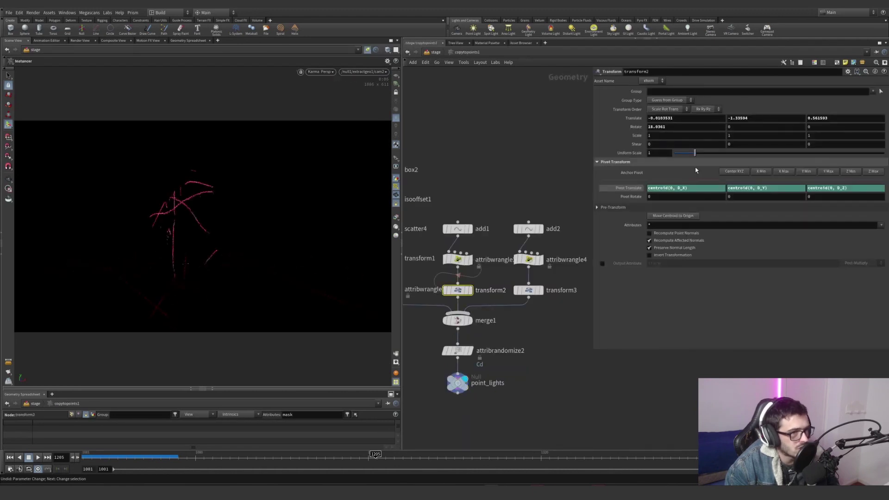
{"action": "middle_click_drag", "start_coordinate": [670, 126], "coordinate": [689, 109]}
{"action": "key", "text": "ctrl+z"}
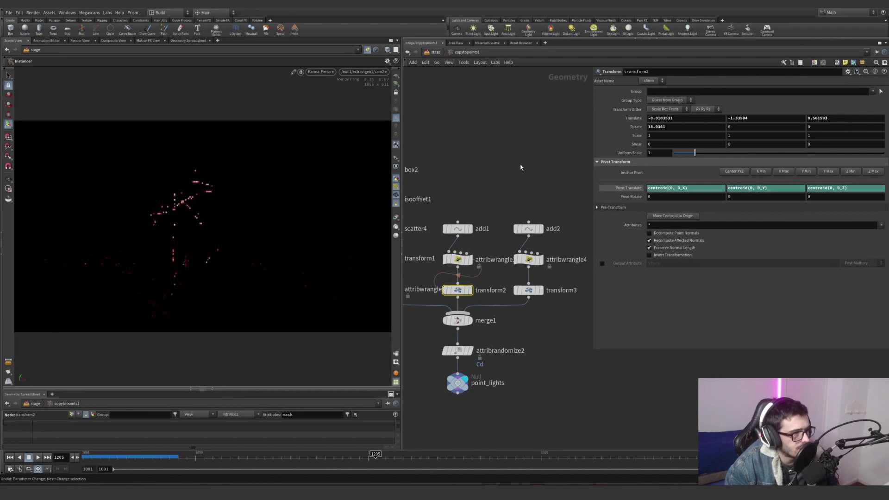
Return to the stage network and display the light1 node below merge4.
{"action": "left_click", "coordinate": [440, 53]}
{"action": "scroll", "coordinate": [566, 310], "scroll_direction": "down", "scroll_amount": 3}
{"action": "middle_click_drag", "start_coordinate": [526, 416], "coordinate": [509, 299]}
{"action": "scroll", "coordinate": [507, 293], "scroll_direction": "up", "scroll_amount": 3}
{"action": "left_click", "coordinate": [492, 228]}
{"action": "key", "text": "Return"}
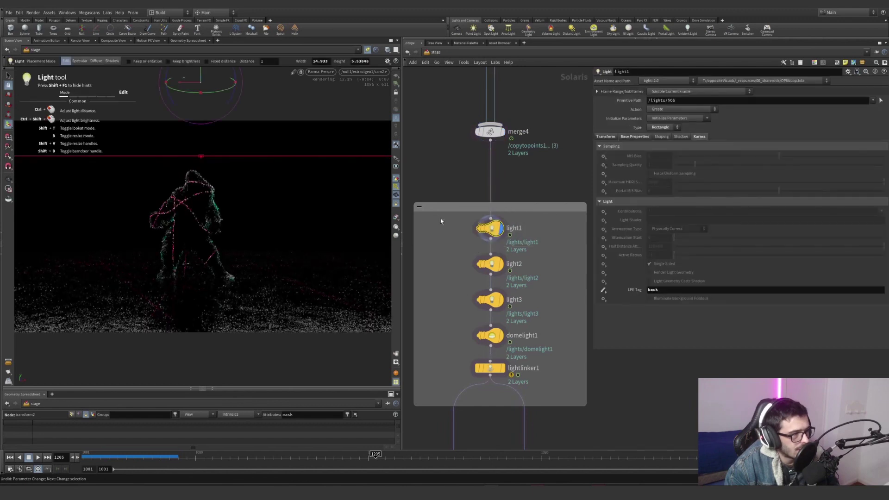
Inspect light1 from a free view, return to the cam2 camera, and examine light1's base properties and transform values.
{"action": "right_click_drag", "start_coordinate": [177, 236], "coordinate": [153, 232], "text": "alt"}
{"action": "middle_click_drag", "start_coordinate": [204, 204], "coordinate": [87, 258], "text": "alt"}
{"action": "middle_click_drag", "start_coordinate": [324, 178], "coordinate": [236, 193], "text": "alt"}
{"action": "middle_click_drag", "start_coordinate": [327, 221], "coordinate": [245, 234], "text": "alt"}
{"action": "left_click_drag", "start_coordinate": [245, 234], "coordinate": [152, 218]}
{"action": "left_click", "coordinate": [379, 71]}
{"action": "left_click", "coordinate": [395, 80]}
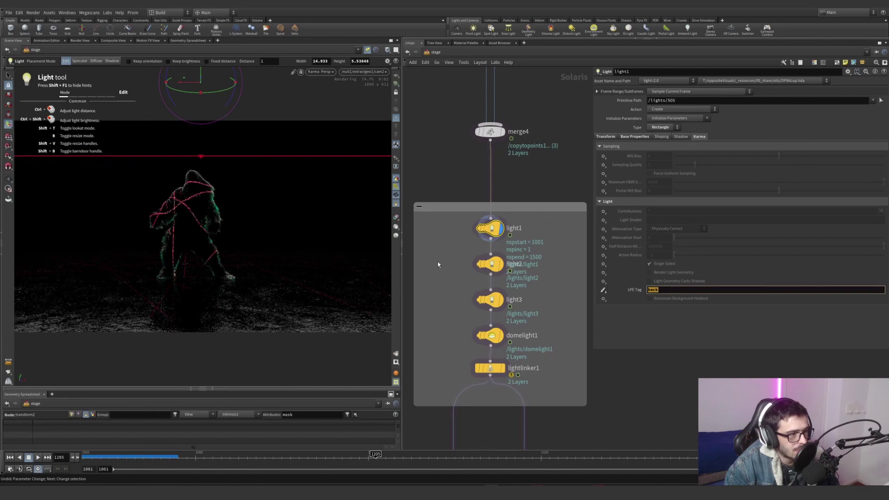
{"action": "left_click", "coordinate": [641, 137]}
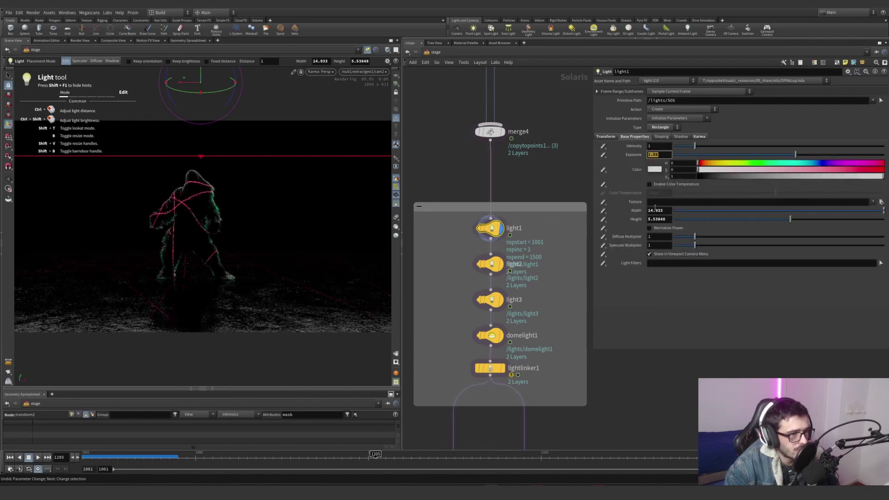
{"action": "left_click", "coordinate": [611, 137]}
Display light2, inspect its position from a free view, and look through the cam2 camera again.
{"action": "middle_click_drag", "start_coordinate": [550, 294], "coordinate": [521, 234]}
{"action": "scroll", "coordinate": [535, 165], "scroll_direction": "down", "scroll_amount": 3}
{"action": "scroll", "coordinate": [522, 232], "scroll_direction": "up", "scroll_amount": 3}
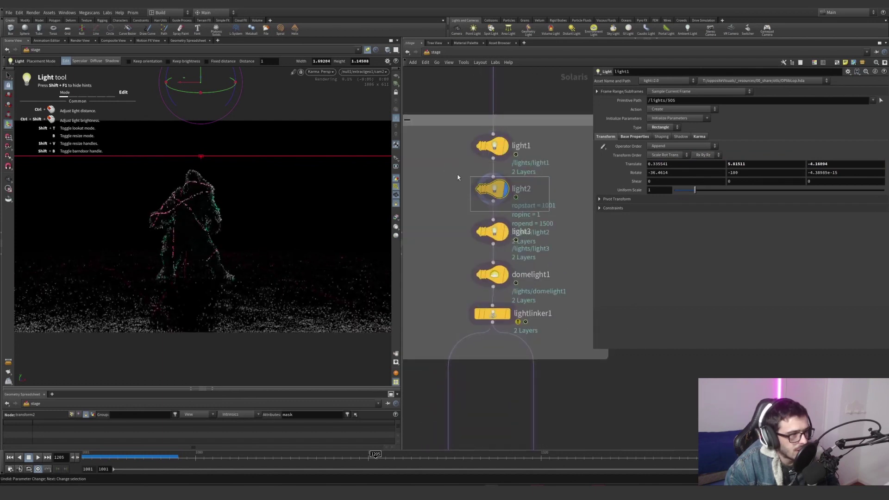
{"action": "left_click", "coordinate": [507, 197]}
{"action": "left_click_drag", "start_coordinate": [252, 193], "coordinate": [296, 139], "text": "alt"}
{"action": "left_click", "coordinate": [377, 72]}
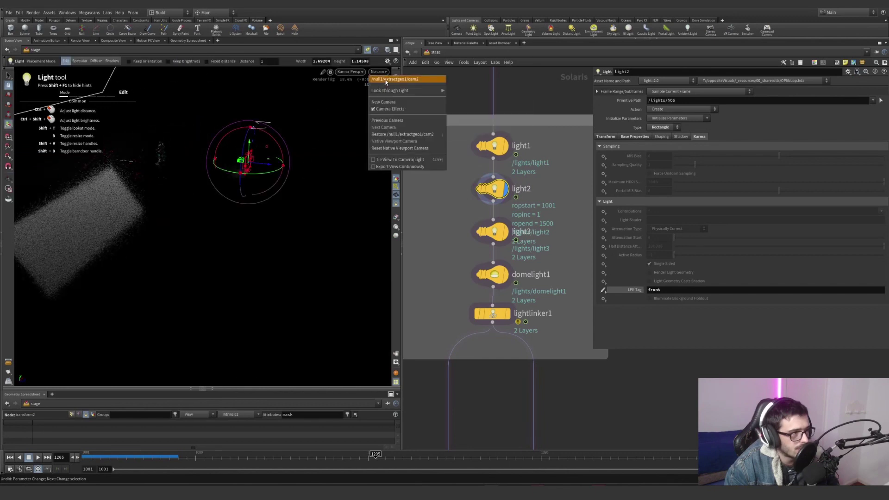
{"action": "left_click", "coordinate": [386, 80]}
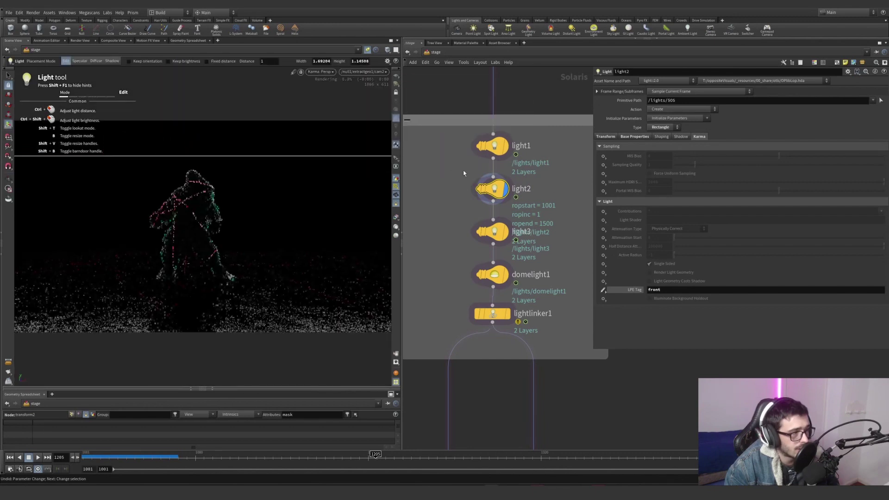
Try raising light2's intensity to 5.18 in its base properties, and undo the change.
{"action": "left_click", "coordinate": [635, 136]}
{"action": "left_click_drag", "start_coordinate": [684, 151], "coordinate": [785, 149]}
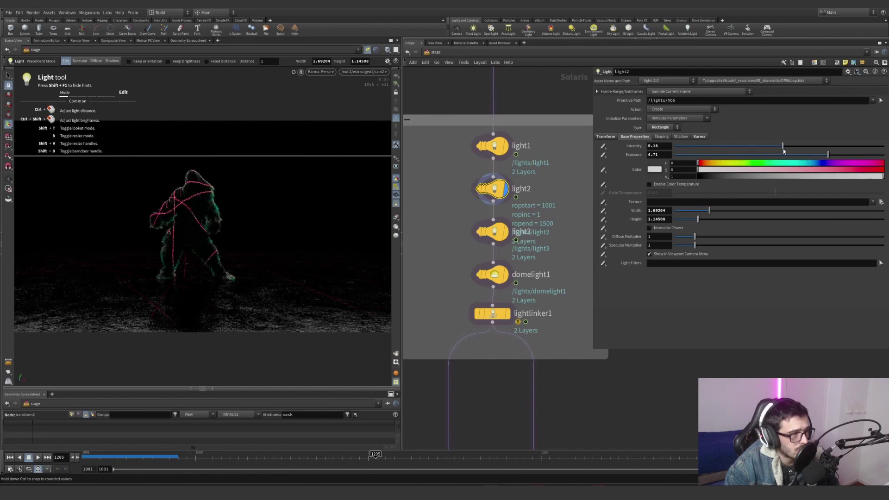
{"action": "key", "text": "ctrl+z"}
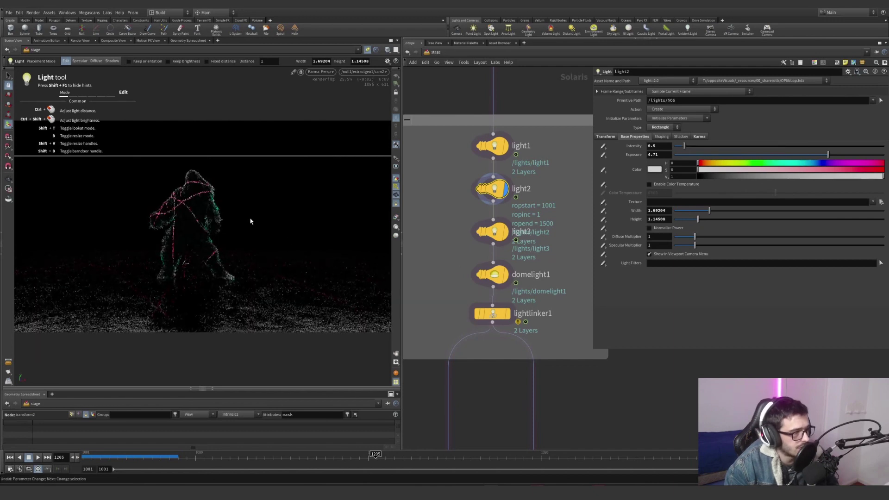
{"action": "mouse_move", "coordinate": [517, 239]}
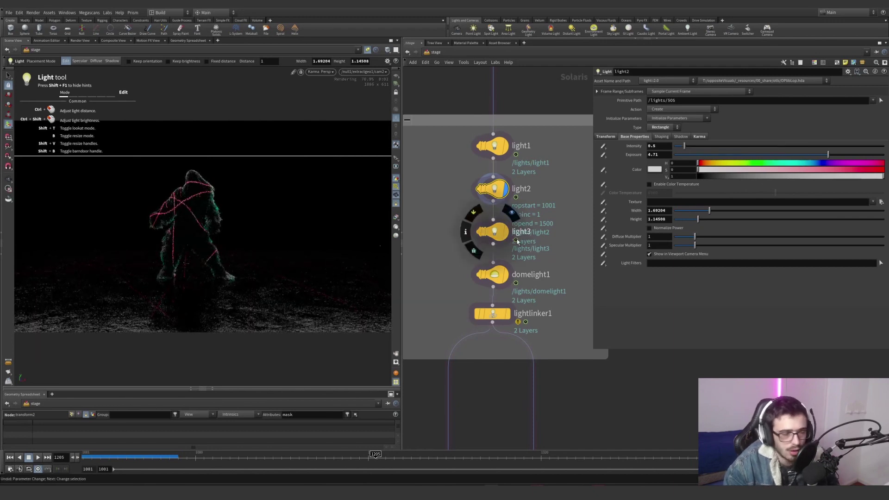
Display light3, try setting its bottom barndoor to 0 in the shaping properties, and undo the change.
{"action": "left_click_drag", "start_coordinate": [550, 251], "coordinate": [423, 210]}
{"action": "key", "text": "r"}
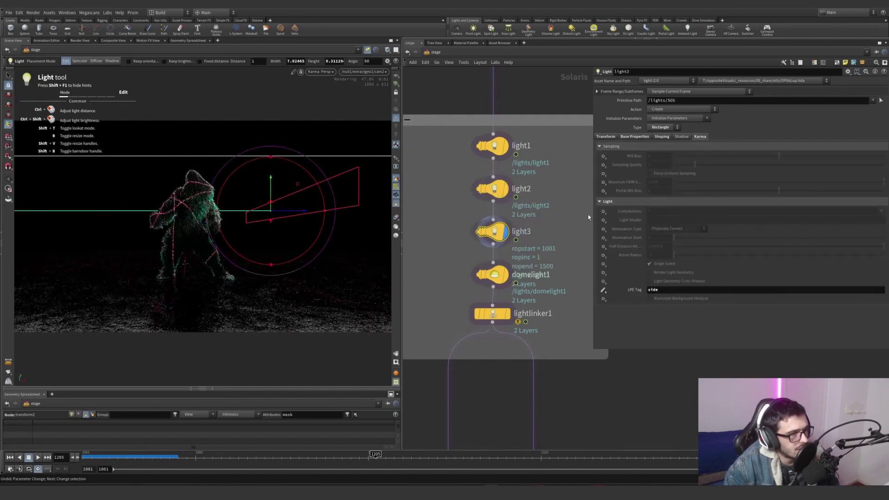
{"action": "left_click", "coordinate": [664, 138]}
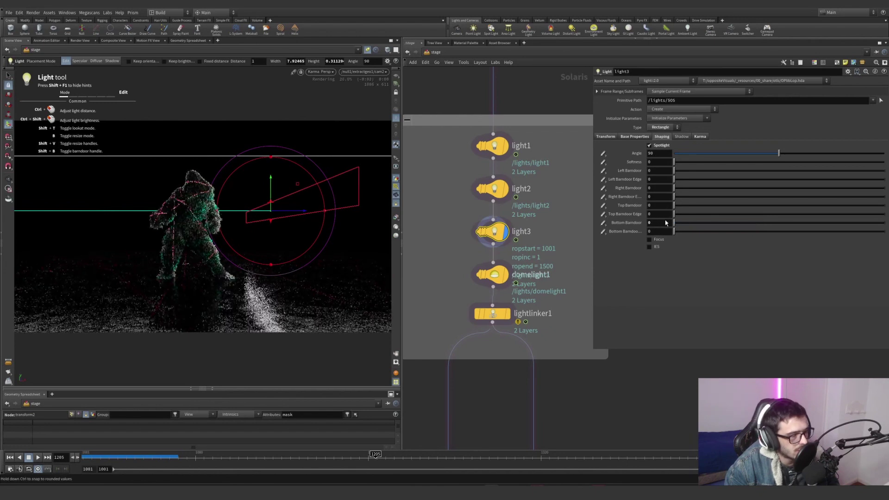
{"action": "key", "text": "ctrl+z"}
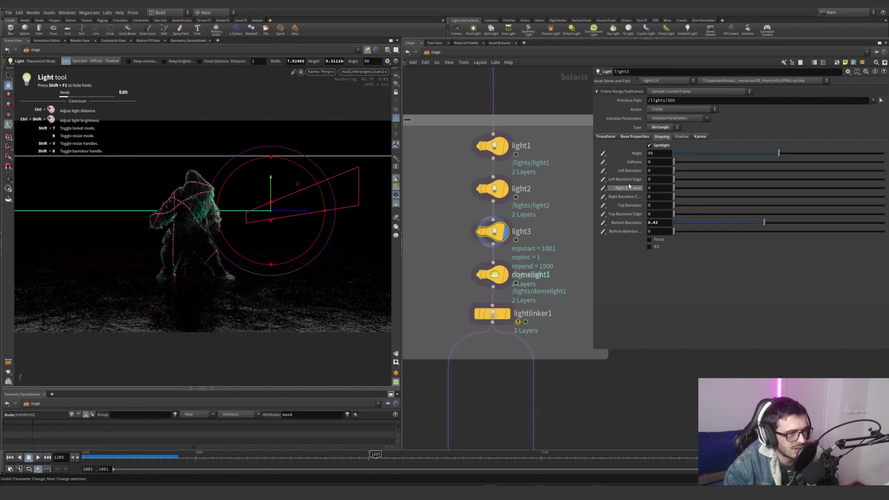
Examine light3's base properties, light color, Karma settings and transform values.
{"action": "left_click", "coordinate": [635, 137]}
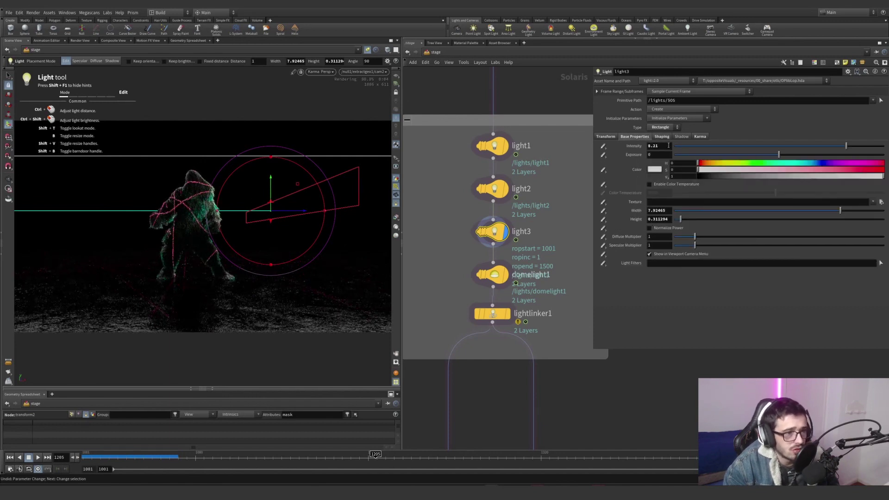
{"action": "left_click", "coordinate": [657, 171]}
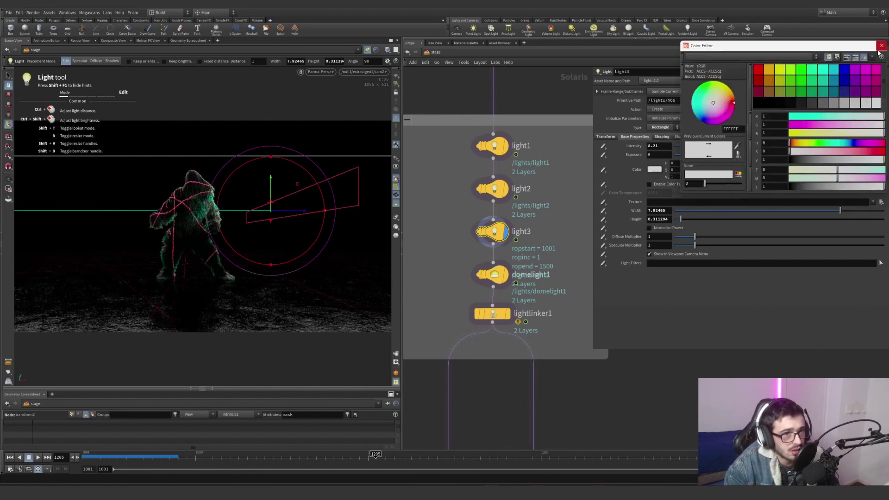
{"action": "left_click", "coordinate": [880, 47]}
{"action": "left_click", "coordinate": [700, 136]}
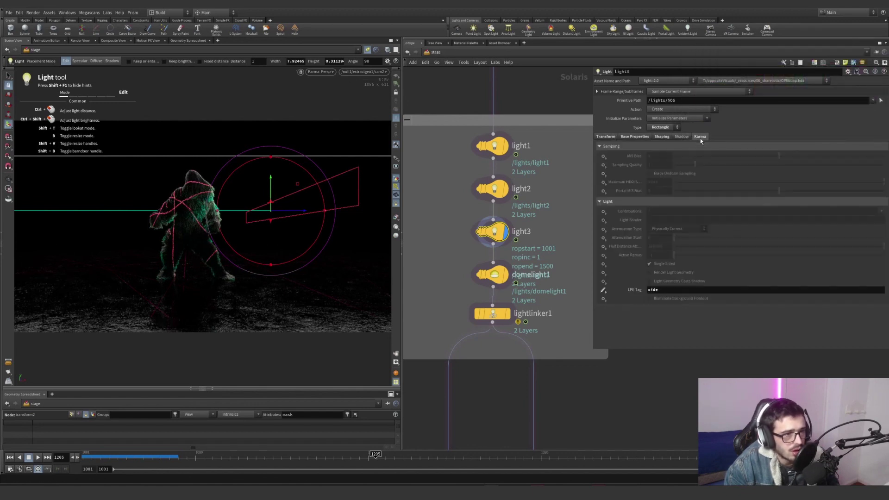
{"action": "left_click", "coordinate": [605, 137]}
Display domelight1 and examine the LPE tag in its Karma light settings.
{"action": "left_click", "coordinate": [518, 280]}
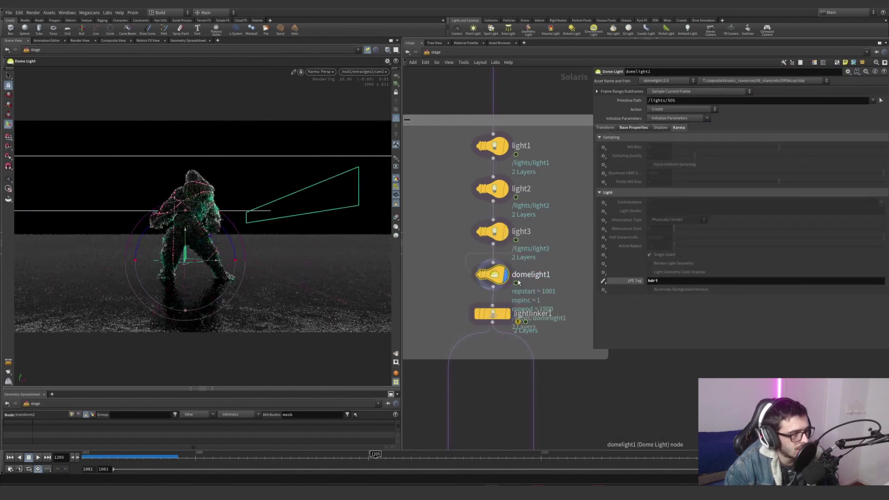
{"action": "left_click", "coordinate": [657, 281]}
{"action": "type", "text": "hdr1"}
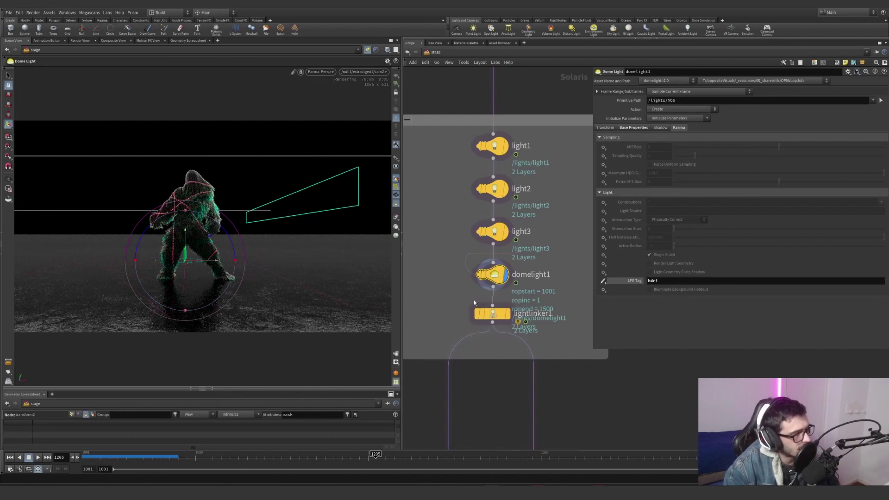
Display lightlinker1 and inspect the linking rules that apply to domelight1.
{"action": "mouse_move", "coordinate": [526, 323]}
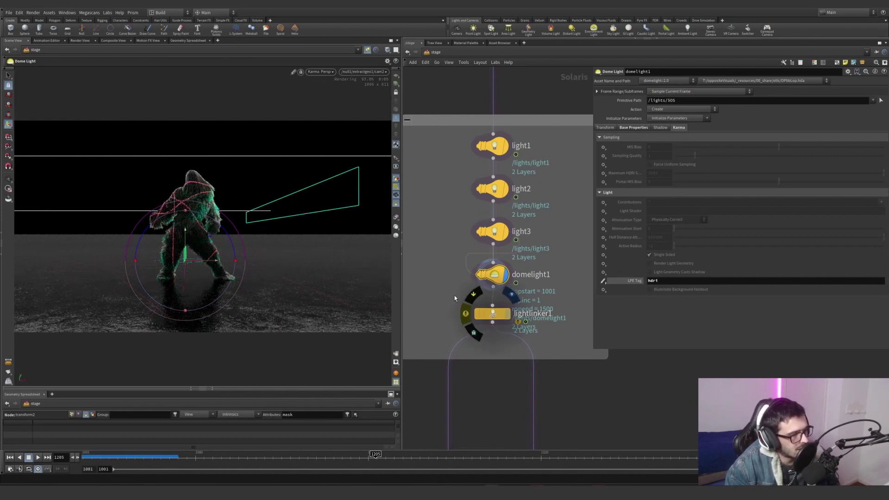
{"action": "left_click", "coordinate": [493, 314]}
{"action": "left_click", "coordinate": [630, 144]}
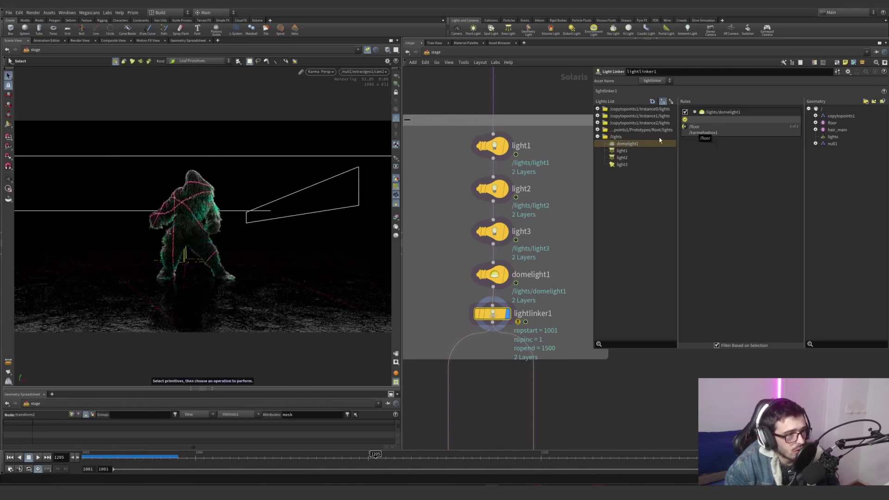
{"action": "scroll", "coordinate": [537, 142], "scroll_direction": "down", "scroll_amount": 5}
{"action": "middle_click_drag", "start_coordinate": [545, 104], "coordinate": [536, 240]}
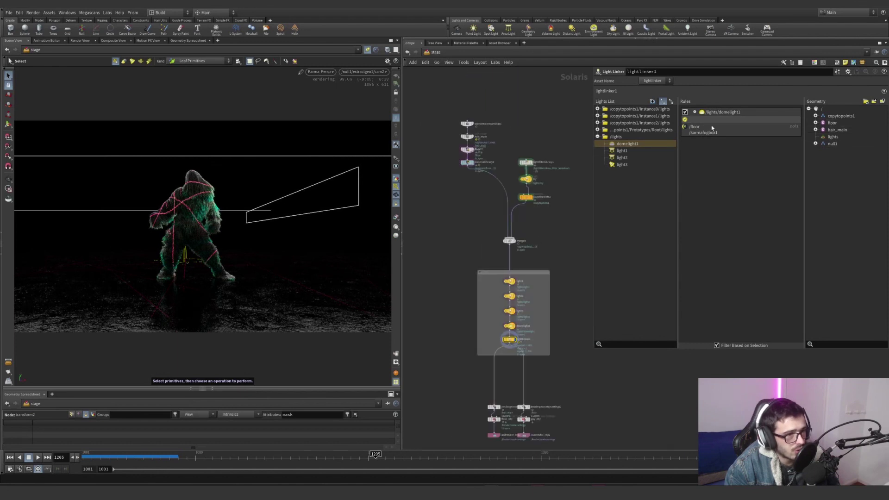
Try adjusting domelight1's intensity in its base properties, and undo the change.
{"action": "scroll", "coordinate": [545, 237], "scroll_direction": "up", "scroll_amount": 5}
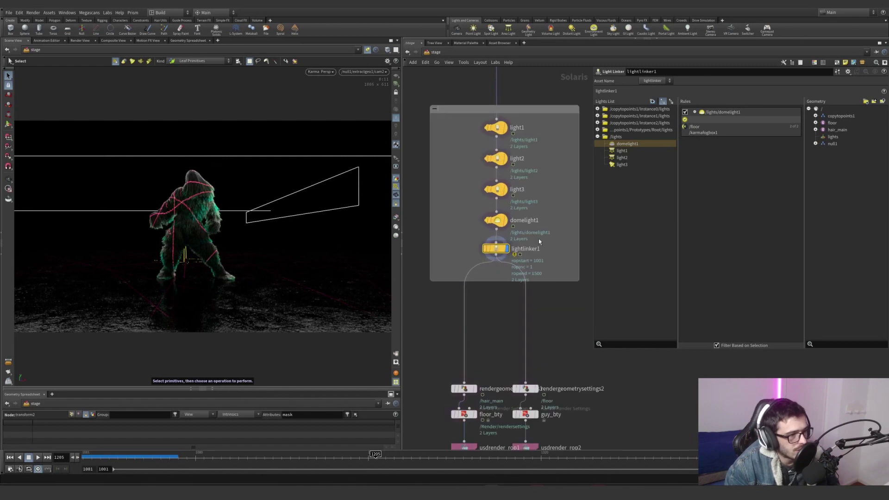
{"action": "left_click", "coordinate": [489, 219]}
{"action": "left_click", "coordinate": [630, 128]}
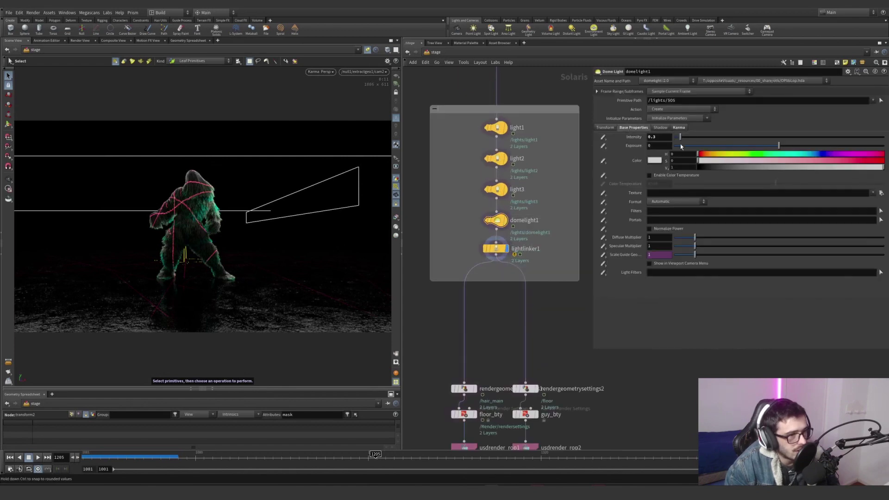
{"action": "key", "text": "ctrl+z"}
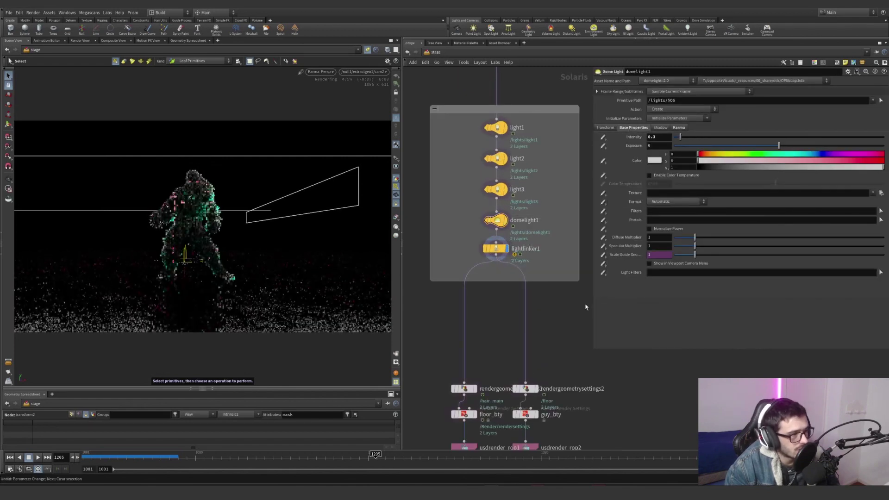
Display rendergeometrysettings1 and examine its target primitives and the render visibility under Shading.
{"action": "middle_click_drag", "start_coordinate": [536, 350], "coordinate": [535, 204]}
{"action": "left_click", "coordinate": [444, 297]}
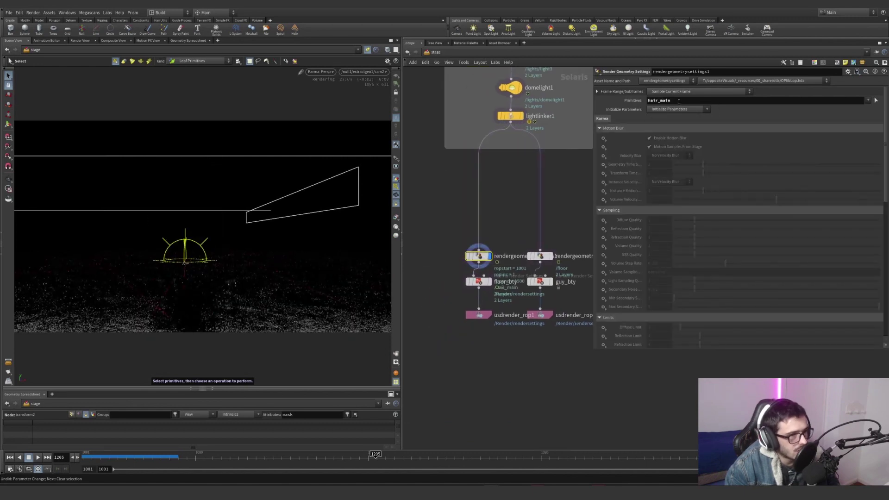
{"action": "scroll", "coordinate": [638, 245], "scroll_direction": "down", "scroll_amount": 10}
{"action": "scroll", "coordinate": [653, 227], "scroll_direction": "up", "scroll_amount": 1}
{"action": "left_click_drag", "start_coordinate": [675, 152], "coordinate": [647, 153]}
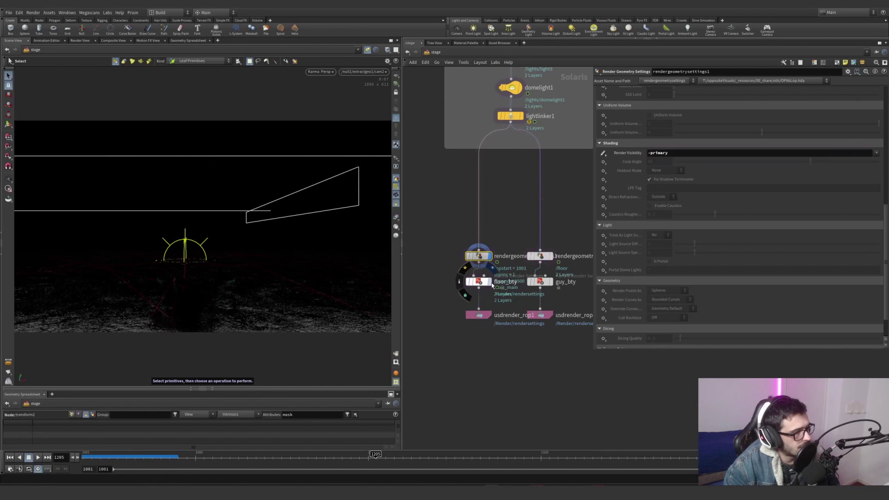
Display floor_bty and review its primary samples, the beauty pass split per LPE tag, and the enabled AOVs.
{"action": "left_click", "coordinate": [481, 281]}
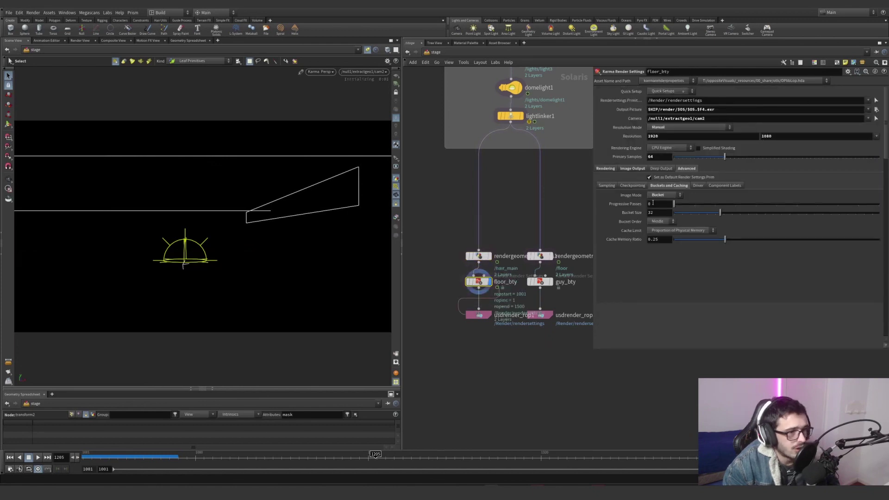
{"action": "left_click", "coordinate": [633, 169]}
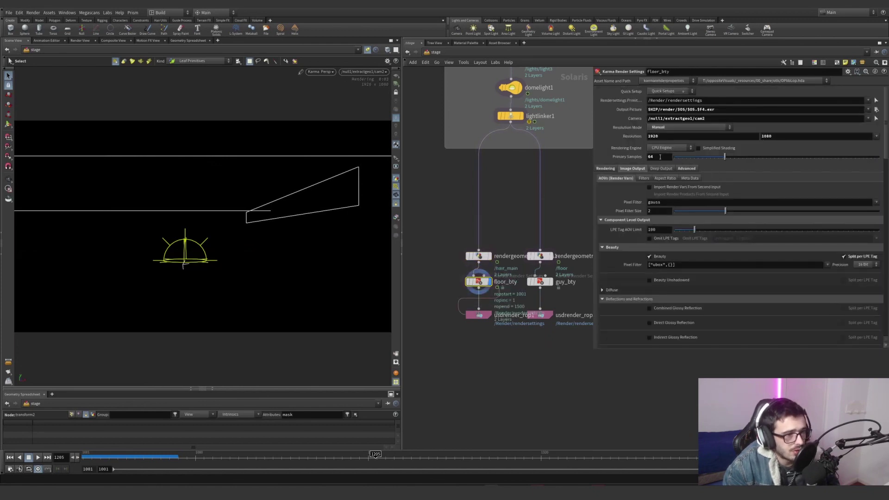
{"action": "left_click", "coordinate": [657, 157]}
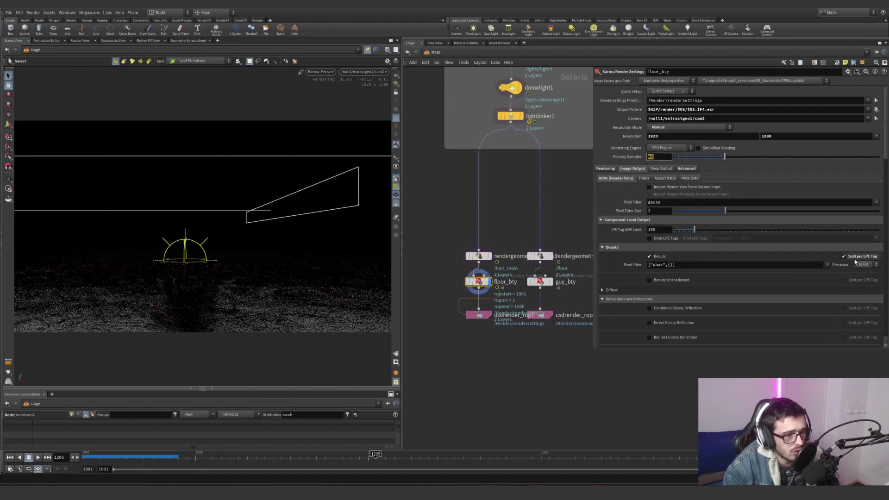
{"action": "scroll", "coordinate": [851, 265], "scroll_direction": "down", "scroll_amount": 10}
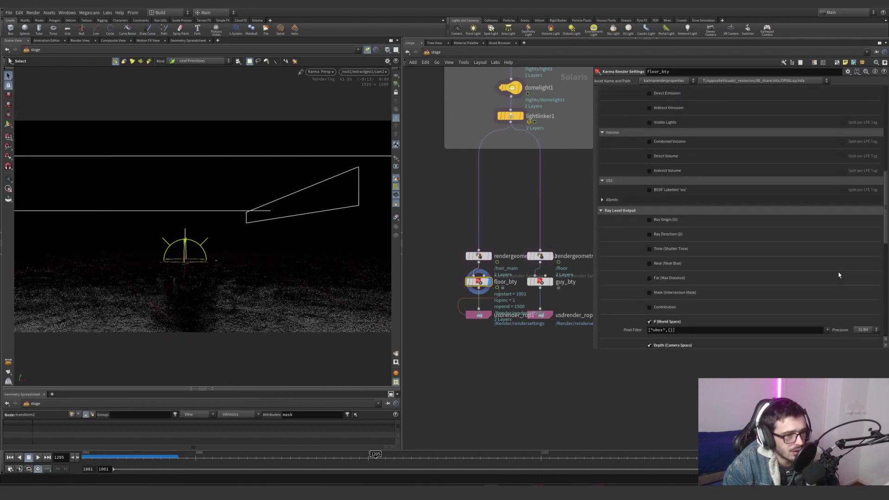
{"action": "scroll", "coordinate": [787, 264], "scroll_direction": "down", "scroll_amount": 2}
{"action": "scroll", "coordinate": [672, 259], "scroll_direction": "down", "scroll_amount": 5}
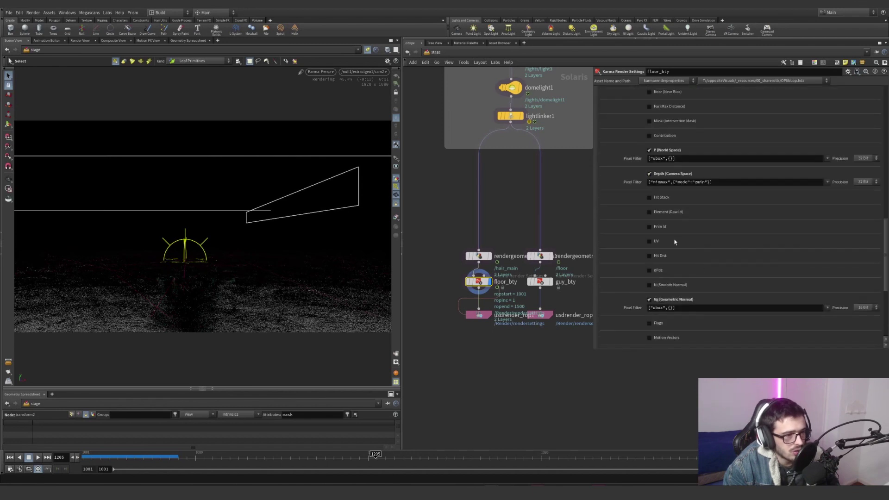
{"action": "scroll", "coordinate": [727, 294], "scroll_direction": "down", "scroll_amount": 2}
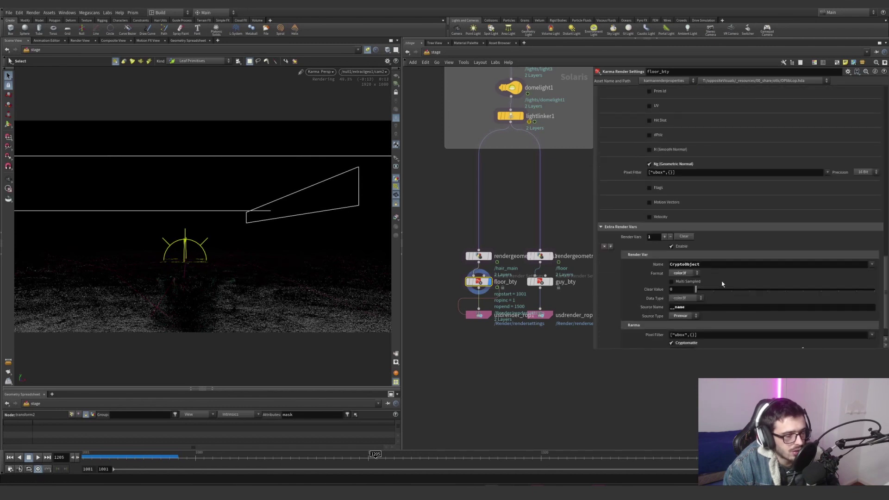
Name floor_bty's extra render variable CryptoObject and review its Cryptomatte settings and the ray level outputs.
{"action": "double_click", "coordinate": [701, 264]}
{"action": "scroll", "coordinate": [619, 287], "scroll_direction": "down", "scroll_amount": 1}
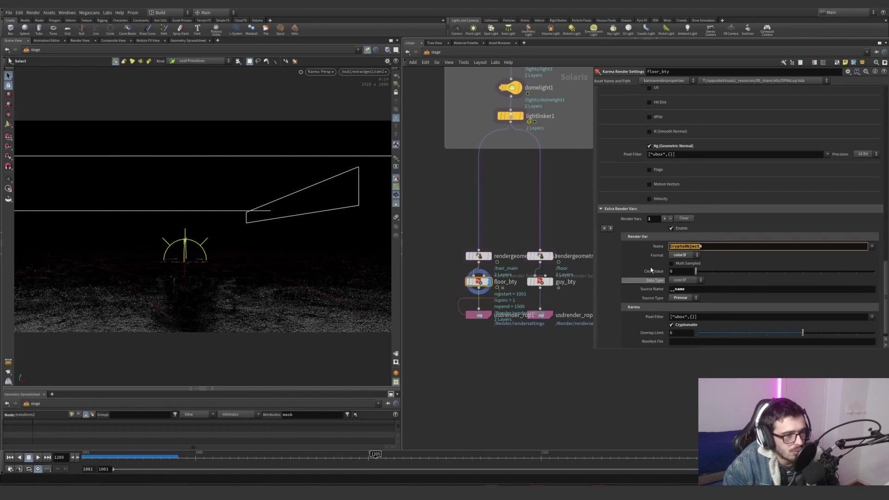
{"action": "left_click", "coordinate": [713, 246]}
{"action": "key", "text": "BackSpace"}
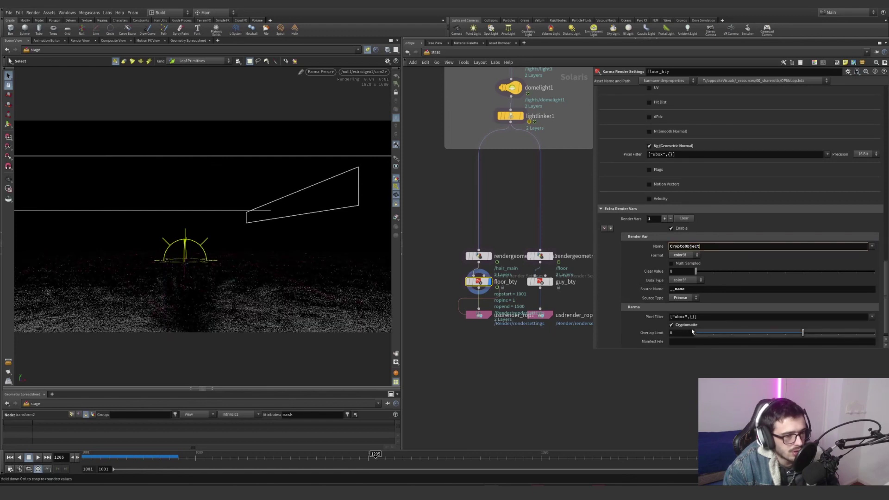
{"action": "key", "text": "Return"}
{"action": "scroll", "coordinate": [611, 307], "scroll_direction": "down", "scroll_amount": 1}
{"action": "scroll", "coordinate": [617, 296], "scroll_direction": "up", "scroll_amount": 15}
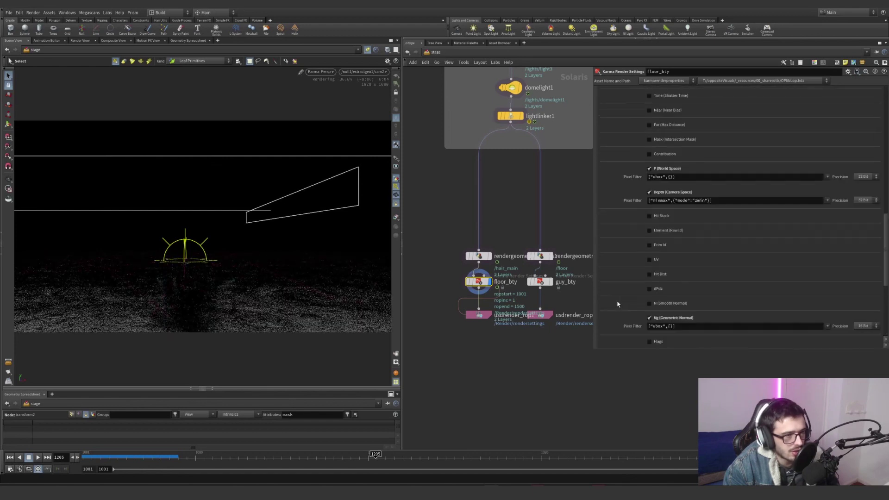
Preview the floor render's C_Ray, C_back, C_front and C_side outputs in the viewport.
{"action": "left_click", "coordinate": [397, 218]}
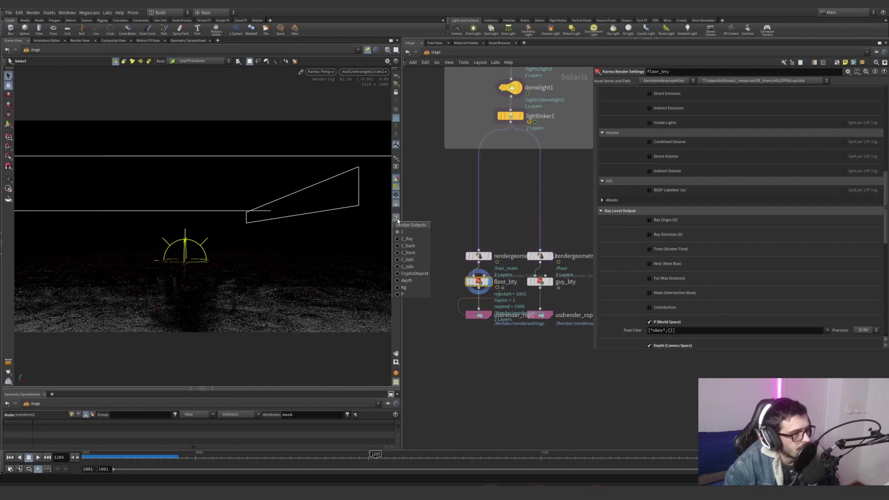
{"action": "left_click", "coordinate": [408, 241]}
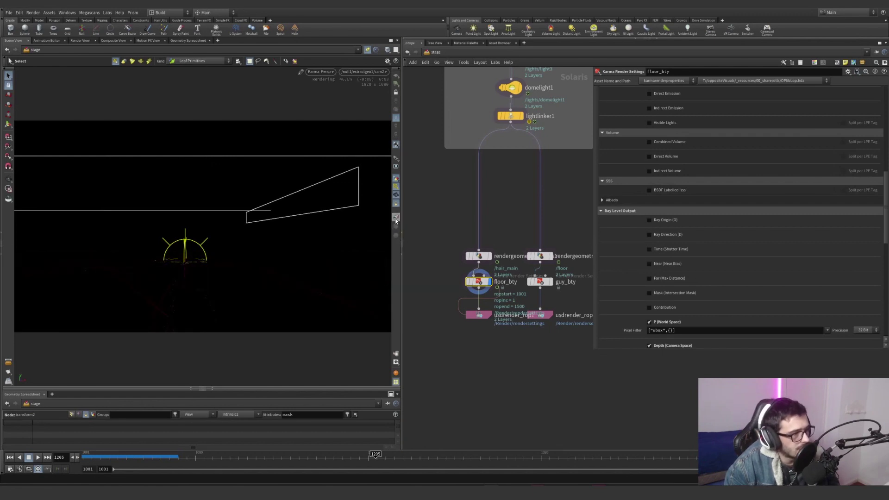
{"action": "left_click", "coordinate": [396, 221]}
{"action": "left_click", "coordinate": [409, 243]}
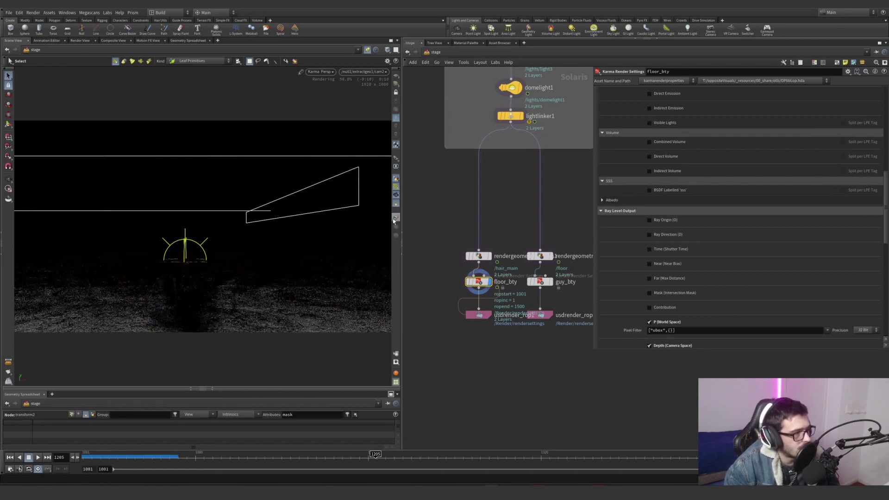
{"action": "left_click", "coordinate": [396, 218]}
{"action": "left_click", "coordinate": [410, 252]}
{"action": "left_click", "coordinate": [396, 218]}
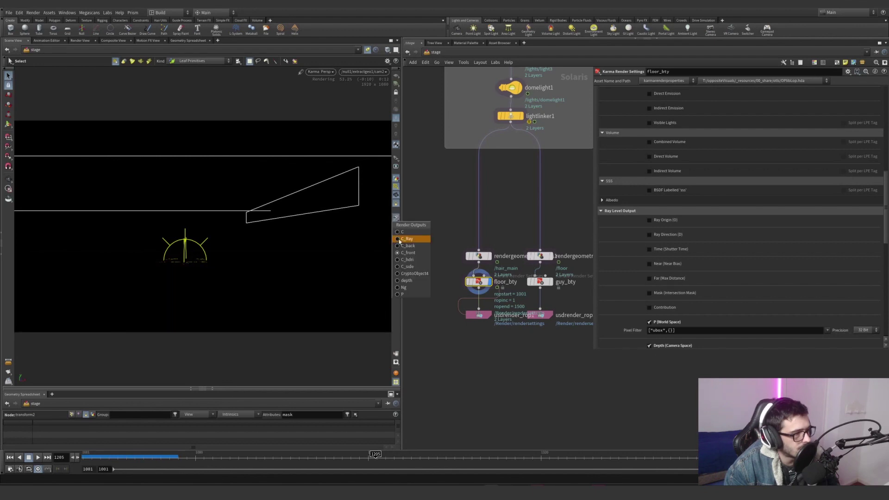
{"action": "left_click", "coordinate": [404, 266]}
Display guy_bty and examine the render visibility set in rendergeometrysettings2.
{"action": "left_click", "coordinate": [550, 281]}
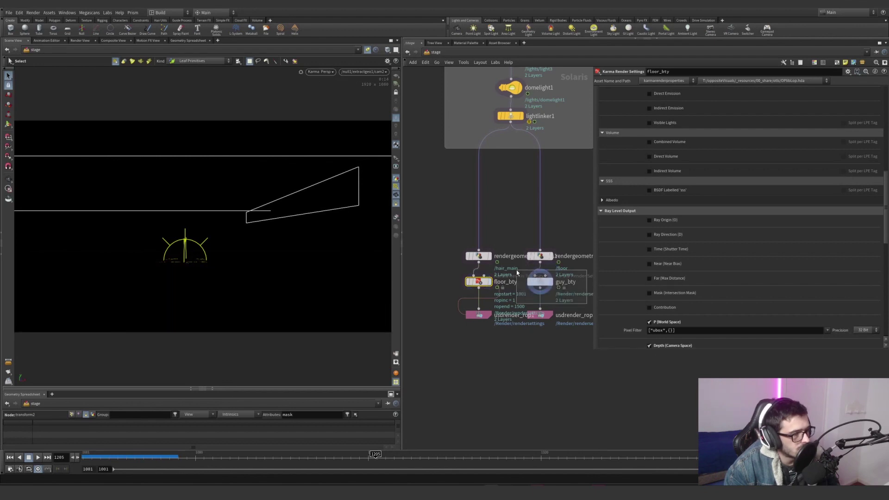
{"action": "left_click", "coordinate": [540, 256]}
{"action": "scroll", "coordinate": [655, 124], "scroll_direction": "up", "scroll_amount": 5}
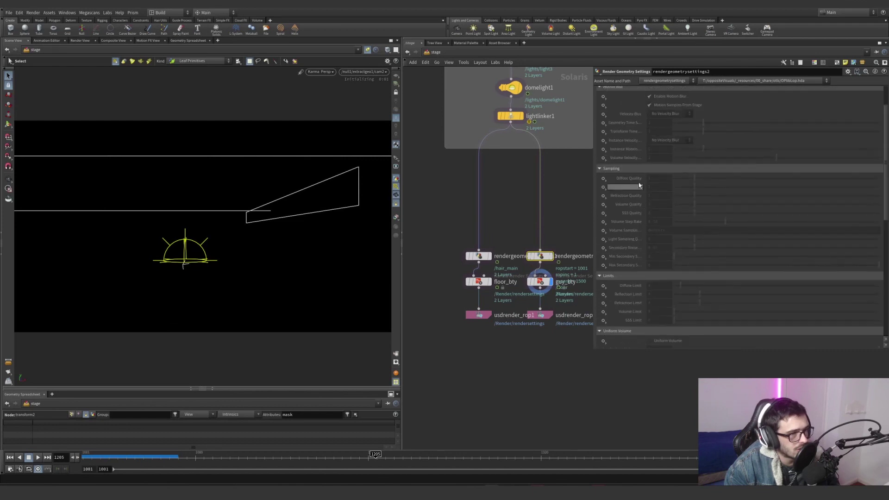
{"action": "scroll", "coordinate": [656, 151], "scroll_direction": "up", "scroll_amount": 3}
{"action": "scroll", "coordinate": [643, 204], "scroll_direction": "down", "scroll_amount": 8}
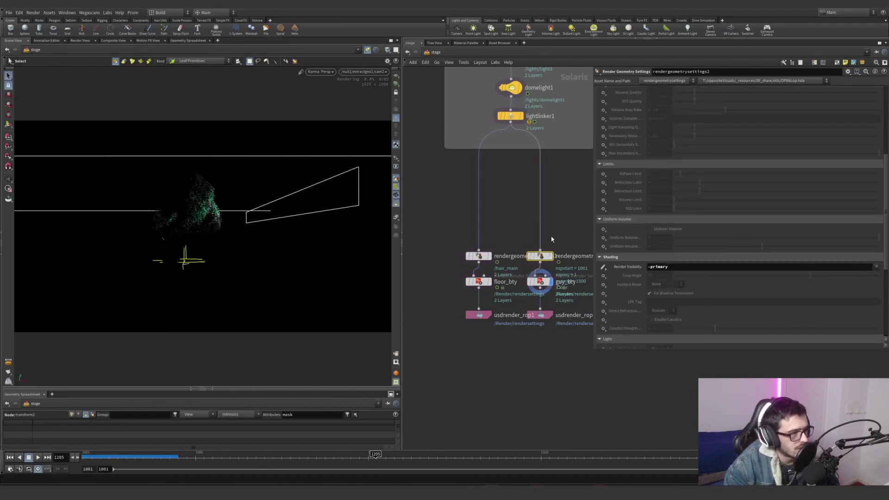
Preview the creature render's C_back, C_side, C_front and C_hdri outputs one after another in the viewport.
{"action": "left_click", "coordinate": [395, 217]}
{"action": "left_click", "coordinate": [405, 246]}
{"action": "left_click", "coordinate": [396, 217]}
{"action": "left_click", "coordinate": [404, 249]}
{"action": "left_click", "coordinate": [396, 218]}
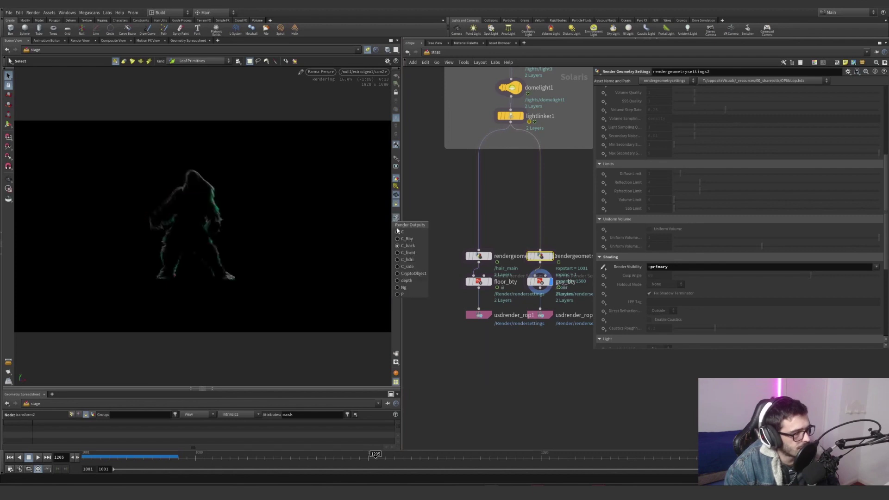
{"action": "left_click", "coordinate": [405, 250]}
{"action": "left_click", "coordinate": [395, 218]}
{"action": "left_click", "coordinate": [406, 266]}
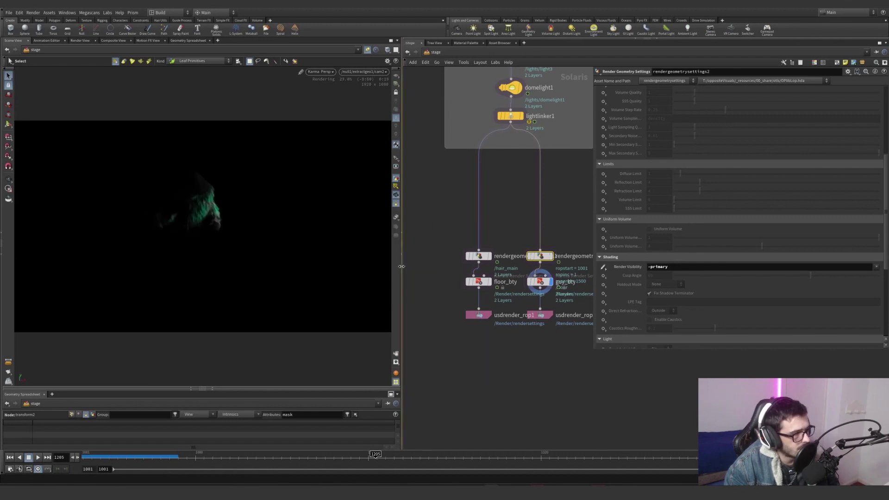
{"action": "left_click", "coordinate": [396, 217]}
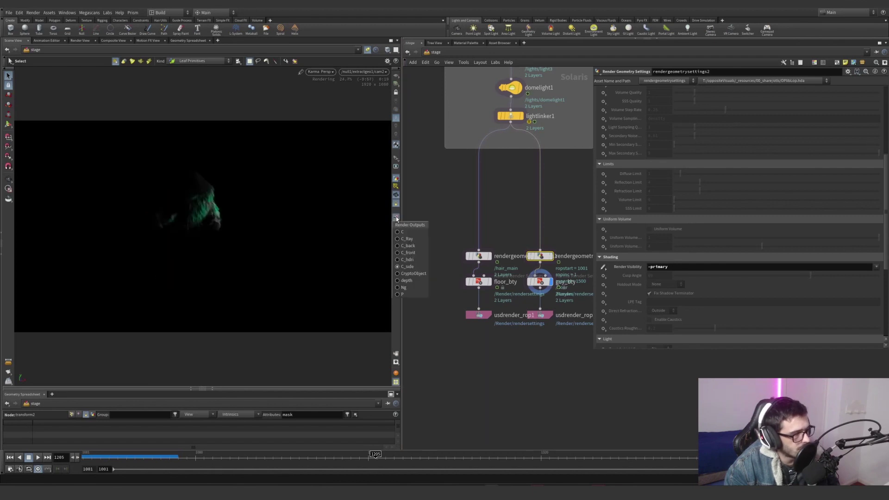
{"action": "left_click", "coordinate": [400, 254]}
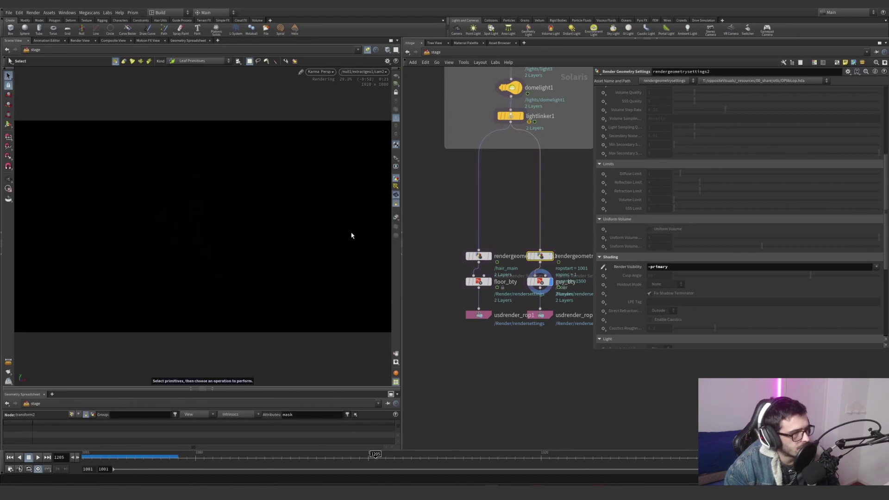
{"action": "left_click", "coordinate": [396, 218]}
{"action": "left_click", "coordinate": [396, 238]}
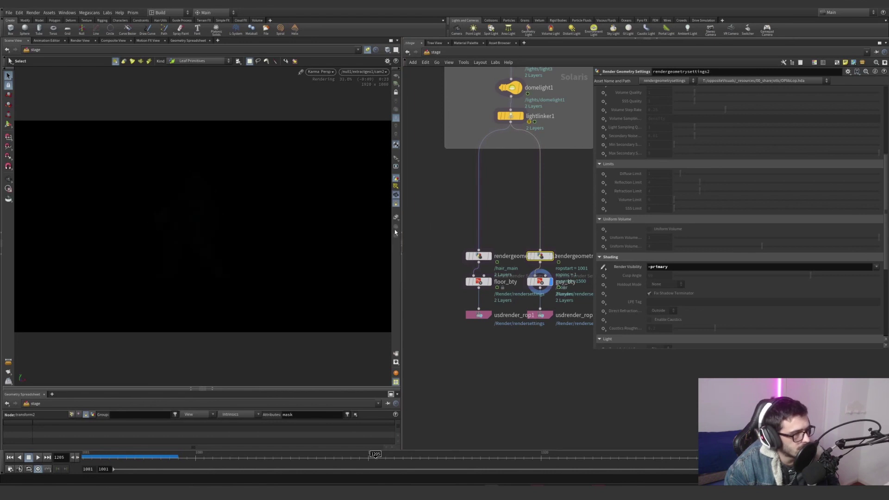
{"action": "left_click", "coordinate": [396, 218]}
{"action": "left_click", "coordinate": [398, 260]}
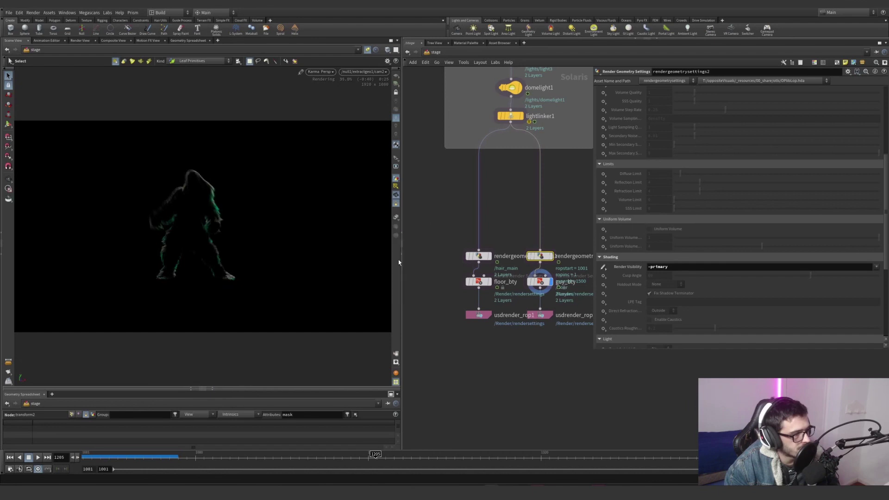
Switch the display from guy_bty to lightlinker1 and back, and preview the creature render in the viewport again.
{"action": "middle_click_drag", "start_coordinate": [575, 235], "coordinate": [542, 268]}
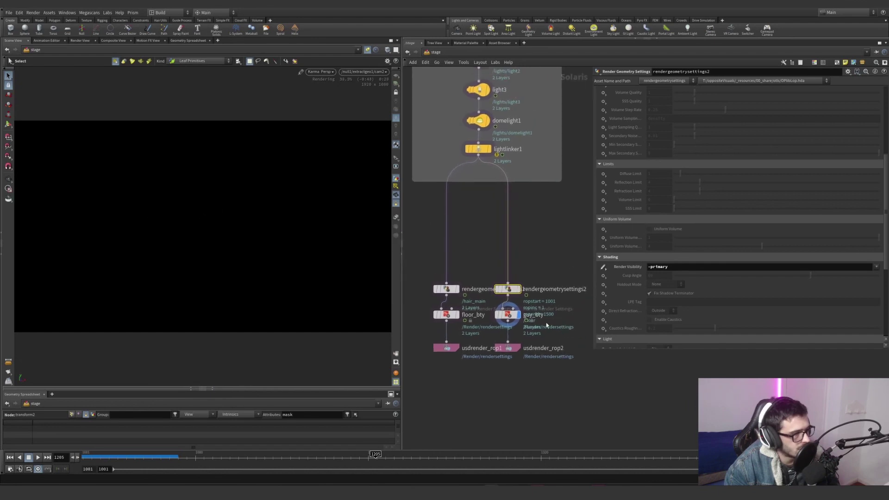
{"action": "left_click", "coordinate": [509, 315]}
{"action": "left_click", "coordinate": [479, 149]}
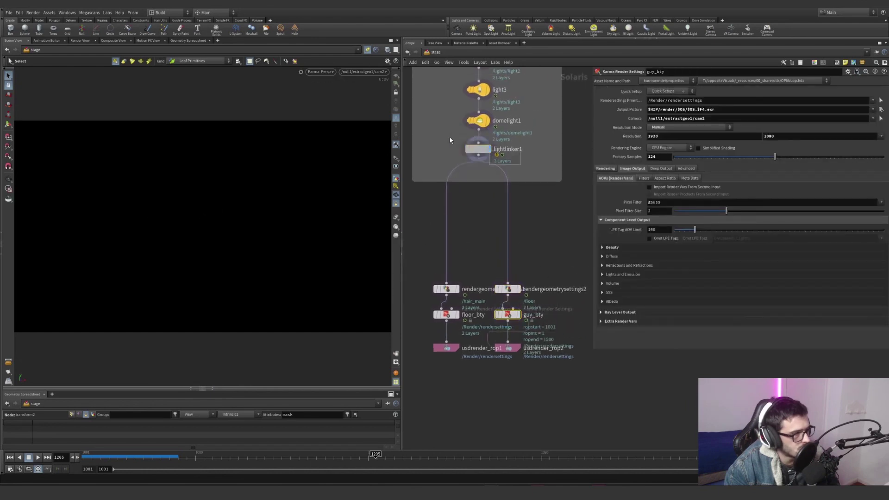
{"action": "left_click", "coordinate": [507, 315]}
{"action": "left_click", "coordinate": [396, 218]}
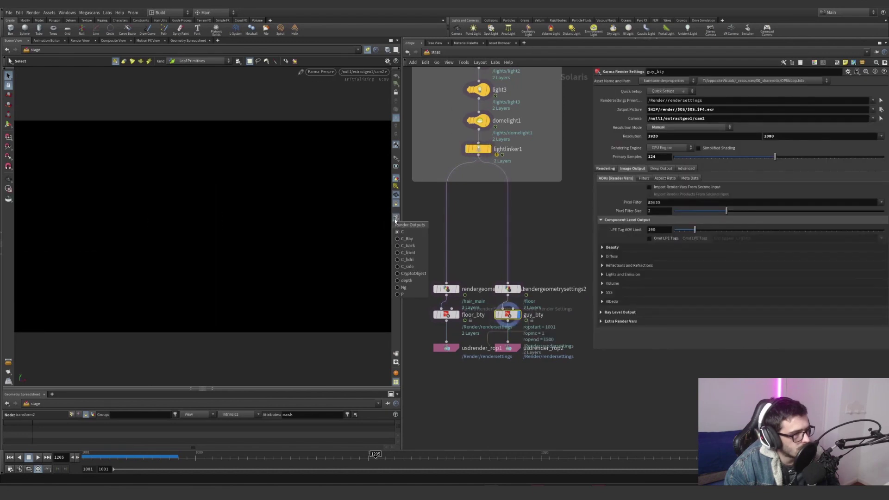
{"action": "left_click", "coordinate": [399, 267]}
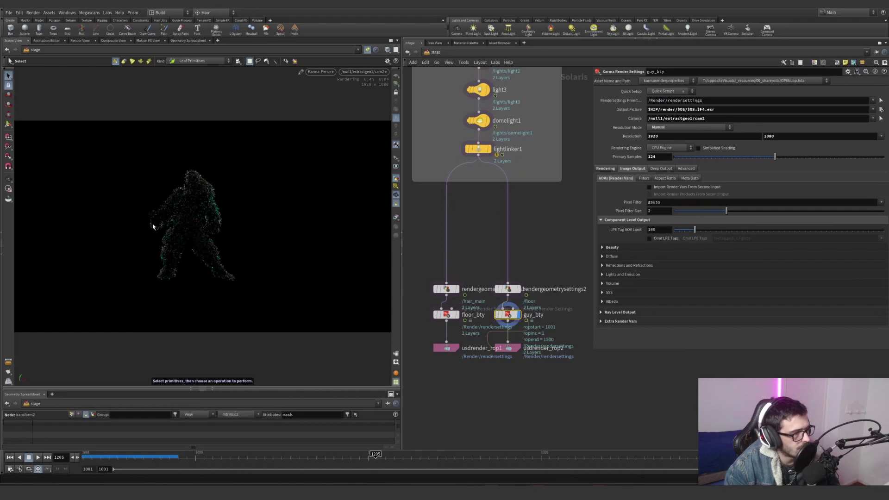
{"action": "middle_click_drag", "start_coordinate": [555, 342], "coordinate": [554, 341]}
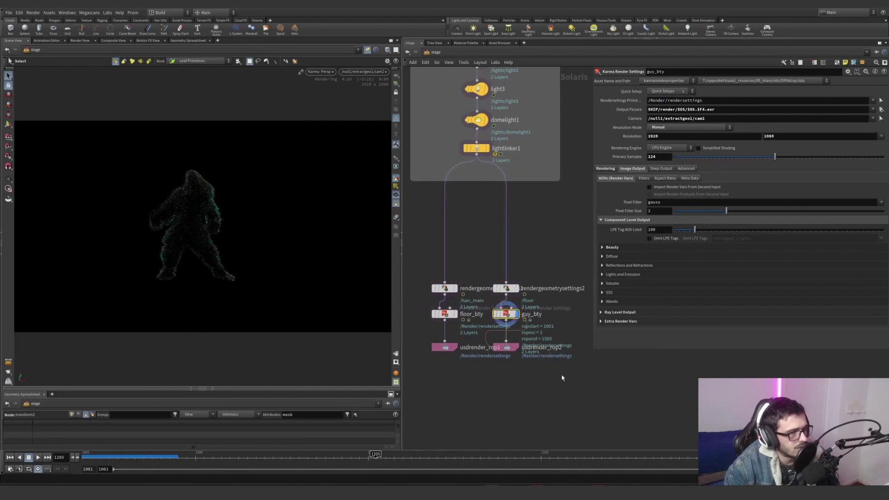
Review guy_bty's output picture path and the frame range of both usdrender ROPs, and return to the object level.
{"action": "left_click_drag", "start_coordinate": [717, 109], "coordinate": [632, 108]}
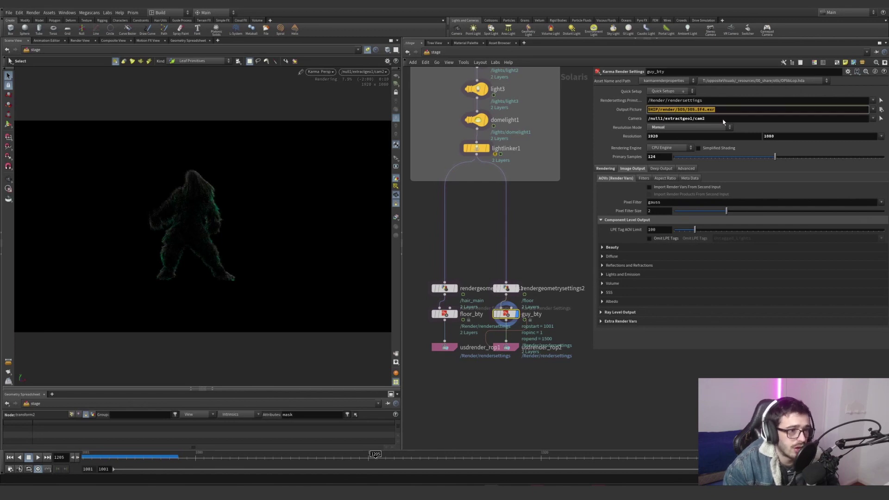
{"action": "left_click_drag", "start_coordinate": [555, 402], "coordinate": [417, 353]}
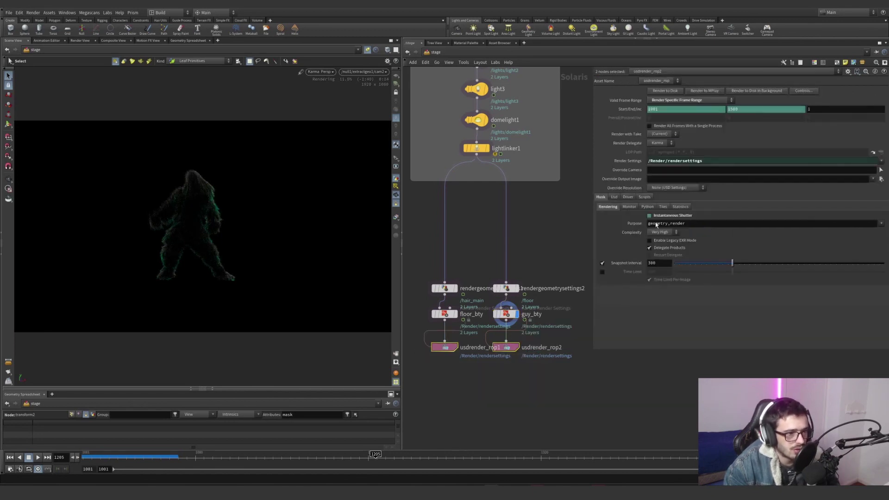
{"action": "scroll", "coordinate": [559, 326], "scroll_direction": "down", "scroll_amount": 8}
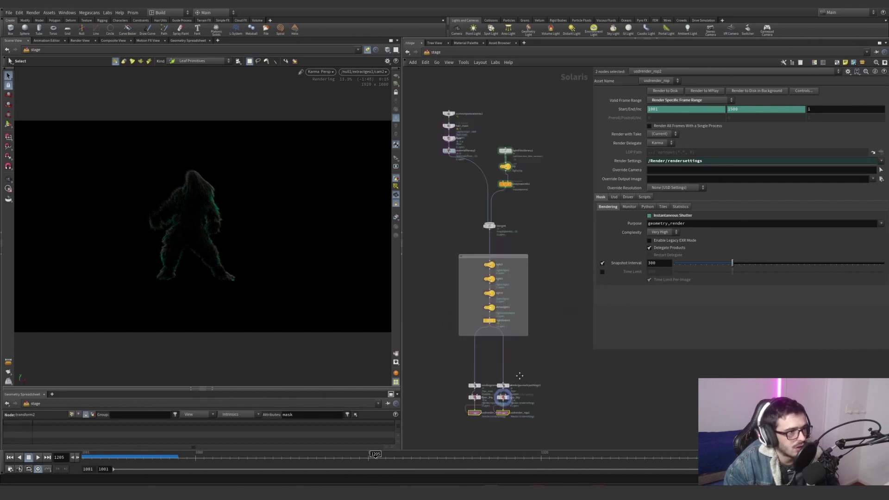
{"action": "left_click", "coordinate": [433, 53]}
{"action": "left_click", "coordinate": [439, 84]}
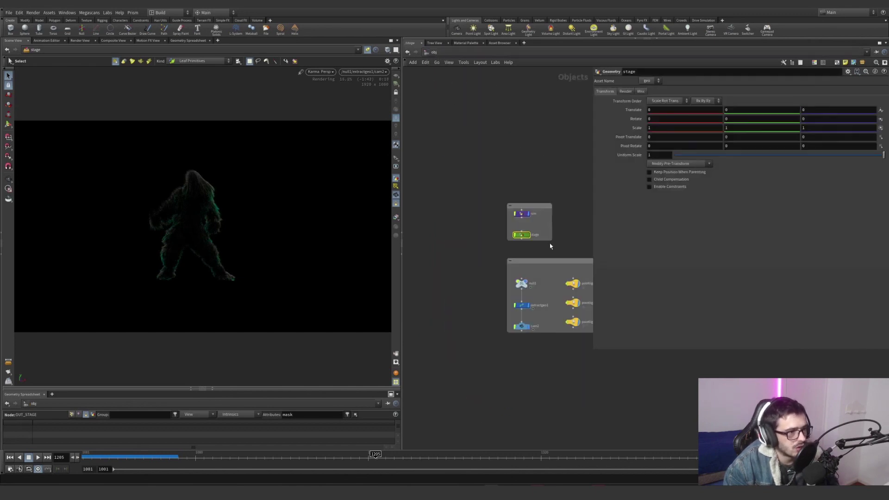
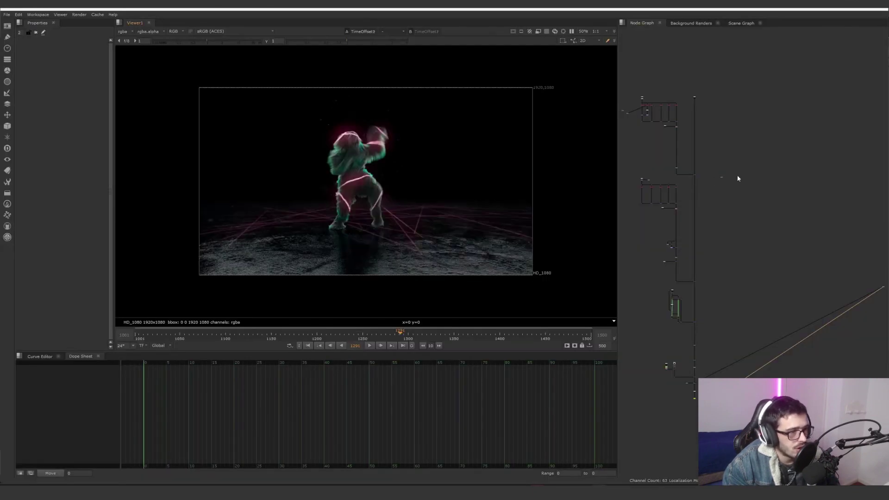
Switch to Nuke and show the floor beauty read node, Read2, in the viewer.
{"action": "mouse_move", "coordinate": [751, 179]}
{"action": "middle_mouse_down"}
{"action": "mouse_move", "coordinate": [779, 258]}
{"action": "mouse_move", "coordinate": [765, 183]}
{"action": "middle_mouse_up"}
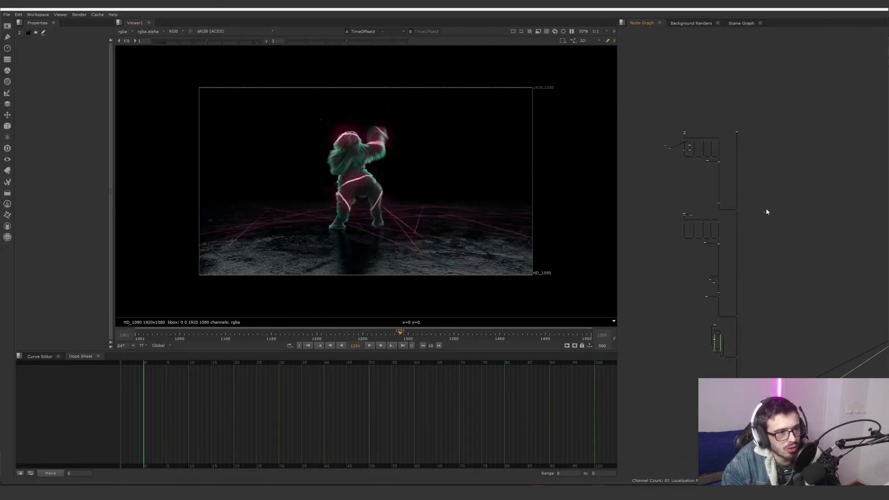
{"action": "scroll", "coordinate": [671, 150], "scroll_direction": "up", "scroll_amount": 3}
{"action": "scroll", "coordinate": [704, 198], "scroll_direction": "down", "scroll_amount": 4}
{"action": "middle_click_drag", "start_coordinate": [700, 199], "coordinate": [671, 196]}
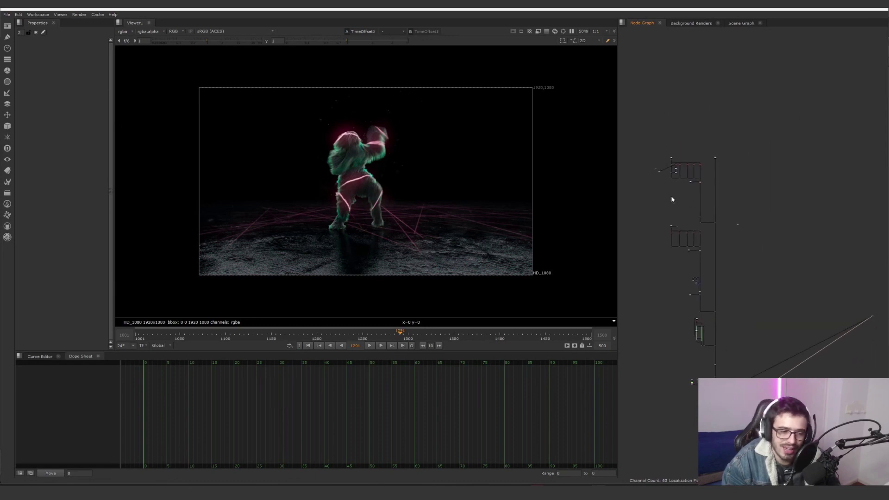
{"action": "scroll", "coordinate": [667, 155], "scroll_direction": "up", "scroll_amount": 2}
{"action": "middle_click_drag", "start_coordinate": [620, 148], "coordinate": [725, 123]}
{"action": "scroll", "coordinate": [717, 152], "scroll_direction": "up", "scroll_amount": 4}
{"action": "scroll", "coordinate": [694, 116], "scroll_direction": "up", "scroll_amount": 3}
{"action": "scroll", "coordinate": [661, 159], "scroll_direction": "up", "scroll_amount": 3}
{"action": "left_click", "coordinate": [660, 157]}
{"action": "key", "text": "1"}
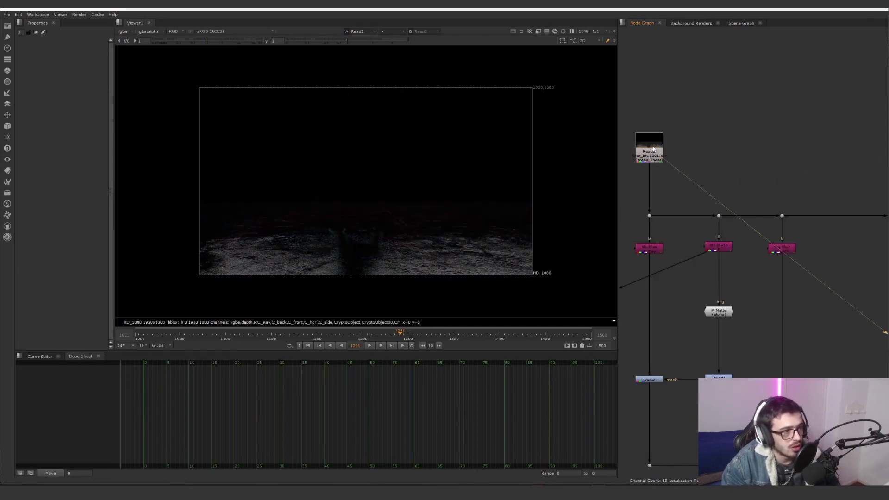
View the C_Ray shuffle of the floor render and examine the channel mappings of the P and C_Ray shuffles.
{"action": "scroll", "coordinate": [682, 176], "scroll_direction": "down", "scroll_amount": 3}
{"action": "scroll", "coordinate": [680, 199], "scroll_direction": "up", "scroll_amount": 3}
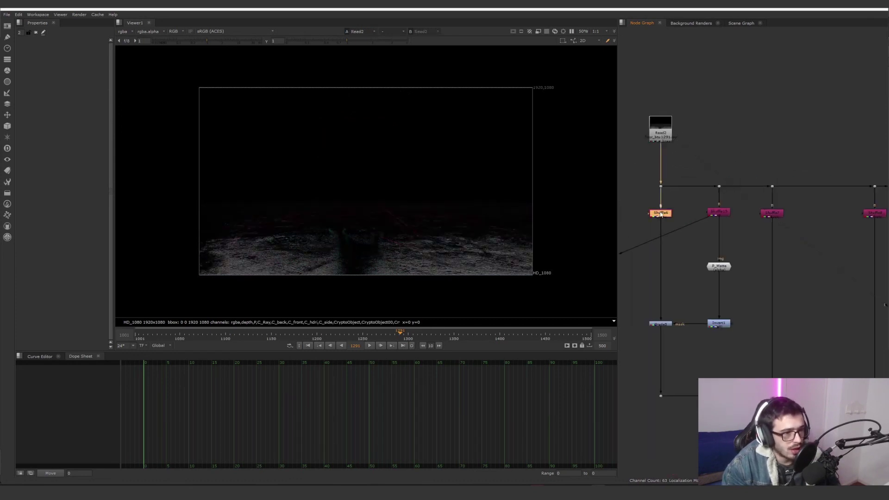
{"action": "left_click", "coordinate": [661, 213]}
{"action": "key", "text": "1"}
{"action": "double_click", "coordinate": [717, 216]}
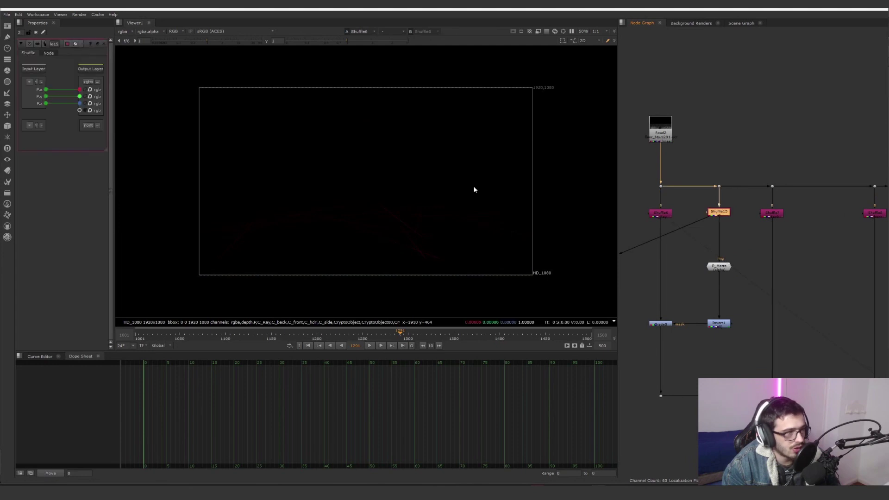
{"action": "left_click_drag", "start_coordinate": [115, 125], "coordinate": [277, 132]}
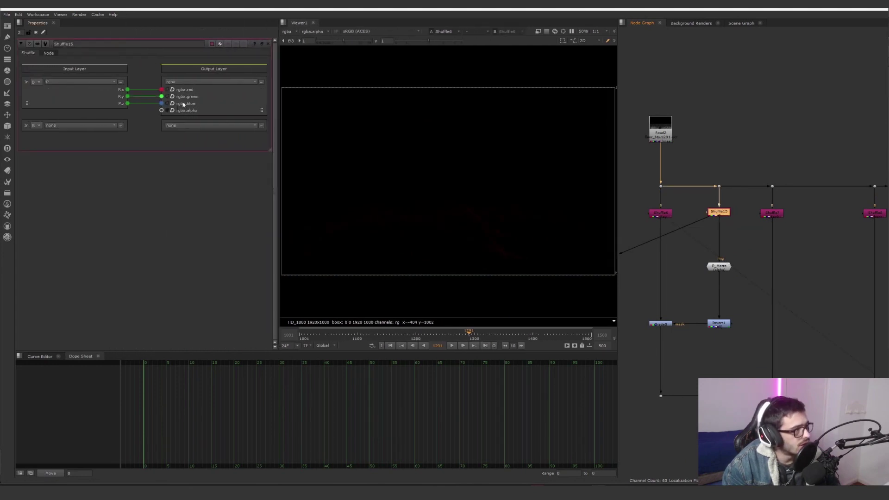
{"action": "double_click", "coordinate": [658, 213]}
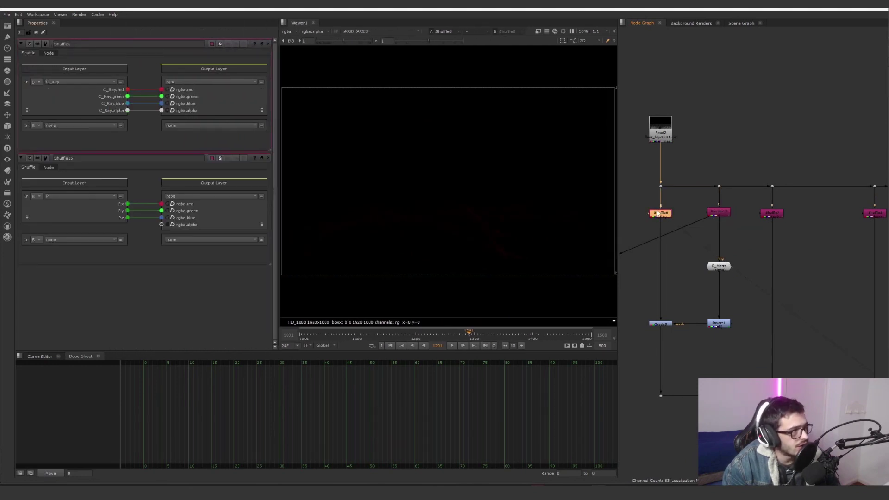
Examine the channel mappings of the floor's remaining light shuffles: C_back, C_front, C_hdri and C_side.
{"action": "middle_click_drag", "start_coordinate": [731, 239], "coordinate": [634, 242]}
{"action": "double_click", "coordinate": [675, 218]}
{"action": "middle_click_drag", "start_coordinate": [736, 240], "coordinate": [665, 238]}
{"action": "left_click", "coordinate": [710, 218]}
{"action": "double_click", "coordinate": [710, 218]}
{"action": "middle_click_drag", "start_coordinate": [751, 249], "coordinate": [680, 245]}
{"action": "left_click", "coordinate": [734, 221]}
{"action": "middle_click_drag", "start_coordinate": [742, 229], "coordinate": [709, 234]}
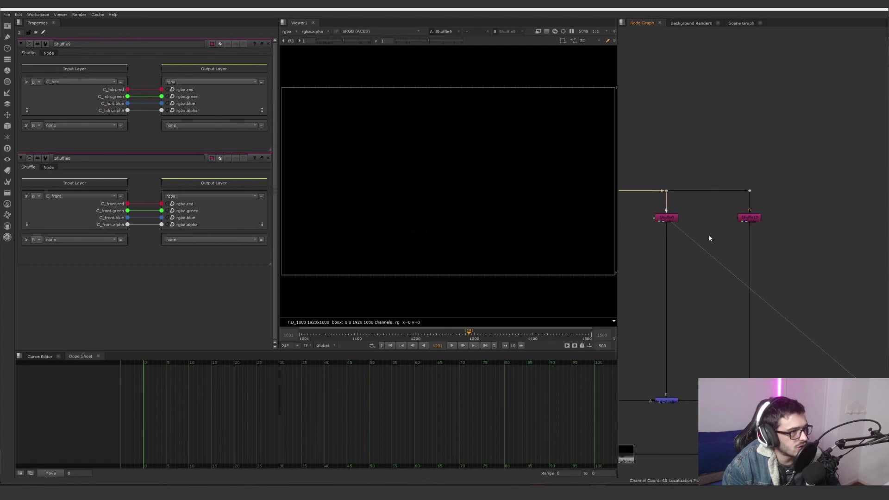
{"action": "double_click", "coordinate": [749, 218]}
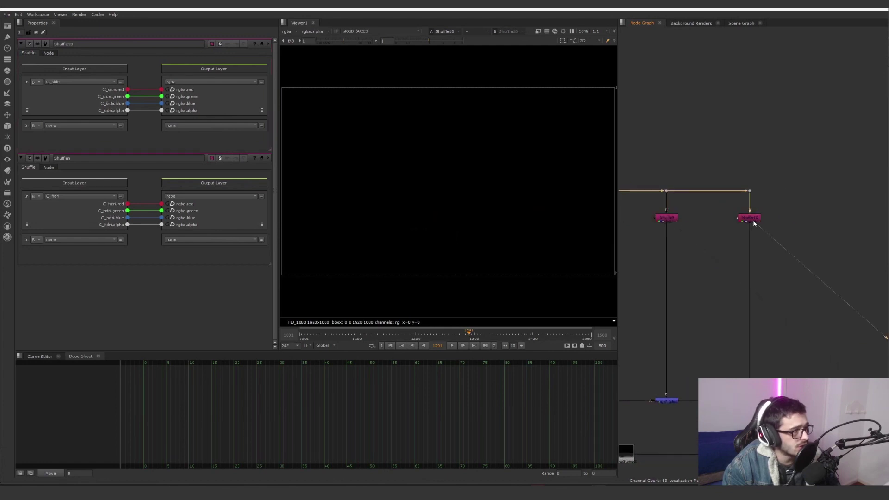
Open Shuffle7 and show the floor's C_back pass in the viewer.
{"action": "scroll", "coordinate": [707, 255], "scroll_direction": "down", "scroll_amount": 3}
{"action": "middle_click_drag", "start_coordinate": [709, 253], "coordinate": [765, 244]}
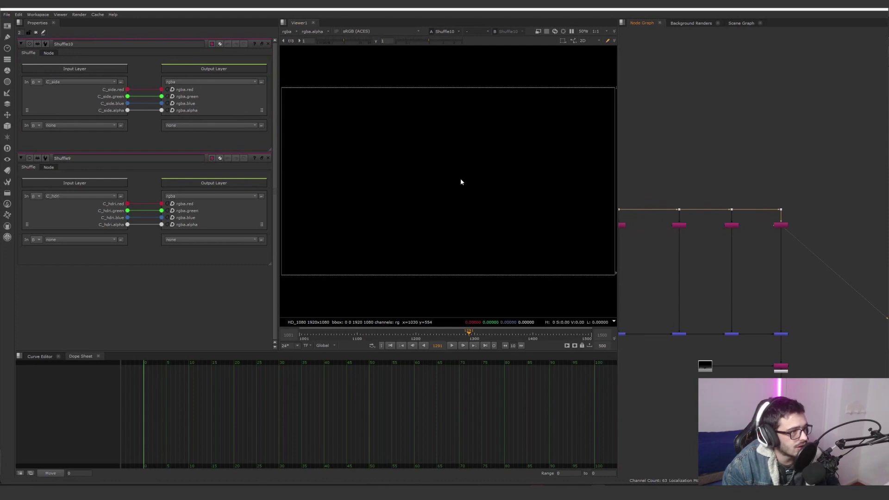
{"action": "middle_click_drag", "start_coordinate": [631, 233], "coordinate": [747, 220]}
{"action": "scroll", "coordinate": [741, 218], "scroll_direction": "up", "scroll_amount": 2}
{"action": "double_click", "coordinate": [730, 207]}
{"action": "key", "text": "1"}
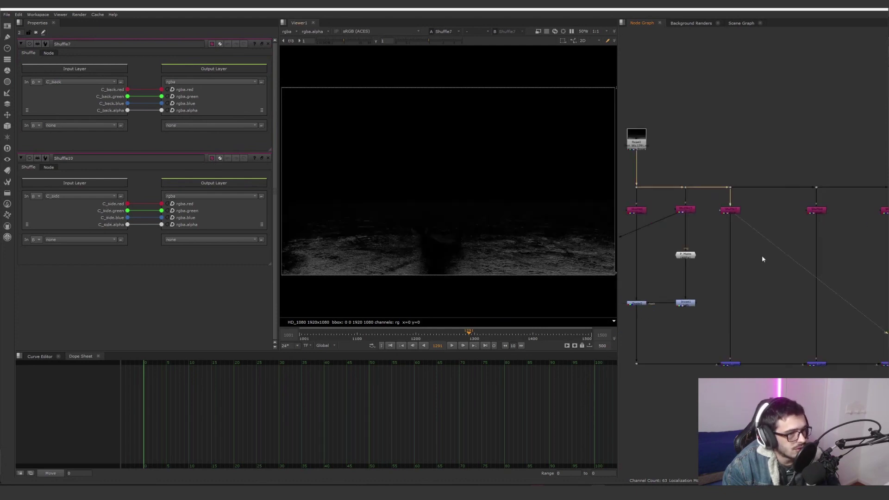
Show the last merge of the floor light passes in the viewer and open its merge settings.
{"action": "scroll", "coordinate": [766, 233], "scroll_direction": "down", "scroll_amount": 3}
{"action": "middle_click_drag", "start_coordinate": [759, 257], "coordinate": [693, 235]}
{"action": "left_click", "coordinate": [815, 287]}
{"action": "key", "text": "1"}
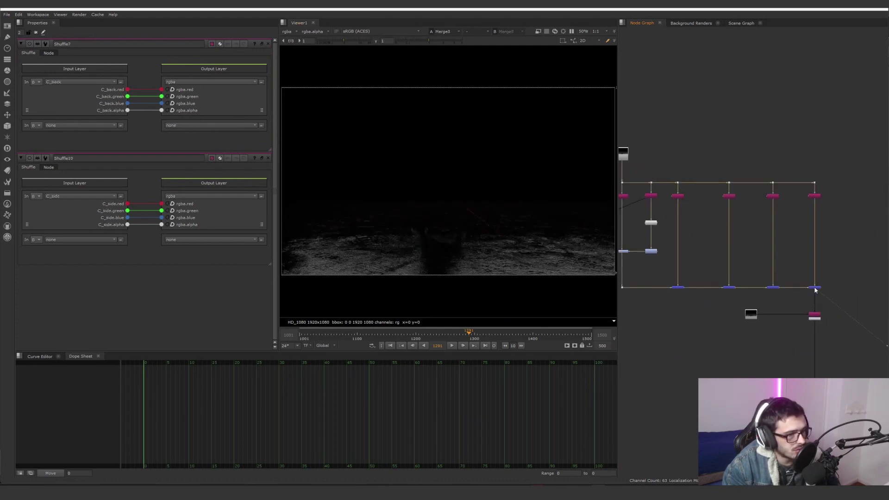
{"action": "double_click", "coordinate": [815, 288]}
Compare the floor's laser reflections with the P_Matte, Invert1 and Grade5 nodes disabled and enabled.
{"action": "middle_click_drag", "start_coordinate": [715, 268], "coordinate": [786, 270]}
{"action": "scroll", "coordinate": [524, 260], "scroll_direction": "up", "scroll_amount": 4}
{"action": "scroll", "coordinate": [737, 246], "scroll_direction": "up", "scroll_amount": 2}
{"action": "left_click_drag", "start_coordinate": [743, 271], "coordinate": [671, 206]}
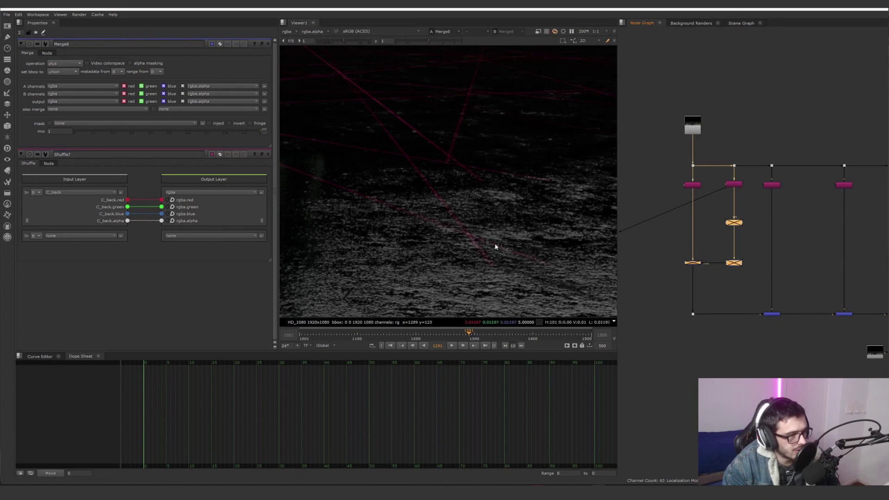
Open the P_Matte node's settings and view its position data and alpha matte in the viewer.
{"action": "left_click", "coordinate": [737, 225]}
{"action": "double_click", "coordinate": [737, 223]}
{"action": "scroll", "coordinate": [738, 226], "scroll_direction": "up", "scroll_amount": 4}
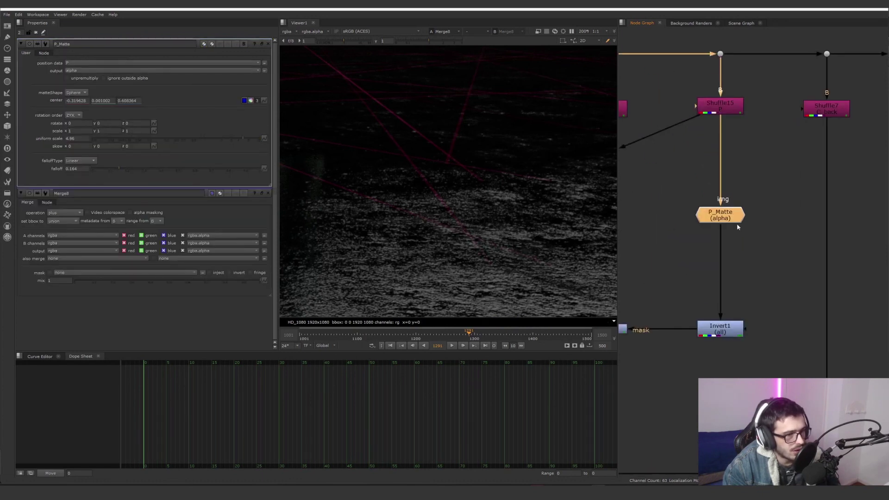
{"action": "key", "text": "1"}
{"action": "scroll", "coordinate": [373, 148], "scroll_direction": "down", "scroll_amount": 4}
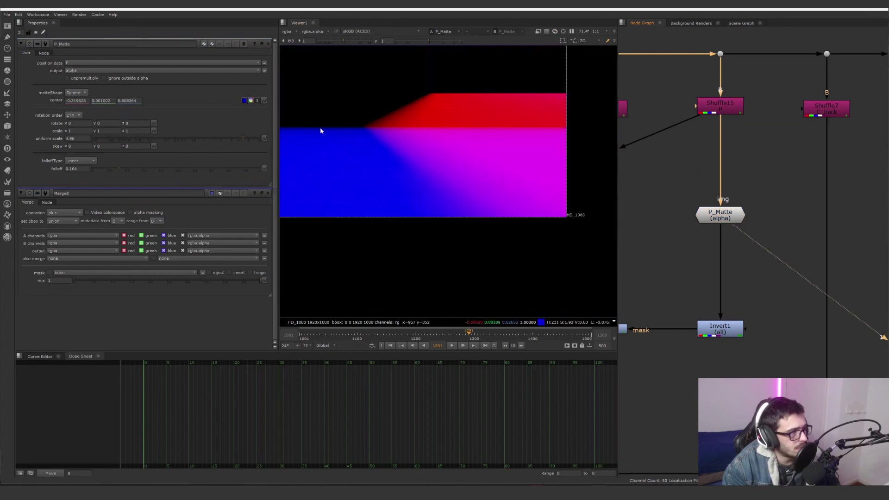
{"action": "middle_click_drag", "start_coordinate": [414, 137], "coordinate": [455, 169]}
{"action": "key", "text": "a"}
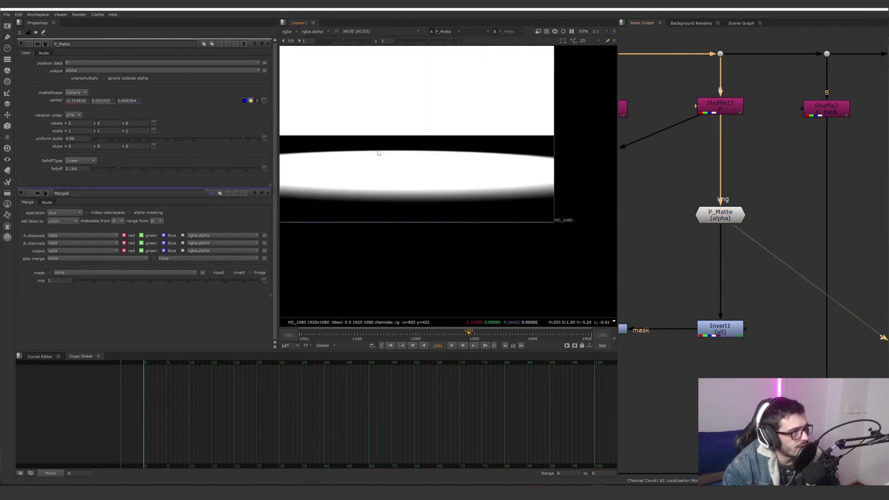
{"action": "scroll", "coordinate": [388, 162], "scroll_direction": "up", "scroll_amount": 1}
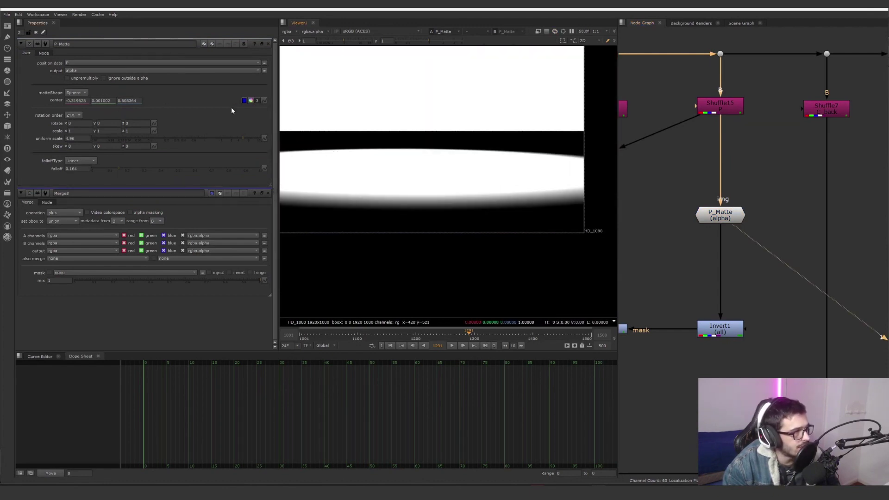
Try sampling the P_Matte sphere's center from the floor in the viewer.
{"action": "left_click", "coordinate": [242, 101]}
{"action": "left_click_drag", "start_coordinate": [468, 169], "coordinate": [404, 179], "text": "ctrl"}
{"action": "key", "text": "d"}
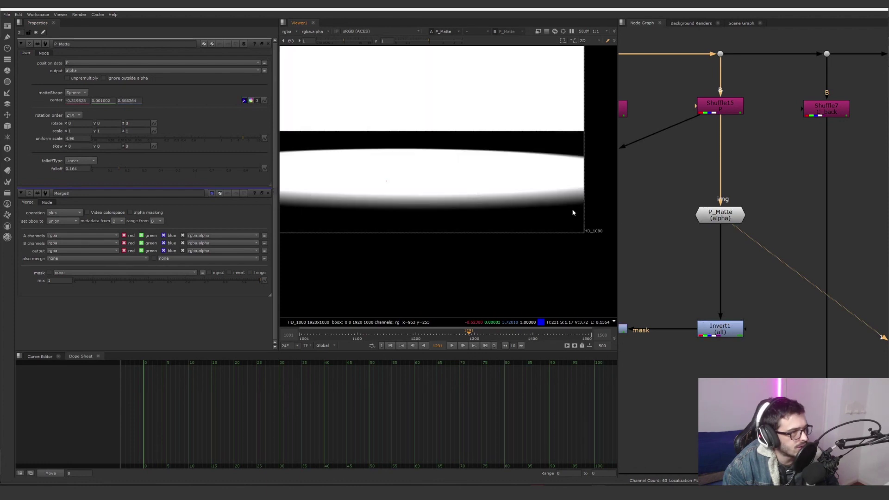
View the outputs of Invert1 and the masked Grade5 on the C_Ray branch.
{"action": "left_click", "coordinate": [728, 328]}
{"action": "key", "text": "1"}
{"action": "middle_click_drag", "start_coordinate": [631, 338], "coordinate": [727, 309]}
{"action": "left_click", "coordinate": [711, 303]}
{"action": "key", "text": "1"}
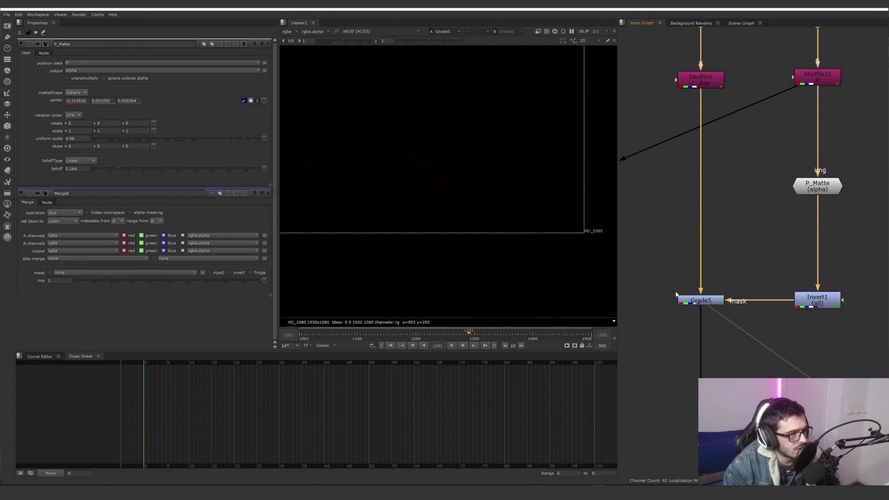
Trace the floor light branches from Grade5 through the plus merges and view the output of the last merge.
{"action": "left_click", "coordinate": [705, 300]}
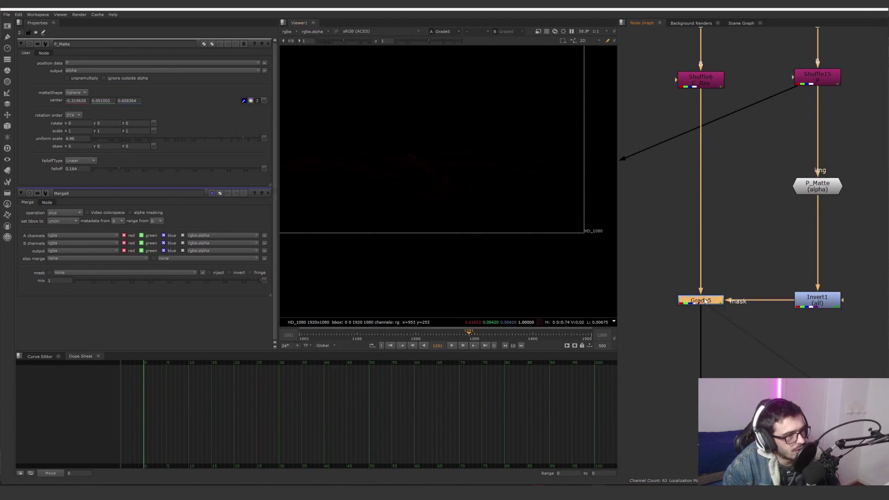
{"action": "scroll", "coordinate": [711, 256], "scroll_direction": "down", "scroll_amount": 6}
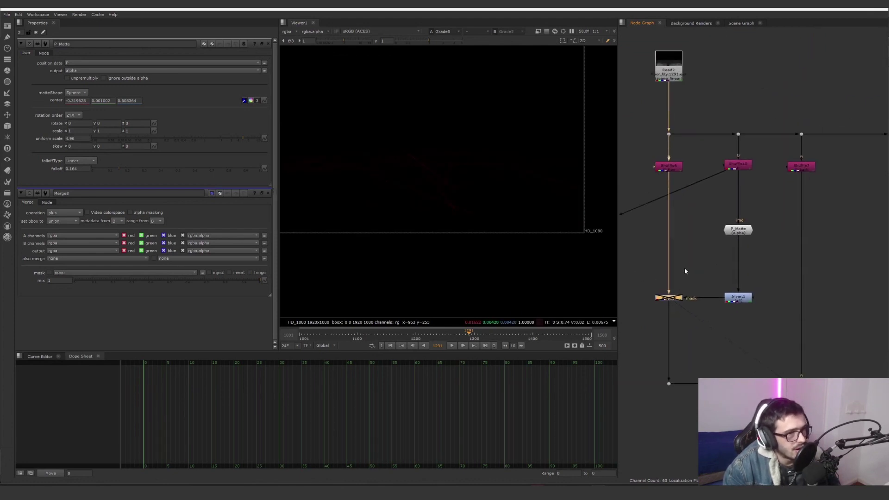
{"action": "scroll", "coordinate": [713, 288], "scroll_direction": "up", "scroll_amount": 8}
{"action": "left_click", "coordinate": [702, 291]}
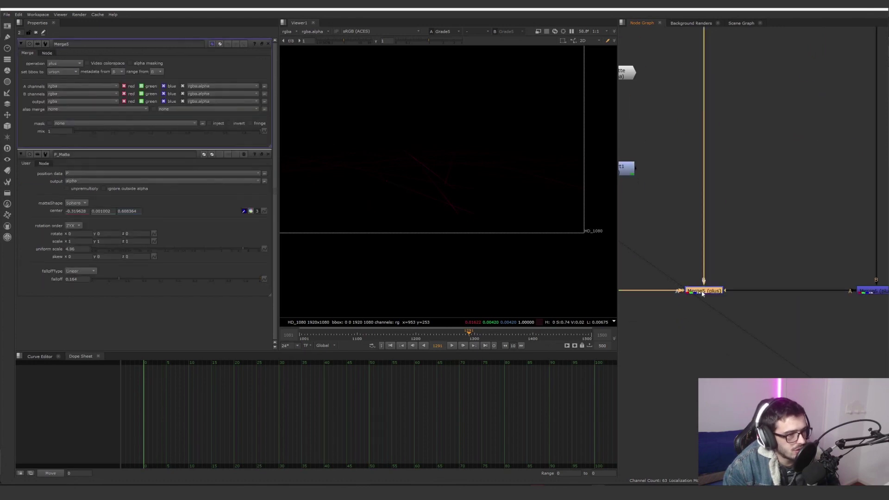
{"action": "scroll", "coordinate": [735, 231], "scroll_direction": "down", "scroll_amount": 5}
{"action": "middle_click_drag", "start_coordinate": [719, 232], "coordinate": [650, 230]}
{"action": "left_click", "coordinate": [844, 255]}
{"action": "key", "text": "1"}
{"action": "left_click", "coordinate": [677, 223]}
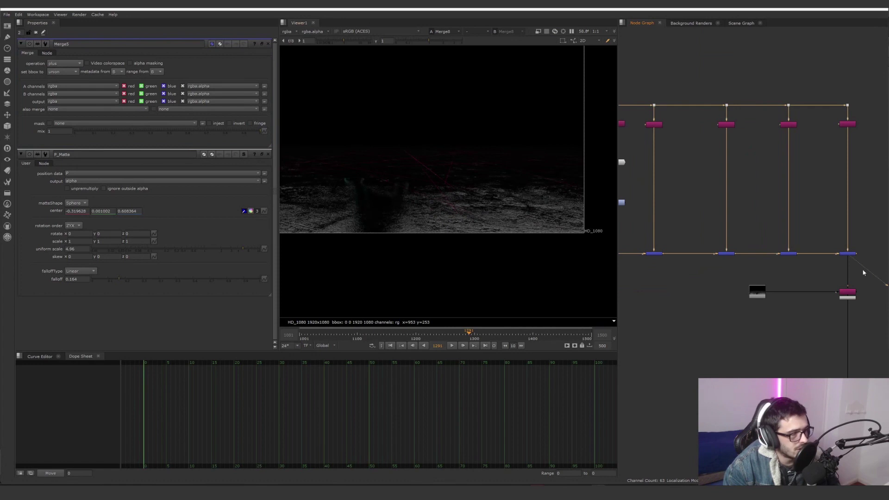
{"action": "scroll", "coordinate": [835, 238], "scroll_direction": "up", "scroll_amount": 5}
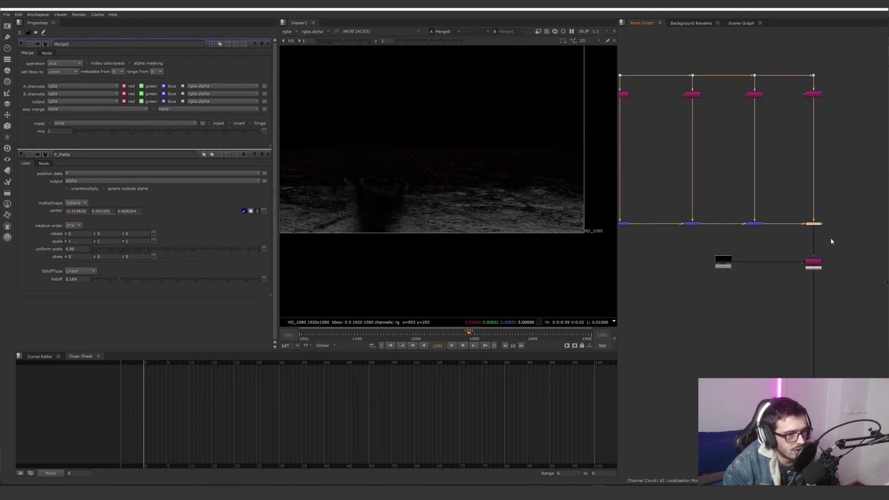
Open PostageStamp2's settings, trace its hidden input to the floor Read node, and view its output.
{"action": "double_click", "coordinate": [693, 268]}
{"action": "scroll", "coordinate": [663, 285], "scroll_direction": "down", "scroll_amount": 5}
{"action": "middle_click_drag", "start_coordinate": [663, 285], "coordinate": [767, 293]}
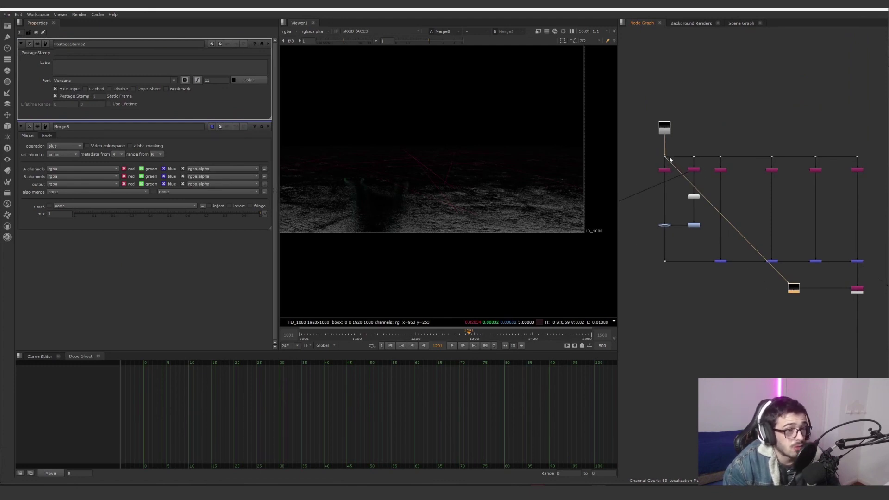
{"action": "left_click_drag", "start_coordinate": [787, 285], "coordinate": [775, 271]}
{"action": "left_click", "coordinate": [793, 288]}
{"action": "key", "text": "1"}
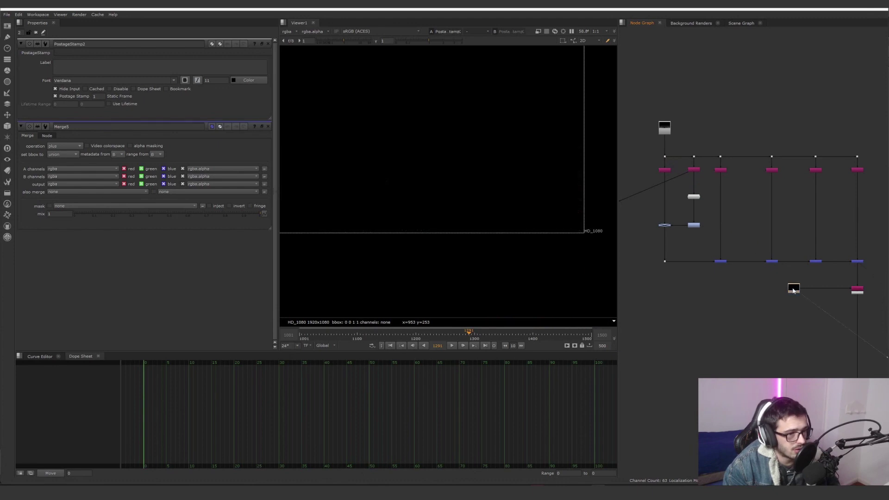
{"action": "left_click", "coordinate": [796, 289]}
{"action": "left_click", "coordinate": [819, 314]}
{"action": "middle_click_drag", "start_coordinate": [819, 314], "coordinate": [779, 309]}
{"action": "left_click", "coordinate": [756, 286]}
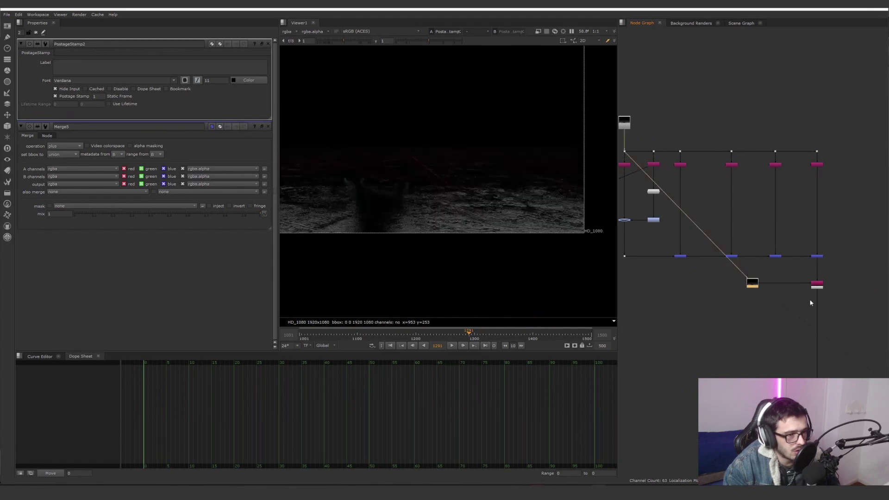
Compare the alpha of Copy2 with the alpha of the last plus merge above it.
{"action": "middle_click_drag", "start_coordinate": [809, 302], "coordinate": [751, 293]}
{"action": "scroll", "coordinate": [759, 279], "scroll_direction": "up", "scroll_amount": 5}
{"action": "key", "text": "a"}
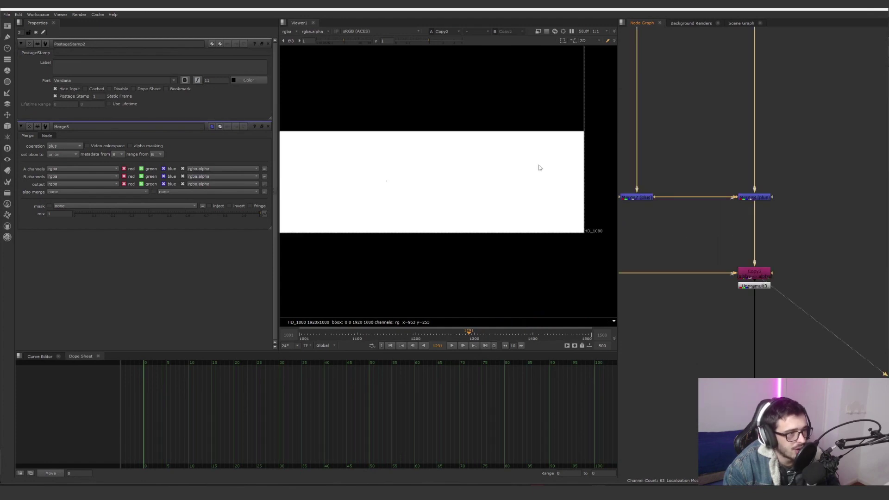
{"action": "left_click", "coordinate": [753, 199]}
{"action": "key", "text": "1"}
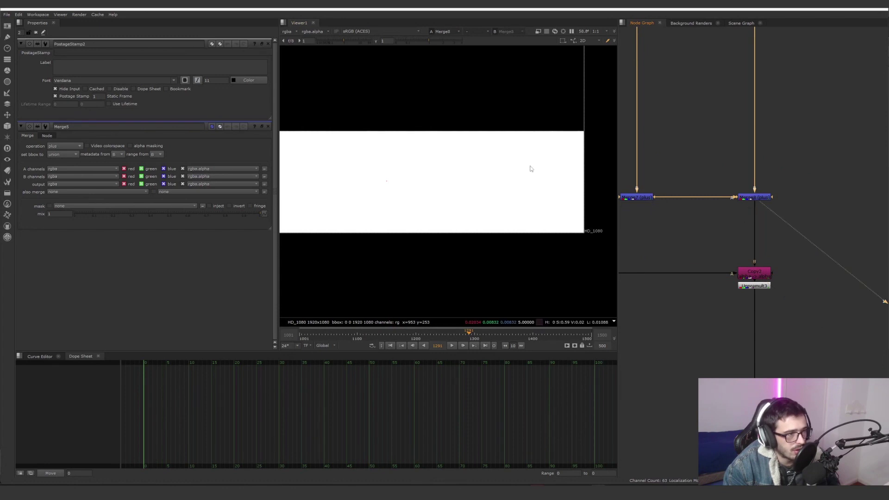
{"action": "middle_click_drag", "start_coordinate": [741, 230], "coordinate": [762, 264]}
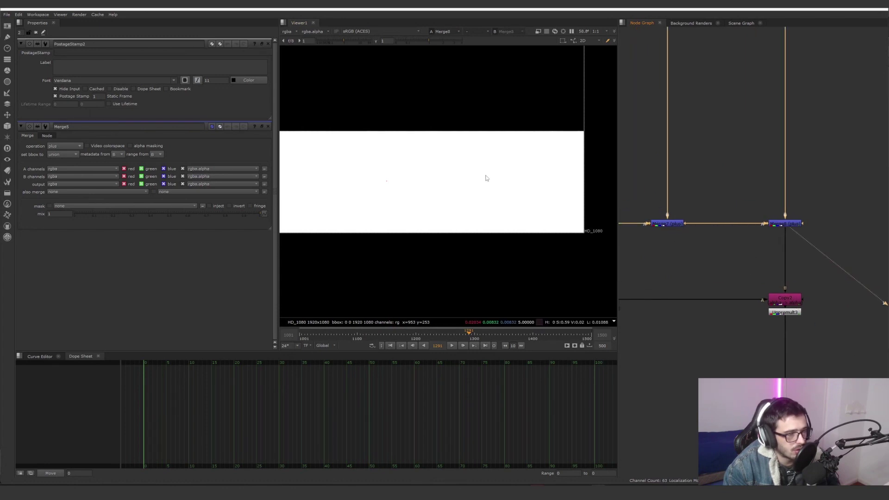
{"action": "scroll", "coordinate": [486, 179], "scroll_direction": "down", "scroll_amount": 3}
{"action": "middle_click_drag", "start_coordinate": [465, 159], "coordinate": [485, 185]}
View the alpha of Shuffle6 on the C_Ray branch, and compare it with the last plus merge and Copy2.
{"action": "scroll", "coordinate": [709, 266], "scroll_direction": "down", "scroll_amount": 6}
{"action": "middle_click_drag", "start_coordinate": [636, 235], "coordinate": [770, 258]}
{"action": "scroll", "coordinate": [694, 235], "scroll_direction": "up", "scroll_amount": 3}
{"action": "left_click", "coordinate": [688, 246]}
{"action": "left_click", "coordinate": [687, 245]}
{"action": "left_click", "coordinate": [677, 153]}
{"action": "key", "text": "1"}
{"action": "scroll", "coordinate": [715, 207], "scroll_direction": "down", "scroll_amount": 2}
{"action": "middle_click_drag", "start_coordinate": [859, 293], "coordinate": [785, 268]}
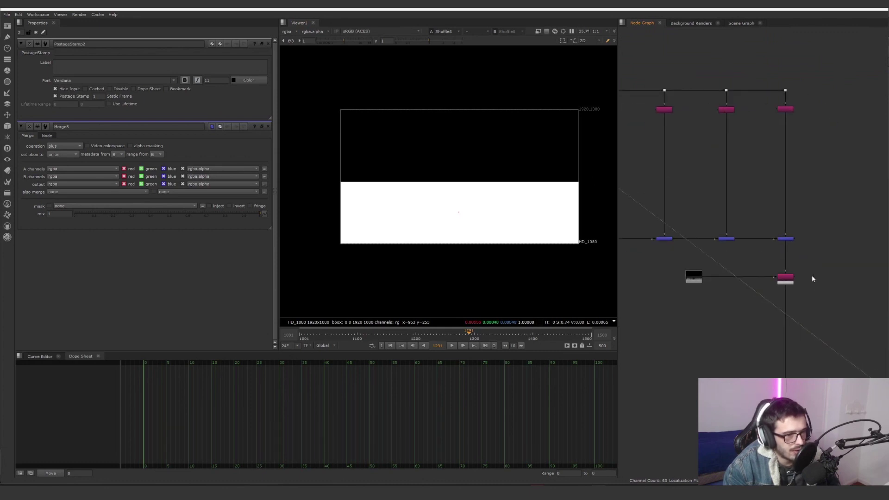
{"action": "scroll", "coordinate": [784, 267], "scroll_direction": "up", "scroll_amount": 3}
{"action": "left_click", "coordinate": [755, 202]}
{"action": "key", "text": "1"}
{"action": "left_click", "coordinate": [751, 274]}
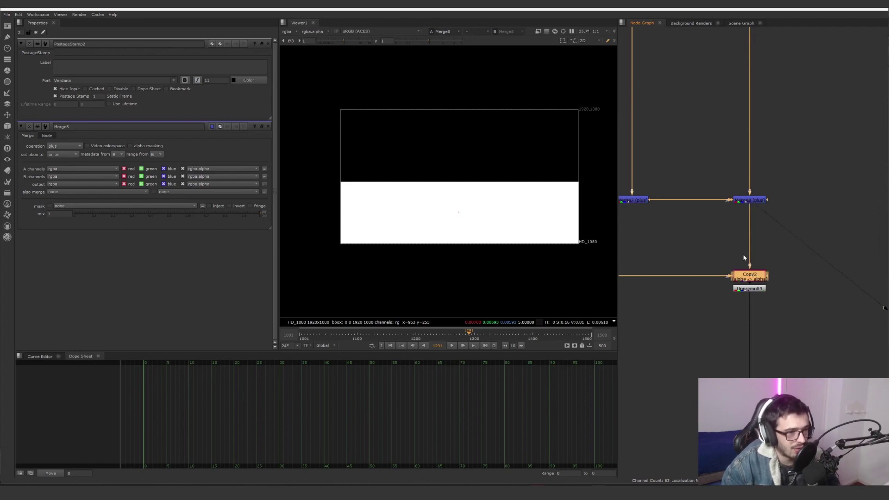
{"action": "key", "text": "1"}
Inspect the upstream alpha on the floor branch, and open Copy2's settings to view the alpha it copies.
{"action": "scroll", "coordinate": [736, 278], "scroll_direction": "down", "scroll_amount": 4}
{"action": "middle_click_drag", "start_coordinate": [737, 278], "coordinate": [846, 305]}
{"action": "scroll", "coordinate": [736, 161], "scroll_direction": "up", "scroll_amount": 5}
{"action": "scroll", "coordinate": [731, 259], "scroll_direction": "down", "scroll_amount": 1}
{"action": "left_click", "coordinate": [692, 399]}
{"action": "key", "text": "1"}
{"action": "key", "text": "a"}
{"action": "key", "text": "a"}
{"action": "scroll", "coordinate": [772, 301], "scroll_direction": "down", "scroll_amount": 4}
{"action": "middle_click_drag", "start_coordinate": [772, 301], "coordinate": [658, 246]}
{"action": "scroll", "coordinate": [803, 323], "scroll_direction": "up", "scroll_amount": 5}
{"action": "double_click", "coordinate": [765, 315]}
{"action": "key", "text": "1"}
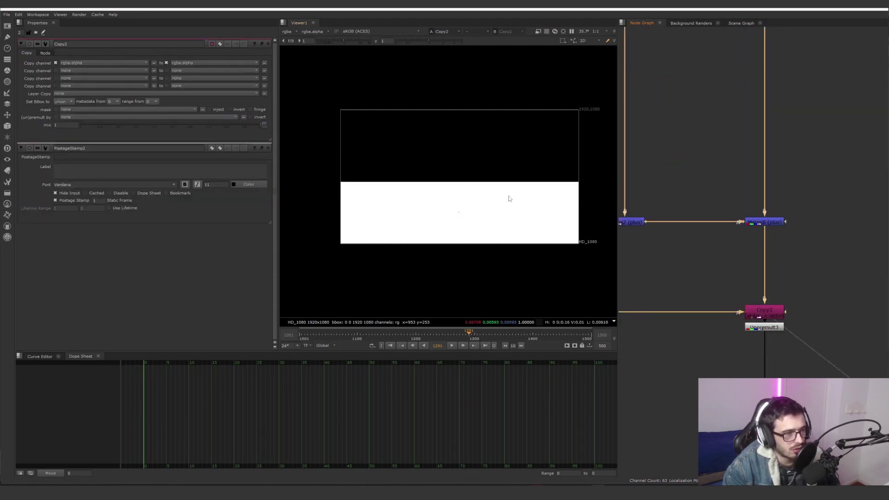
Compare the horizon edge of the alpha up close between the last plus merge and Copy2.
{"action": "scroll", "coordinate": [466, 184], "scroll_direction": "up", "scroll_amount": 10}
{"action": "left_click", "coordinate": [756, 223]}
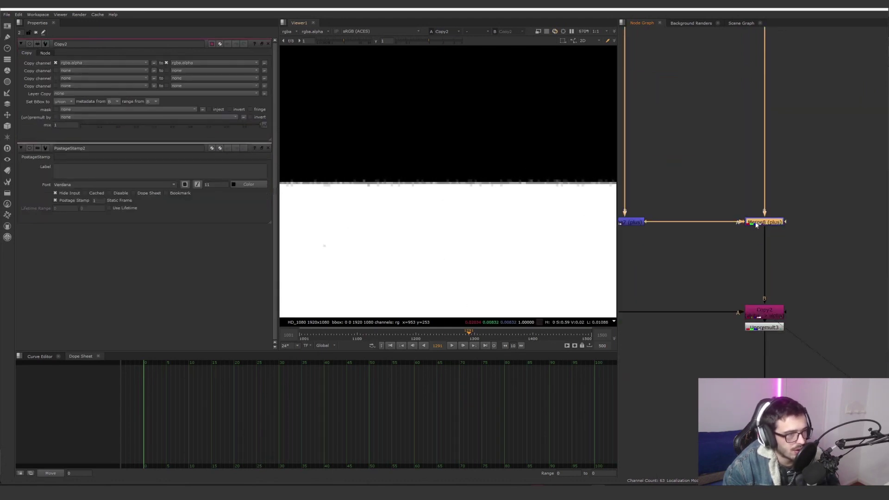
{"action": "key", "text": "1"}
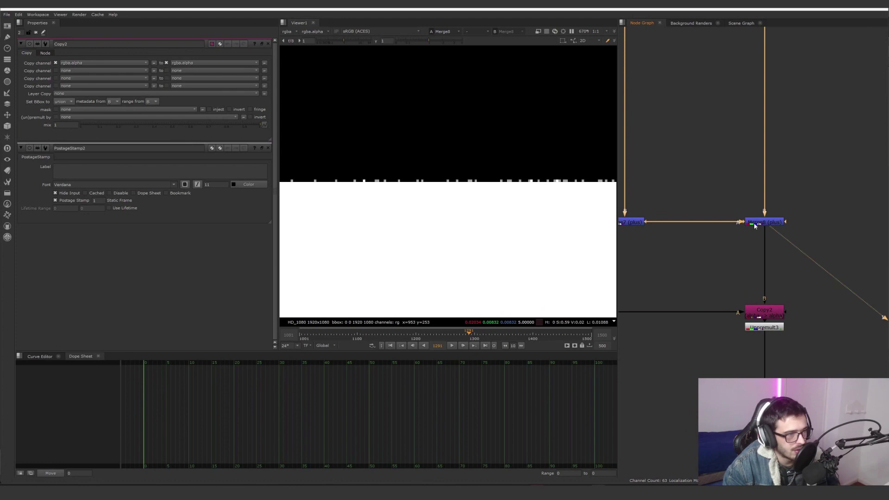
{"action": "left_click", "coordinate": [761, 309]}
{"action": "key", "text": "1"}
Try disconnecting C_back.alpha from the output alpha in Shuffle7.
{"action": "scroll", "coordinate": [742, 290], "scroll_direction": "down", "scroll_amount": 8}
{"action": "left_click_drag", "start_coordinate": [699, 151], "coordinate": [661, 188]}
{"action": "double_click", "coordinate": [737, 205]}
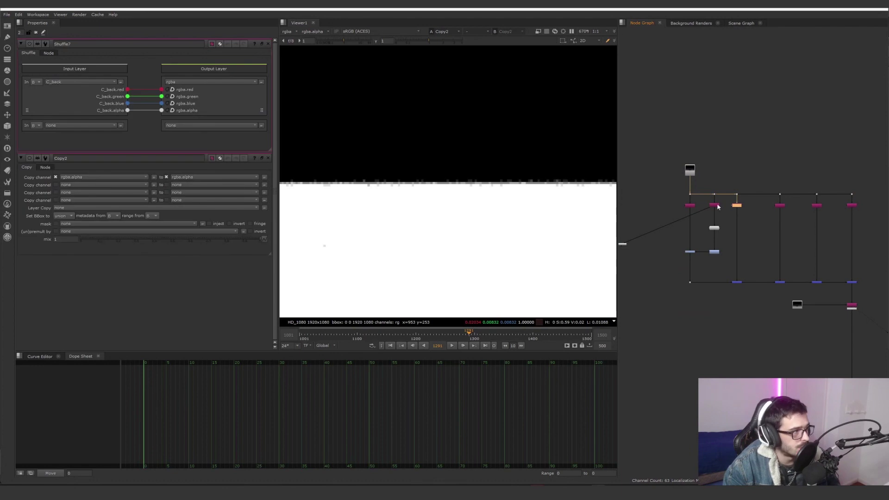
{"action": "left_click_drag", "start_coordinate": [152, 113], "coordinate": [146, 122]}
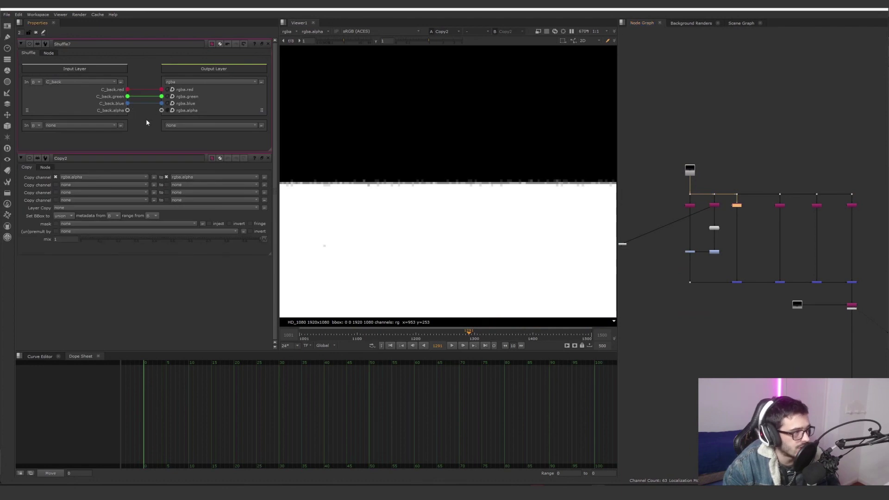
View the output of the unpremultiply node below Copy2.
{"action": "middle_click_drag", "start_coordinate": [778, 267], "coordinate": [641, 237]}
{"action": "scroll", "coordinate": [713, 257], "scroll_direction": "up", "scroll_amount": 4}
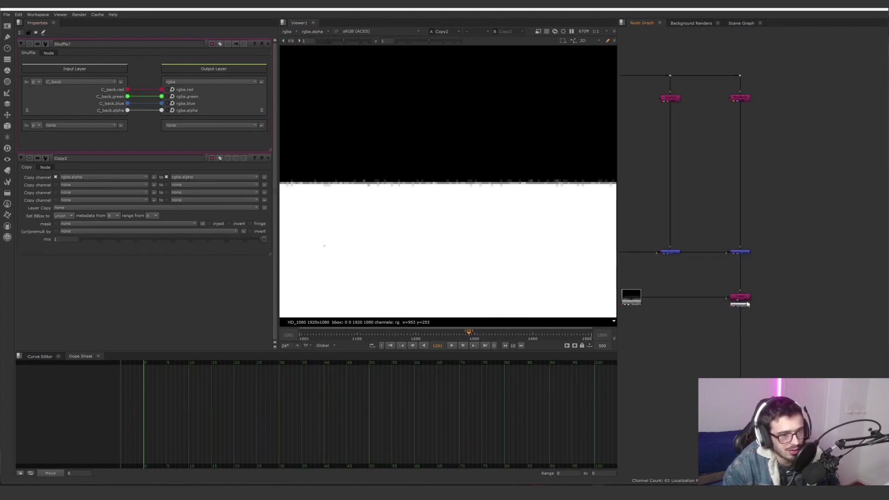
{"action": "left_click", "coordinate": [747, 307]}
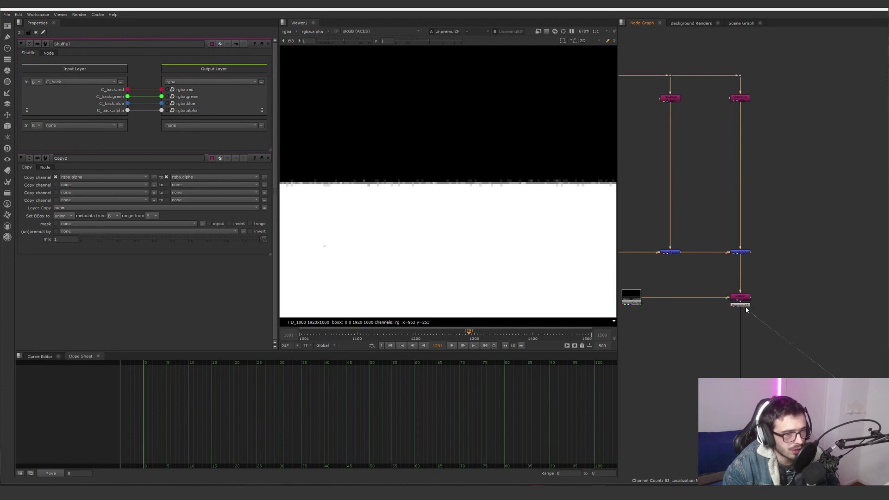
Follow the floor branch downstream and view Merge10's output in color.
{"action": "scroll", "coordinate": [713, 301], "scroll_direction": "down", "scroll_amount": 3}
{"action": "middle_click_drag", "start_coordinate": [736, 336], "coordinate": [704, 194]}
{"action": "left_click_drag", "start_coordinate": [743, 180], "coordinate": [648, 332]}
{"action": "scroll", "coordinate": [723, 307], "scroll_direction": "down", "scroll_amount": 4}
{"action": "middle_click_drag", "start_coordinate": [723, 310], "coordinate": [715, 274]}
{"action": "scroll", "coordinate": [752, 292], "scroll_direction": "down", "scroll_amount": 1}
{"action": "scroll", "coordinate": [718, 282], "scroll_direction": "up", "scroll_amount": 5}
{"action": "left_click", "coordinate": [716, 299]}
{"action": "left_click_drag", "start_coordinate": [747, 324], "coordinate": [677, 277]}
{"action": "scroll", "coordinate": [533, 224], "scroll_direction": "down", "scroll_amount": 4}
{"action": "middle_click_drag", "start_coordinate": [750, 77], "coordinate": [773, 184]}
{"action": "middle_click", "coordinate": [772, 184]}
{"action": "left_click_drag", "start_coordinate": [793, 141], "coordinate": [752, 98]}
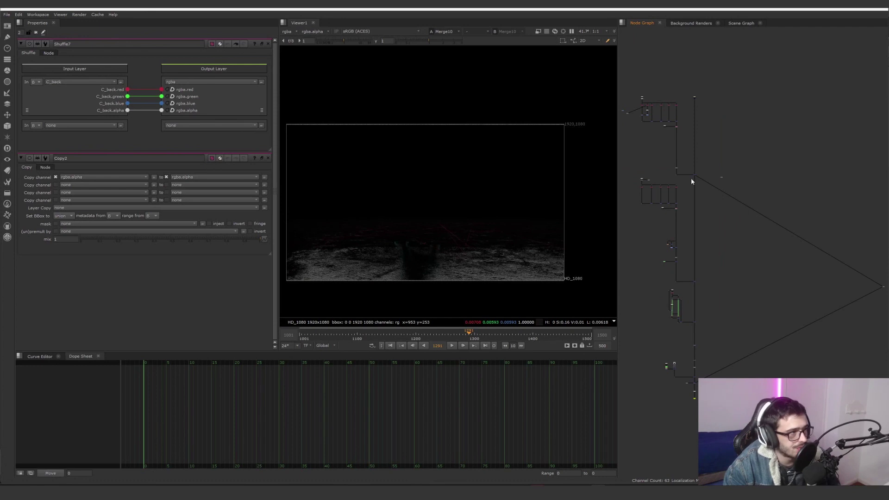
View the creature's Read1 render and the first light pass shuffles below it.
{"action": "middle_click_drag", "start_coordinate": [673, 192], "coordinate": [727, 145]}
{"action": "scroll", "coordinate": [726, 145], "scroll_direction": "up", "scroll_amount": 12}
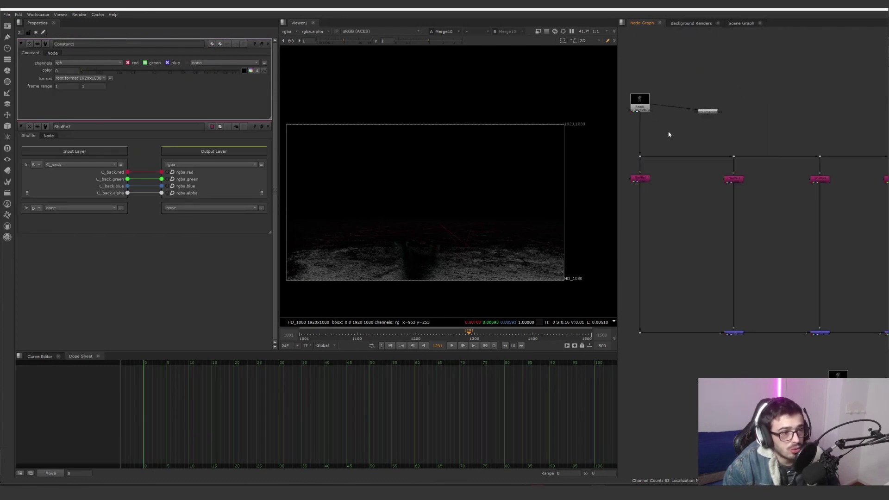
{"action": "left_click", "coordinate": [641, 108]}
{"action": "key", "text": "1"}
{"action": "left_click", "coordinate": [638, 180]}
{"action": "key", "text": "1"}
{"action": "left_click", "coordinate": [727, 182]}
{"action": "key", "text": "1"}
{"action": "middle_click_drag", "start_coordinate": [725, 217], "coordinate": [811, 224]}
{"action": "left_click", "coordinate": [728, 190]}
{"action": "key", "text": "1"}
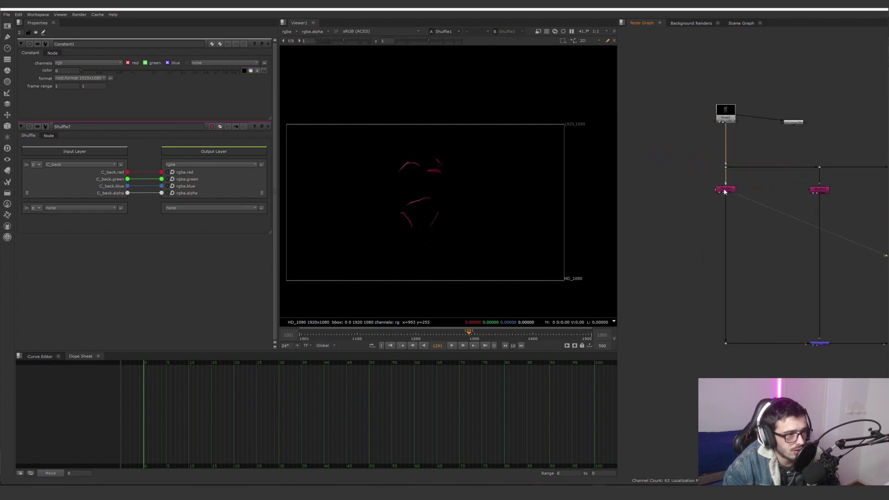
Examine the laser pass on the creature's fur up close, and move the playhead to frame 1336.
{"action": "scroll", "coordinate": [413, 198], "scroll_direction": "up", "scroll_amount": 6}
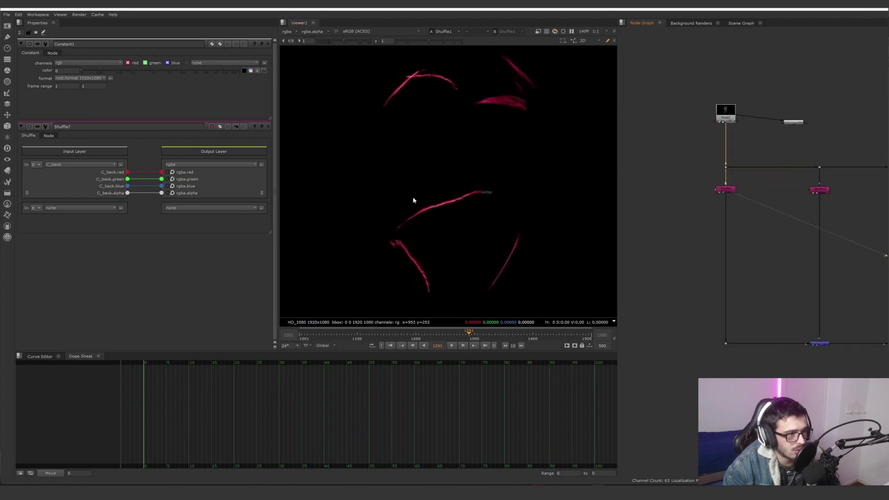
{"action": "left_click", "coordinate": [410, 358]}
{"action": "scroll", "coordinate": [421, 241], "scroll_direction": "down", "scroll_amount": 2}
{"action": "scroll", "coordinate": [421, 238], "scroll_direction": "down", "scroll_amount": 2}
{"action": "left_click", "coordinate": [495, 333]}
{"action": "scroll", "coordinate": [423, 206], "scroll_direction": "up", "scroll_amount": 2}
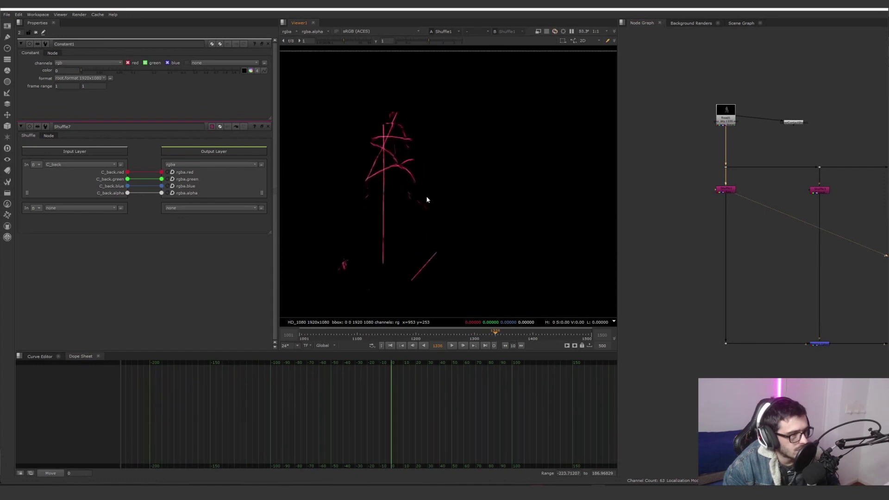
View the creature's remaining light pass shuffles one after another.
{"action": "middle_click_drag", "start_coordinate": [771, 245], "coordinate": [716, 232]}
{"action": "left_click", "coordinate": [763, 178]}
{"action": "key", "text": "1"}
{"action": "middle_click_drag", "start_coordinate": [811, 197], "coordinate": [718, 201]}
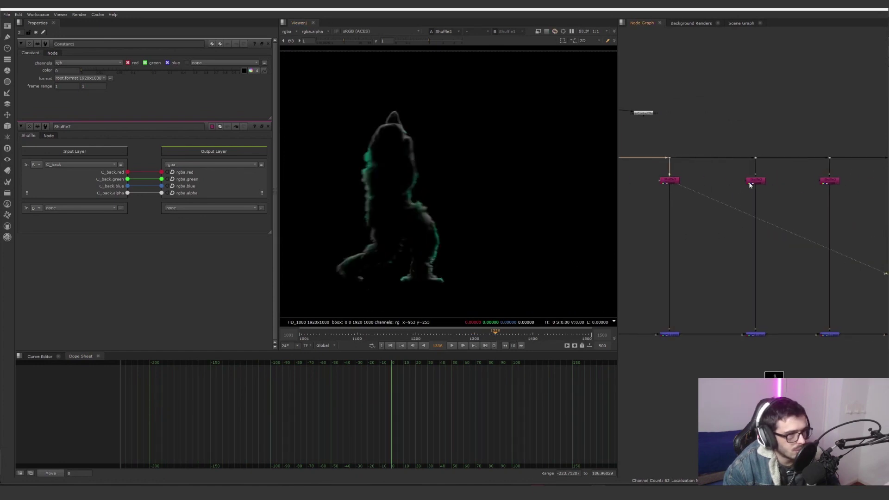
{"action": "left_click", "coordinate": [755, 181]}
{"action": "key", "text": "1"}
{"action": "middle_click_drag", "start_coordinate": [801, 197], "coordinate": [717, 201]}
{"action": "left_click", "coordinate": [745, 184]}
{"action": "key", "text": "1"}
{"action": "left_click_drag", "start_coordinate": [766, 232], "coordinate": [827, 182]}
{"action": "key", "text": "1"}
Compare the creature's fur-edge alpha between Merge4 and Copy1.
{"action": "middle_click_drag", "start_coordinate": [814, 322], "coordinate": [745, 236]}
{"action": "left_click", "coordinate": [795, 298]}
{"action": "key", "text": "1"}
{"action": "scroll", "coordinate": [775, 270], "scroll_direction": "down", "scroll_amount": 3}
{"action": "scroll", "coordinate": [760, 281], "scroll_direction": "up", "scroll_amount": 3}
{"action": "middle_click_drag", "start_coordinate": [700, 267], "coordinate": [679, 246]}
{"action": "scroll", "coordinate": [686, 261], "scroll_direction": "up", "scroll_amount": 2}
{"action": "left_click", "coordinate": [666, 262]}
{"action": "left_click", "coordinate": [754, 194]}
{"action": "key", "text": "a"}
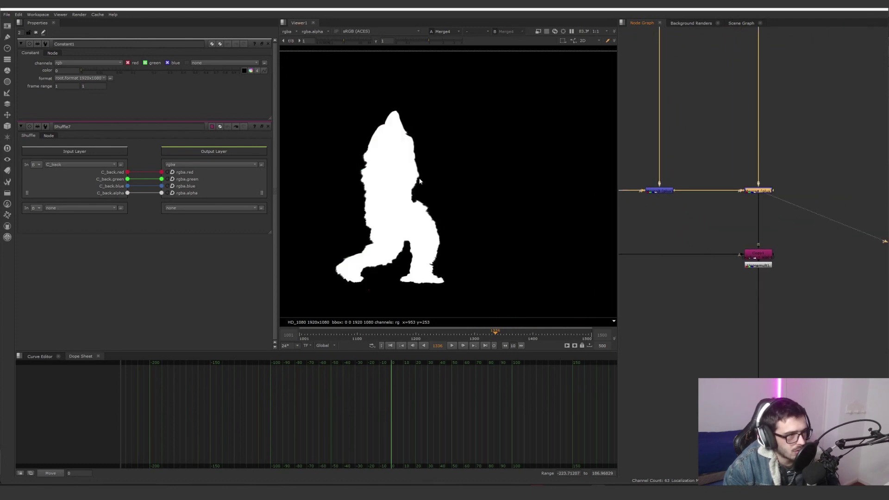
{"action": "scroll", "coordinate": [417, 185], "scroll_direction": "up", "scroll_amount": 6}
{"action": "left_click", "coordinate": [759, 253]}
{"action": "key", "text": "1"}
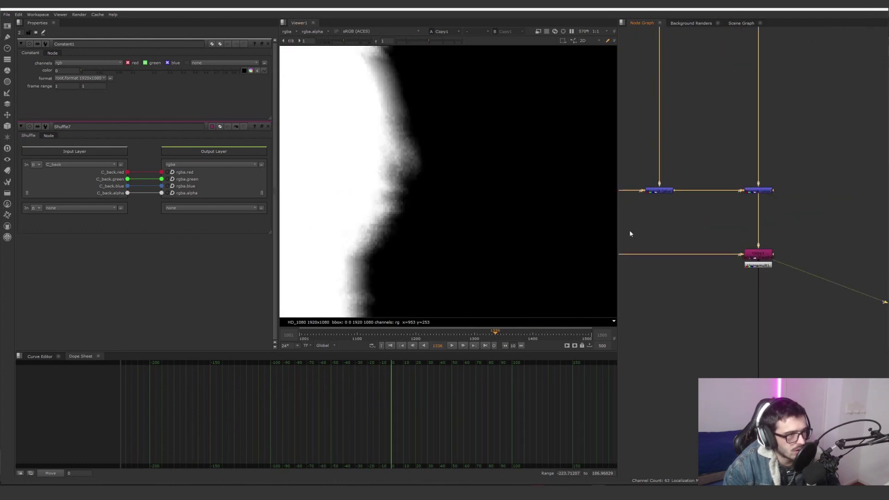
View the creature's unpremultiplied result below Copy1 in color.
{"action": "scroll", "coordinate": [426, 197], "scroll_direction": "down", "scroll_amount": 6}
{"action": "left_click", "coordinate": [758, 267]}
{"action": "key", "text": "1"}
{"action": "key", "text": "a"}
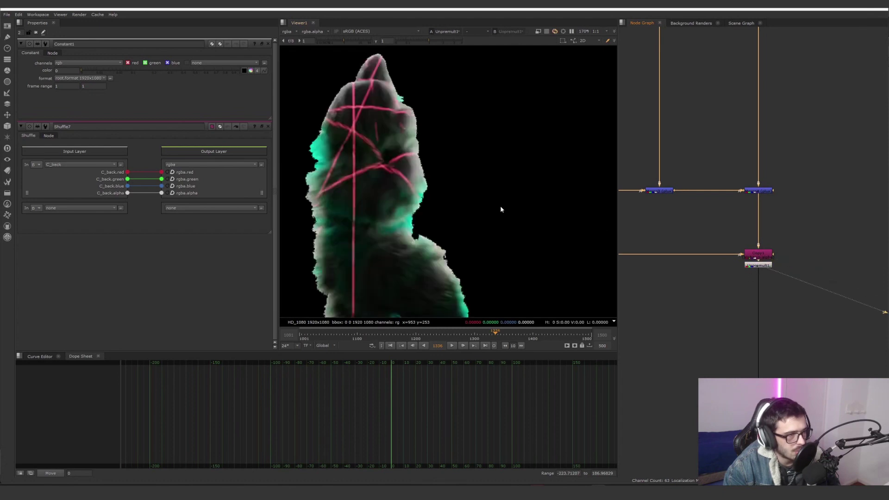
View the outputs of Blur2 and the Merge13 from operation, examining the fur detail up close.
{"action": "scroll", "coordinate": [516, 214], "scroll_direction": "down", "scroll_amount": 5}
{"action": "scroll", "coordinate": [689, 246], "scroll_direction": "down", "scroll_amount": 5}
{"action": "left_click_drag", "start_coordinate": [744, 242], "coordinate": [719, 368]}
{"action": "middle_click_drag", "start_coordinate": [733, 382], "coordinate": [752, 357]}
{"action": "scroll", "coordinate": [700, 347], "scroll_direction": "up", "scroll_amount": 5}
{"action": "middle_click_drag", "start_coordinate": [699, 347], "coordinate": [698, 308]}
{"action": "scroll", "coordinate": [698, 309], "scroll_direction": "up", "scroll_amount": 2}
{"action": "left_click", "coordinate": [667, 280]}
{"action": "key", "text": "1"}
{"action": "left_click", "coordinate": [723, 280]}
{"action": "key", "text": "1"}
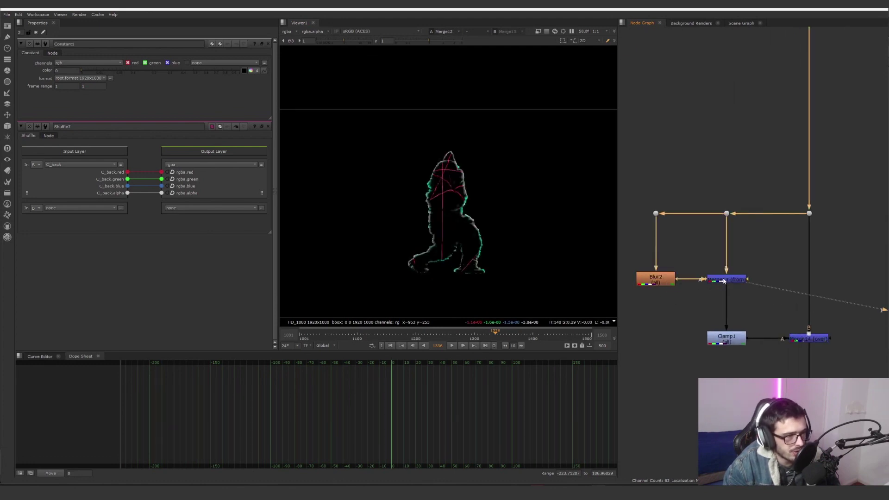
{"action": "scroll", "coordinate": [746, 295], "scroll_direction": "up", "scroll_amount": 2}
{"action": "scroll", "coordinate": [508, 188], "scroll_direction": "up", "scroll_amount": 6}
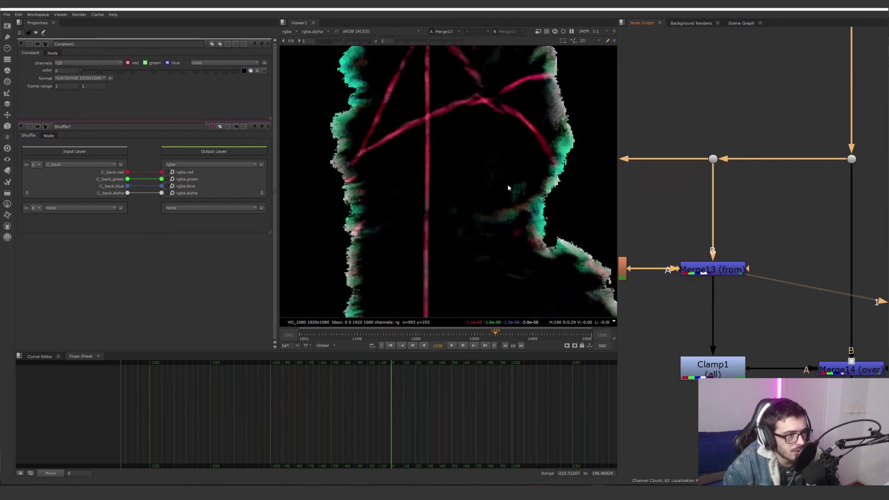
{"action": "scroll", "coordinate": [739, 243], "scroll_direction": "down", "scroll_amount": 3}
Inspect Clamp1's output and its minimum and maximum settings, and view the Merge14 over result.
{"action": "left_click", "coordinate": [721, 292]}
{"action": "key", "text": "1"}
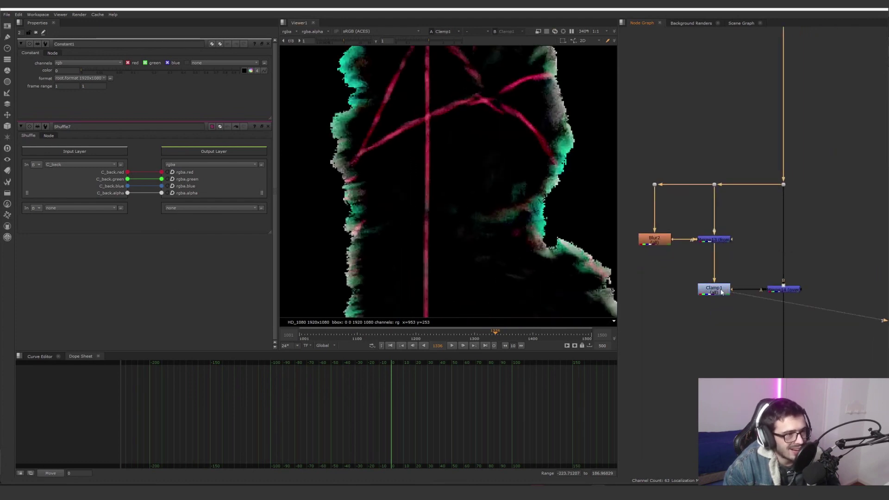
{"action": "double_click", "coordinate": [720, 290]}
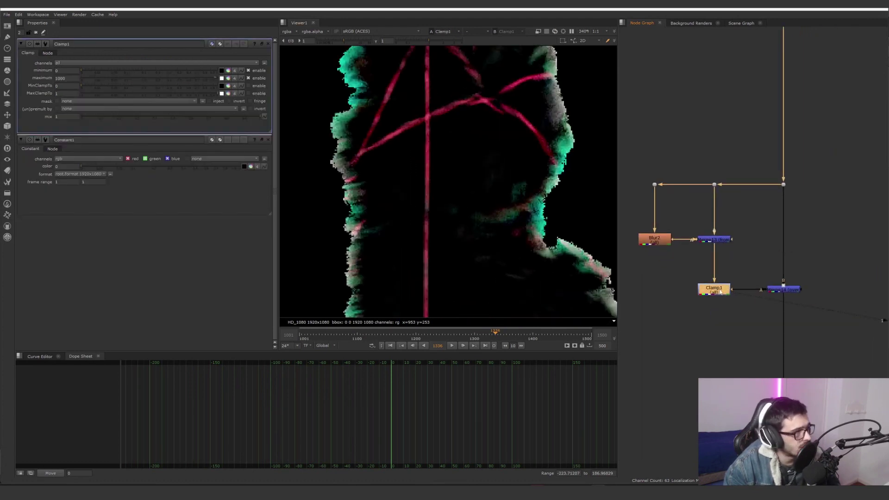
{"action": "left_click", "coordinate": [73, 71]}
{"action": "key", "text": "Tab"}
{"action": "left_click", "coordinate": [777, 290]}
{"action": "key", "text": "1"}
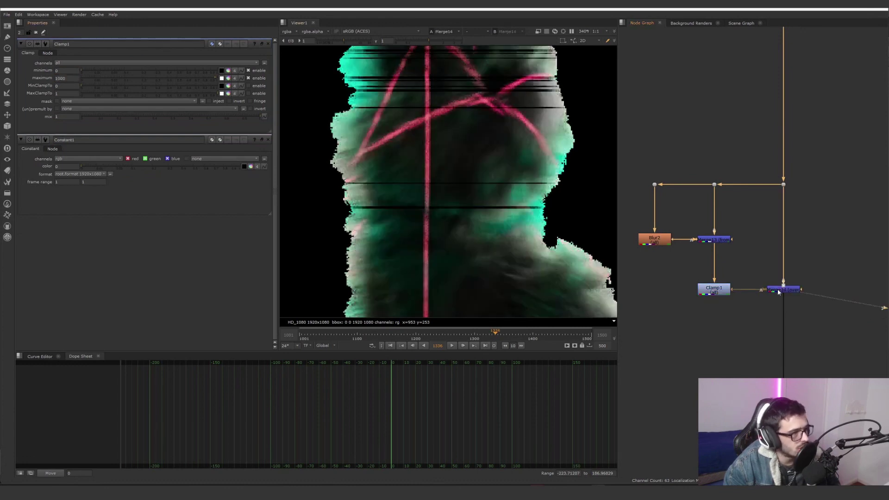
Switch Merge14 off and on repeatedly to compare the creature's fur with and without the detail enhancement at several close-up areas.
{"action": "key", "text": "d"}
{"action": "key", "text": "d"}
{"action": "key", "text": "d"}
{"action": "scroll", "coordinate": [444, 218], "scroll_direction": "down", "scroll_amount": 5}
{"action": "middle_click_drag", "start_coordinate": [444, 218], "coordinate": [428, 135]}
{"action": "scroll", "coordinate": [472, 232], "scroll_direction": "up", "scroll_amount": 6}
{"action": "scroll", "coordinate": [516, 195], "scroll_direction": "down", "scroll_amount": 6}
{"action": "middle_click_drag", "start_coordinate": [517, 176], "coordinate": [504, 220]}
{"action": "scroll", "coordinate": [501, 214], "scroll_direction": "up", "scroll_amount": 6}
{"action": "key", "text": "d"}
{"action": "key", "text": "d"}
{"action": "key", "text": "d"}
{"action": "key", "text": "d"}
{"action": "key", "text": "d"}
{"action": "key", "text": "d"}
{"action": "key", "text": "d"}
{"action": "key", "text": "d"}
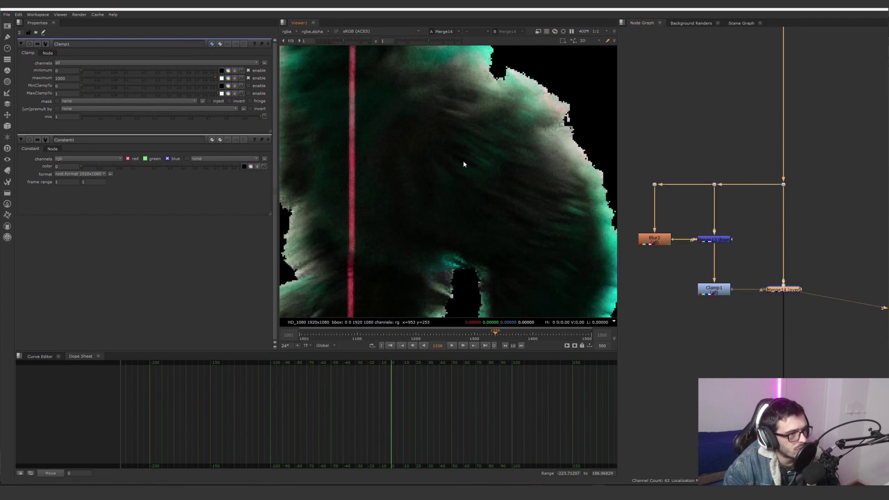
Follow the creature branch downstream from the detail enhancement, viewing the Roto1 matte and the Merge11 output.
{"action": "scroll", "coordinate": [735, 327], "scroll_direction": "down", "scroll_amount": 4}
{"action": "middle_click_drag", "start_coordinate": [755, 363], "coordinate": [815, 262]}
{"action": "scroll", "coordinate": [736, 299], "scroll_direction": "up", "scroll_amount": 4}
{"action": "left_click", "coordinate": [722, 282]}
{"action": "key", "text": "1"}
{"action": "scroll", "coordinate": [572, 225], "scroll_direction": "down", "scroll_amount": 2}
{"action": "scroll", "coordinate": [573, 226], "scroll_direction": "down", "scroll_amount": 4}
{"action": "scroll", "coordinate": [686, 273], "scroll_direction": "down", "scroll_amount": 1}
{"action": "scroll", "coordinate": [710, 285], "scroll_direction": "down", "scroll_amount": 2}
{"action": "left_click", "coordinate": [652, 290]}
{"action": "key", "text": "1"}
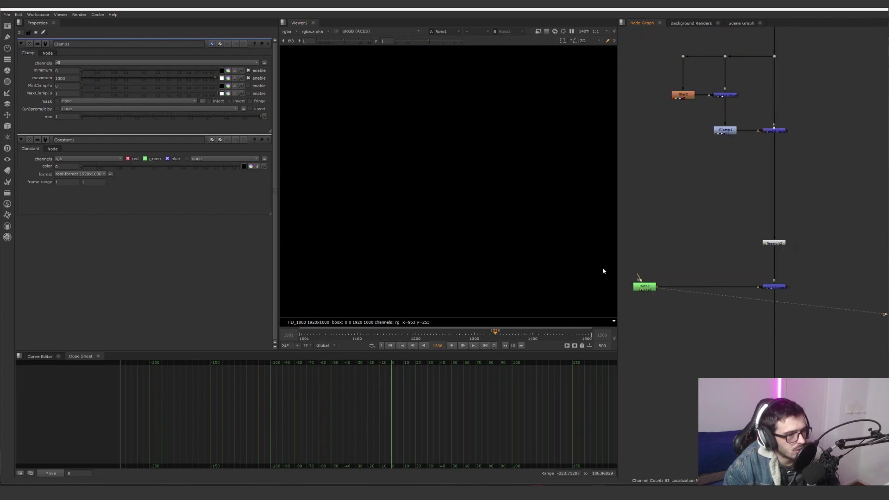
{"action": "left_click", "coordinate": [767, 287]}
{"action": "key", "text": "1"}
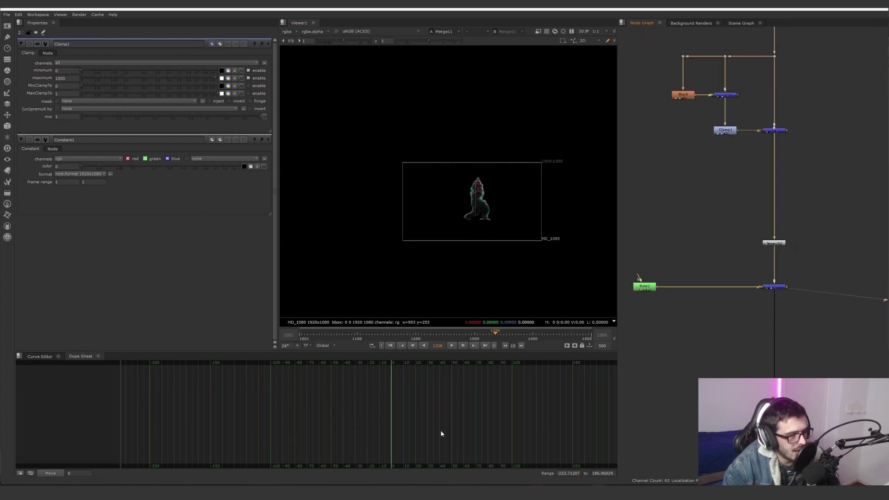
Go to frame 1401, view the premultiplied creature above Merge11, and open Roto1's settings to show its shape.
{"action": "left_click_drag", "start_coordinate": [481, 335], "coordinate": [533, 336]}
{"action": "left_click", "coordinate": [762, 245]}
{"action": "key", "text": "1"}
{"action": "scroll", "coordinate": [479, 222], "scroll_direction": "up", "scroll_amount": 2}
{"action": "scroll", "coordinate": [454, 209], "scroll_direction": "up", "scroll_amount": 3}
{"action": "double_click", "coordinate": [645, 286]}
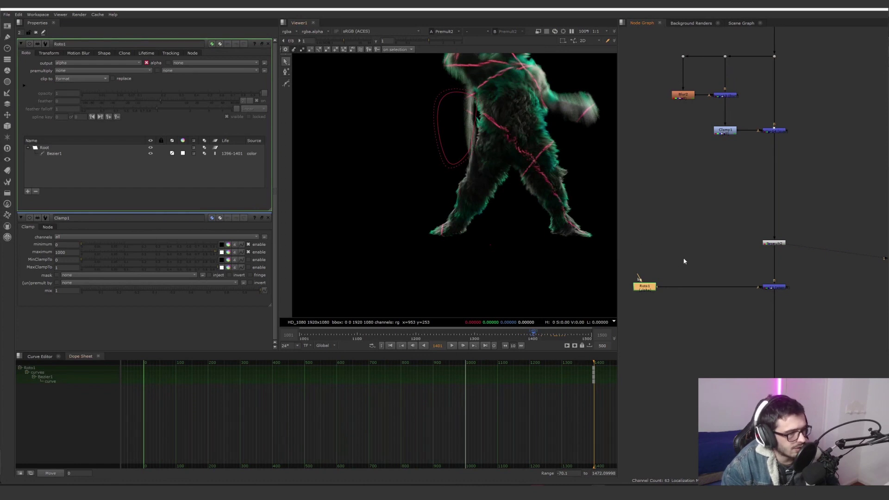
Step the premultiplied creature from frame 1398 to 1400 to examine the motion-blurred streak inside the roto shape.
{"action": "left_click", "coordinate": [767, 245]}
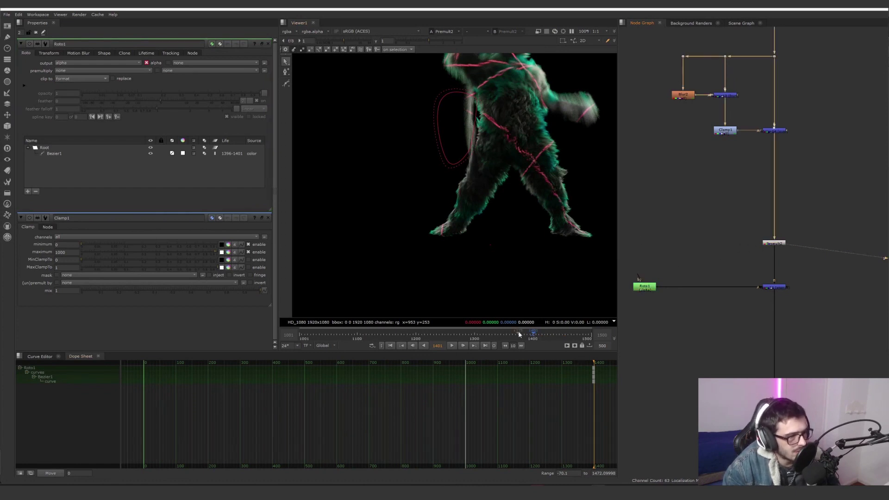
{"action": "left_click_drag", "start_coordinate": [533, 336], "coordinate": [531, 336]}
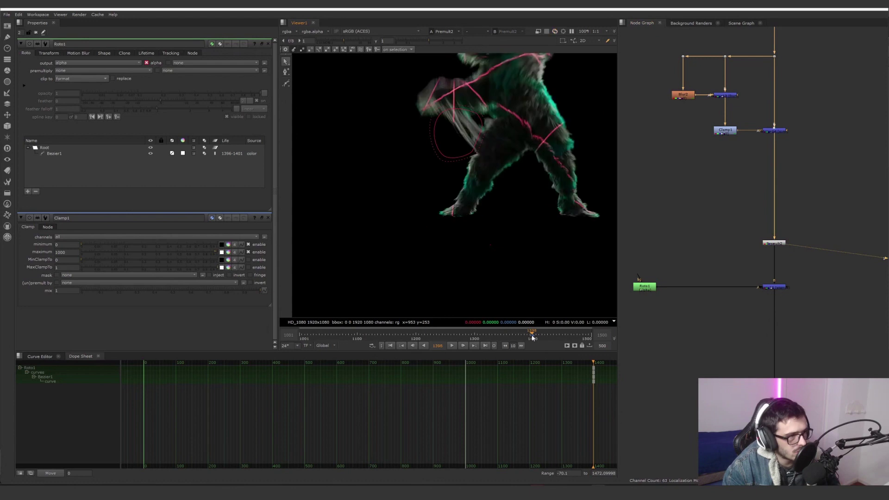
{"action": "key", "text": "Right"}
{"action": "key", "text": "Right"}
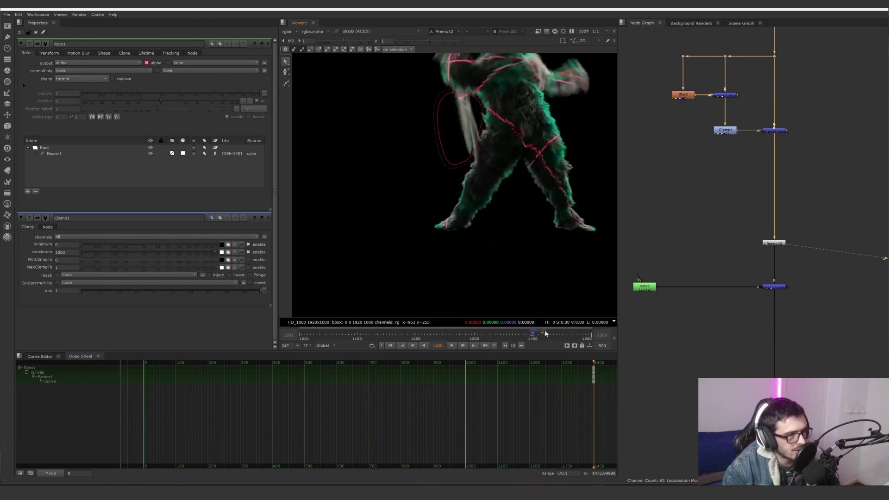
View Merge11's output at frame 1400 and open its settings to inspect how Roto1 is stenciled out of the creature.
{"action": "middle_click_drag", "start_coordinate": [711, 226], "coordinate": [682, 255]}
{"action": "left_click", "coordinate": [740, 314]}
{"action": "key", "text": "1"}
{"action": "left_click", "coordinate": [709, 330]}
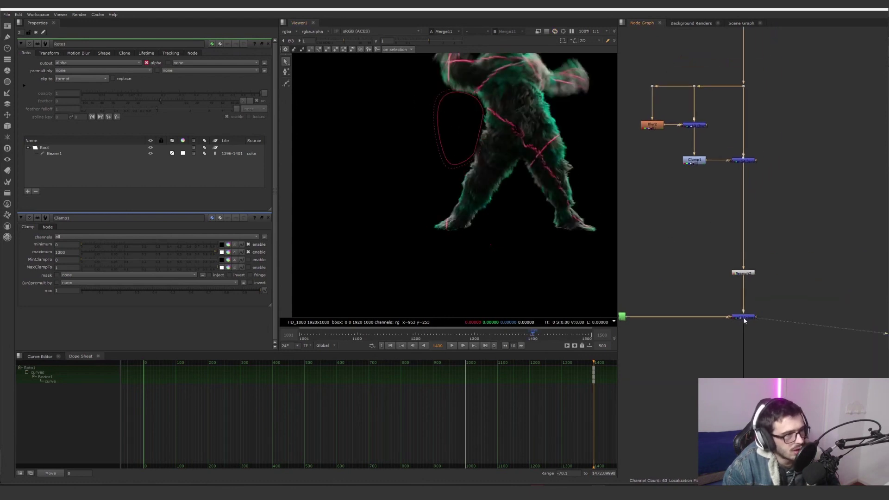
{"action": "middle_click_drag", "start_coordinate": [707, 331], "coordinate": [776, 319]}
{"action": "left_click", "coordinate": [681, 306]}
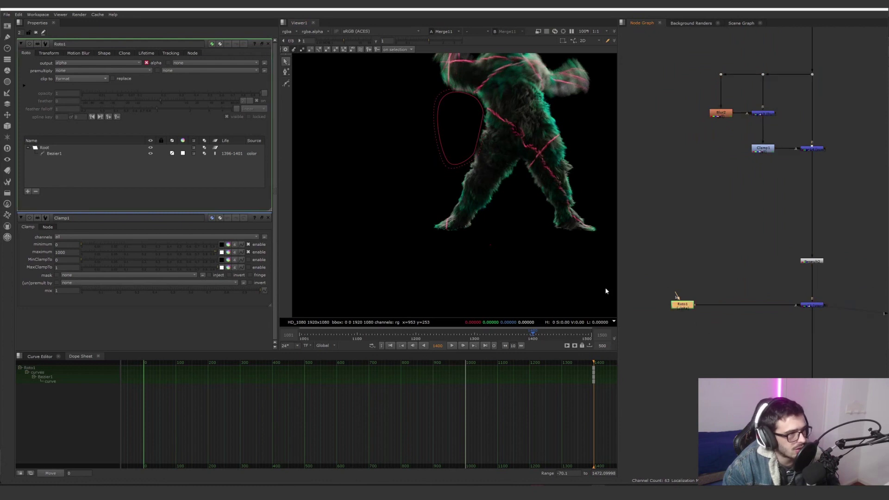
{"action": "middle_click_drag", "start_coordinate": [815, 311], "coordinate": [707, 283]}
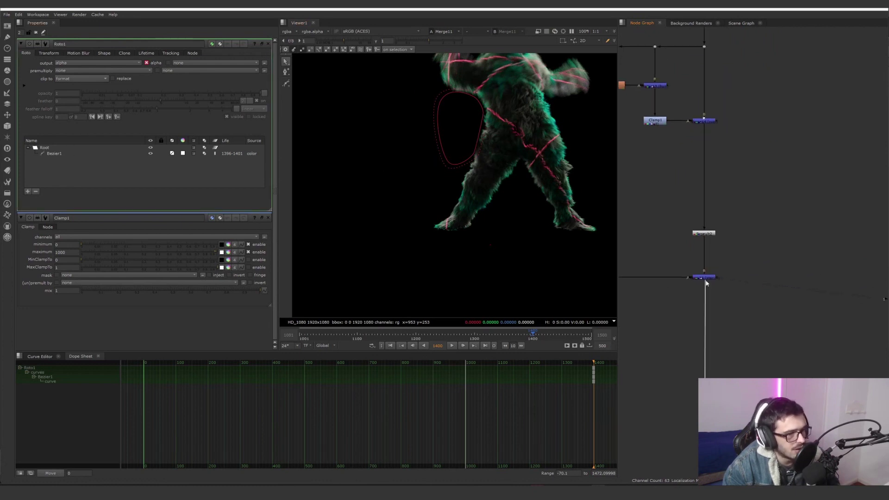
{"action": "left_click", "coordinate": [706, 278]}
{"action": "double_click", "coordinate": [705, 277]}
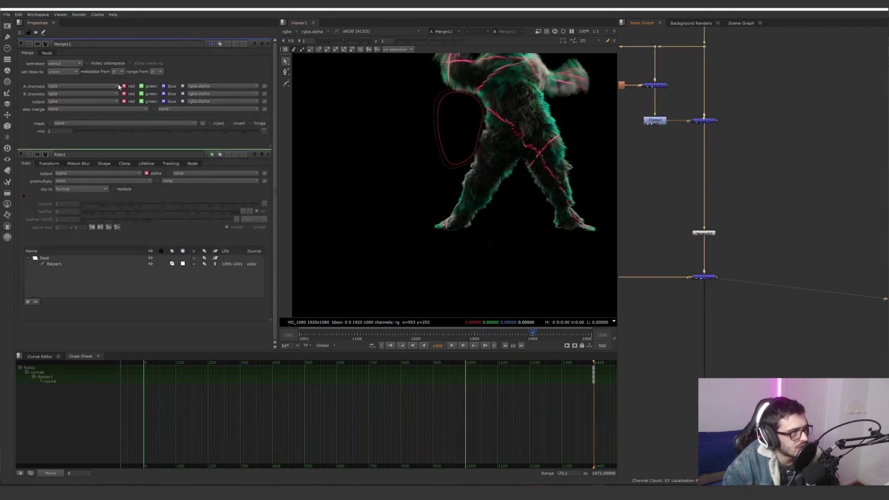
View the Merge9 output that combines the creature with the floor.
{"action": "scroll", "coordinate": [674, 323], "scroll_direction": "down", "scroll_amount": 5}
{"action": "middle_click_drag", "start_coordinate": [711, 383], "coordinate": [727, 293]}
{"action": "scroll", "coordinate": [727, 292], "scroll_direction": "up", "scroll_amount": 4}
{"action": "left_click", "coordinate": [836, 300]}
{"action": "key", "text": "1"}
Move down to the glow branch and view the outputs of its creature postage stamp and PostageStamp4.
{"action": "scroll", "coordinate": [546, 227], "scroll_direction": "down", "scroll_amount": 4}
{"action": "scroll", "coordinate": [790, 317], "scroll_direction": "down", "scroll_amount": 5}
{"action": "middle_click_drag", "start_coordinate": [772, 359], "coordinate": [713, 167]}
{"action": "scroll", "coordinate": [708, 121], "scroll_direction": "down", "scroll_amount": 4}
{"action": "scroll", "coordinate": [724, 169], "scroll_direction": "up", "scroll_amount": 8}
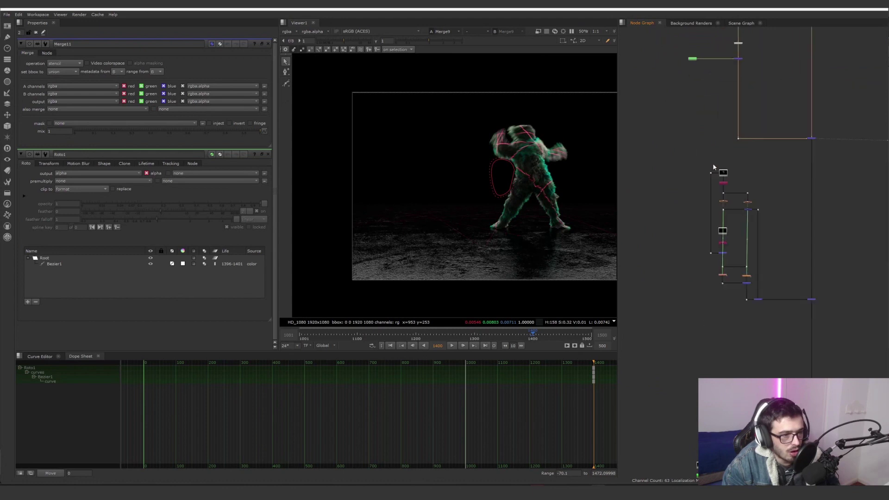
{"action": "scroll", "coordinate": [761, 197], "scroll_direction": "down", "scroll_amount": 2}
{"action": "left_click", "coordinate": [670, 149]}
{"action": "key", "text": "1"}
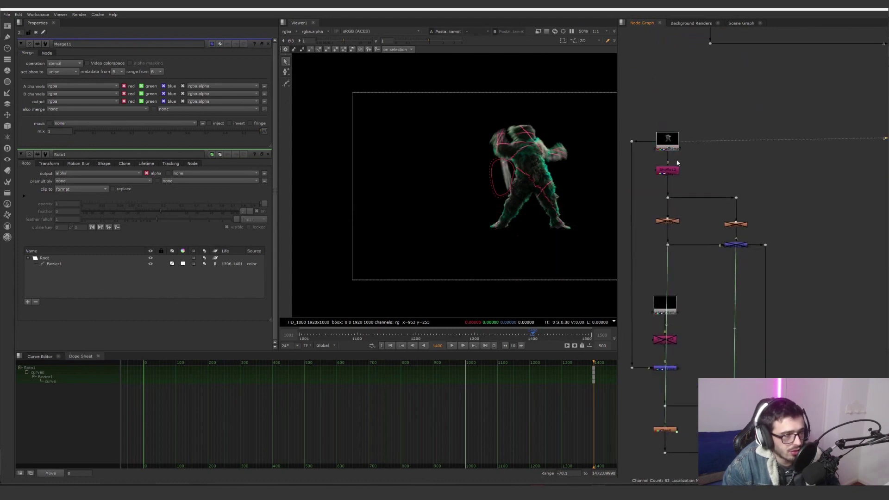
{"action": "middle_click_drag", "start_coordinate": [676, 148], "coordinate": [688, 83]}
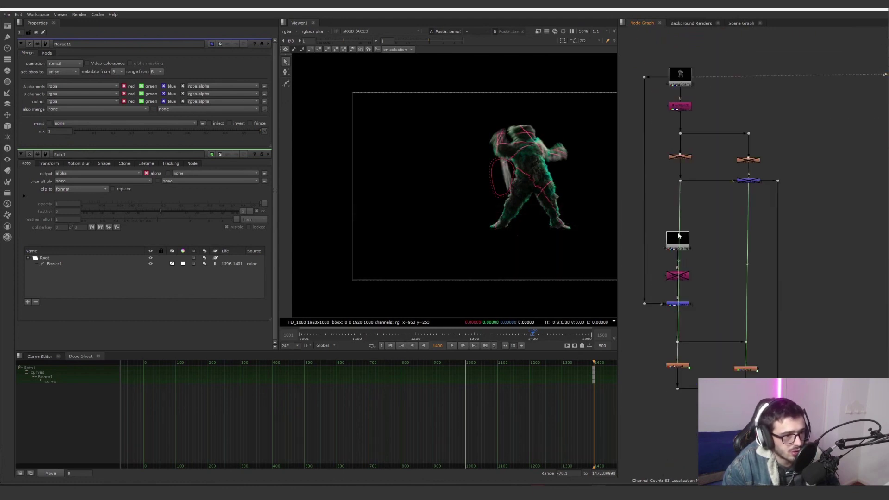
{"action": "left_click", "coordinate": [678, 237]}
{"action": "key", "text": "1"}
Examine the creature's glow nodes and their plus merge, and view the shuffled ray pass below the creature postage stamp.
{"action": "middle_click_drag", "start_coordinate": [708, 206], "coordinate": [708, 262]}
{"action": "left_click", "coordinate": [682, 165]}
{"action": "left_click_drag", "start_coordinate": [800, 161], "coordinate": [665, 245]}
{"action": "middle_click_drag", "start_coordinate": [805, 375], "coordinate": [781, 292]}
{"action": "scroll", "coordinate": [781, 292], "scroll_direction": "down", "scroll_amount": 1}
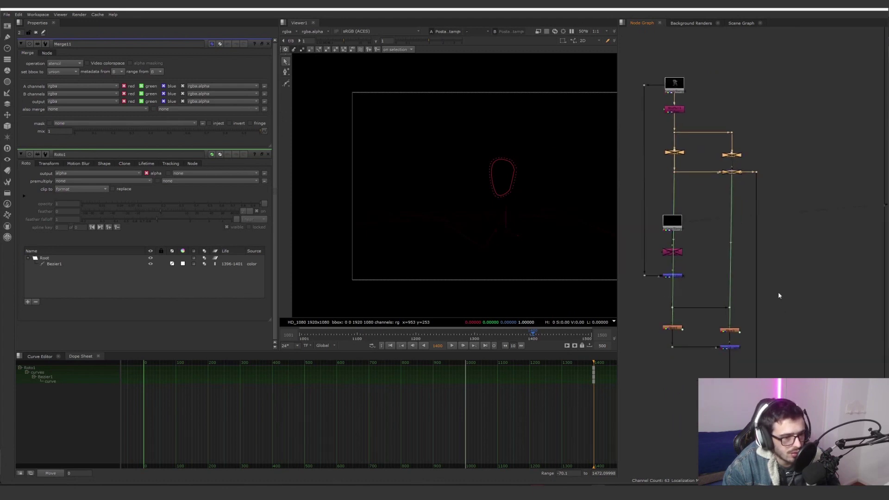
{"action": "scroll", "coordinate": [756, 178], "scroll_direction": "up", "scroll_amount": 2}
{"action": "scroll", "coordinate": [758, 242], "scroll_direction": "down", "scroll_amount": 1}
{"action": "middle_click_drag", "start_coordinate": [758, 242], "coordinate": [746, 194]}
{"action": "scroll", "coordinate": [747, 195], "scroll_direction": "down", "scroll_amount": 2}
{"action": "scroll", "coordinate": [738, 162], "scroll_direction": "up", "scroll_amount": 2}
{"action": "middle_click_drag", "start_coordinate": [684, 192], "coordinate": [707, 163]}
{"action": "left_click", "coordinate": [674, 53]}
{"action": "key", "text": "1"}
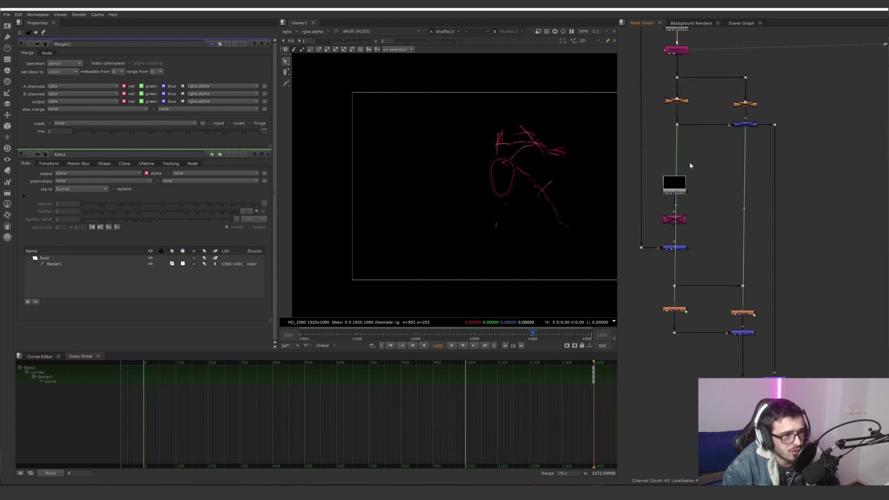
View the stencil merge below PostageStamp4, and inspect Shuffle14's output and channel routing.
{"action": "left_click", "coordinate": [681, 249]}
{"action": "key", "text": "1"}
{"action": "scroll", "coordinate": [680, 251], "scroll_direction": "up", "scroll_amount": 3}
{"action": "scroll", "coordinate": [691, 232], "scroll_direction": "down", "scroll_amount": 3}
{"action": "middle_click_drag", "start_coordinate": [692, 231], "coordinate": [713, 253]}
{"action": "scroll", "coordinate": [724, 247], "scroll_direction": "down", "scroll_amount": 2}
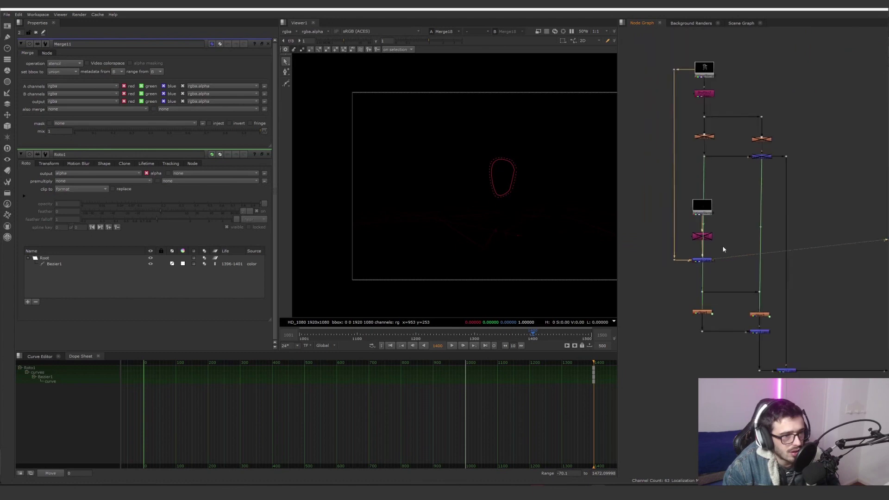
{"action": "double_click", "coordinate": [702, 236]}
{"action": "scroll", "coordinate": [707, 237], "scroll_direction": "up", "scroll_amount": 5}
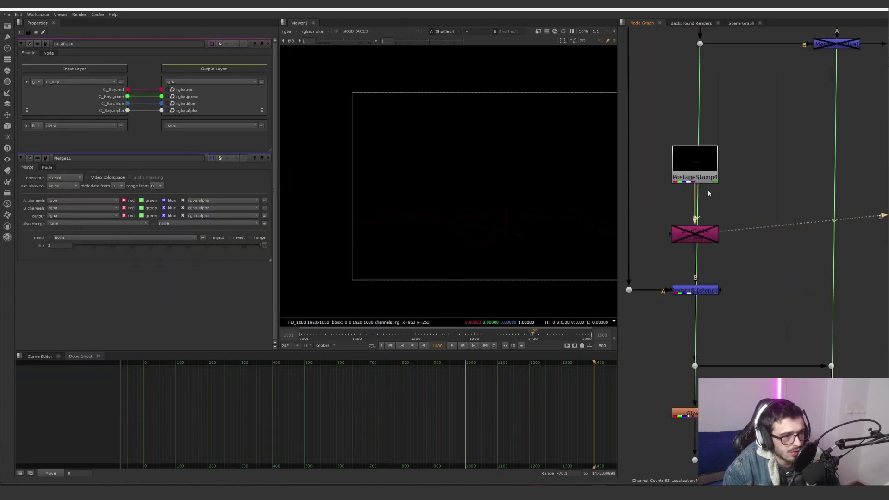
Examine the shuffle and merge branches of the floor passes that feed PostageStamp4, and return to the glow branch.
{"action": "scroll", "coordinate": [709, 185], "scroll_direction": "down", "scroll_amount": 8}
{"action": "middle_click_drag", "start_coordinate": [714, 194], "coordinate": [752, 262]}
{"action": "middle_click_drag", "start_coordinate": [691, 160], "coordinate": [713, 179]}
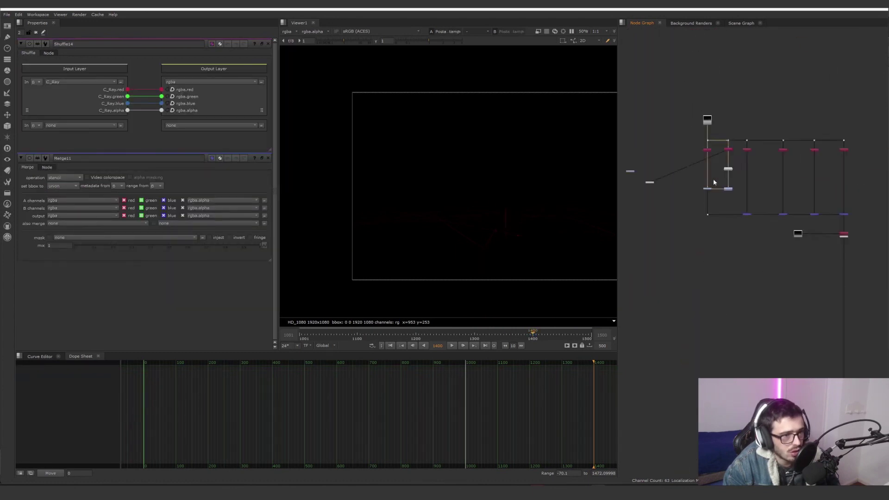
{"action": "scroll", "coordinate": [712, 179], "scroll_direction": "up", "scroll_amount": 6}
{"action": "scroll", "coordinate": [708, 195], "scroll_direction": "up", "scroll_amount": 4}
{"action": "scroll", "coordinate": [708, 218], "scroll_direction": "down", "scroll_amount": 6}
{"action": "scroll", "coordinate": [706, 213], "scroll_direction": "up", "scroll_amount": 5}
{"action": "scroll", "coordinate": [723, 234], "scroll_direction": "down", "scroll_amount": 7}
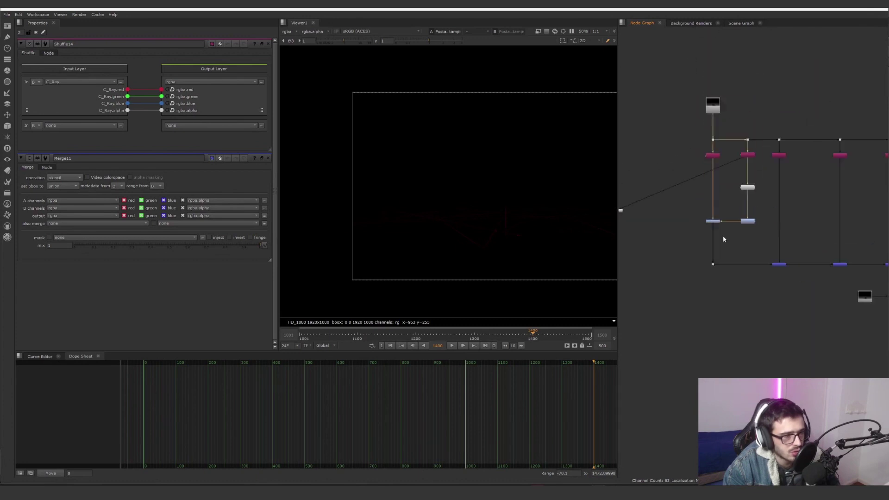
{"action": "middle_click_drag", "start_coordinate": [800, 373], "coordinate": [693, 295]}
{"action": "scroll", "coordinate": [693, 295], "scroll_direction": "up", "scroll_amount": 5}
{"action": "scroll", "coordinate": [693, 295], "scroll_direction": "up", "scroll_amount": 3}
{"action": "scroll", "coordinate": [509, 229], "scroll_direction": "up", "scroll_amount": 5}
{"action": "scroll", "coordinate": [702, 280], "scroll_direction": "down", "scroll_amount": 4}
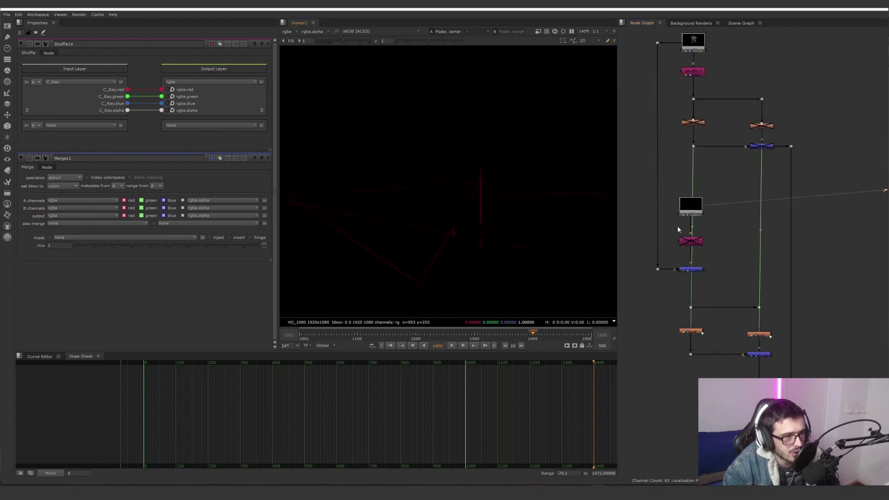
Open the settings of the stencil merge below PostageStamp4 and compare its output with PostageStamp4's.
{"action": "double_click", "coordinate": [690, 270]}
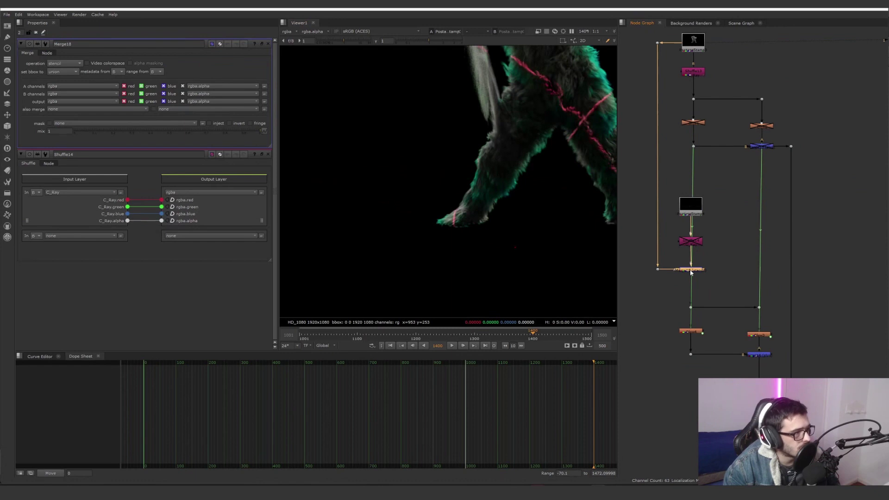
{"action": "key", "text": "1"}
{"action": "left_click", "coordinate": [692, 211]}
{"action": "key", "text": "1"}
{"action": "left_click", "coordinate": [688, 269]}
{"action": "key", "text": "1"}
{"action": "middle_click_drag", "start_coordinate": [724, 138], "coordinate": [700, 181]}
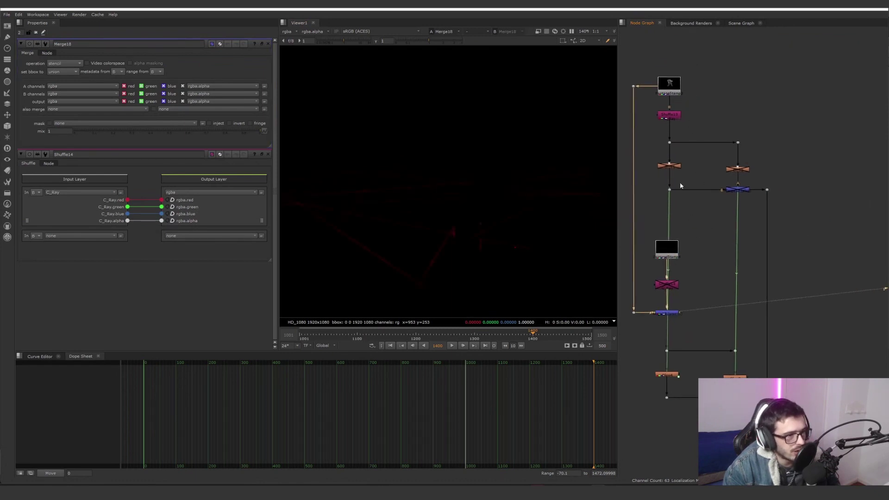
{"action": "scroll", "coordinate": [680, 227], "scroll_direction": "down", "scroll_amount": 2}
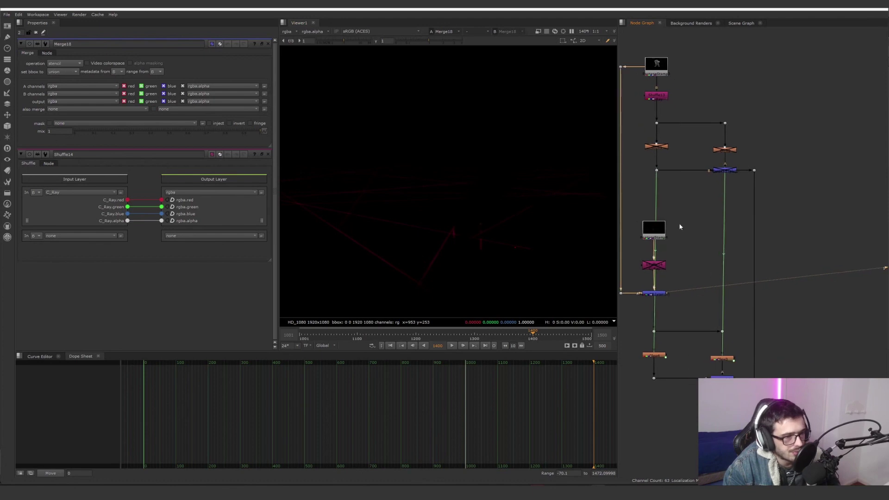
Open the Glow1 and Glow4 settings and compare the creature's pair of glows with the floor's pair.
{"action": "double_click", "coordinate": [661, 147]}
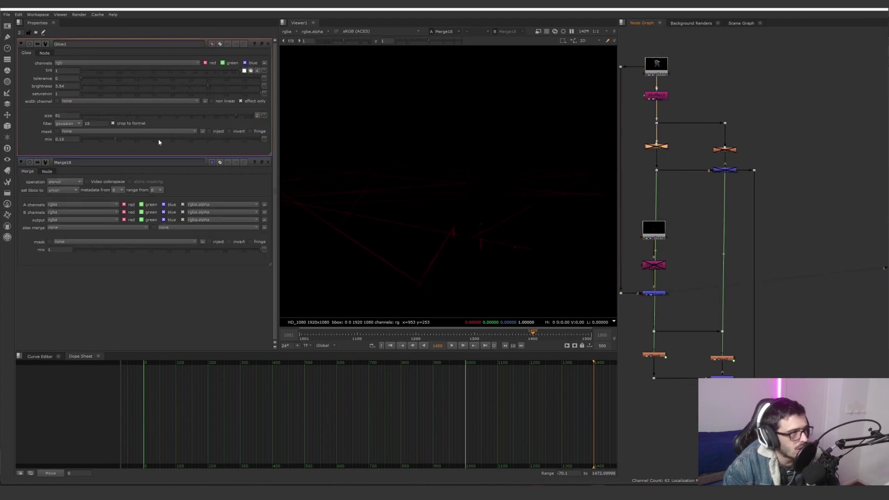
{"action": "left_click_drag", "start_coordinate": [800, 135], "coordinate": [632, 153]}
{"action": "left_click_drag", "start_coordinate": [685, 343], "coordinate": [626, 368]}
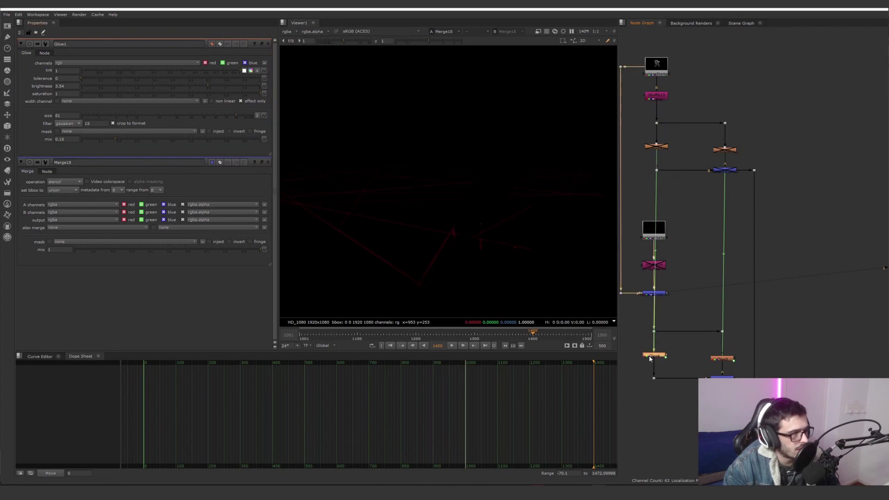
{"action": "double_click", "coordinate": [654, 356]}
{"action": "left_click", "coordinate": [69, 189]}
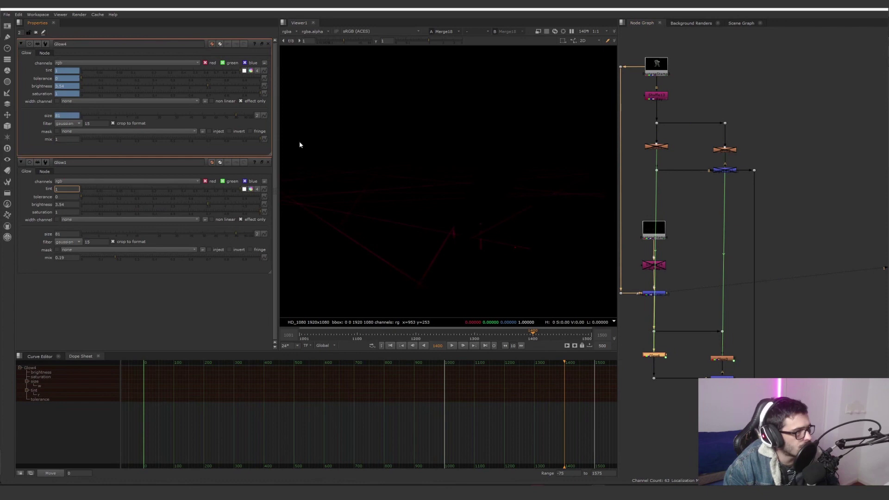
{"action": "left_click_drag", "start_coordinate": [681, 155], "coordinate": [646, 139]}
{"action": "left_click_drag", "start_coordinate": [682, 340], "coordinate": [747, 358]}
{"action": "left_click_drag", "start_coordinate": [798, 127], "coordinate": [730, 194]}
{"action": "scroll", "coordinate": [788, 234], "scroll_direction": "down", "scroll_amount": 3}
{"action": "scroll", "coordinate": [778, 250], "scroll_direction": "up", "scroll_amount": 5}
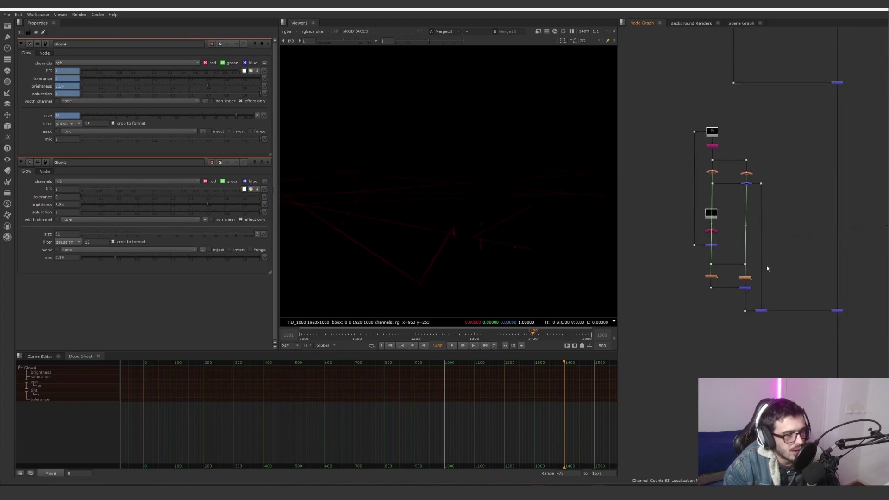
Open the settings of the plus merge joining the creature's glows, and view the combined glow result at Merge17.
{"action": "middle_click_drag", "start_coordinate": [751, 256], "coordinate": [772, 196]}
{"action": "double_click", "coordinate": [737, 135]}
{"action": "scroll", "coordinate": [772, 211], "scroll_direction": "down", "scroll_amount": 2}
{"action": "left_click", "coordinate": [755, 333]}
{"action": "key", "text": "1"}
{"action": "scroll", "coordinate": [509, 224], "scroll_direction": "down", "scroll_amount": 3}
{"action": "middle_click_drag", "start_coordinate": [506, 224], "coordinate": [473, 251]}
{"action": "middle_click_drag", "start_coordinate": [790, 164], "coordinate": [796, 195]}
Switch the creature's two glows and their plus merge off and on to compare the combined Merge17 result.
{"action": "left_click_drag", "start_coordinate": [801, 179], "coordinate": [675, 122]}
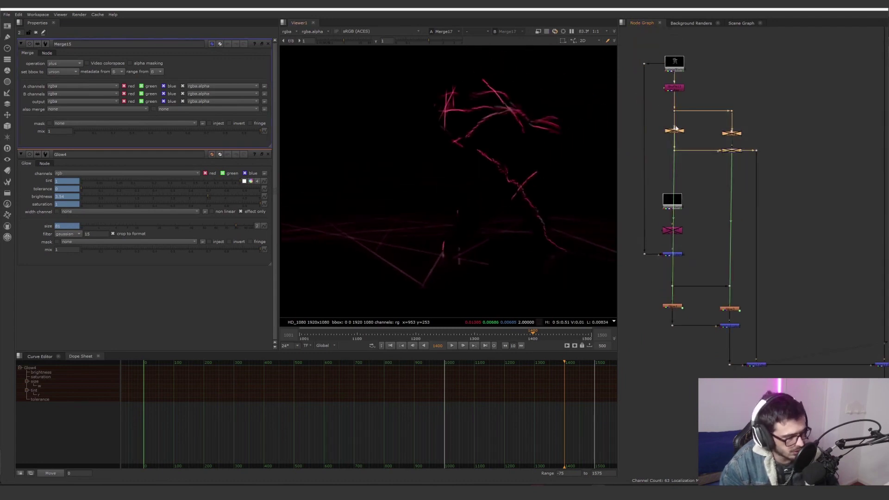
{"action": "key", "text": "d"}
{"action": "key", "text": "d"}
{"action": "key", "text": "d"}
{"action": "key", "text": "d"}
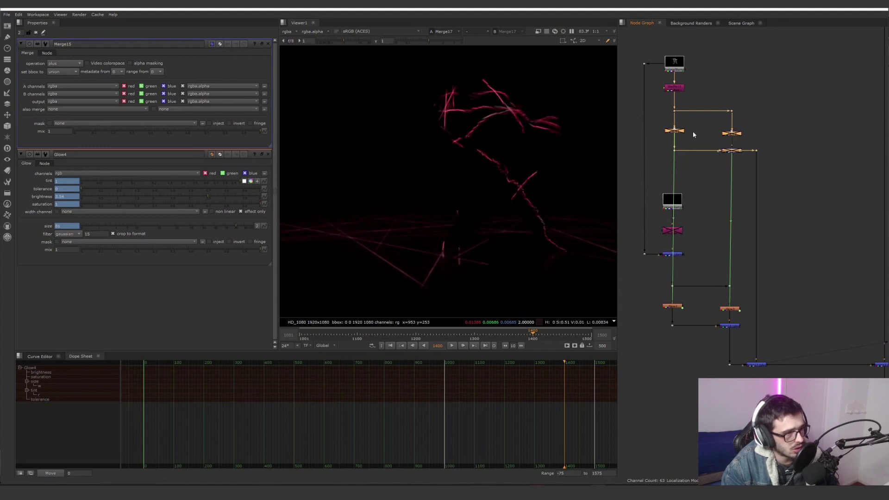
View the floor glow result at Merge16 up close, with the settings of Glow3 and Glow4 open for comparison.
{"action": "left_click", "coordinate": [759, 370]}
{"action": "left_click", "coordinate": [758, 365]}
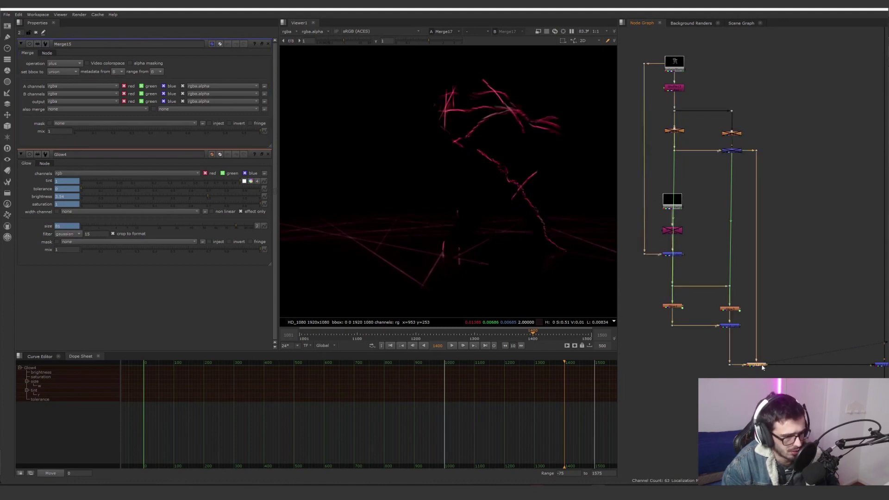
{"action": "key", "text": "1"}
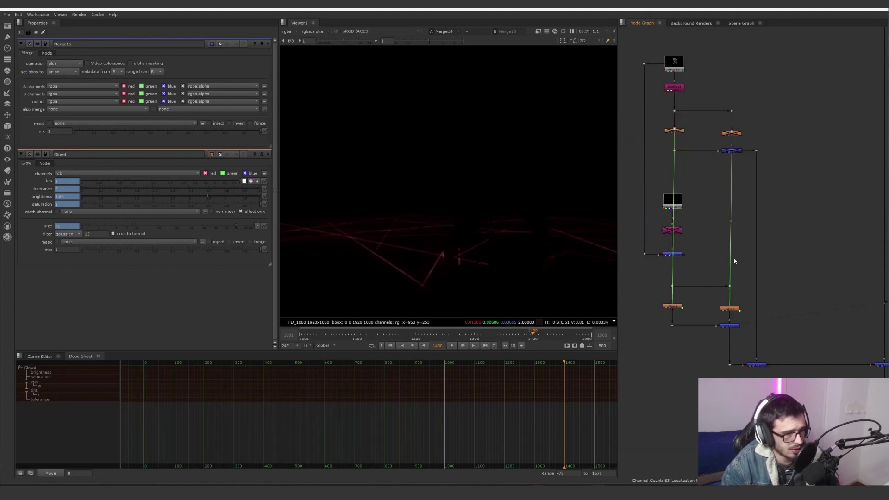
{"action": "double_click", "coordinate": [733, 310]}
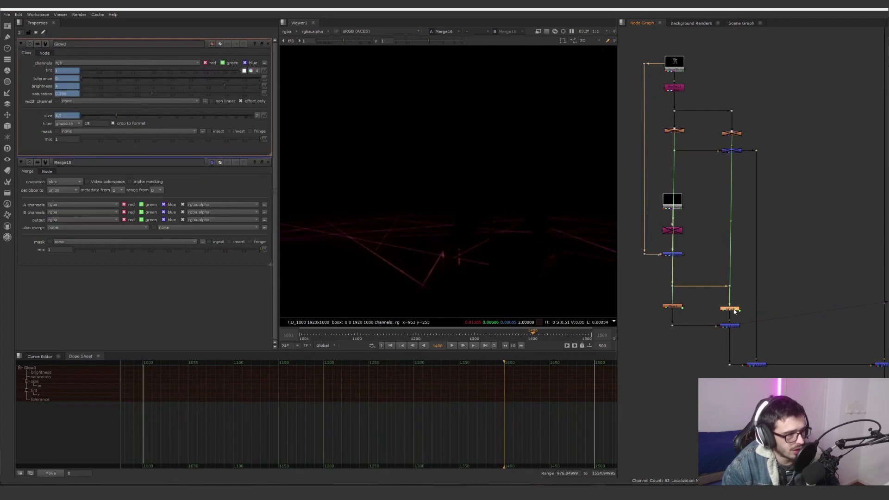
{"action": "double_click", "coordinate": [675, 307]}
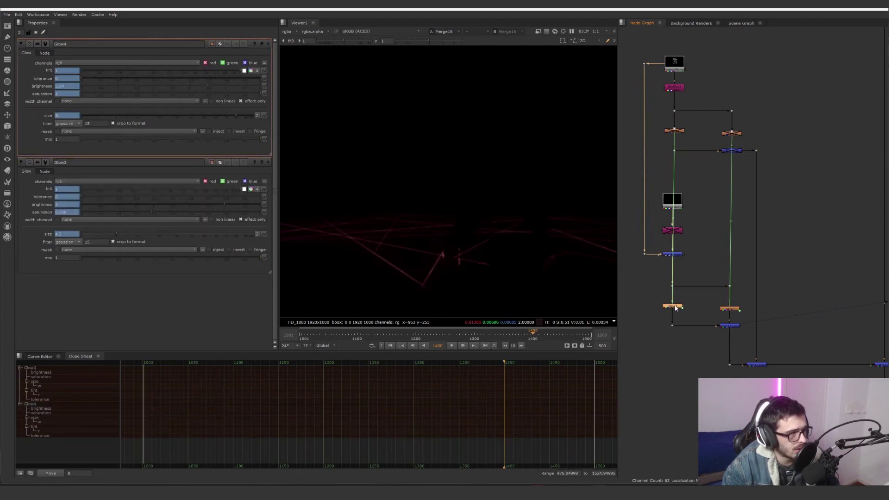
{"action": "scroll", "coordinate": [382, 250], "scroll_direction": "up", "scroll_amount": 8}
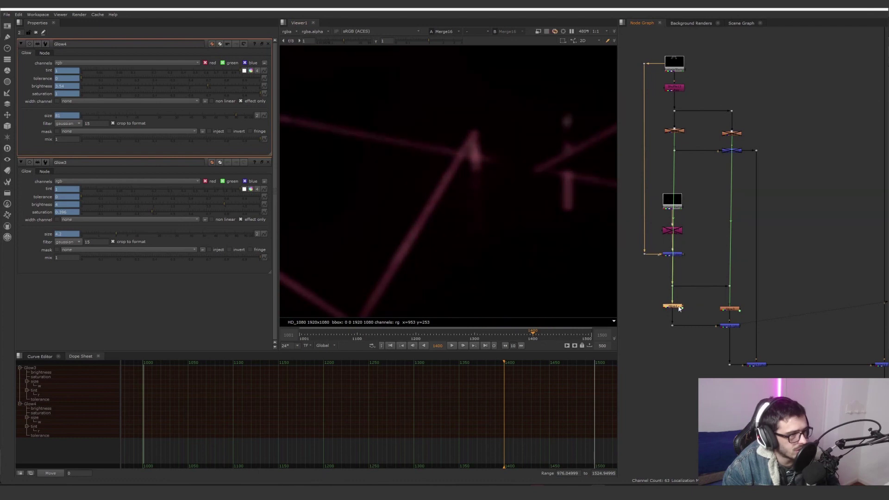
View the combined glow result at Merge17 and switch the creature's two glows and their merge on and off to compare.
{"action": "left_click", "coordinate": [729, 310]}
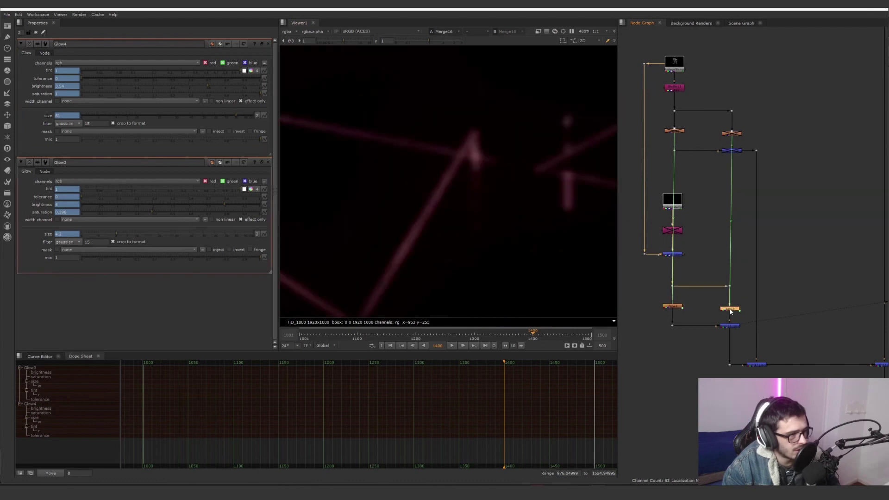
{"action": "left_click", "coordinate": [760, 365]}
{"action": "key", "text": "1"}
{"action": "scroll", "coordinate": [532, 221], "scroll_direction": "down", "scroll_amount": 7}
{"action": "scroll", "coordinate": [529, 219], "scroll_direction": "down", "scroll_amount": 3}
{"action": "middle_click_drag", "start_coordinate": [526, 217], "coordinate": [515, 220]}
{"action": "left_click_drag", "start_coordinate": [795, 169], "coordinate": [648, 114]}
{"action": "key", "text": "d"}
{"action": "key", "text": "d"}
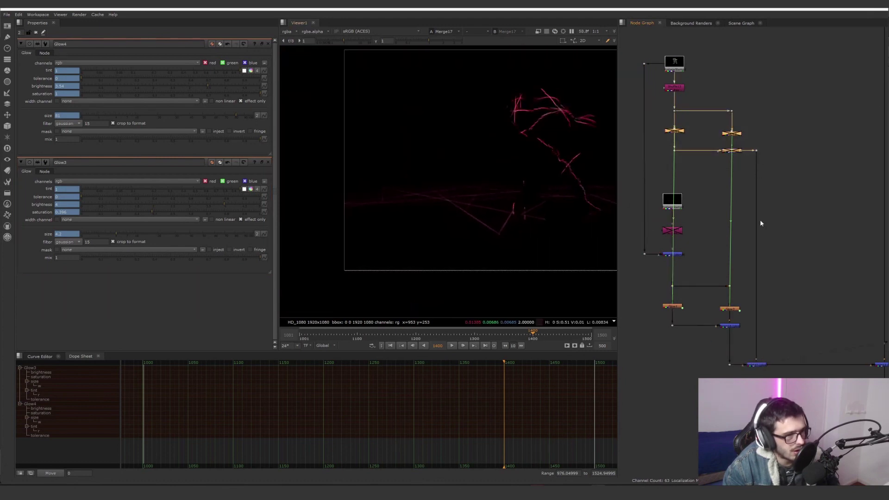
View the full composite at Merge12 and examine the glowing rays on the creature and floor up close.
{"action": "scroll", "coordinate": [764, 306], "scroll_direction": "down", "scroll_amount": 3}
{"action": "left_click", "coordinate": [801, 331]}
{"action": "key", "text": "1"}
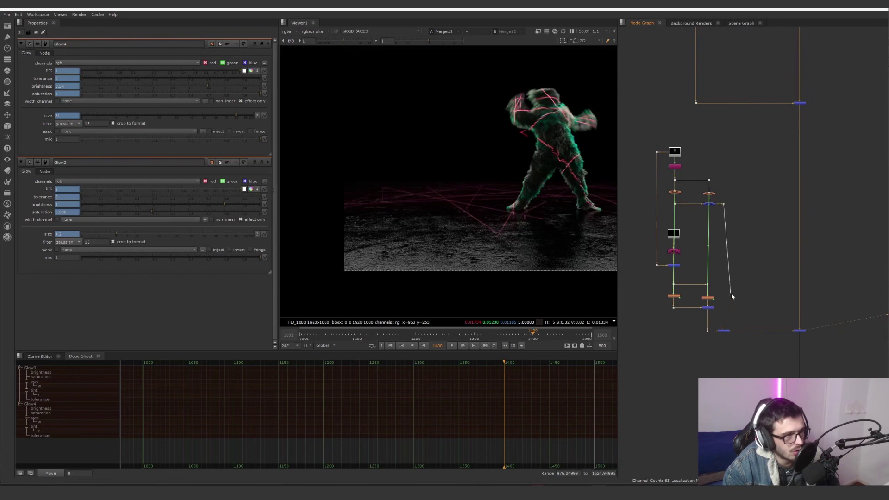
{"action": "scroll", "coordinate": [577, 181], "scroll_direction": "down", "scroll_amount": 3}
{"action": "scroll", "coordinate": [519, 133], "scroll_direction": "up", "scroll_amount": 8}
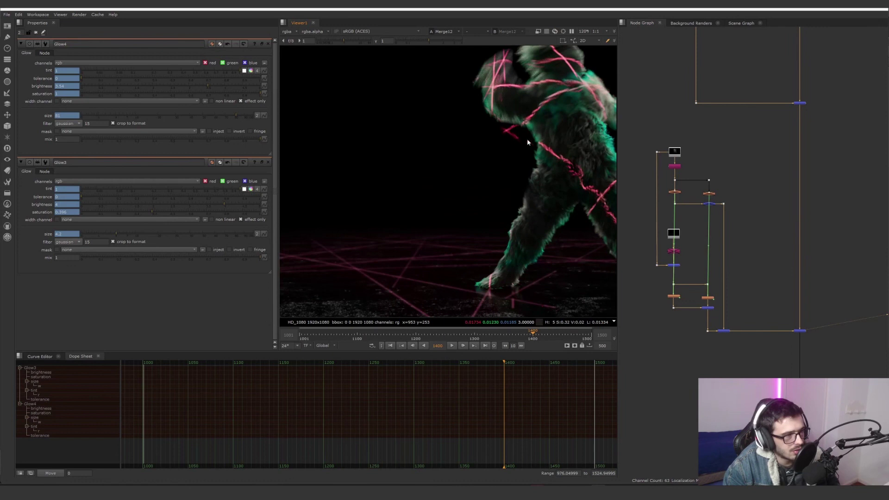
{"action": "scroll", "coordinate": [712, 176], "scroll_direction": "up", "scroll_amount": 8}
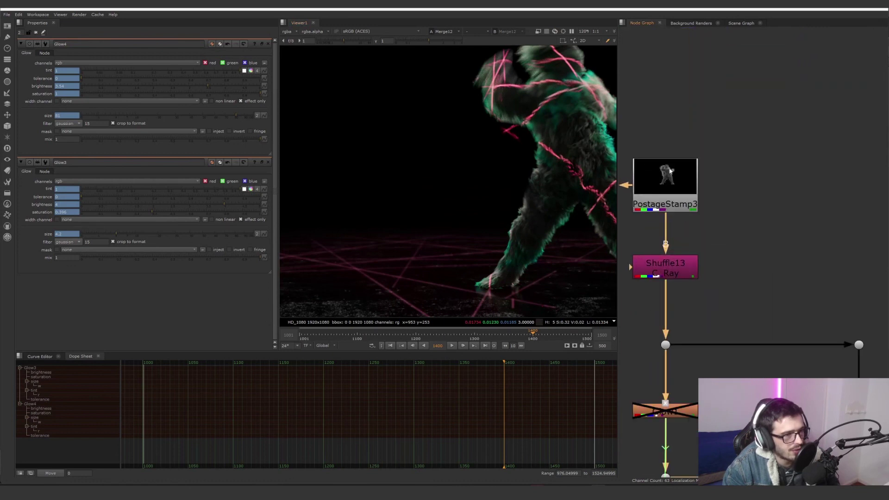
Move PostageStamp3 further up to make room above the Shuffle13 C_Ray node.
{"action": "scroll", "coordinate": [667, 192], "scroll_direction": "down", "scroll_amount": 8}
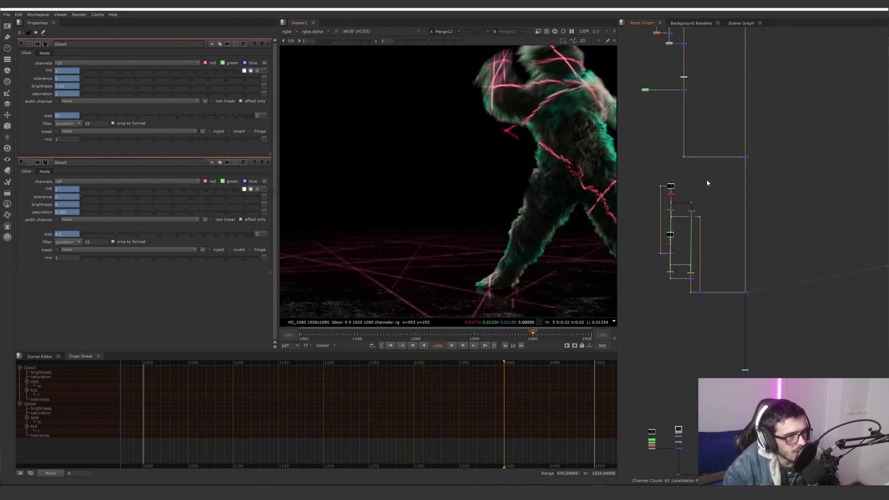
{"action": "scroll", "coordinate": [709, 247], "scroll_direction": "up", "scroll_amount": 5}
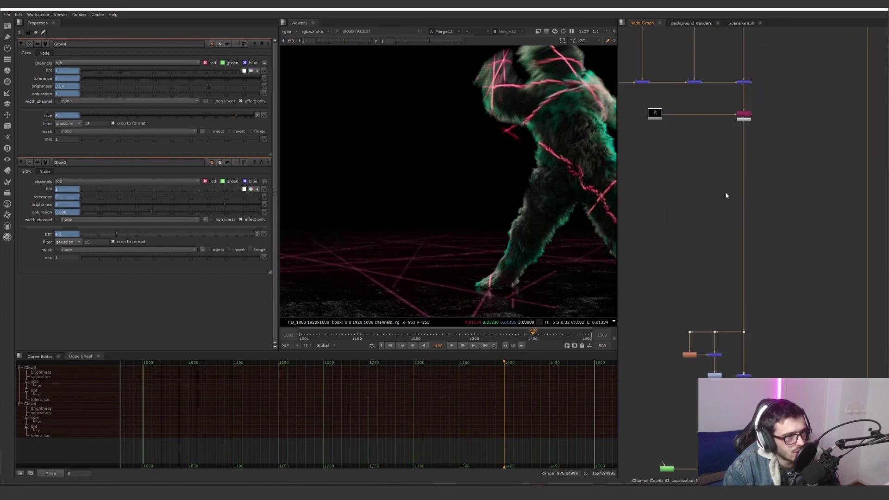
{"action": "scroll", "coordinate": [721, 365], "scroll_direction": "down", "scroll_amount": 5}
{"action": "middle_click_drag", "start_coordinate": [721, 366], "coordinate": [678, 188]}
{"action": "middle_click_drag", "start_coordinate": [734, 344], "coordinate": [712, 297]}
{"action": "scroll", "coordinate": [729, 369], "scroll_direction": "up", "scroll_amount": 4}
{"action": "middle_click_drag", "start_coordinate": [697, 254], "coordinate": [748, 299]}
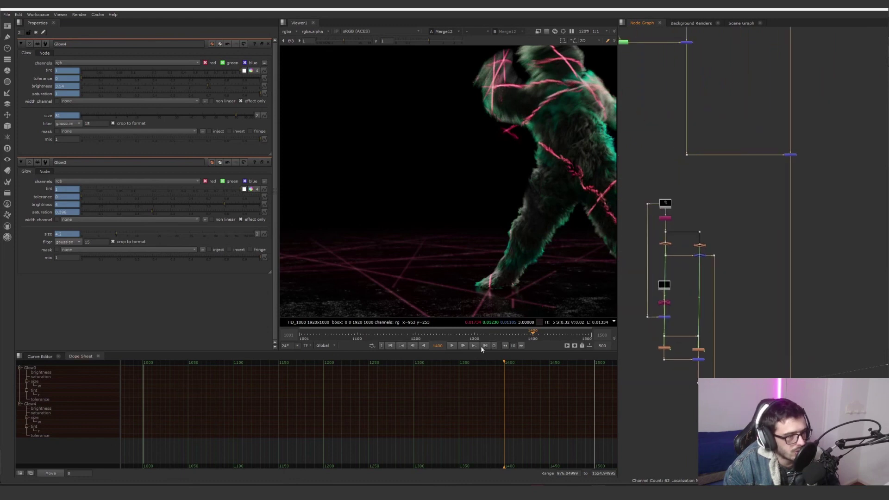
{"action": "middle_click_drag", "start_coordinate": [670, 190], "coordinate": [681, 250]}
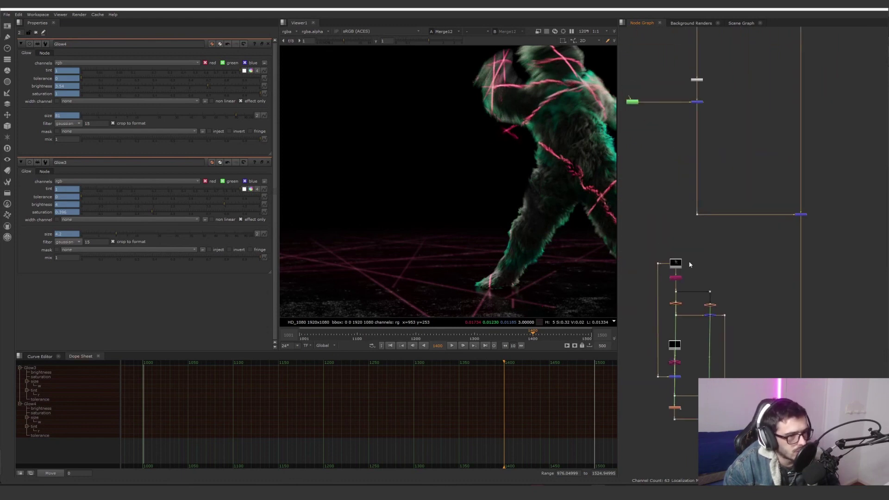
{"action": "left_click", "coordinate": [676, 256]}
{"action": "left_click_drag", "start_coordinate": [676, 256], "coordinate": [675, 241]}
Copy the merge that applies the green roto and insert the copy between PostageStamp3 and Shuffle13.
{"action": "middle_click_drag", "start_coordinate": [674, 173], "coordinate": [696, 190]}
{"action": "left_click_drag", "start_coordinate": [755, 155], "coordinate": [660, 110]}
{"action": "key", "text": "ctrl+x"}
{"action": "key", "text": "ctrl+v"}
{"action": "scroll", "coordinate": [708, 286], "scroll_direction": "up", "scroll_amount": 4}
{"action": "left_click_drag", "start_coordinate": [713, 285], "coordinate": [685, 271]}
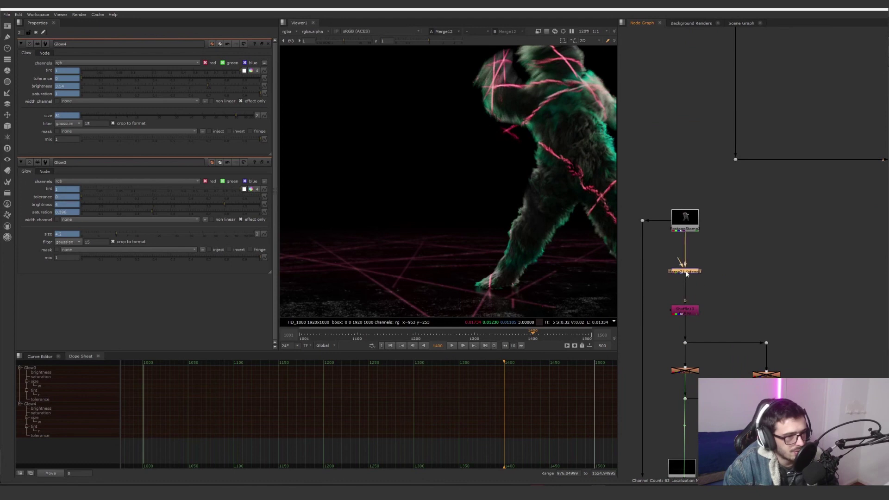
Connect the copied merge's free input to the green roto node and view the masked creature at Merge21.
{"action": "scroll", "coordinate": [684, 269], "scroll_direction": "down", "scroll_amount": 4}
{"action": "scroll", "coordinate": [717, 108], "scroll_direction": "up", "scroll_amount": 3}
{"action": "scroll", "coordinate": [832, 170], "scroll_direction": "down", "scroll_amount": 3}
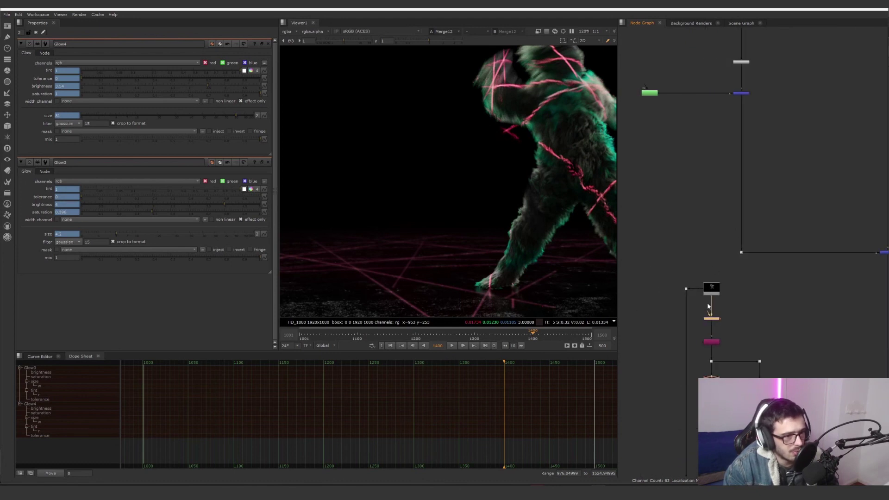
{"action": "left_click_drag", "start_coordinate": [707, 316], "coordinate": [651, 96]}
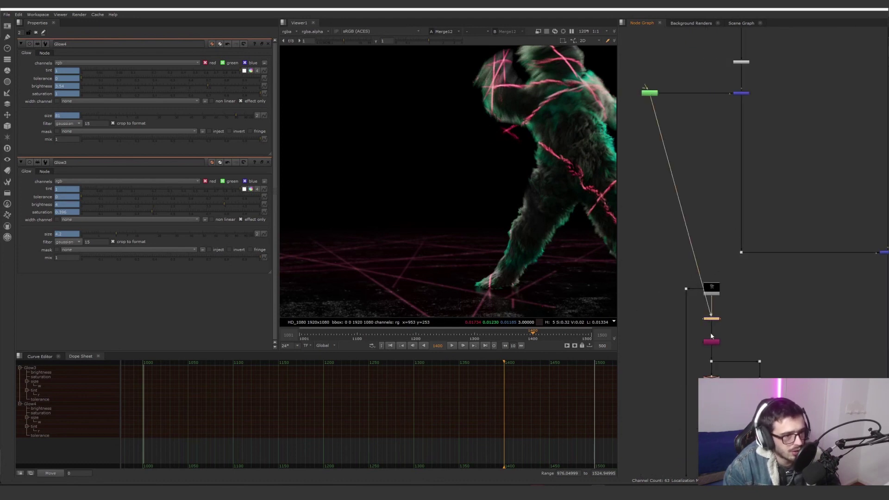
{"action": "key", "text": "1"}
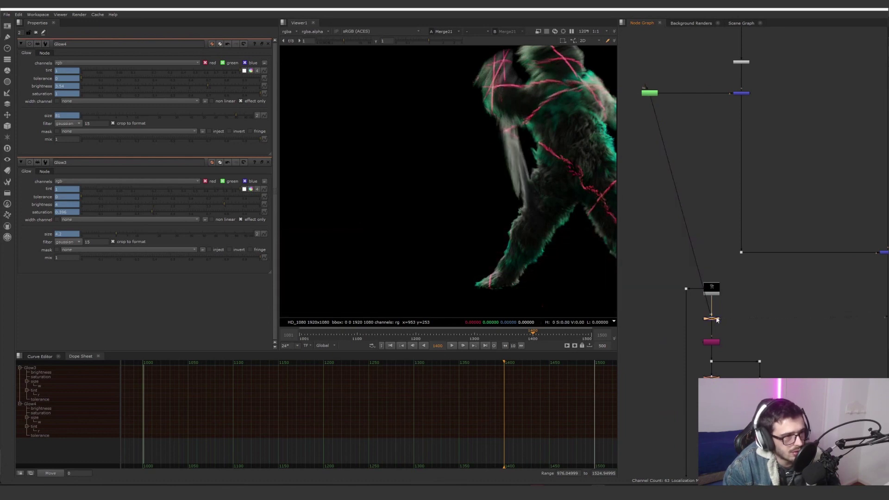
{"action": "scroll", "coordinate": [714, 324], "scroll_direction": "up", "scroll_amount": 1}
{"action": "scroll", "coordinate": [713, 327], "scroll_direction": "down", "scroll_amount": 2}
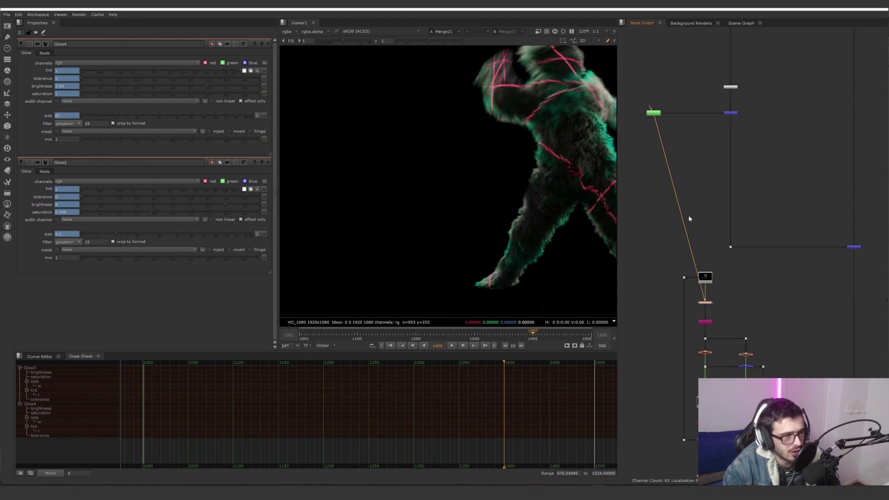
Add a dot to the roto connection and align it with Merge21, moved close below PostageStamp3.
{"action": "left_click_drag", "start_coordinate": [679, 208], "coordinate": [655, 301], "text": "ctrl"}
{"action": "scroll", "coordinate": [685, 304], "scroll_direction": "up", "scroll_amount": 3}
{"action": "left_click_drag", "start_coordinate": [718, 302], "coordinate": [719, 284]}
{"action": "left_click_drag", "start_coordinate": [631, 302], "coordinate": [629, 285]}
{"action": "scroll", "coordinate": [632, 283], "scroll_direction": "down", "scroll_amount": 2}
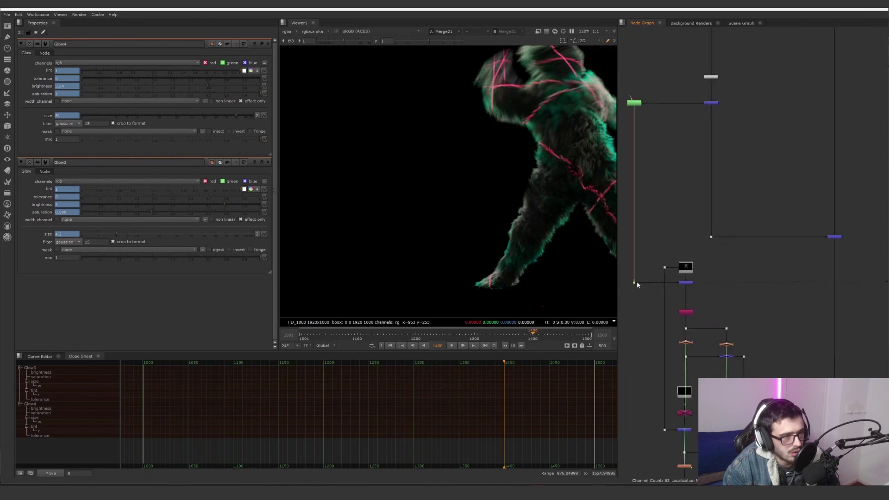
{"action": "scroll", "coordinate": [660, 274], "scroll_direction": "up", "scroll_amount": 2}
Rewire the side branch to take Merge21's output through a new dot below it, and align the branch's corner dot.
{"action": "left_click_drag", "start_coordinate": [689, 262], "coordinate": [699, 292]}
{"action": "double_click", "coordinate": [702, 313], "text": "ctrl"}
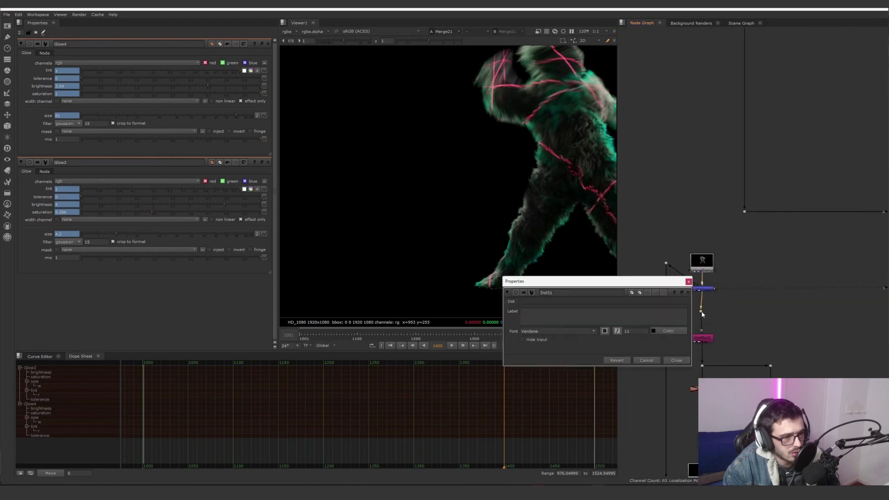
{"action": "left_click", "coordinate": [688, 281]}
{"action": "left_click_drag", "start_coordinate": [665, 265], "coordinate": [675, 315]}
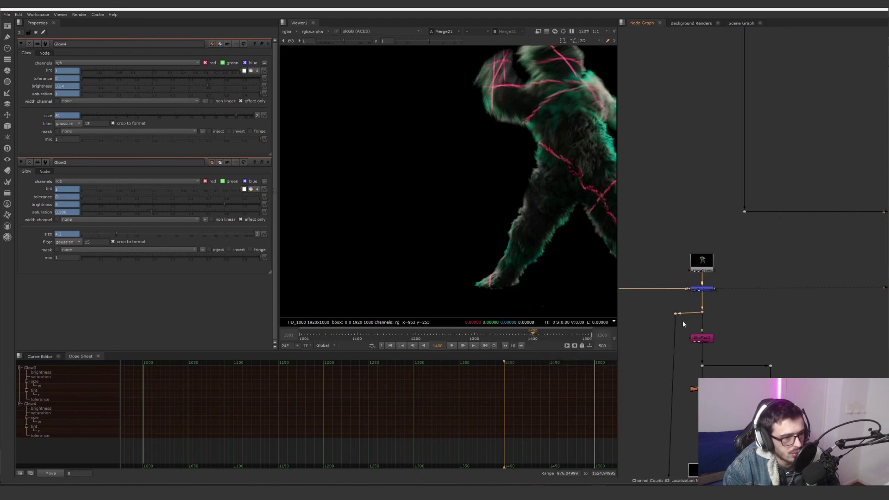
{"action": "scroll", "coordinate": [685, 277], "scroll_direction": "down", "scroll_amount": 3}
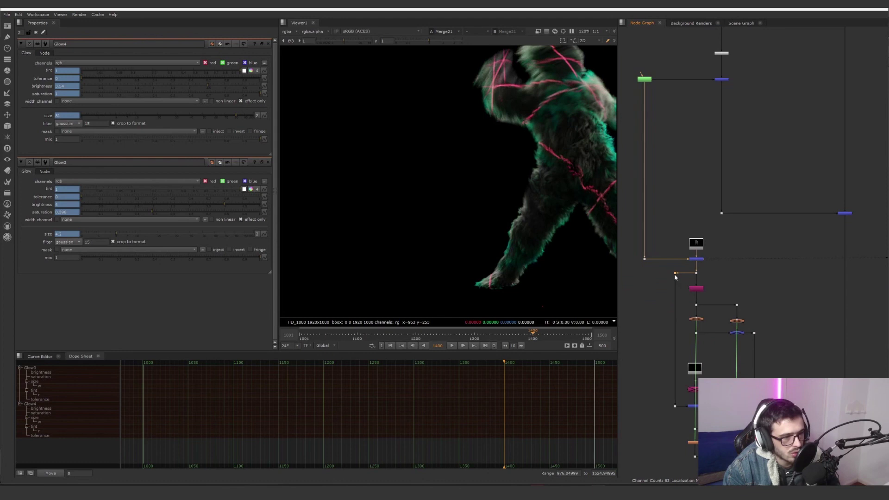
View the combined glows at Merge17 and the full composite at Merge12 to check the roto-fixed rays.
{"action": "scroll", "coordinate": [728, 281], "scroll_direction": "down", "scroll_amount": 2}
{"action": "scroll", "coordinate": [765, 352], "scroll_direction": "down", "scroll_amount": 1}
{"action": "mouse_move", "coordinate": [765, 350]}
{"action": "middle_mouse_down"}
{"action": "mouse_move", "coordinate": [763, 296]}
{"action": "mouse_move", "coordinate": [744, 263]}
{"action": "middle_mouse_up"}
{"action": "scroll", "coordinate": [739, 346], "scroll_direction": "up", "scroll_amount": 3}
{"action": "left_click", "coordinate": [732, 350]}
{"action": "key", "text": "1"}
{"action": "scroll", "coordinate": [769, 334], "scroll_direction": "down", "scroll_amount": 1}
{"action": "scroll", "coordinate": [535, 259], "scroll_direction": "down", "scroll_amount": 2}
{"action": "scroll", "coordinate": [500, 242], "scroll_direction": "down", "scroll_amount": 2}
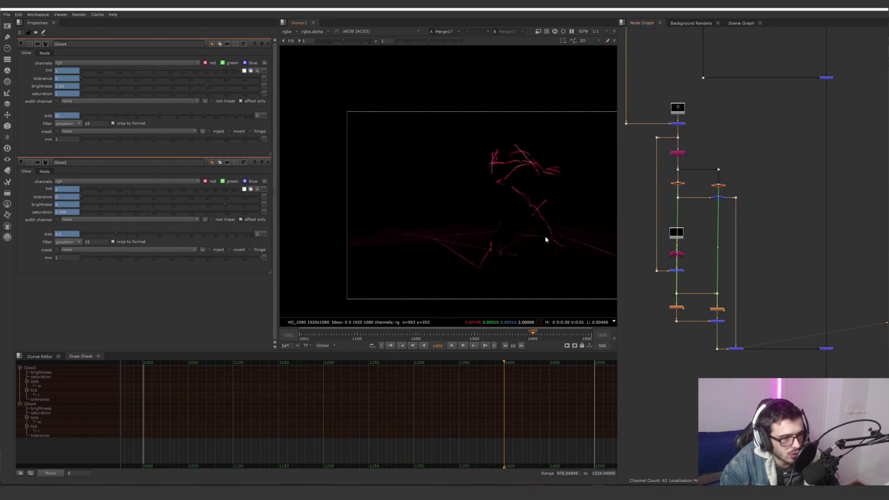
{"action": "middle_click_drag", "start_coordinate": [789, 327], "coordinate": [727, 283]}
{"action": "key", "text": "1"}
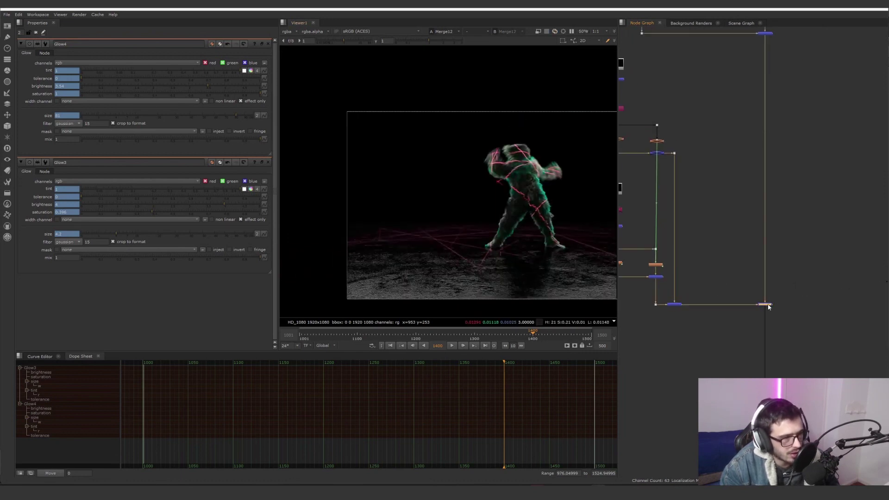
Place the C_Ray shuffle directly below PostageStamp3, above the roto merge.
{"action": "middle_click_drag", "start_coordinate": [703, 278], "coordinate": [765, 269]}
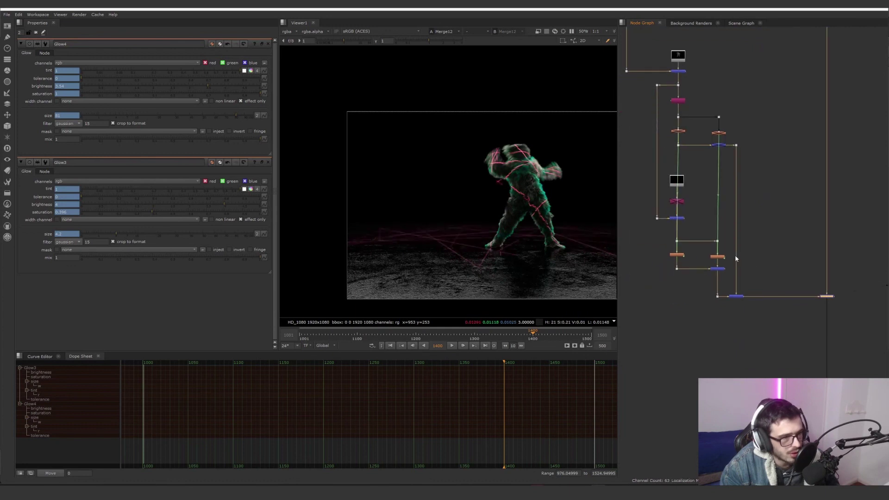
{"action": "scroll", "coordinate": [681, 222], "scroll_direction": "up", "scroll_amount": 3}
{"action": "scroll", "coordinate": [680, 221], "scroll_direction": "down", "scroll_amount": 4}
{"action": "middle_click_drag", "start_coordinate": [648, 100], "coordinate": [671, 218]}
{"action": "scroll", "coordinate": [711, 216], "scroll_direction": "up", "scroll_amount": 3}
{"action": "scroll", "coordinate": [710, 212], "scroll_direction": "up", "scroll_amount": 2}
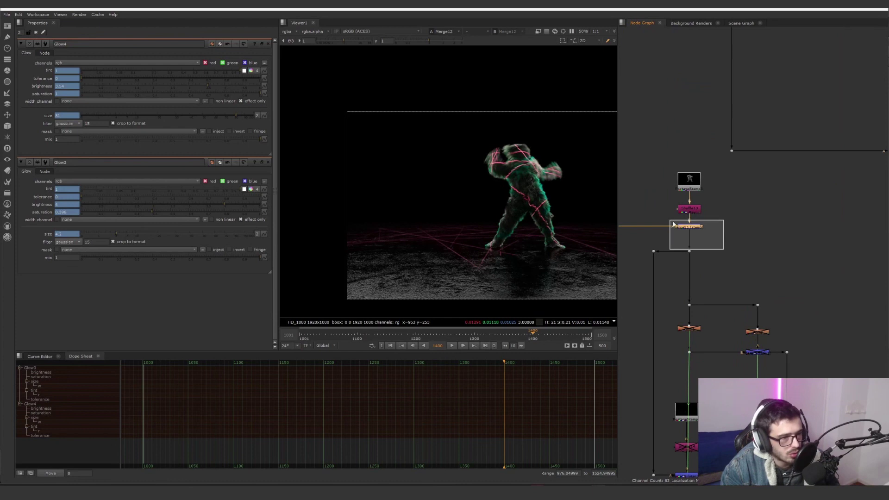
Follow the main branch down to ColorCorrect1, view its result and open its settings.
{"action": "scroll", "coordinate": [740, 255], "scroll_direction": "down", "scroll_amount": 4}
{"action": "middle_click_drag", "start_coordinate": [740, 254], "coordinate": [635, 108]}
{"action": "scroll", "coordinate": [736, 282], "scroll_direction": "up", "scroll_amount": 2}
{"action": "scroll", "coordinate": [665, 293], "scroll_direction": "down", "scroll_amount": 3}
{"action": "middle_click_drag", "start_coordinate": [665, 292], "coordinate": [764, 306]}
{"action": "left_click_drag", "start_coordinate": [768, 309], "coordinate": [816, 296]}
{"action": "middle_click_drag", "start_coordinate": [847, 345], "coordinate": [765, 234]}
{"action": "scroll", "coordinate": [766, 339], "scroll_direction": "up", "scroll_amount": 5}
{"action": "double_click", "coordinate": [700, 292]}
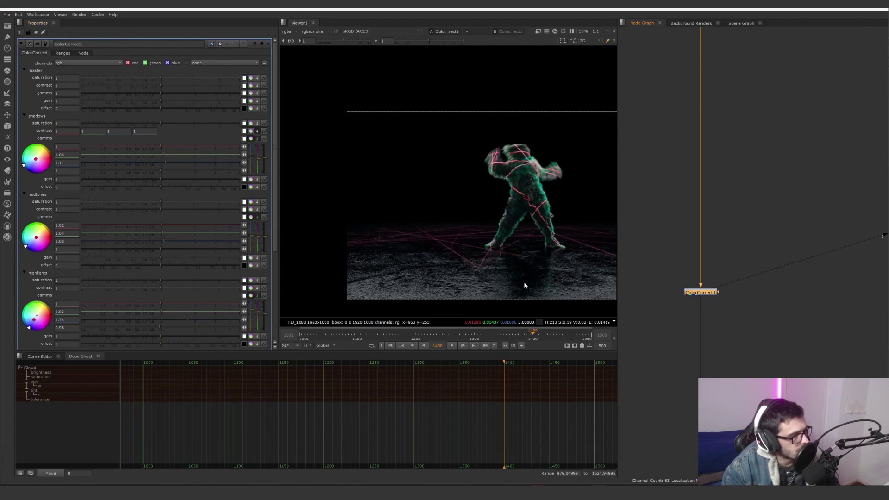
View the result of Transform1 below the colour correction and open its settings.
{"action": "scroll", "coordinate": [726, 320], "scroll_direction": "down", "scroll_amount": 5}
{"action": "middle_click_drag", "start_coordinate": [725, 320], "coordinate": [711, 215]}
{"action": "scroll", "coordinate": [720, 289], "scroll_direction": "up", "scroll_amount": 6}
{"action": "left_click", "coordinate": [679, 316]}
{"action": "double_click", "coordinate": [679, 315]}
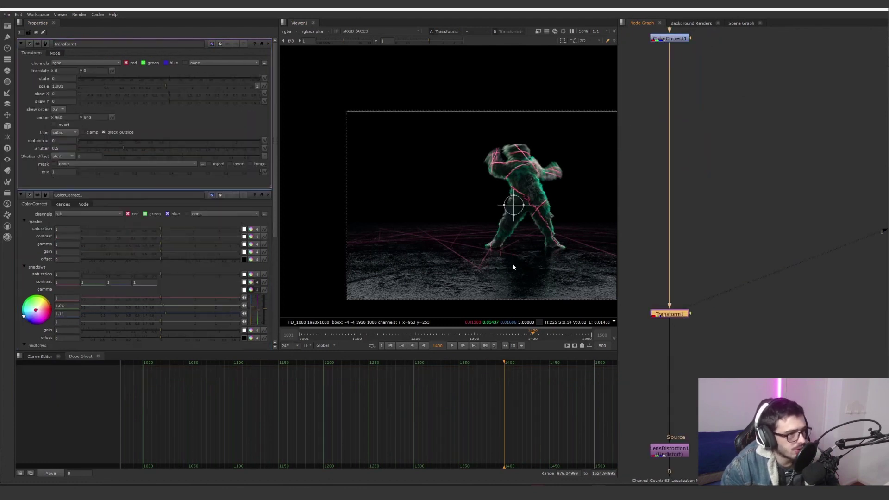
{"action": "left_click_drag", "start_coordinate": [719, 254], "coordinate": [655, 331]}
{"action": "left_click_drag", "start_coordinate": [726, 348], "coordinate": [626, 283]}
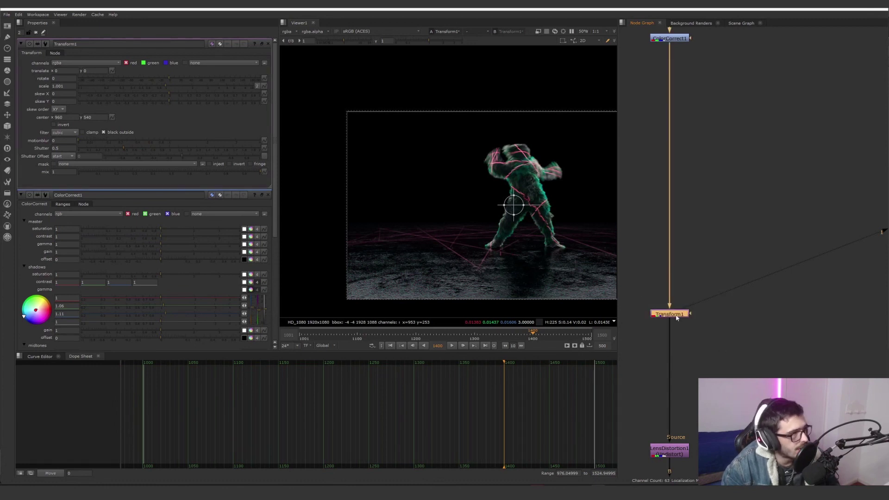
Examine the floor texture and the lower frame edge up close for colour fringing at Transform1.
{"action": "scroll", "coordinate": [389, 231], "scroll_direction": "up", "scroll_amount": 8}
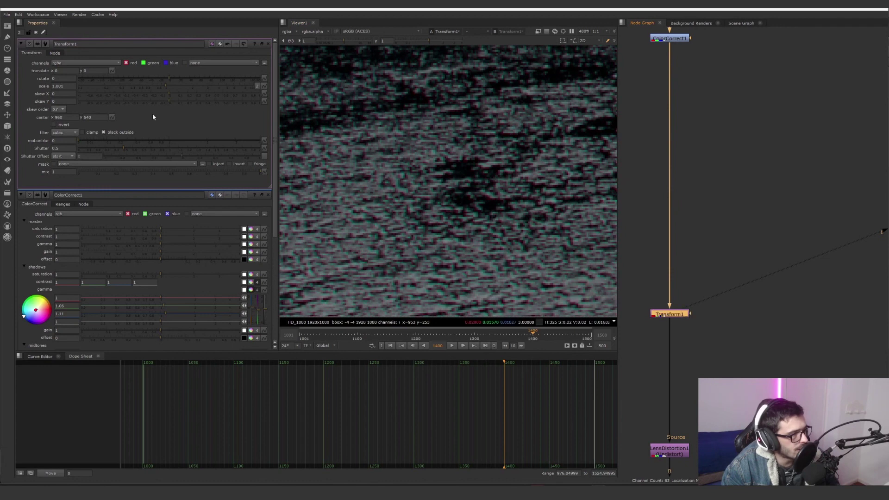
{"action": "scroll", "coordinate": [438, 196], "scroll_direction": "down", "scroll_amount": 2}
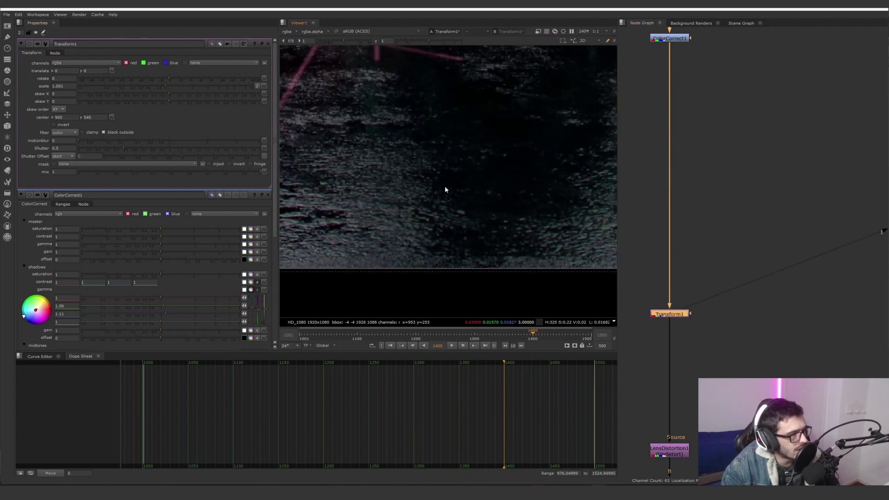
{"action": "scroll", "coordinate": [495, 205], "scroll_direction": "down", "scroll_amount": 1}
{"action": "scroll", "coordinate": [495, 201], "scroll_direction": "up", "scroll_amount": 1}
{"action": "middle_click_drag", "start_coordinate": [524, 201], "coordinate": [413, 201]}
{"action": "middle_click_drag", "start_coordinate": [556, 201], "coordinate": [436, 206]}
View the LensDistortion1 result and switch the node off and on repeatedly to compare the frame with and without distortion.
{"action": "scroll", "coordinate": [652, 282], "scroll_direction": "down", "scroll_amount": 3}
{"action": "middle_click_drag", "start_coordinate": [664, 338], "coordinate": [667, 280]}
{"action": "scroll", "coordinate": [667, 283], "scroll_direction": "up", "scroll_amount": 3}
{"action": "left_click", "coordinate": [664, 330]}
{"action": "key", "text": "1"}
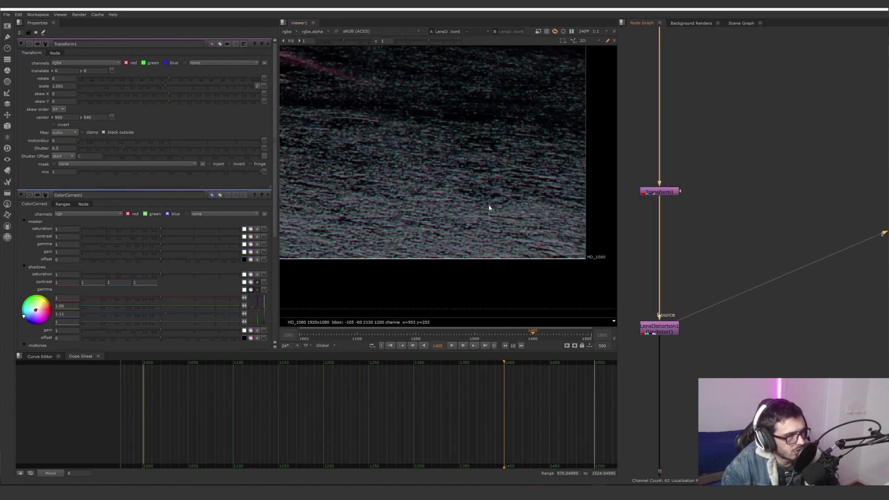
{"action": "scroll", "coordinate": [489, 207], "scroll_direction": "down", "scroll_amount": 7}
{"action": "key", "text": "d"}
{"action": "key", "text": "d"}
{"action": "key", "text": "d"}
{"action": "key", "text": "d"}
{"action": "key", "text": "d"}
{"action": "key", "text": "d"}
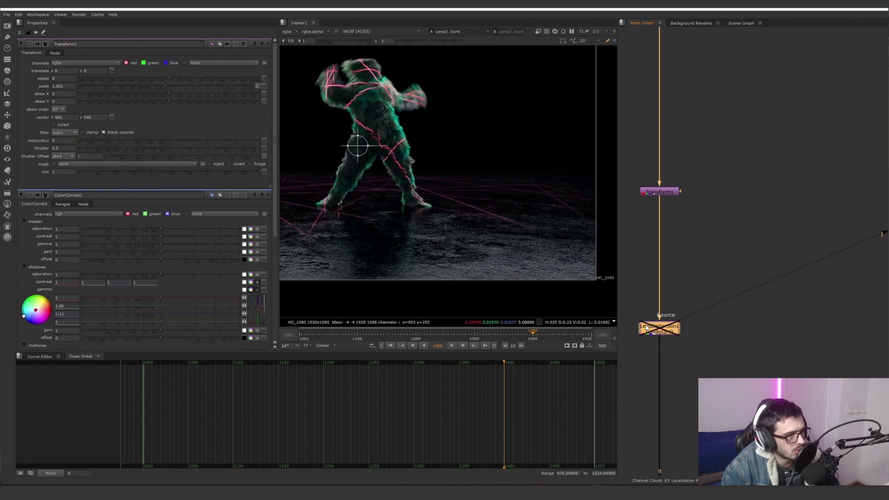
{"action": "scroll", "coordinate": [492, 199], "scroll_direction": "down", "scroll_amount": 4}
{"action": "middle_click_drag", "start_coordinate": [496, 202], "coordinate": [530, 215]}
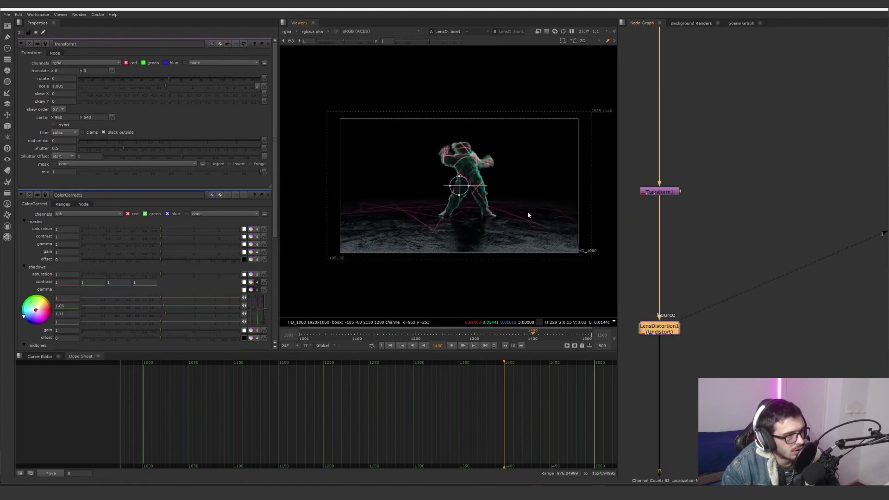
{"action": "scroll", "coordinate": [510, 209], "scroll_direction": "up", "scroll_amount": 2}
{"action": "middle_click_drag", "start_coordinate": [558, 240], "coordinate": [577, 246]}
{"action": "scroll", "coordinate": [594, 254], "scroll_direction": "down", "scroll_amount": 2}
{"action": "scroll", "coordinate": [674, 263], "scroll_direction": "down", "scroll_amount": 2}
View PostageStamp5, the creature input of the lens dust branch.
{"action": "middle_click_drag", "start_coordinate": [690, 338], "coordinate": [690, 263]}
{"action": "middle_click_drag", "start_coordinate": [679, 373], "coordinate": [774, 282]}
{"action": "scroll", "coordinate": [774, 281], "scroll_direction": "down", "scroll_amount": 7}
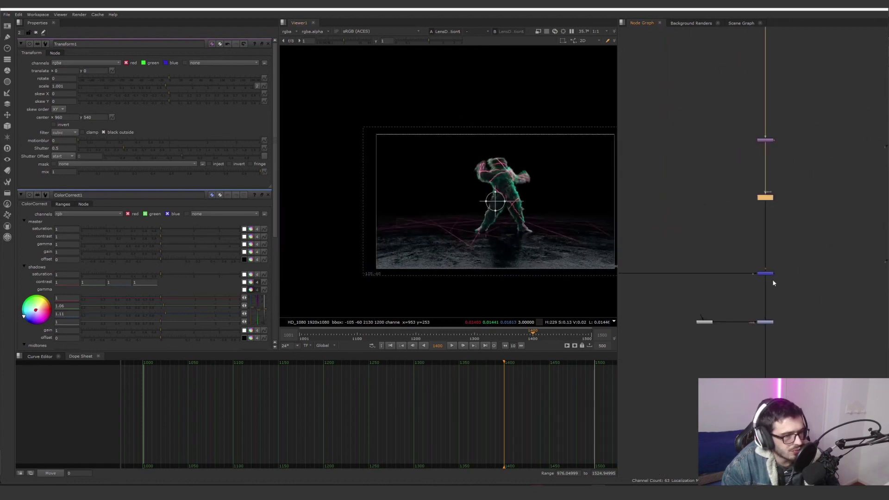
{"action": "scroll", "coordinate": [696, 253], "scroll_direction": "up", "scroll_amount": 3}
{"action": "middle_click_drag", "start_coordinate": [700, 257], "coordinate": [740, 261]}
{"action": "scroll", "coordinate": [698, 232], "scroll_direction": "up", "scroll_amount": 5}
{"action": "left_click", "coordinate": [648, 186]}
{"action": "key", "text": "1"}
Trace the node graph from the lens dust branch back to Transform1 and LensDistortion1 on the main branch.
{"action": "scroll", "coordinate": [718, 194], "scroll_direction": "down", "scroll_amount": 7}
{"action": "middle_click_drag", "start_coordinate": [718, 194], "coordinate": [669, 256]}
{"action": "scroll", "coordinate": [800, 206], "scroll_direction": "down", "scroll_amount": 5}
{"action": "middle_click_drag", "start_coordinate": [800, 206], "coordinate": [702, 274]}
{"action": "scroll", "coordinate": [699, 271], "scroll_direction": "down", "scroll_amount": 4}
{"action": "scroll", "coordinate": [701, 275], "scroll_direction": "up", "scroll_amount": 8}
{"action": "left_click", "coordinate": [675, 257]}
{"action": "scroll", "coordinate": [692, 232], "scroll_direction": "down", "scroll_amount": 7}
{"action": "scroll", "coordinate": [717, 194], "scroll_direction": "up", "scroll_amount": 5}
{"action": "scroll", "coordinate": [711, 204], "scroll_direction": "up", "scroll_amount": 1}
{"action": "left_click_drag", "start_coordinate": [743, 197], "coordinate": [706, 227]}
{"action": "middle_click_drag", "start_coordinate": [746, 253], "coordinate": [724, 199]}
{"action": "scroll", "coordinate": [746, 264], "scroll_direction": "up", "scroll_amount": 4}
{"action": "scroll", "coordinate": [728, 270], "scroll_direction": "up", "scroll_amount": 7}
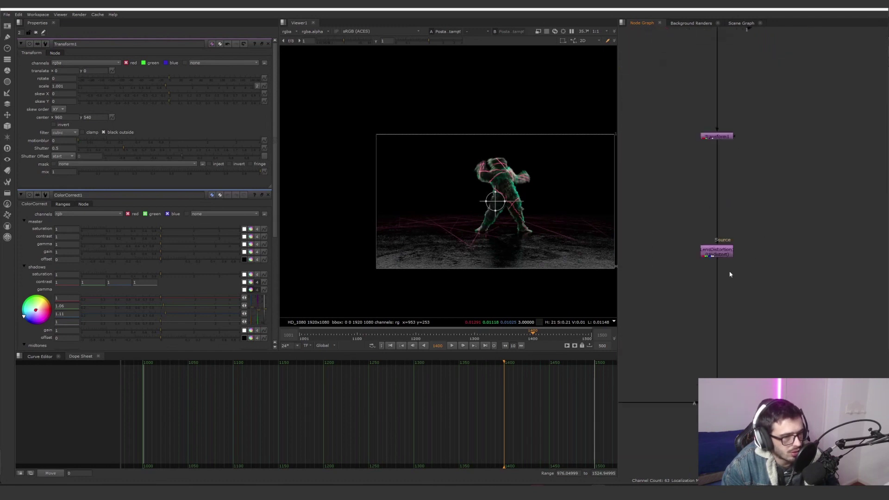
View the alpha of the Keyer1 luminance key in the lens dust branch and open its settings.
{"action": "scroll", "coordinate": [683, 265], "scroll_direction": "down", "scroll_amount": 4}
{"action": "middle_click_drag", "start_coordinate": [681, 303], "coordinate": [725, 257]}
{"action": "scroll", "coordinate": [726, 257], "scroll_direction": "down", "scroll_amount": 3}
{"action": "middle_click_drag", "start_coordinate": [648, 263], "coordinate": [746, 244]}
{"action": "scroll", "coordinate": [625, 206], "scroll_direction": "up", "scroll_amount": 5}
{"action": "left_click", "coordinate": [644, 210]}
{"action": "key", "text": "1"}
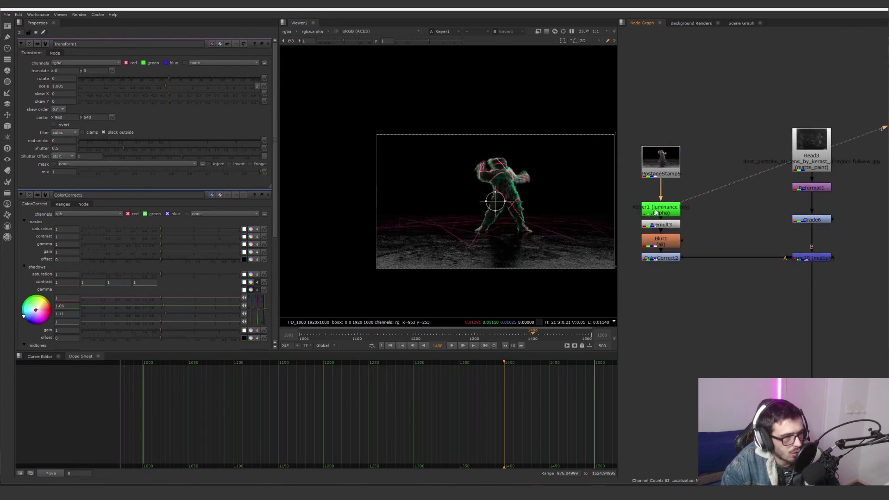
{"action": "scroll", "coordinate": [711, 213], "scroll_direction": "up", "scroll_amount": 3}
{"action": "key", "text": "a"}
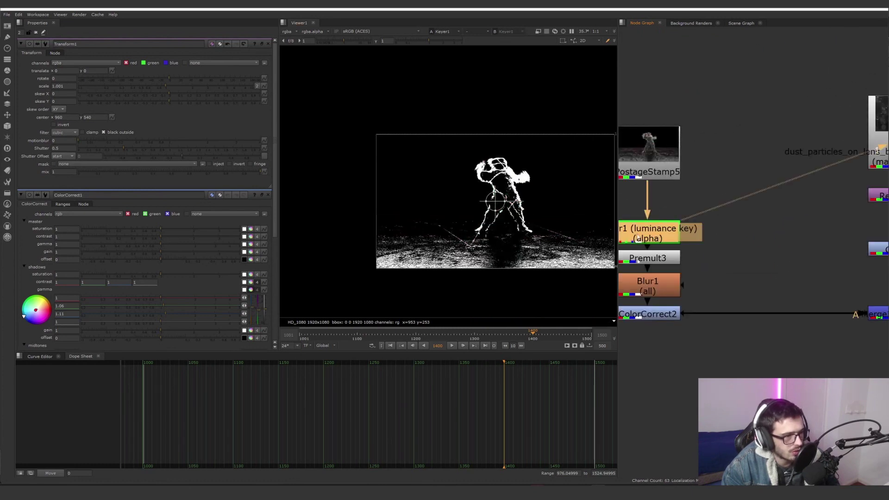
{"action": "double_click", "coordinate": [661, 240]}
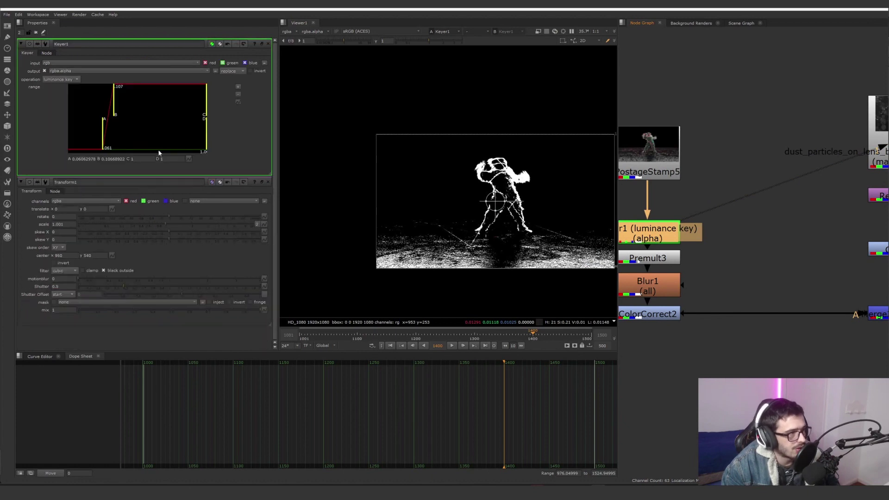
View the Premult3 result in the lens dust branch and switch the viewer back from alpha to full colour.
{"action": "scroll", "coordinate": [509, 204], "scroll_direction": "up", "scroll_amount": 3}
{"action": "middle_click_drag", "start_coordinate": [733, 275], "coordinate": [742, 243]}
{"action": "left_click", "coordinate": [673, 229]}
{"action": "key", "text": "1"}
{"action": "left_click", "coordinate": [647, 226]}
{"action": "key", "text": "a"}
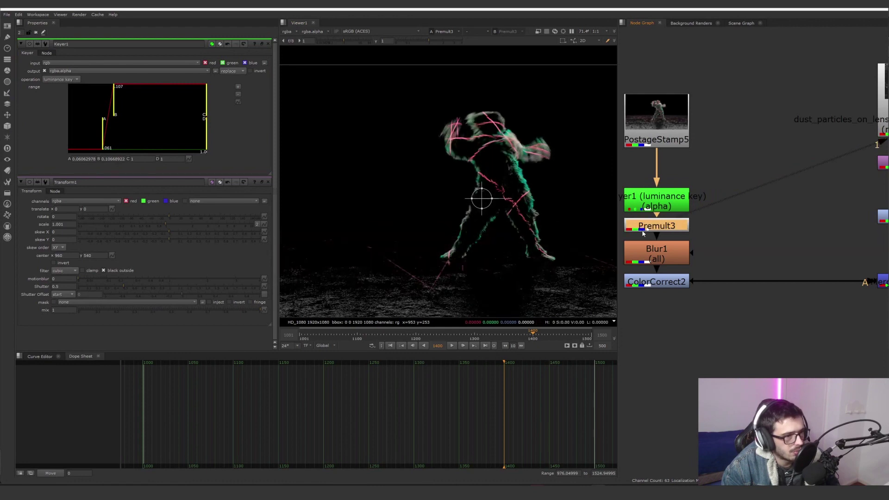
View the Blur1 result and the ColorCorrect2 result in the lens dust branch.
{"action": "left_click", "coordinate": [655, 258]}
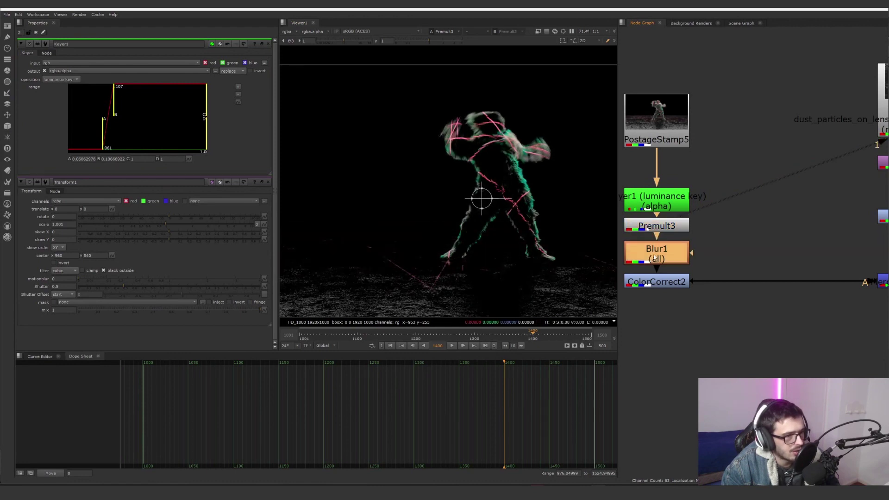
{"action": "key", "text": "1"}
{"action": "left_click", "coordinate": [657, 282]}
{"action": "key", "text": "1"}
{"action": "scroll", "coordinate": [516, 211], "scroll_direction": "down", "scroll_amount": 2}
{"action": "scroll", "coordinate": [515, 209], "scroll_direction": "down", "scroll_amount": 1}
{"action": "middle_click_drag", "start_coordinate": [515, 208], "coordinate": [484, 205]}
Open the ColorCorrect2 settings and switch the viewer between alpha and colour to compare its output.
{"action": "double_click", "coordinate": [656, 281]}
{"action": "key", "text": "a"}
{"action": "key", "text": "a"}
{"action": "key", "text": "a"}
{"action": "key", "text": "a"}
{"action": "scroll", "coordinate": [657, 281], "scroll_direction": "down", "scroll_amount": 4}
View the Read3 lens dust image that feeds the dust branch.
{"action": "scroll", "coordinate": [785, 201], "scroll_direction": "up", "scroll_amount": 3}
{"action": "middle_click_drag", "start_coordinate": [784, 200], "coordinate": [751, 187]}
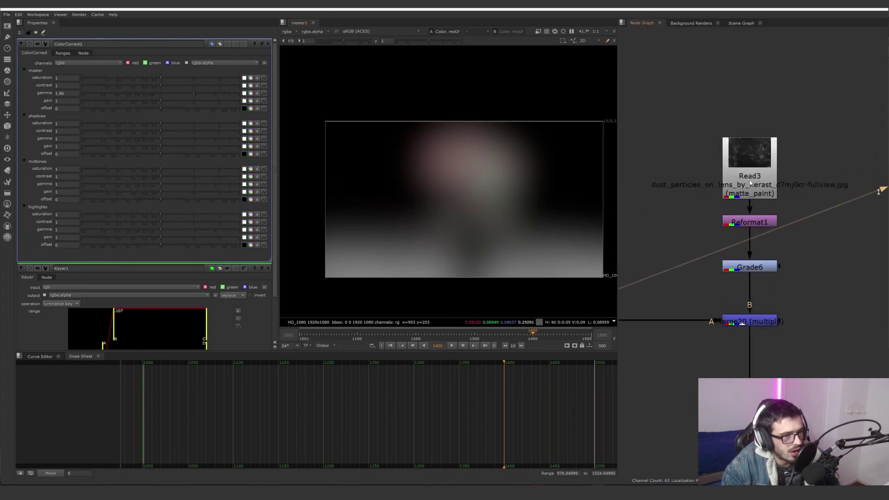
{"action": "left_click", "coordinate": [752, 187]}
{"action": "key", "text": "1"}
{"action": "scroll", "coordinate": [648, 212], "scroll_direction": "down", "scroll_amount": 2}
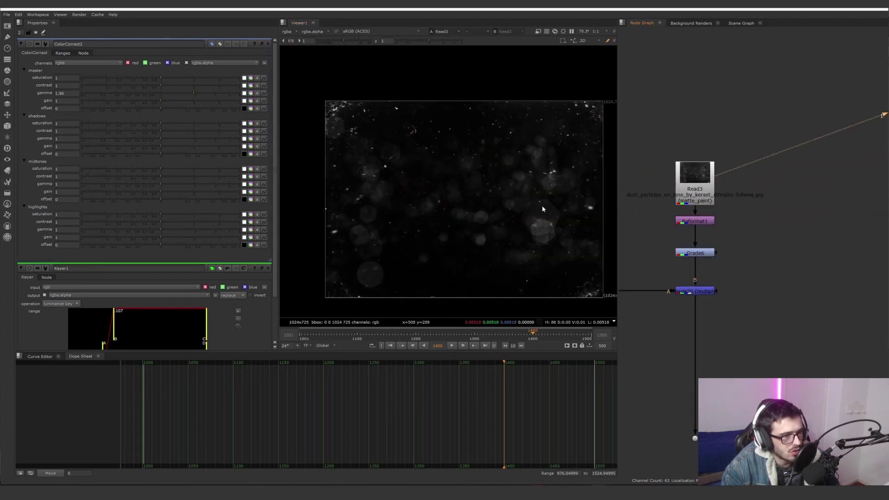
View the Reformat1 and Grade6 results on the dust image and open both nodes' settings.
{"action": "scroll", "coordinate": [694, 222], "scroll_direction": "up", "scroll_amount": 2}
{"action": "left_click", "coordinate": [695, 221]}
{"action": "key", "text": "1"}
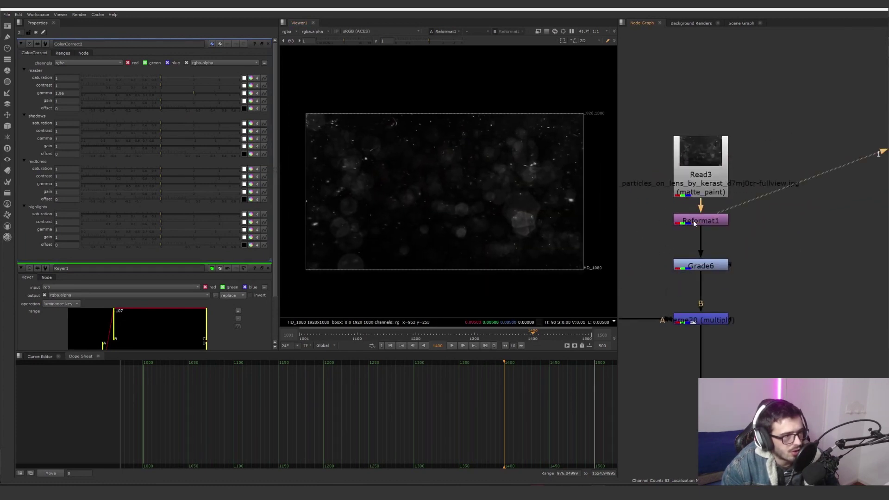
{"action": "double_click", "coordinate": [703, 222]}
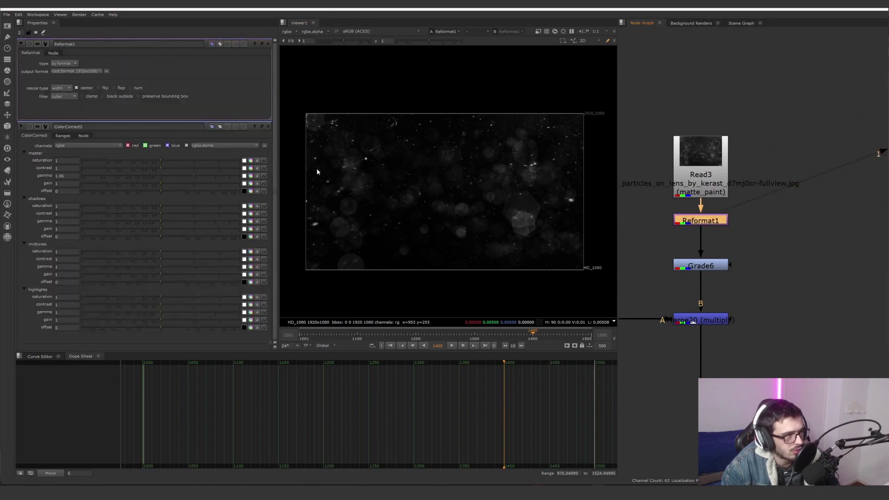
{"action": "double_click", "coordinate": [690, 265]}
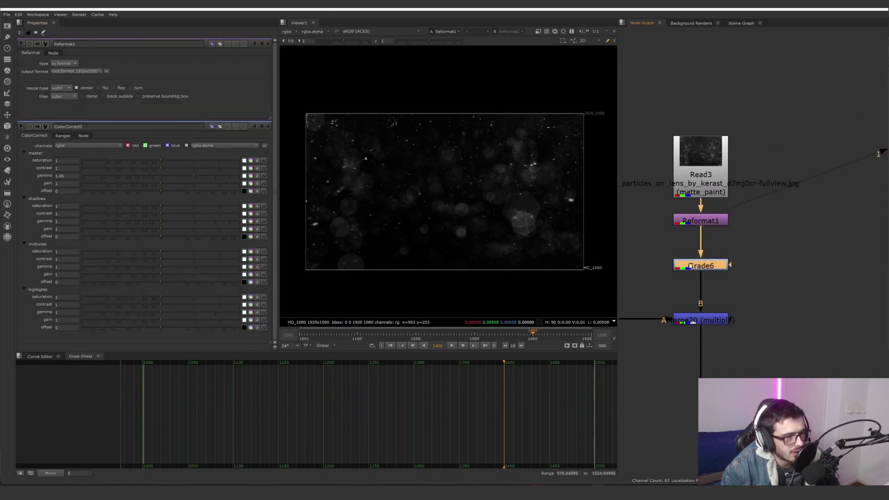
{"action": "key", "text": "1"}
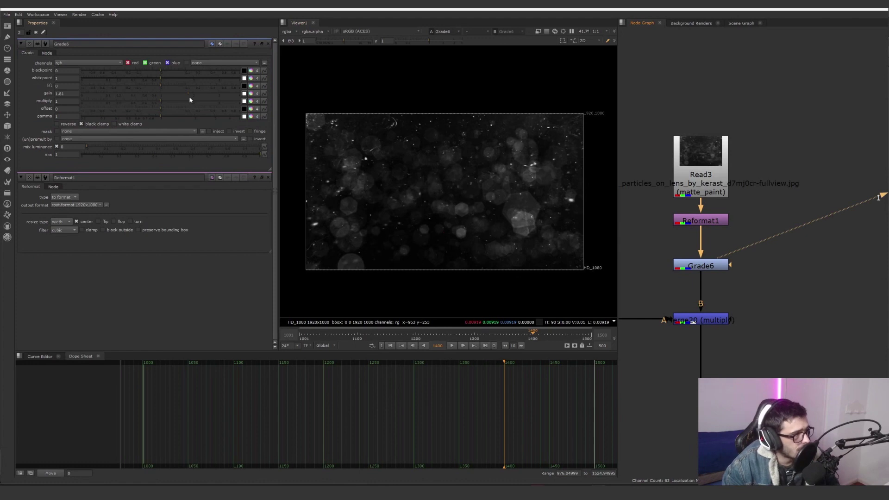
View the Merge20 multiply result and switch the node off and on to compare the dust.
{"action": "left_click", "coordinate": [691, 320]}
{"action": "key", "text": "1"}
{"action": "key", "text": "d"}
{"action": "key", "text": "d"}
Switch ColorCorrect2 off and on, then open the Merge20 settings and examine the masked dust up close.
{"action": "scroll", "coordinate": [675, 274], "scroll_direction": "down", "scroll_amount": 3}
{"action": "middle_click_drag", "start_coordinate": [675, 275], "coordinate": [763, 263]}
{"action": "left_click", "coordinate": [664, 283]}
{"action": "key", "text": "d"}
{"action": "key", "text": "d"}
{"action": "double_click", "coordinate": [772, 284]}
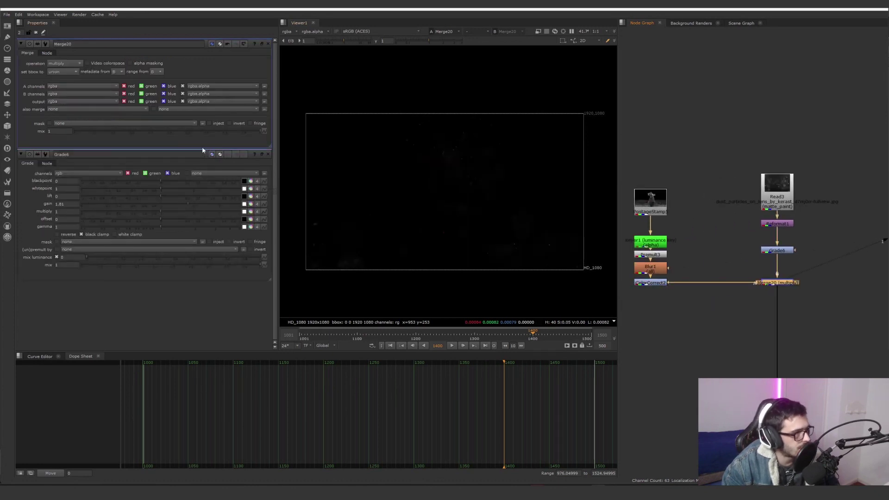
{"action": "mouse_move", "coordinate": [807, 165]}
{"action": "left_mouse_down"}
{"action": "mouse_move", "coordinate": [618, 286]}
{"action": "mouse_move", "coordinate": [819, 170]}
{"action": "left_mouse_up"}
{"action": "scroll", "coordinate": [465, 174], "scroll_direction": "up", "scroll_amount": 5}
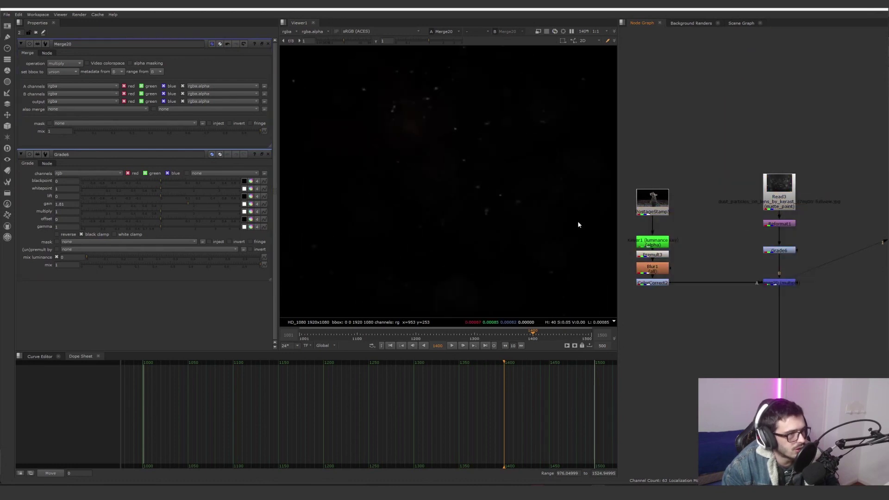
Try a gain of 4 on Grade6 to brighten the lens dust.
{"action": "left_click", "coordinate": [662, 284]}
{"action": "double_click", "coordinate": [772, 252]}
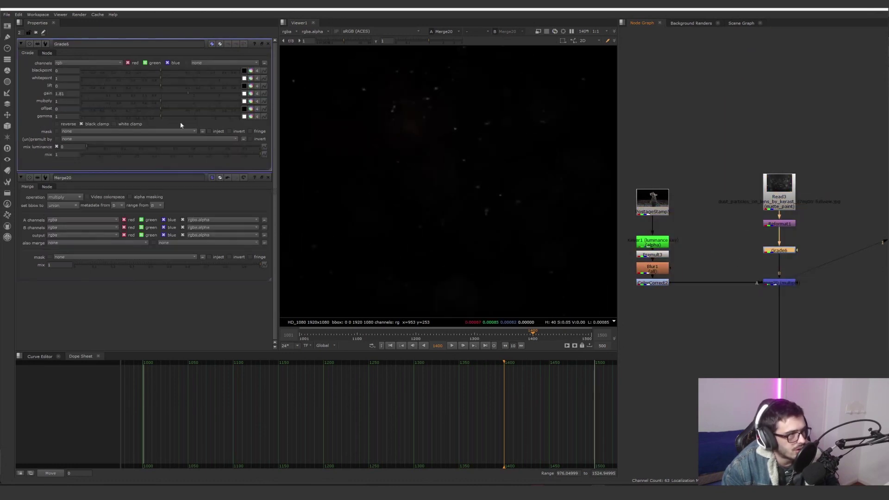
{"action": "left_click_drag", "start_coordinate": [188, 95], "coordinate": [225, 95]}
{"action": "scroll", "coordinate": [426, 126], "scroll_direction": "down", "scroll_amount": 6}
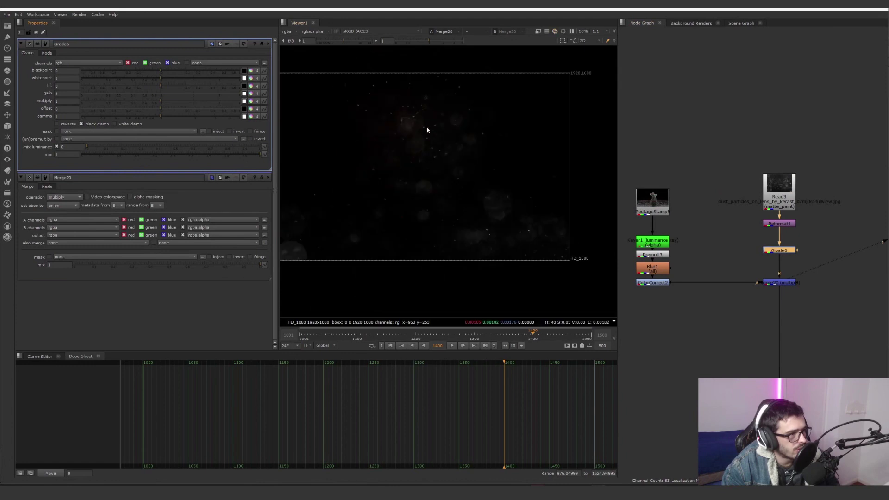
{"action": "scroll", "coordinate": [650, 206], "scroll_direction": "down", "scroll_amount": 5}
{"action": "middle_click_drag", "start_coordinate": [815, 301], "coordinate": [664, 265]}
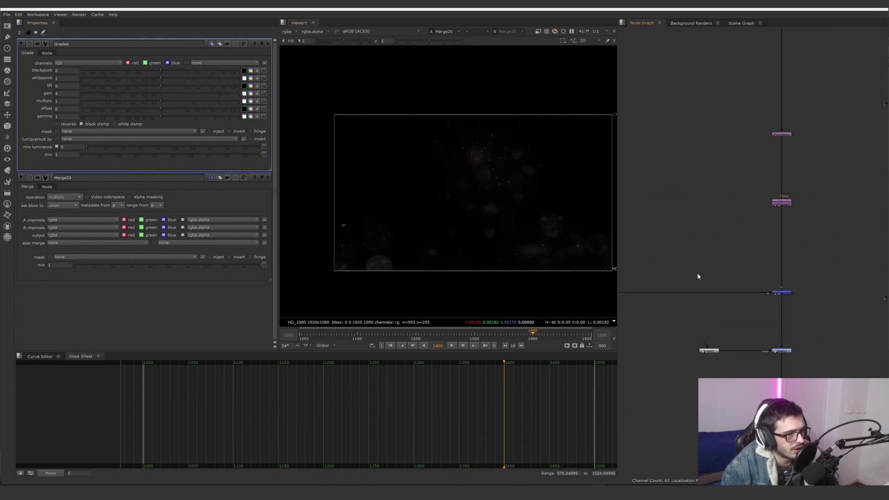
{"action": "key", "text": "ctrl+z"}
View the Merge19 result on the main branch and examine the lens dust around the creature up close.
{"action": "left_click", "coordinate": [781, 292]}
{"action": "key", "text": "1"}
{"action": "middle_click_drag", "start_coordinate": [721, 265], "coordinate": [770, 277]}
{"action": "scroll", "coordinate": [486, 154], "scroll_direction": "up", "scroll_amount": 8}
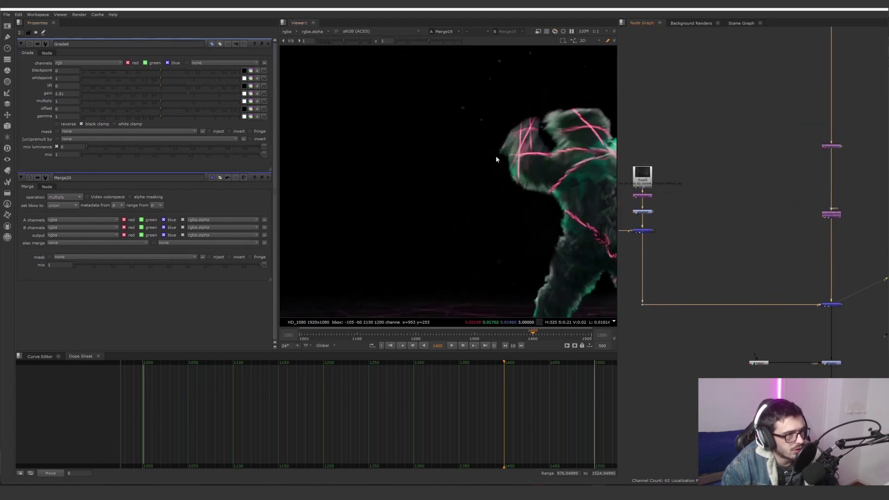
{"action": "scroll", "coordinate": [556, 122], "scroll_direction": "down", "scroll_amount": 6}
{"action": "middle_click_drag", "start_coordinate": [598, 160], "coordinate": [408, 162]}
{"action": "scroll", "coordinate": [408, 165], "scroll_direction": "up", "scroll_amount": 4}
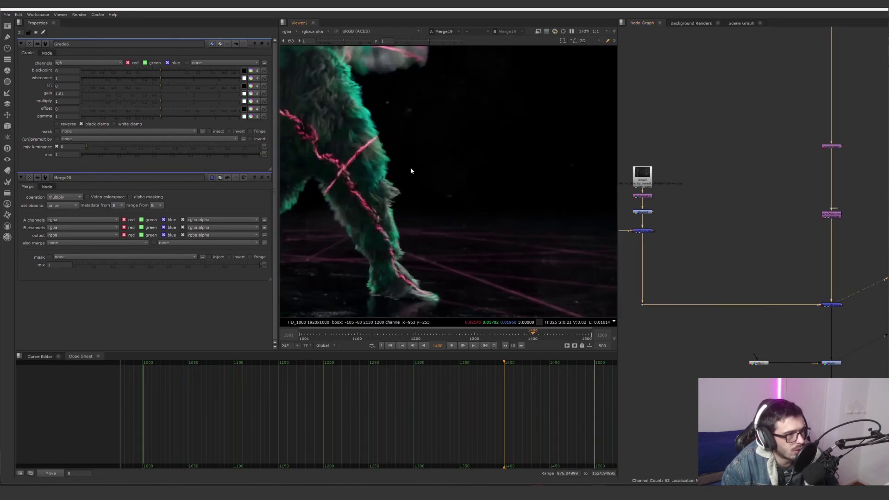
{"action": "scroll", "coordinate": [468, 235], "scroll_direction": "down", "scroll_amount": 9}
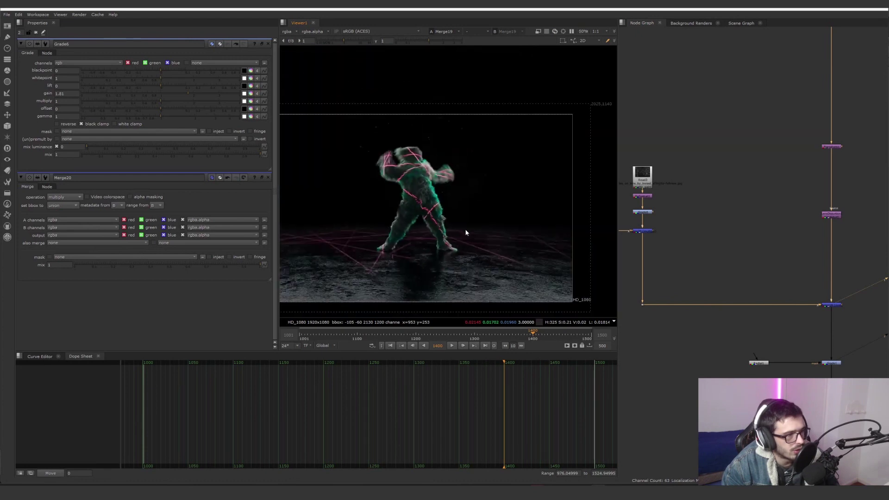
{"action": "scroll", "coordinate": [764, 240], "scroll_direction": "up", "scroll_amount": 4}
View the Grade1 result and its Radial1 mask, and open the Radial1 settings.
{"action": "middle_click_drag", "start_coordinate": [757, 274], "coordinate": [782, 241]}
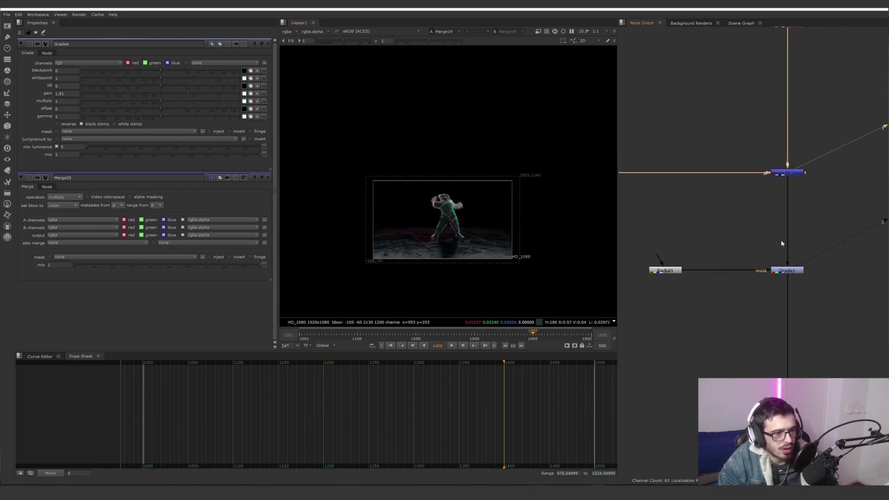
{"action": "left_click", "coordinate": [665, 272]}
{"action": "left_click", "coordinate": [793, 272]}
{"action": "key", "text": "1"}
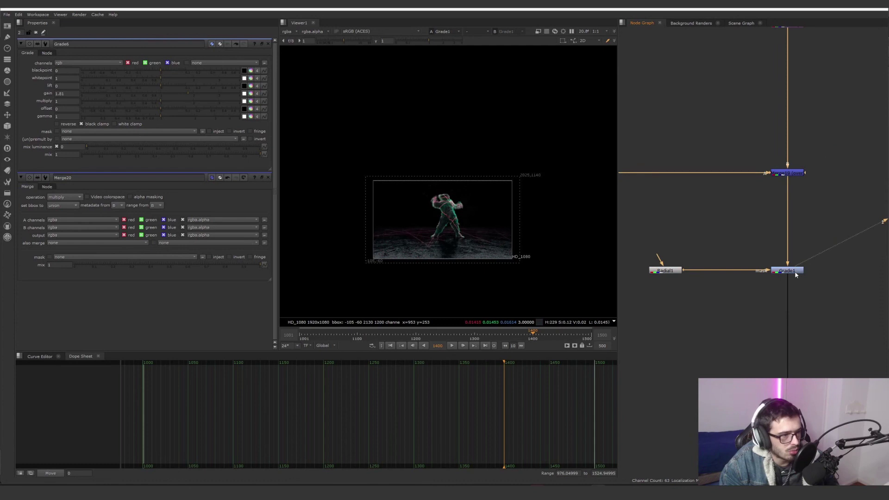
{"action": "double_click", "coordinate": [672, 272]}
{"action": "key", "text": "1"}
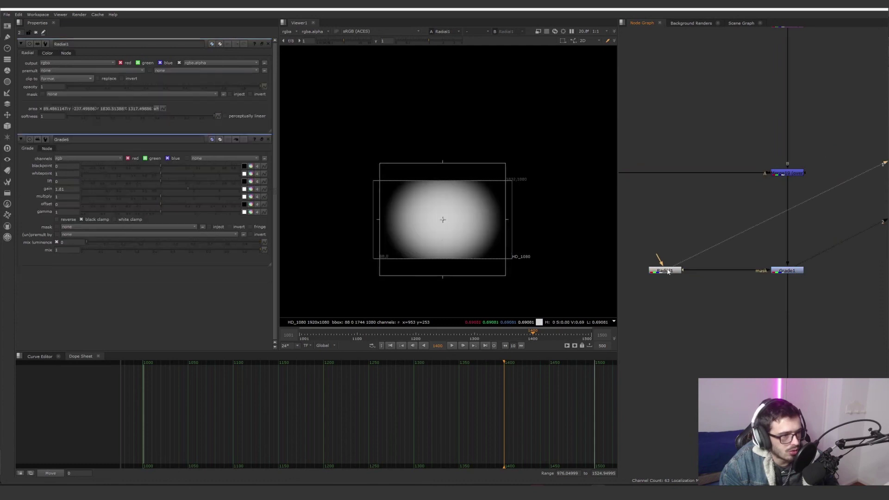
Open the Grade1 settings and compare the whole frame with the masked grade off and on.
{"action": "double_click", "coordinate": [791, 272]}
{"action": "key", "text": "1"}
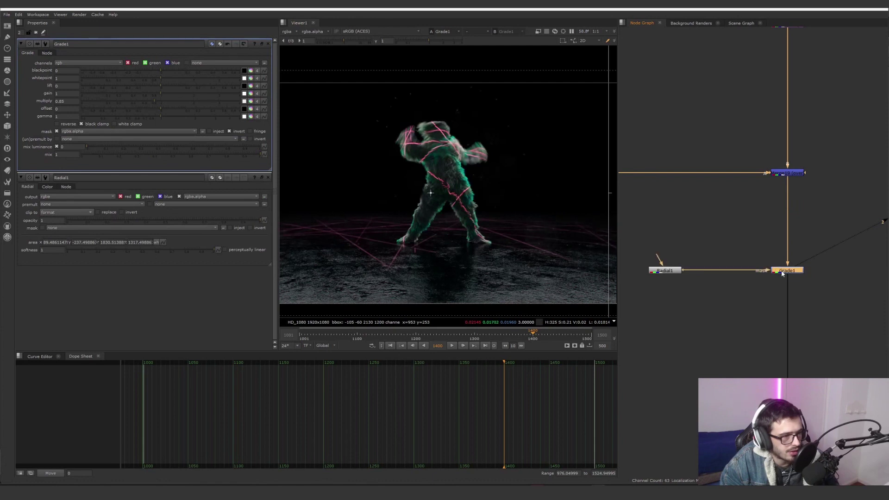
{"action": "key", "text": "f"}
{"action": "middle_click_drag", "start_coordinate": [506, 225], "coordinate": [430, 210]}
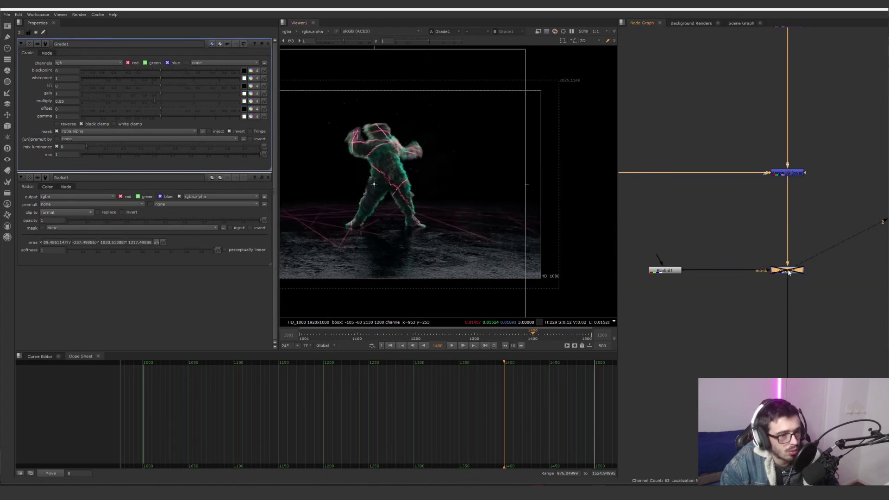
View the Grain2_1 result on the main branch and switch the node off and on to compare the grain.
{"action": "middle_click_drag", "start_coordinate": [812, 322], "coordinate": [753, 213]}
{"action": "scroll", "coordinate": [480, 264], "scroll_direction": "up", "scroll_amount": 5}
{"action": "scroll", "coordinate": [480, 264], "scroll_direction": "up", "scroll_amount": 5}
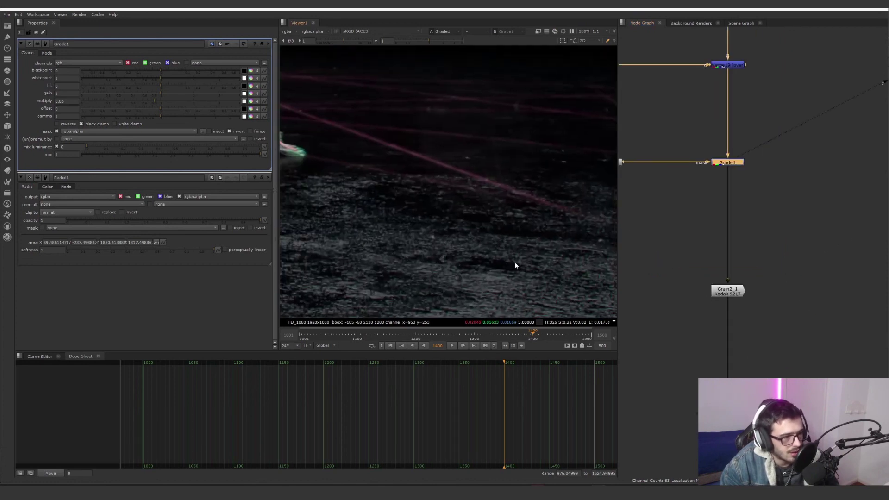
{"action": "left_click", "coordinate": [724, 292]}
{"action": "key", "text": "1"}
{"action": "left_click", "coordinate": [724, 295]}
{"action": "key", "text": "d"}
{"action": "key", "text": "d"}
Examine the film grain on the creature's fur up close and open the Grain2_1 settings.
{"action": "middle_click_drag", "start_coordinate": [555, 134], "coordinate": [693, 320]}
{"action": "scroll", "coordinate": [574, 273], "scroll_direction": "down", "scroll_amount": 3}
{"action": "scroll", "coordinate": [460, 226], "scroll_direction": "up", "scroll_amount": 5}
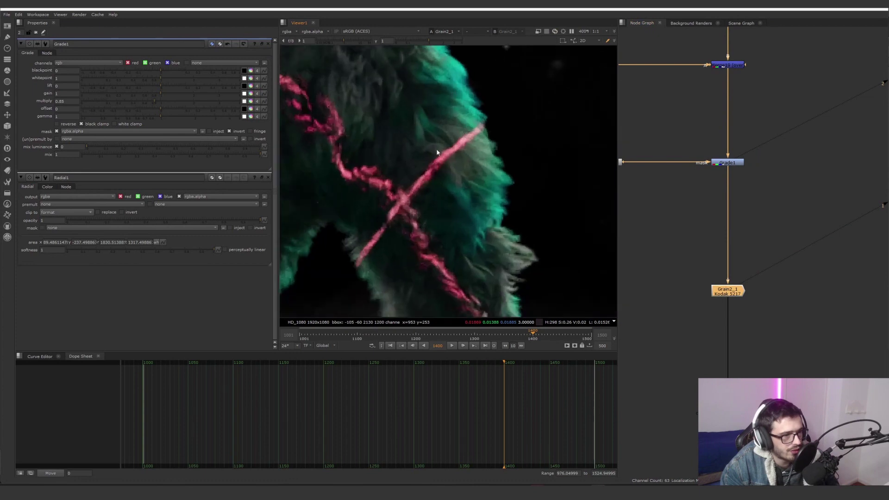
{"action": "double_click", "coordinate": [728, 292]}
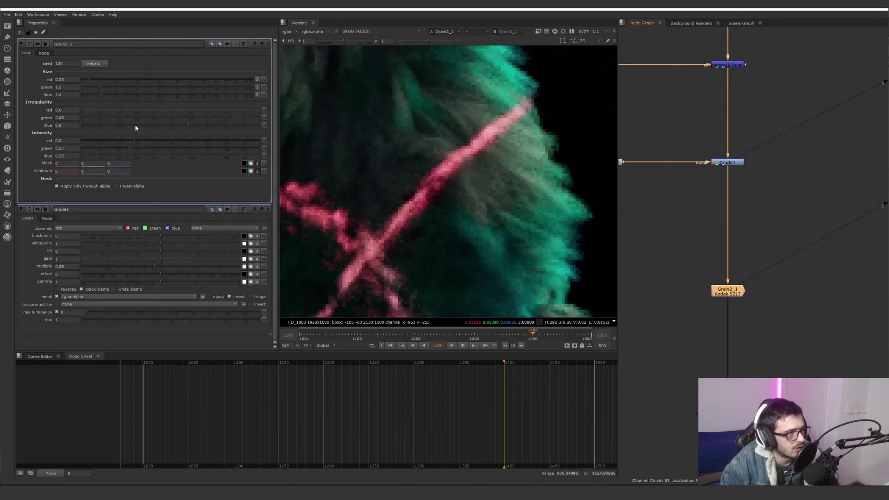
{"action": "scroll", "coordinate": [501, 195], "scroll_direction": "down", "scroll_amount": 6}
{"action": "scroll", "coordinate": [489, 227], "scroll_direction": "up", "scroll_amount": 2}
{"action": "scroll", "coordinate": [733, 289], "scroll_direction": "down", "scroll_amount": 3}
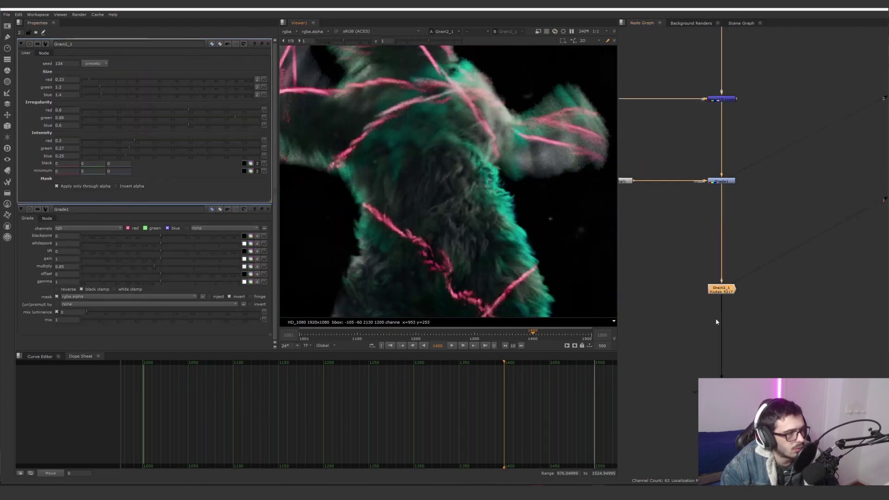
View the Write1 output node, open its render settings and examine the end of the node graph.
{"action": "scroll", "coordinate": [722, 291], "scroll_direction": "up", "scroll_amount": 3}
{"action": "double_click", "coordinate": [715, 318]}
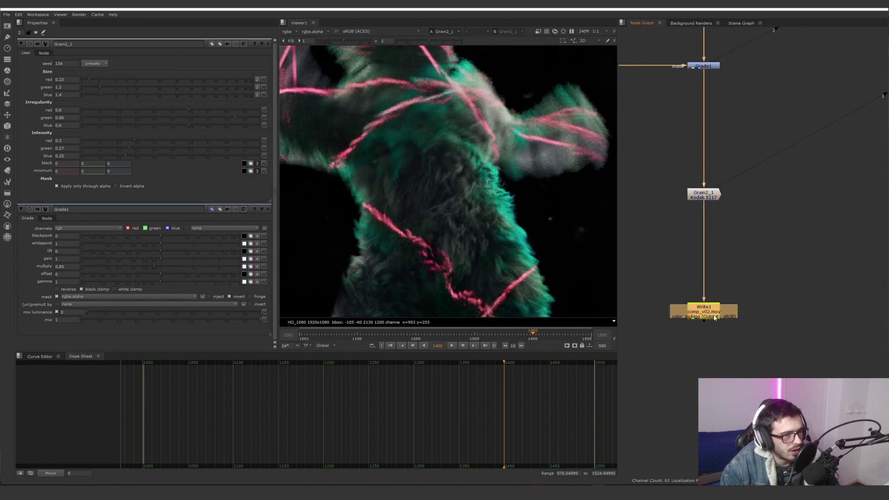
{"action": "key", "text": "1"}
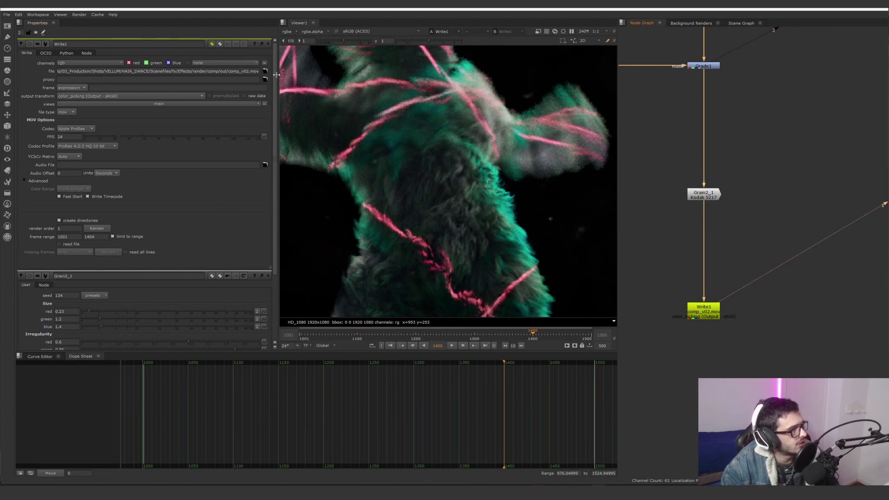
{"action": "scroll", "coordinate": [695, 319], "scroll_direction": "down", "scroll_amount": 4}
{"action": "scroll", "coordinate": [788, 309], "scroll_direction": "down", "scroll_amount": 3}
{"action": "middle_click_drag", "start_coordinate": [725, 354], "coordinate": [750, 323]}
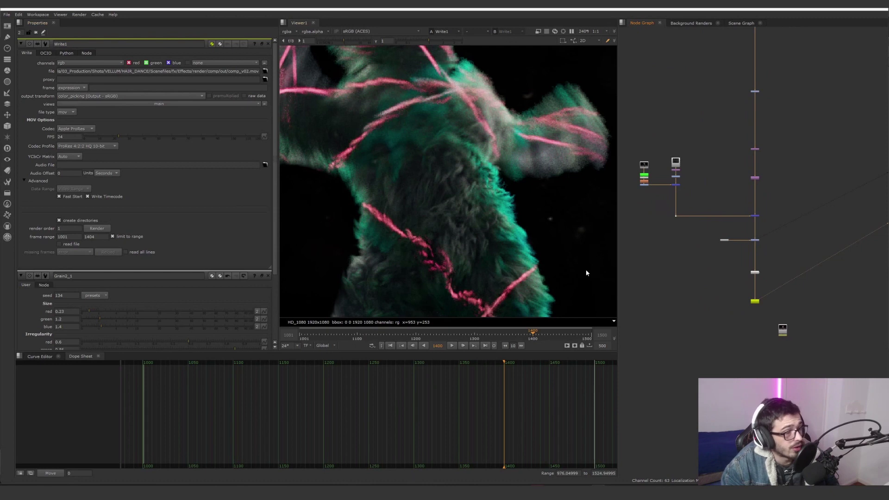
Open the project's colour management settings and look through the viewer's display transform options.
{"action": "left_click", "coordinate": [675, 322]}
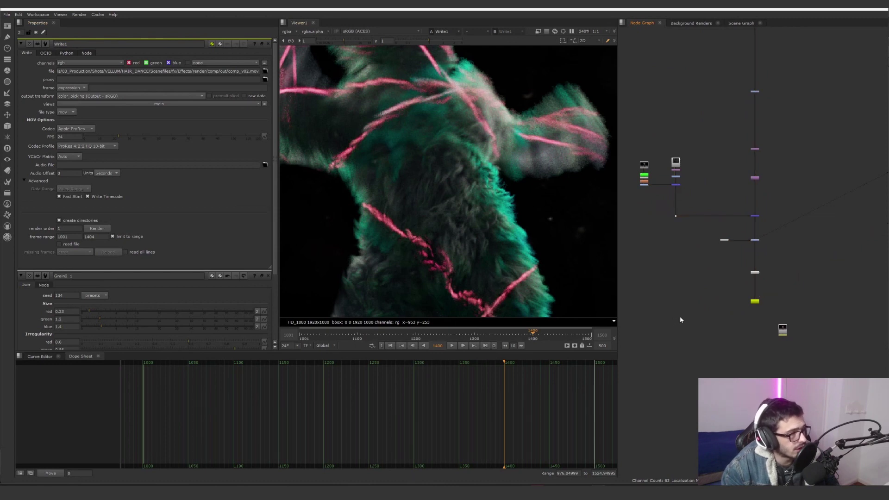
{"action": "key", "text": "s"}
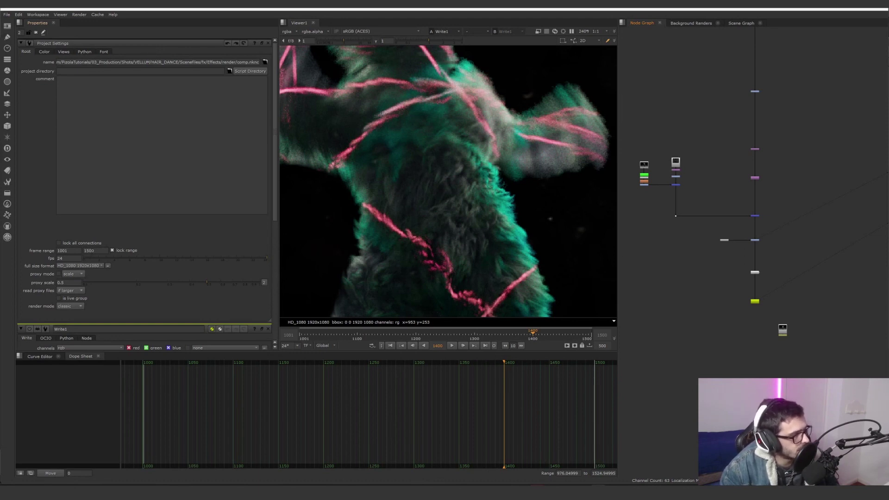
{"action": "left_click", "coordinate": [45, 52]}
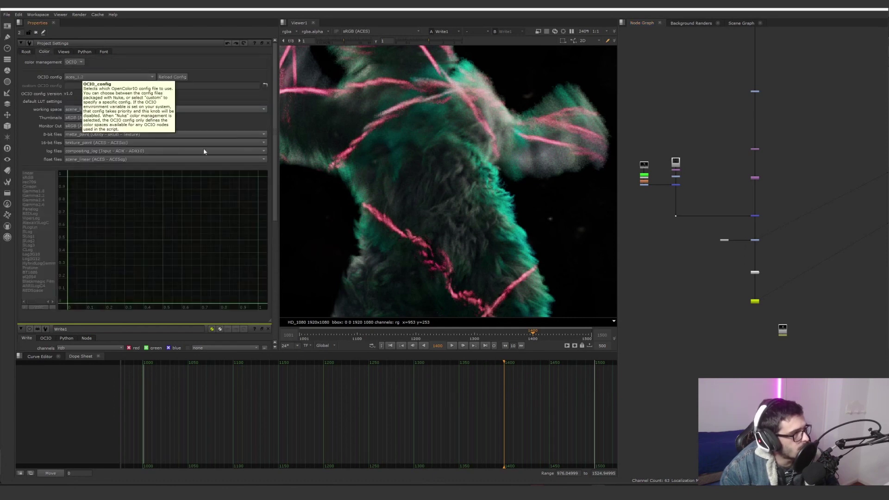
{"action": "scroll", "coordinate": [802, 306], "scroll_direction": "down", "scroll_amount": 5}
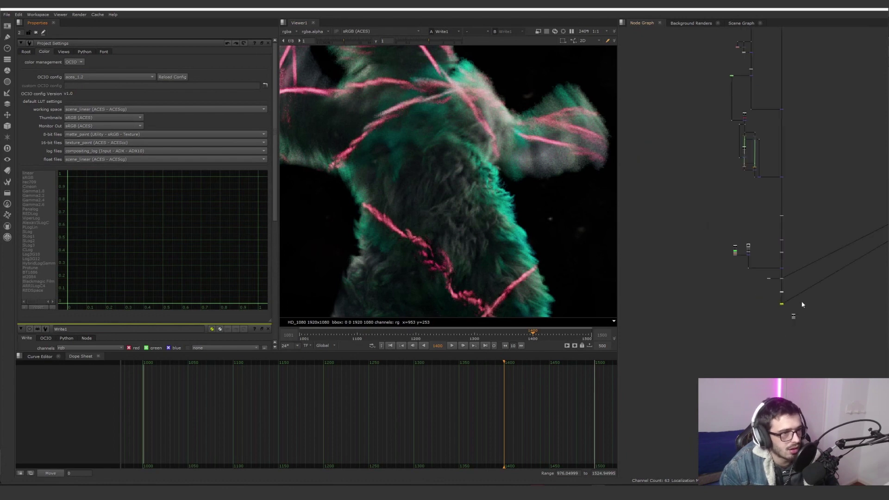
{"action": "left_click", "coordinate": [356, 31]}
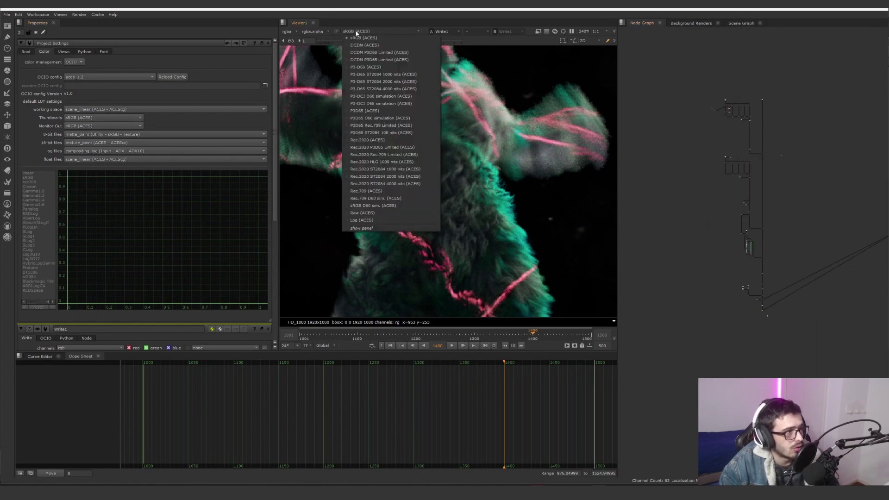
{"action": "left_click", "coordinate": [365, 32]}
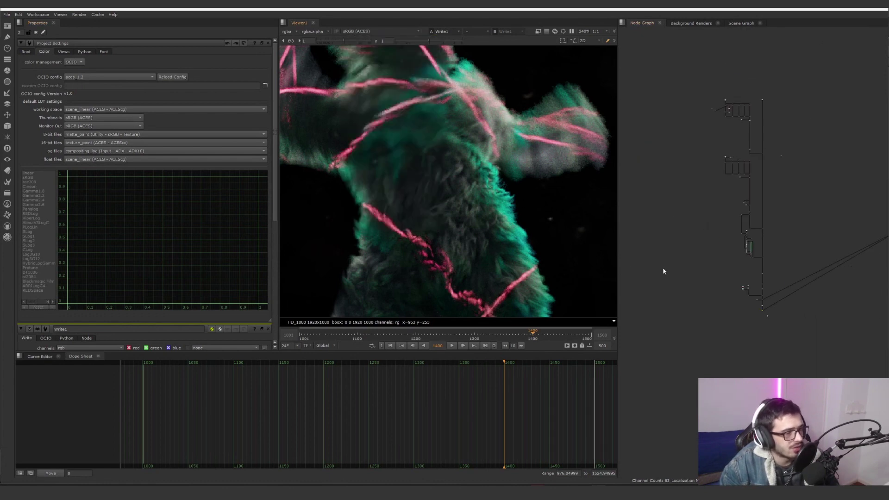